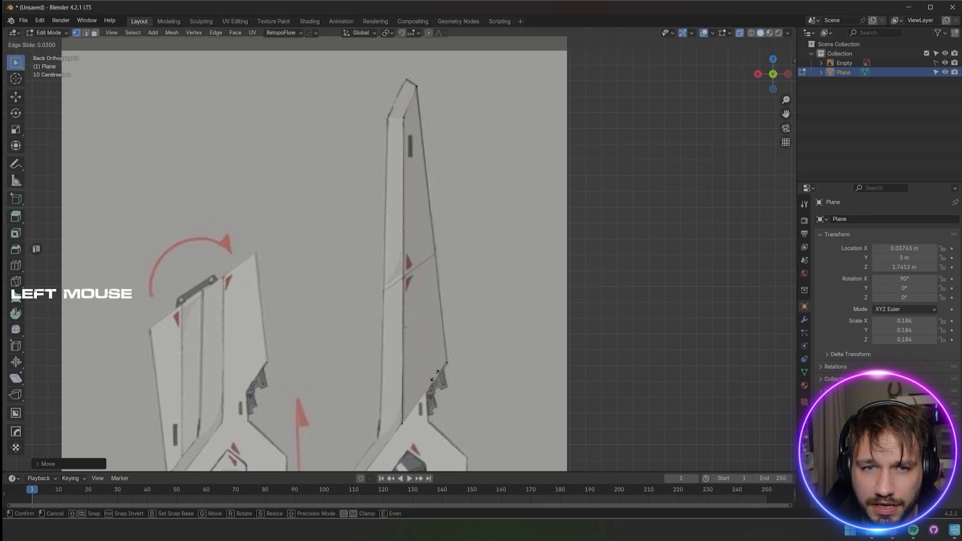
Place a lengthwise loop cut down the blade face and extrude the inner lower edge downward to start the neck
left_click(435, 376)
left_click(493, 386)
middle_click_drag(501, 389, 520, 397)
middle_click_drag(521, 397, 511, 233, "shift")
scroll(501, 226, "up", 4)
middle_click_drag(453, 200, 460, 264, "shift")
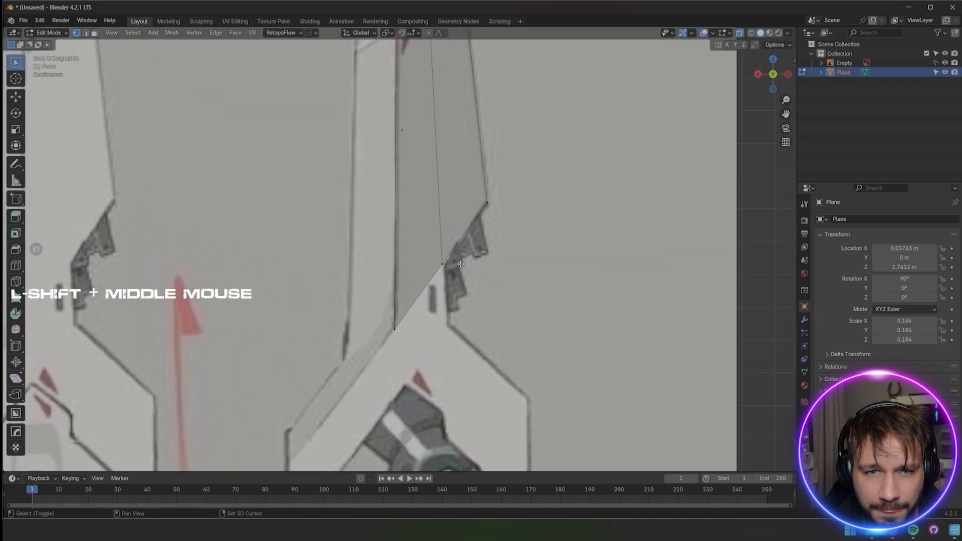
key("e")
left_click(437, 326)
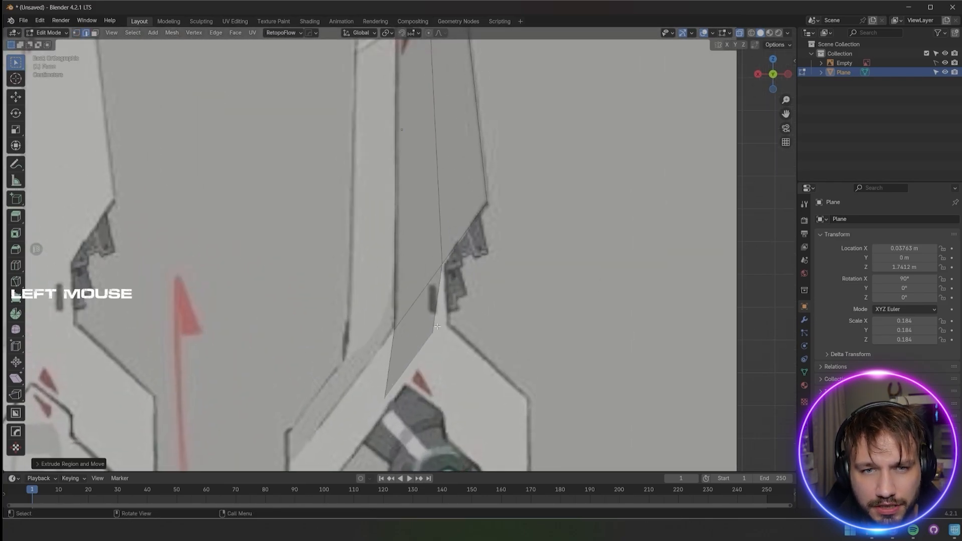
Move the upper inner vertex and both lower vertices of the neck face to match the neck outline in the reference
key("1")
left_click(393, 330)
key("g")
left_click(399, 270)
left_click(386, 398)
key("g")
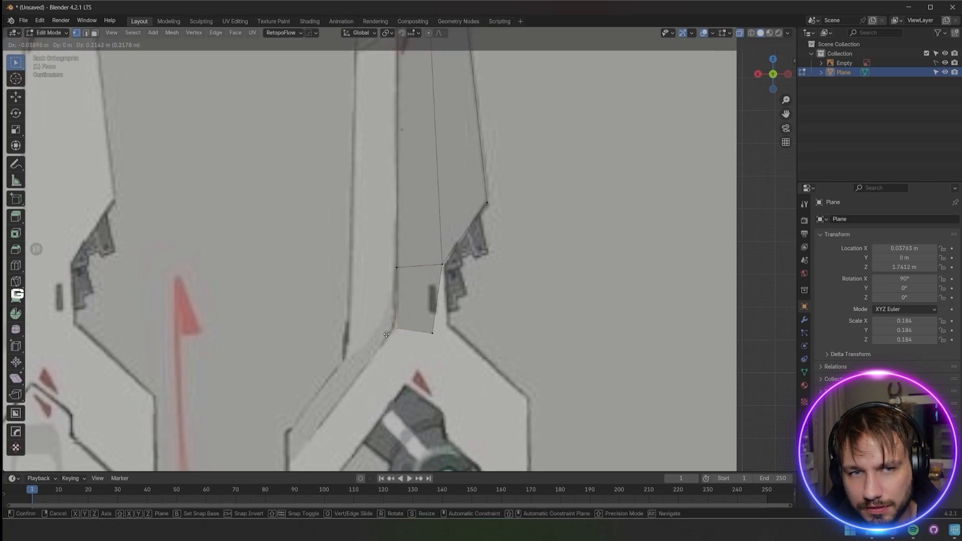
left_click(392, 330)
left_click(443, 332)
key("g")
left_click(456, 325)
Extrude the neck's bottom edge diagonally down to the outer corner of the right guard arm
middle_click_drag(457, 326, 461, 265, "shift")
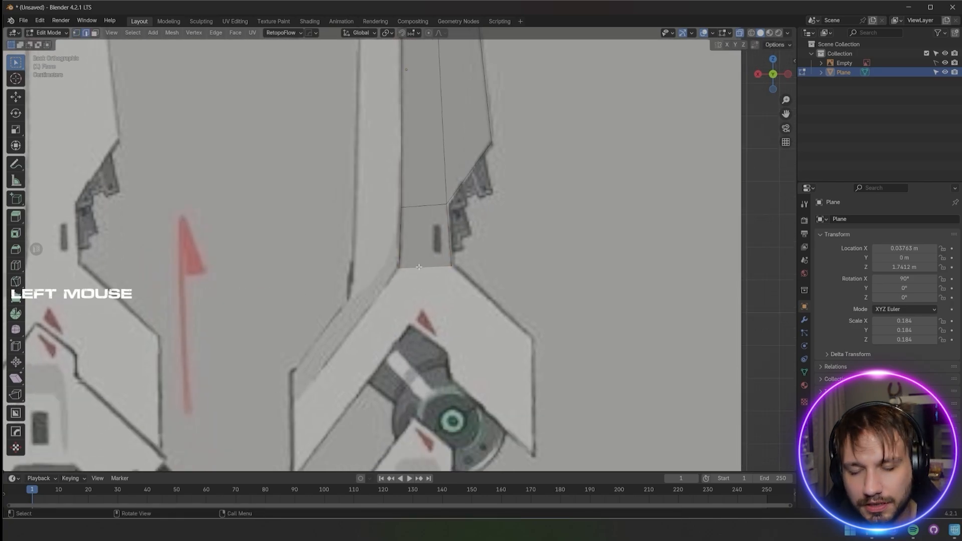
key("e")
left_click(497, 346)
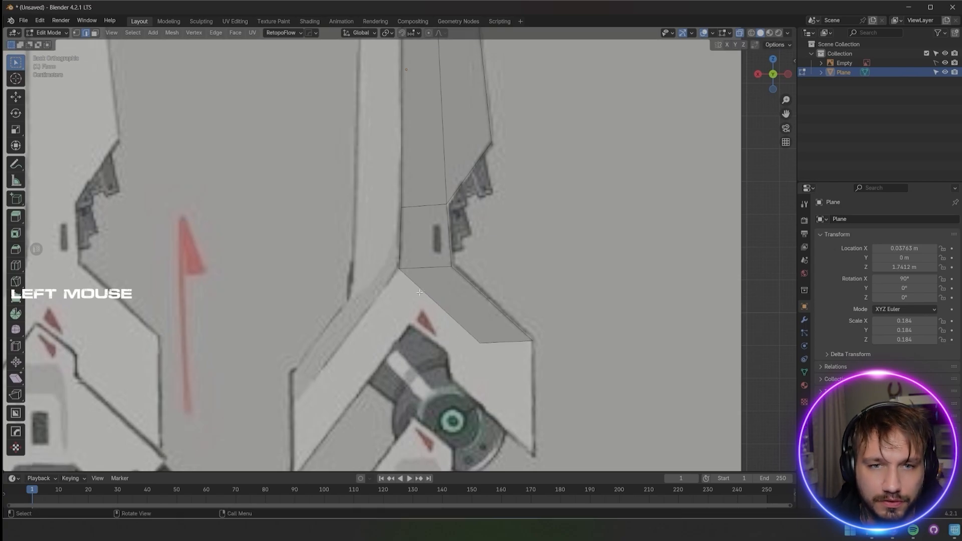
Extrude the guard face's inner diagonal edge and fit its two new vertices to the underside of the guard in the reference
left_click(485, 371)
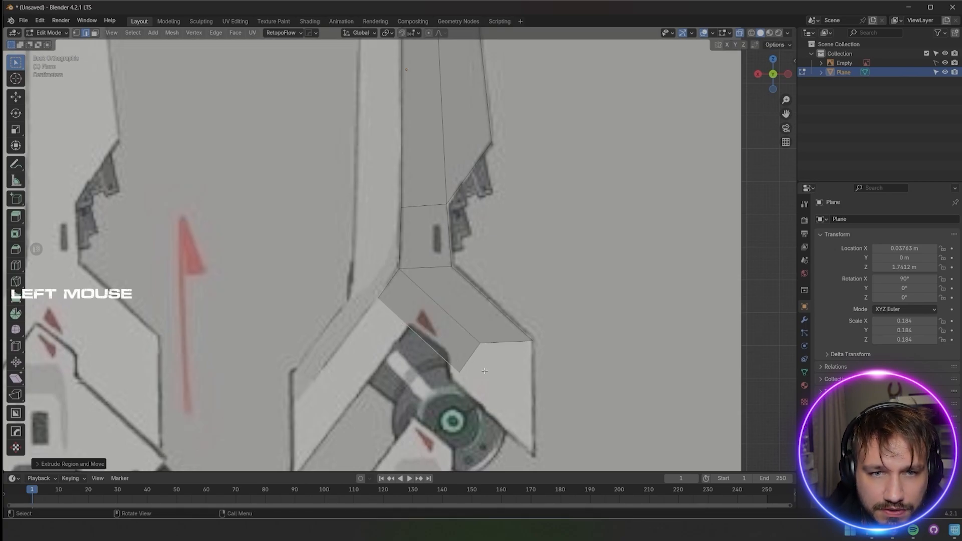
key("g")
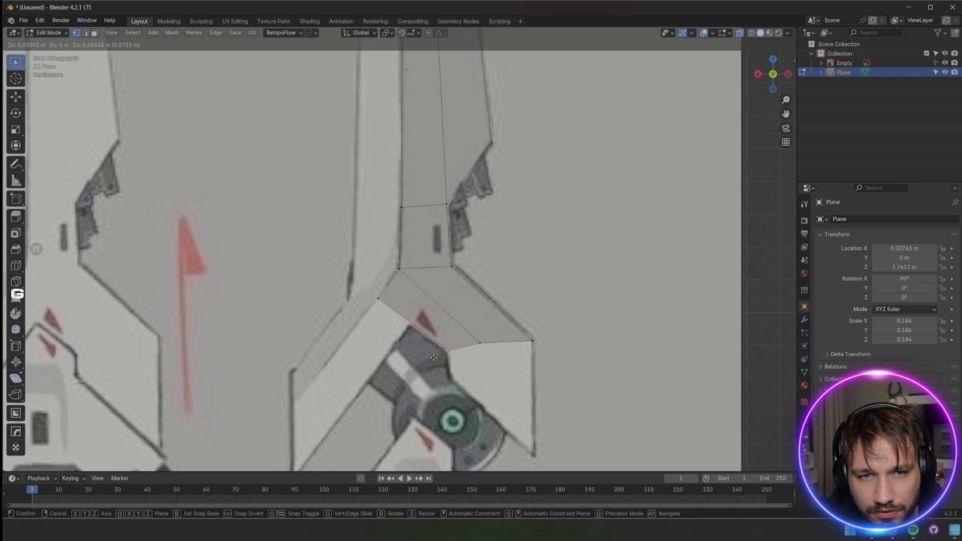
left_click(434, 357)
key("g")
left_click(371, 307)
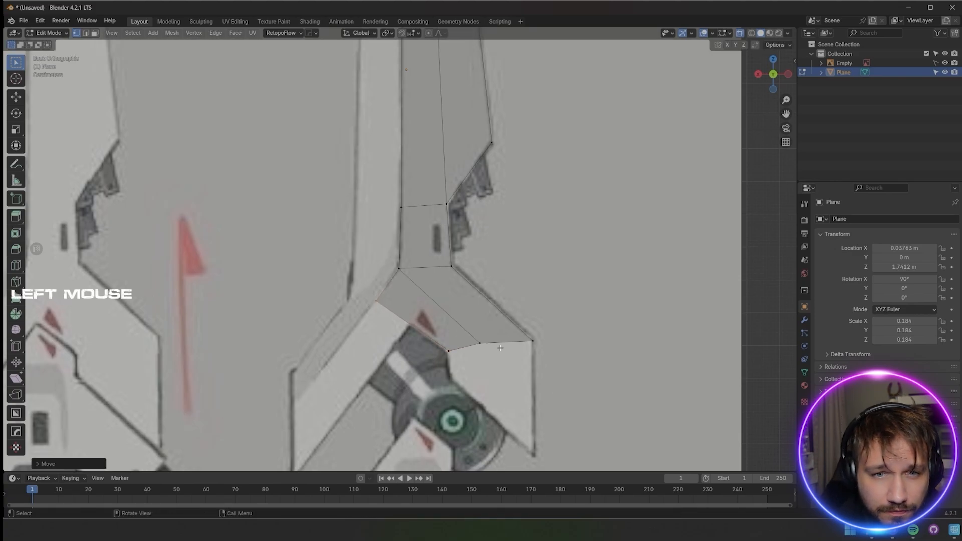
Extrude the right guard arm's lower edges downward and move the outer and middle vertices onto the slanted reference outline
key("e")
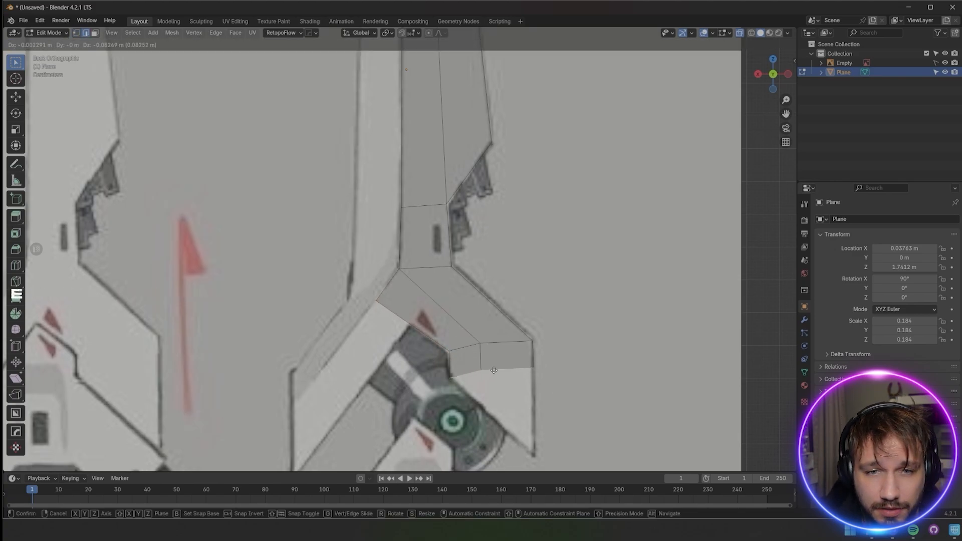
left_click(543, 364)
left_click_drag(529, 378, 528, 379)
key("g")
left_click(530, 465)
left_click(481, 371)
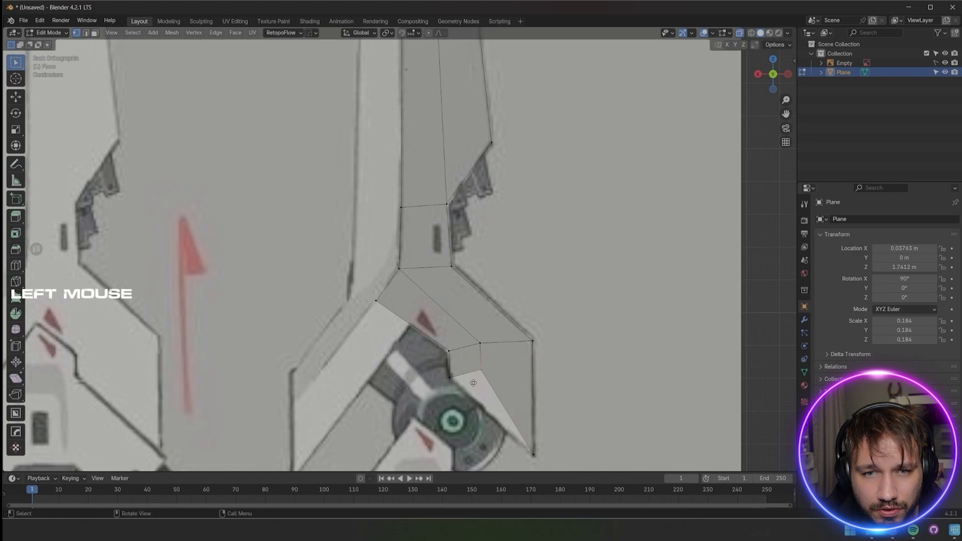
key("g")
left_click(481, 404)
Add a loop cut across the right guard arm, then extrude the left arm down to its tip and fit its outer corner
middle_click_drag(423, 329, 553, 313, "shift")
left_click(547, 285, "ctrl")
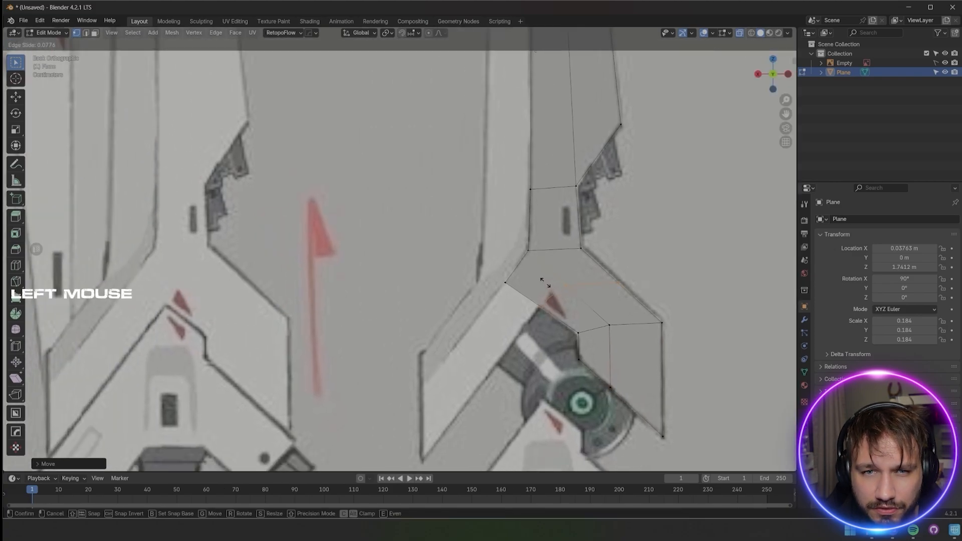
key("e")
left_click(397, 402)
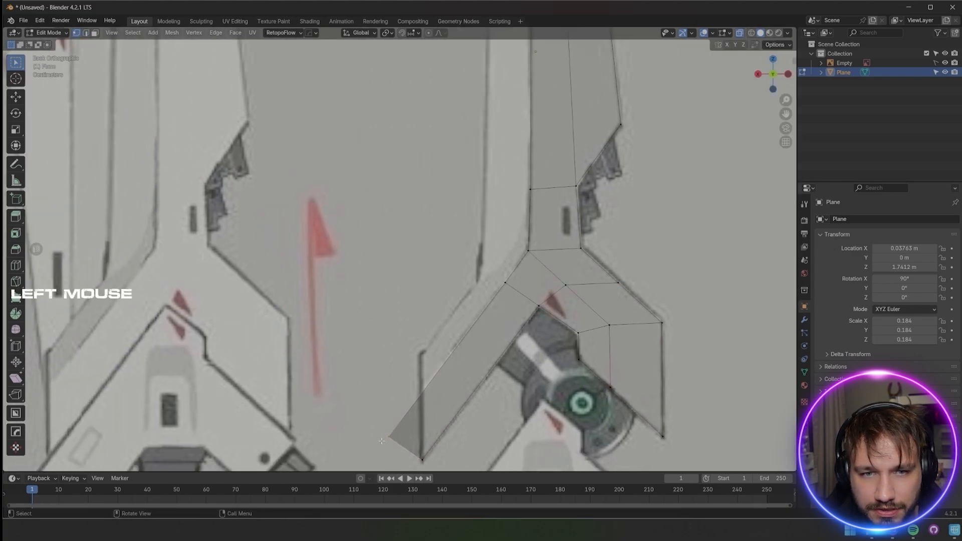
key("g")
left_click(415, 357)
Add a loop cut across the blade and slide its vertices to follow the slanted seam line in the reference
scroll(501, 225, "down", 2)
middle_click_drag(546, 156, 495, 406, "shift")
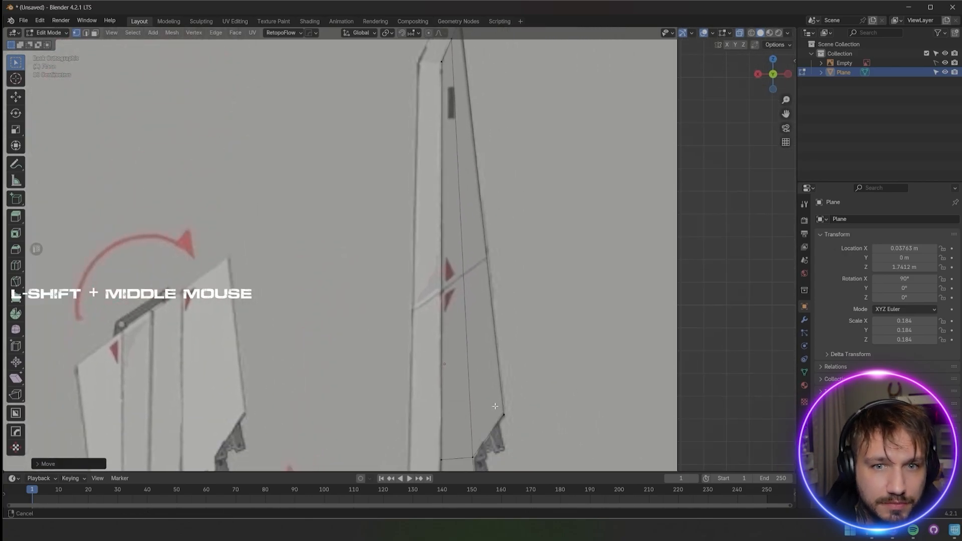
key("ctrl+r")
left_click(481, 265)
left_click(495, 235)
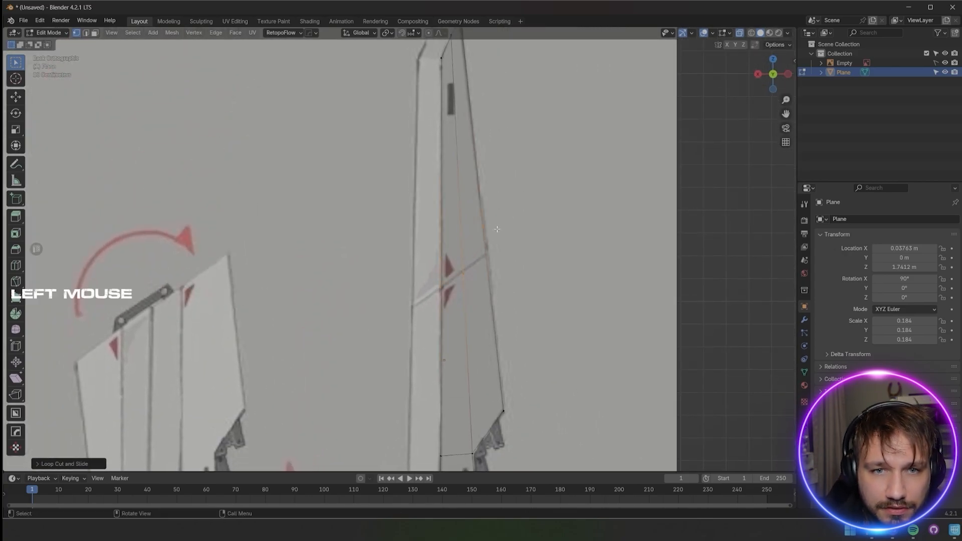
key("g")
left_click(482, 269)
key("g")
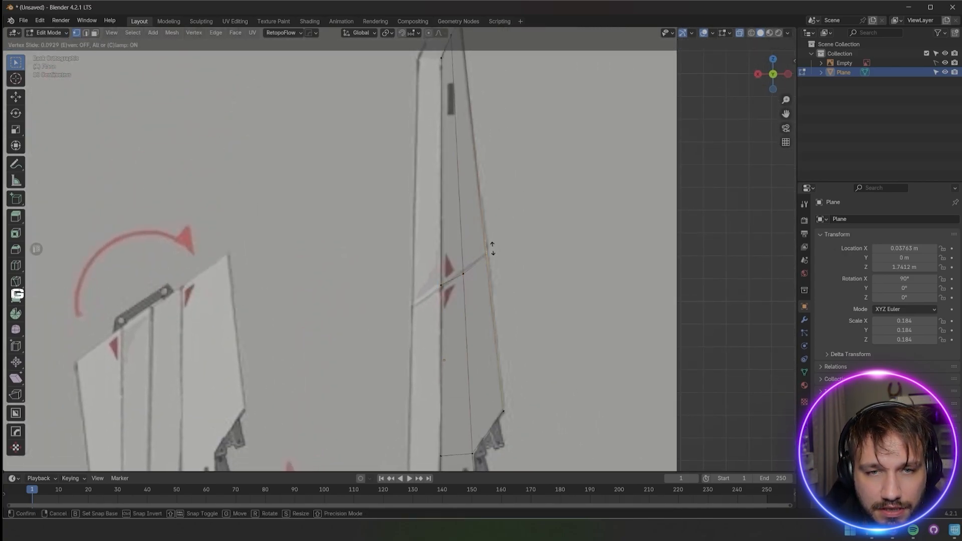
left_click(492, 248)
left_click(551, 253)
Extrude the blade's left edge loop outward and move the lowest new vertex to the left guard arm's outer corner
middle_click_drag(560, 228, 563, 283, "shift")
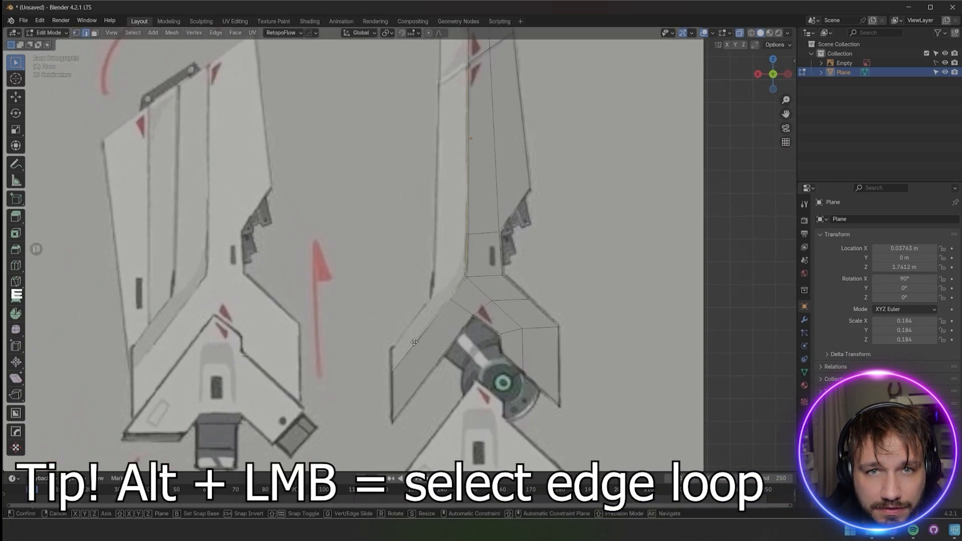
left_click(389, 318)
key("1")
left_click(372, 358)
key("g")
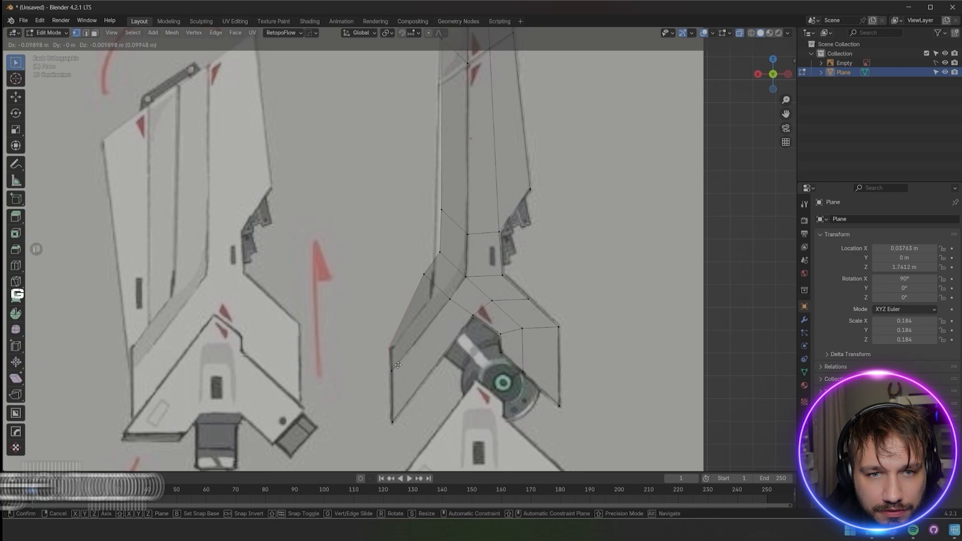
left_click(399, 366)
Move the extruded strip's vertices around the neck and lower blade onto the reference's left outline
left_click(425, 281)
key("g")
left_click(432, 305)
left_click(440, 261)
key("g")
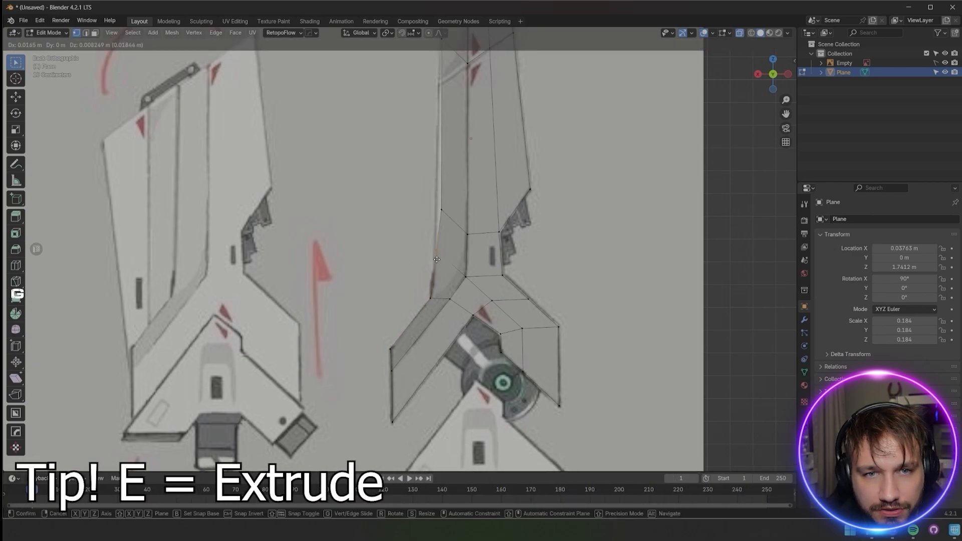
left_click(437, 260)
middle_click_drag(436, 260, 442, 371, "shift")
left_click(444, 324)
key("g")
left_click(436, 332)
Move the extruded strip's top vertex to the left outline corner just below the blade tip
middle_click_drag(457, 145, 457, 391, "shift")
left_click(451, 181)
key("g")
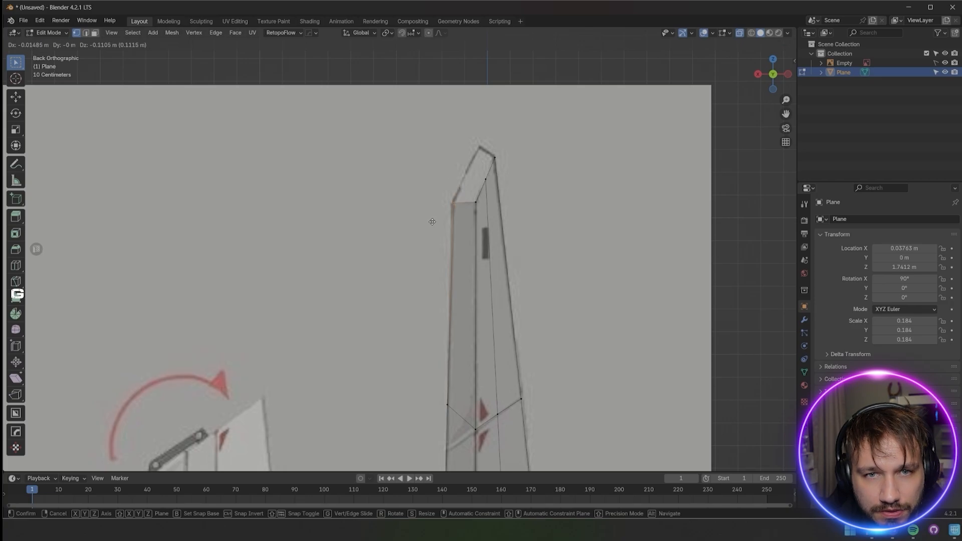
left_click(431, 222)
Extrude the blade tip's inner slanted edges outward to the tip outline and merge the loose vertex with the strip's top corner
middle_click_drag(484, 177, 480, 222, "shift")
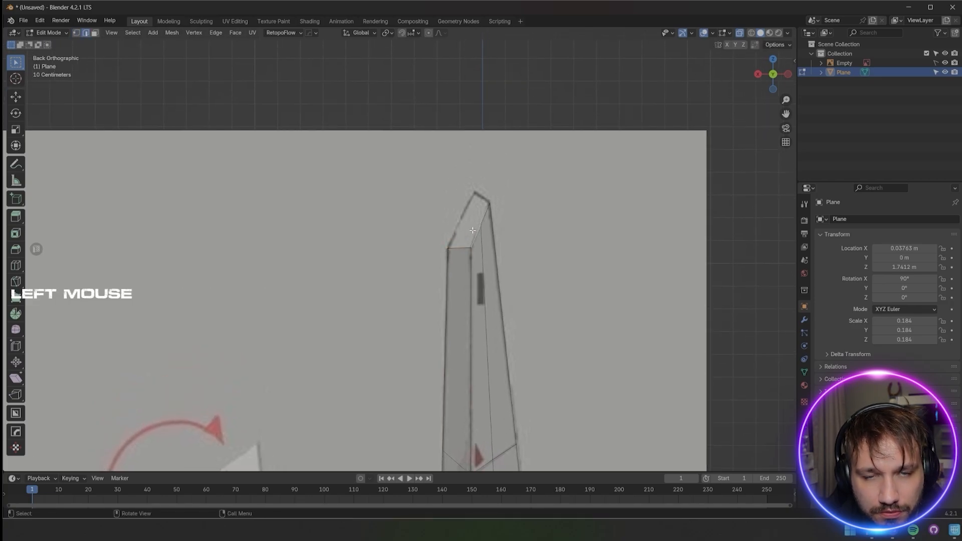
left_click(481, 214, "shift")
key("e")
left_click(464, 206)
left_click_drag(448, 235, 454, 239)
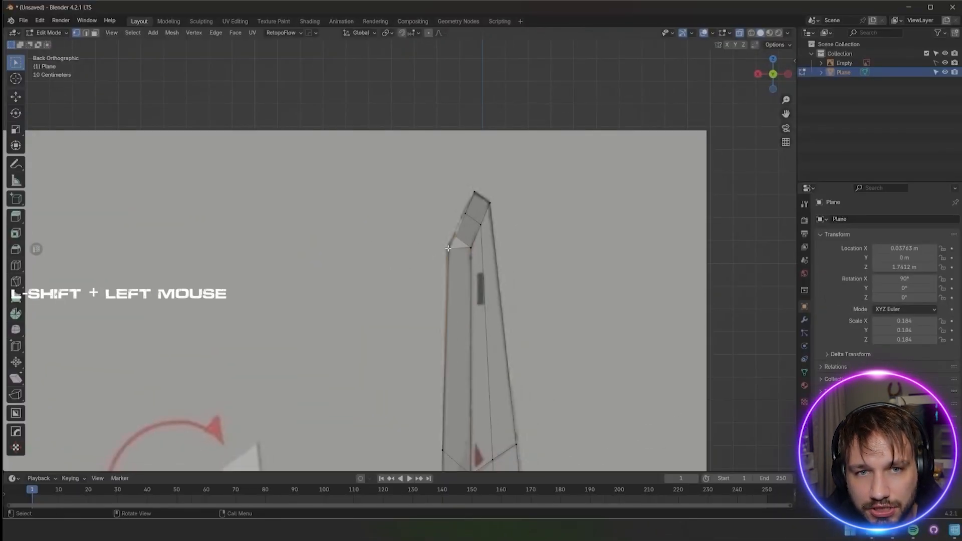
key("m")
left_click(379, 233)
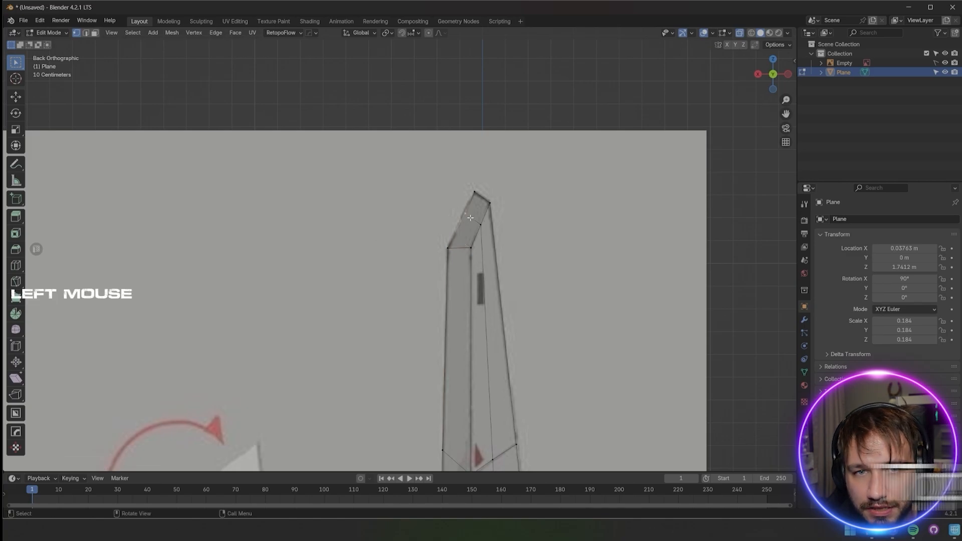
Slide the middle vertex of the blade tip along its edge to align it with the outline
key("g")
key("g")
mouse_move(516, 189)
middle_mouse_down("shift")
mouse_move(486, 203)
mouse_move(510, 267)
middle_mouse_up("shift")
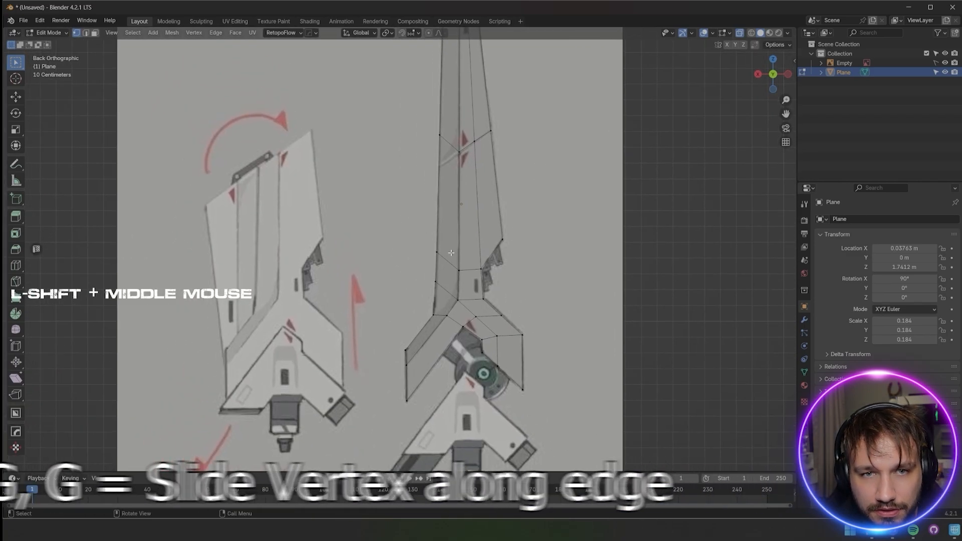
Bevel the central edge loop running along the blade and left guard arm with one segment
key("2")
scroll(458, 243, "down", 3)
scroll(456, 326, "up", 3)
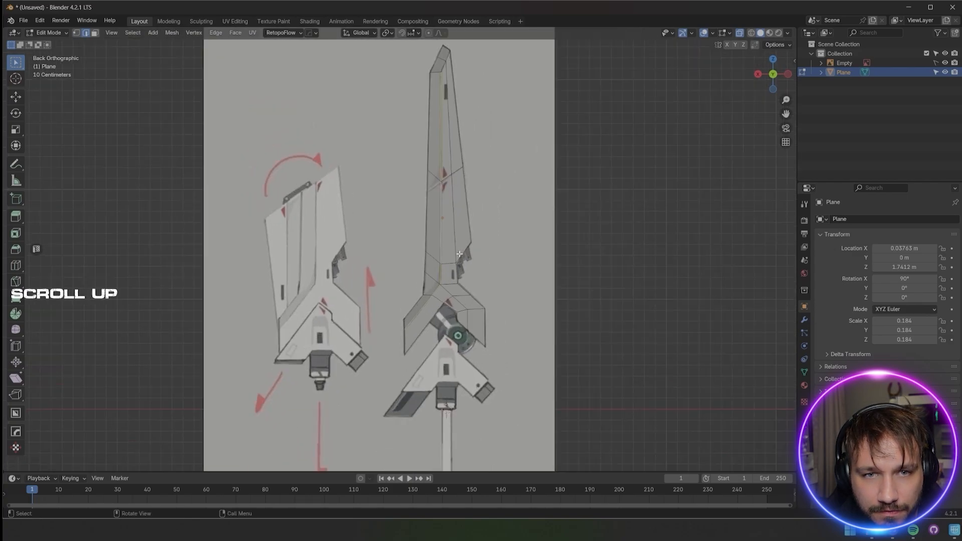
key("ctrl+b")
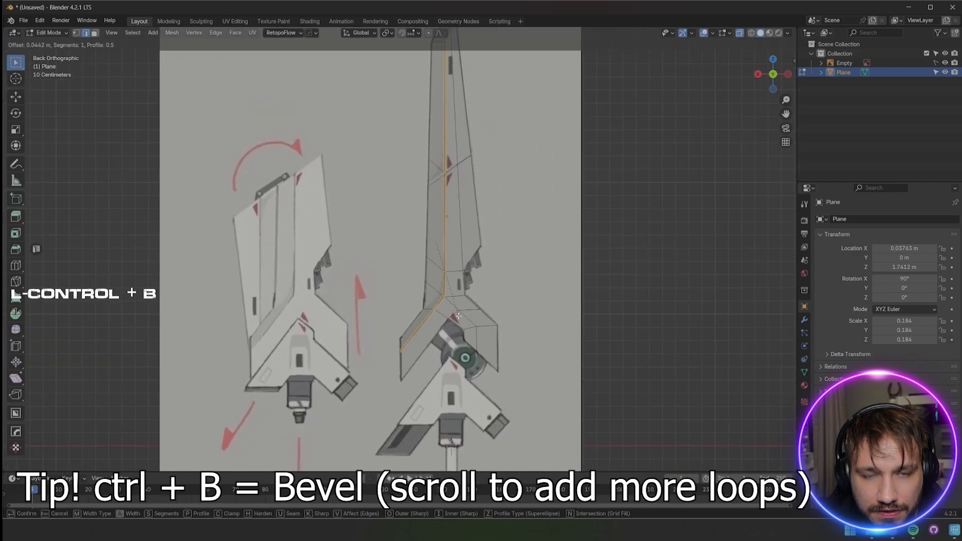
left_click(456, 315)
Knife-cut along the tip's inner edge from the upper end of the bevel to the tip's right corner
middle_click_drag(404, 193, 403, 374, "shift")
scroll(427, 245, "up", 3)
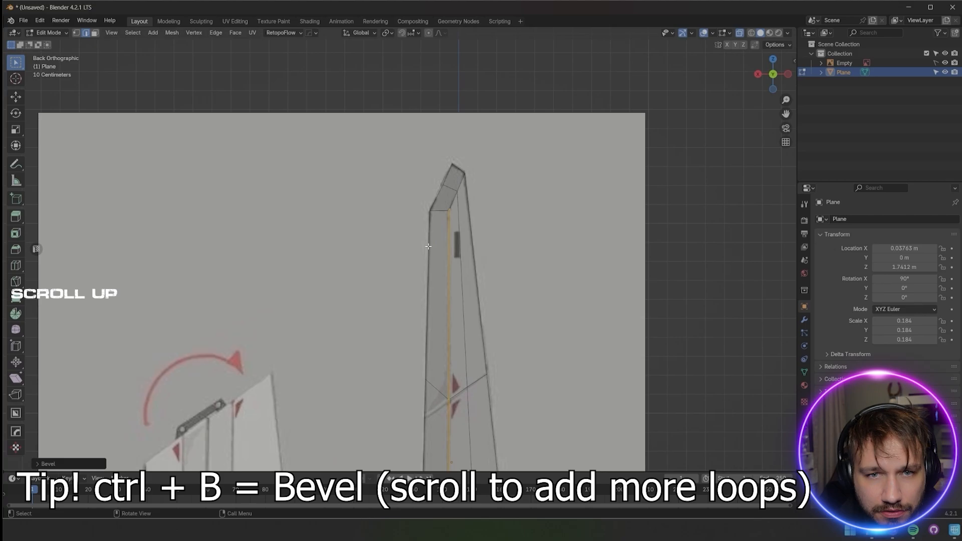
middle_click_drag(429, 244, 454, 265)
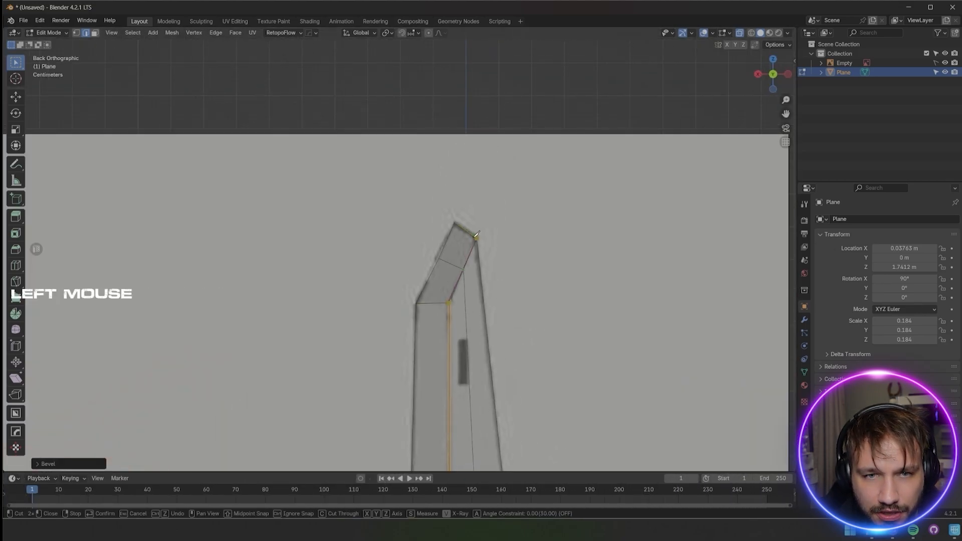
scroll(476, 234, "up", 5)
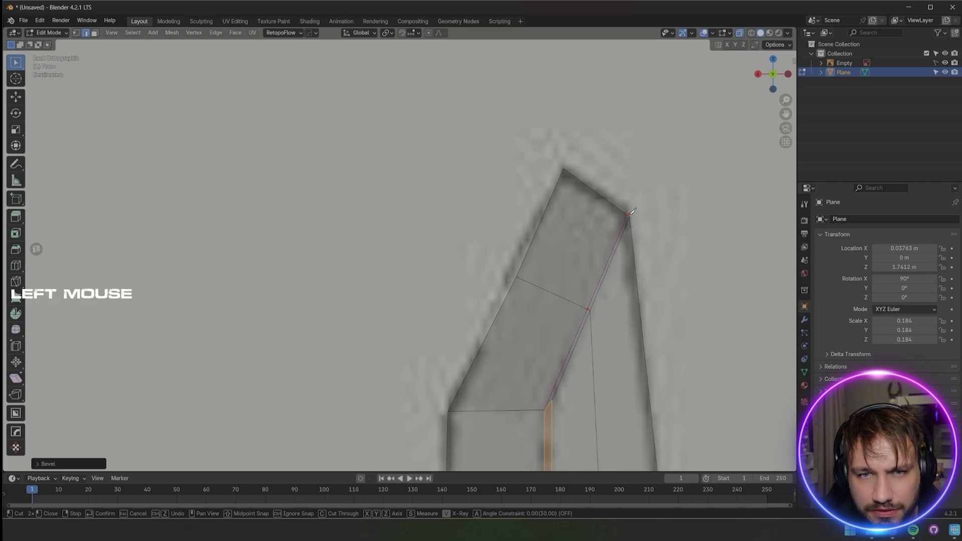
key("Return")
Select the beveled ridge along the blade and guard and move it out from the flat mesh in side view
scroll(464, 352, "down", 4)
middle_click_drag(464, 352, 393, 200, "alt")
scroll(451, 359, "down", 5)
scroll(390, 261, "up", 2)
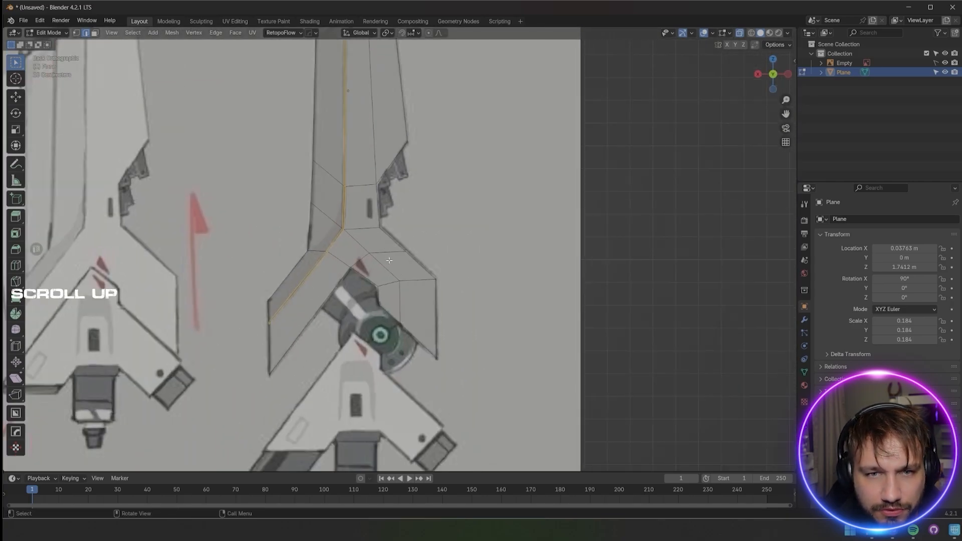
scroll(389, 261, "down", 3)
middle_click_drag(389, 261, 408, 185, "shift")
scroll(390, 241, "down", 1)
key("3")
left_click(371, 262, "alt")
middle_click_drag(416, 191, 460, 247, "shift")
scroll(459, 247, "down", 2)
middle_click_drag(385, 286, 333, 279, "alt")
left_click(416, 286)
key("g")
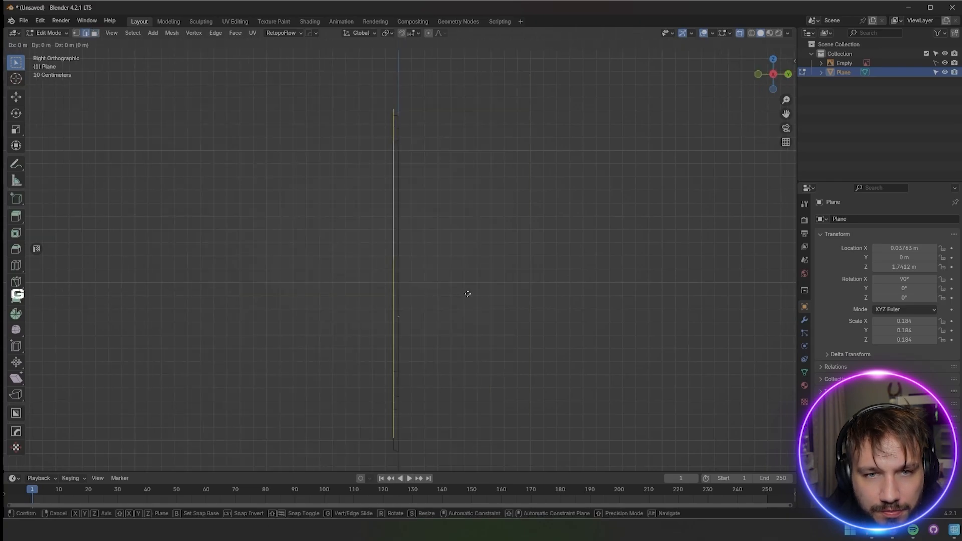
left_click(464, 293)
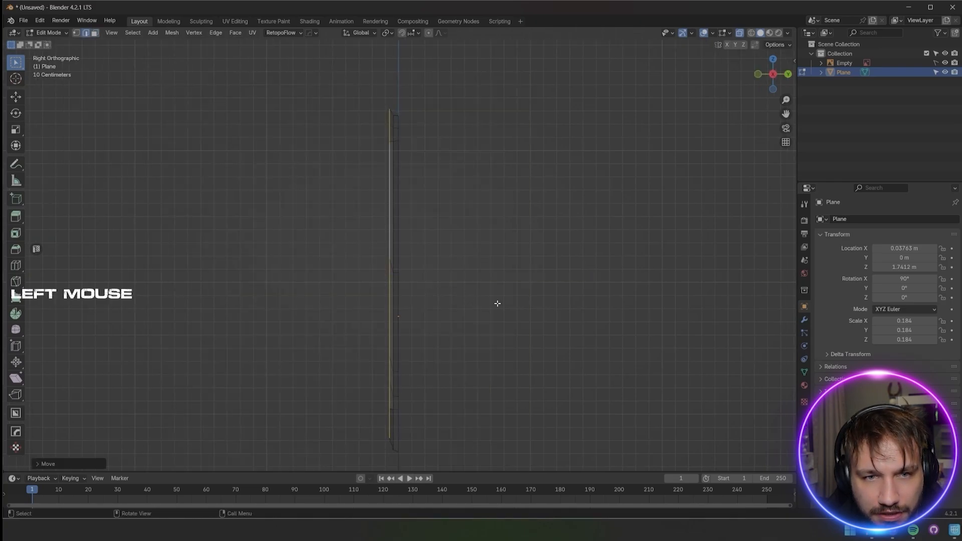
Turn on snapping with Vertex as the snap target
middle_click_drag(496, 301, 452, 336)
middle_click_drag(469, 424, 365, 300, "shift")
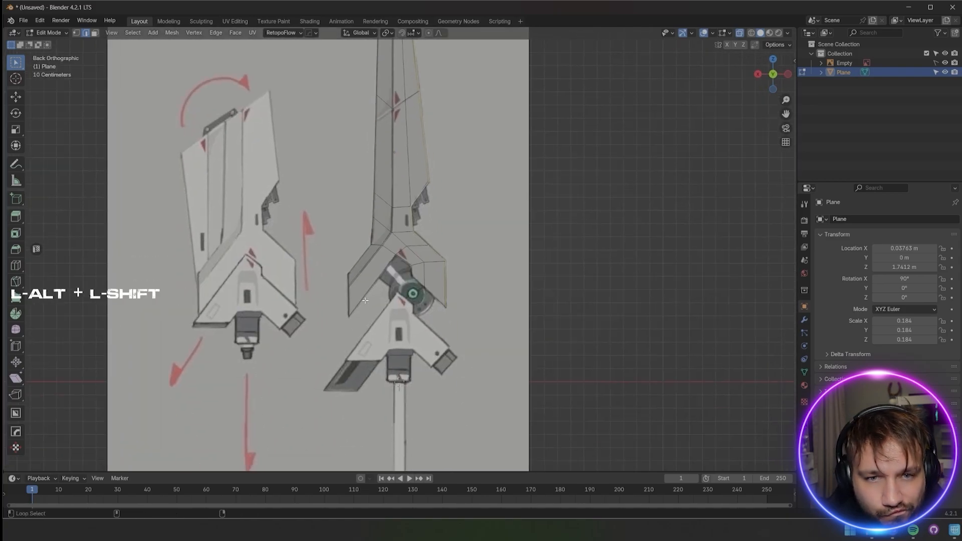
middle_click_drag(499, 294, 387, 294)
left_click(418, 33)
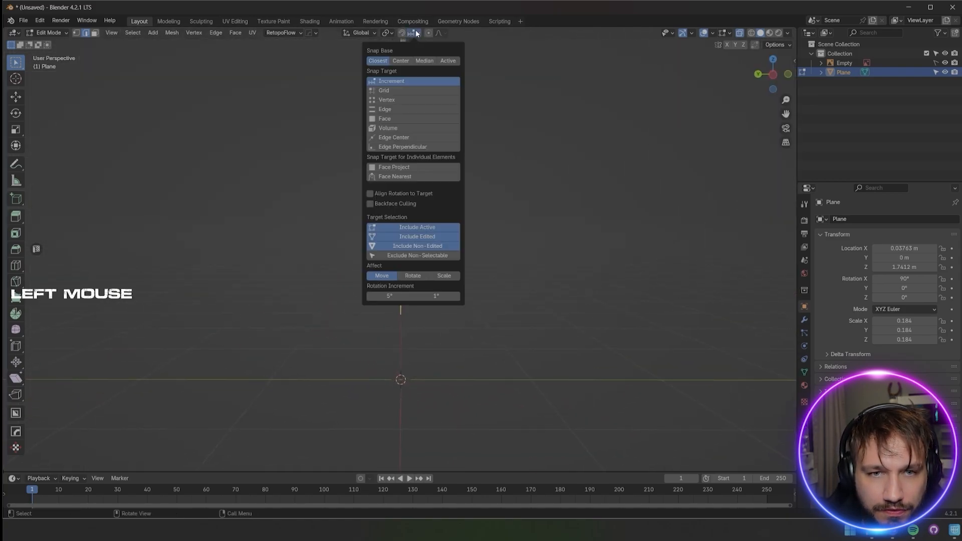
left_click(434, 101)
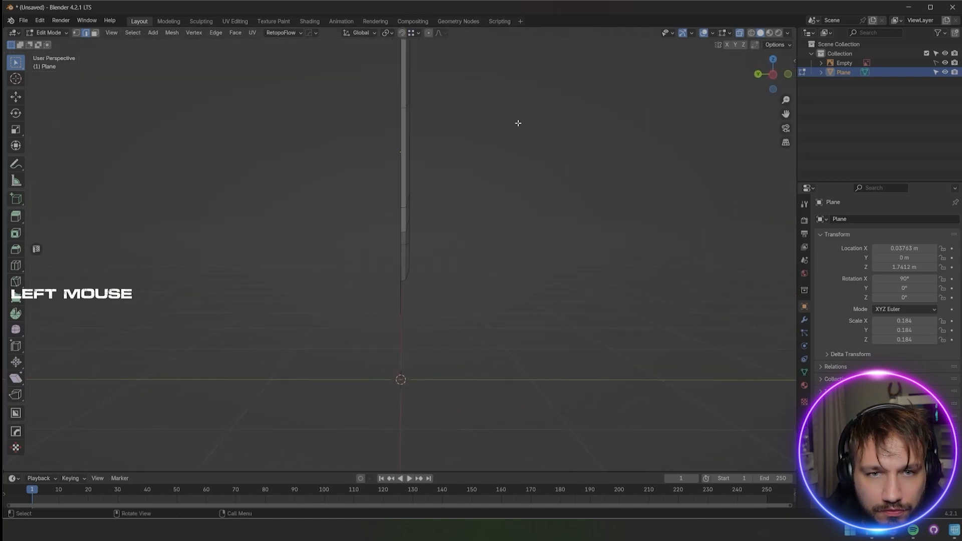
right_click(432, 213)
left_click(402, 33)
Extrude the outline edges of the blade and guard about 0.068 m along Y, snapping to the mesh's vertices
key("g")
key("y")
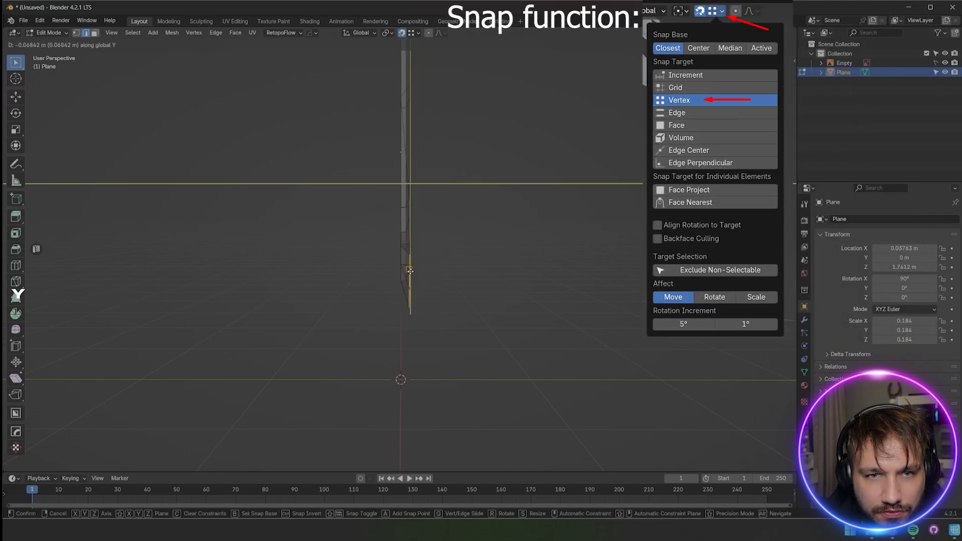
left_click(410, 271)
middle_click_drag(410, 271, 391, 271)
key("e")
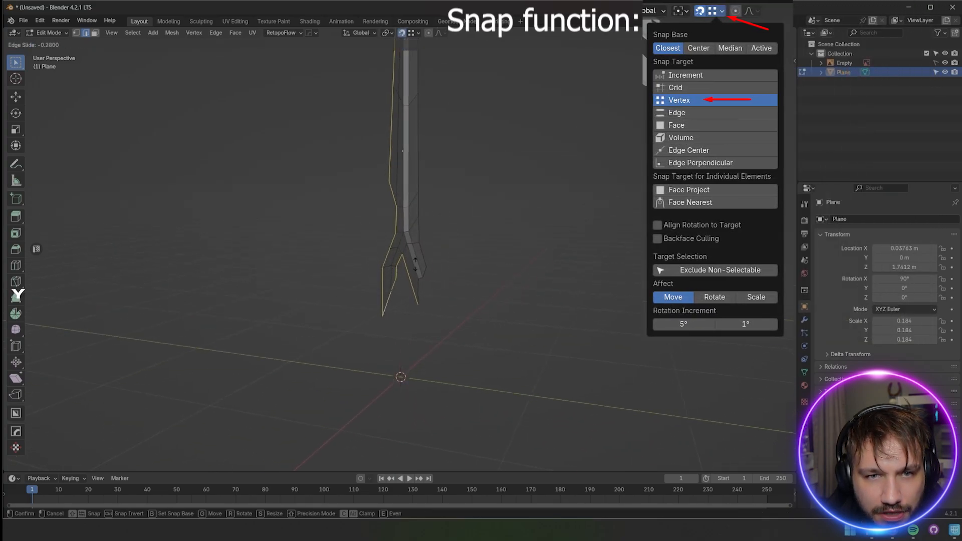
right_click(415, 265)
middle_click_drag(434, 296, 481, 300)
key("g")
right_click(482, 300)
key("g")
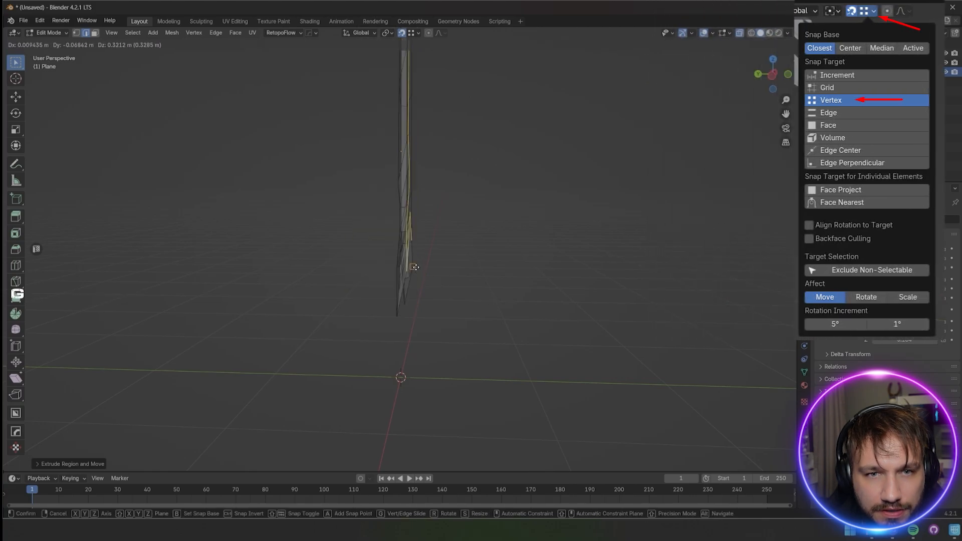
left_click(416, 267)
Turn off X-ray, select the whole mesh and move it about 0.069 m along Y in side view
middle_click_drag(415, 267, 588, 271)
scroll(530, 279, "down", 4)
left_click(740, 33)
middle_click_drag(450, 203, 517, 220)
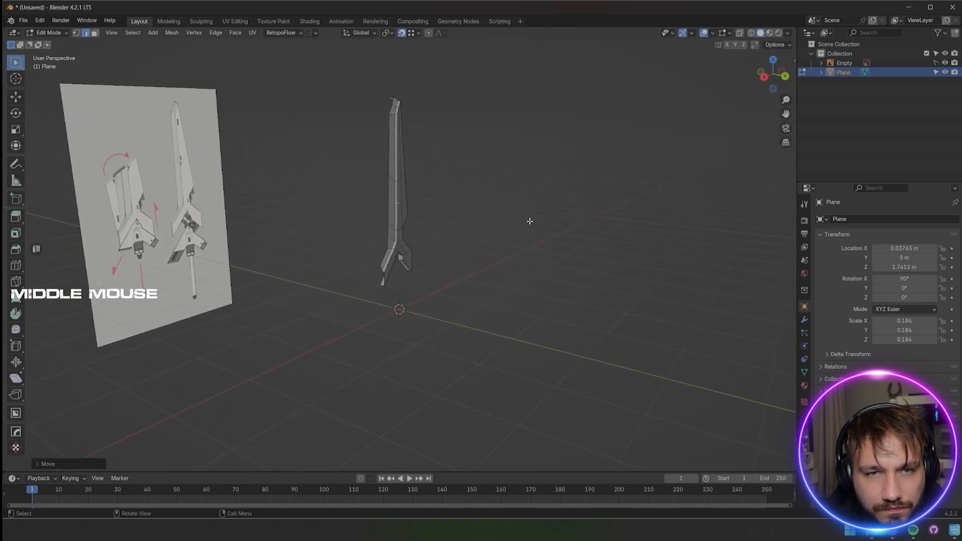
scroll(451, 268, "up", 8)
middle_click_drag(442, 272, 430, 251)
scroll(417, 251, "down", 4)
left_click(430, 249)
scroll(416, 286, "up", 4)
key("a")
key("g")
key("y")
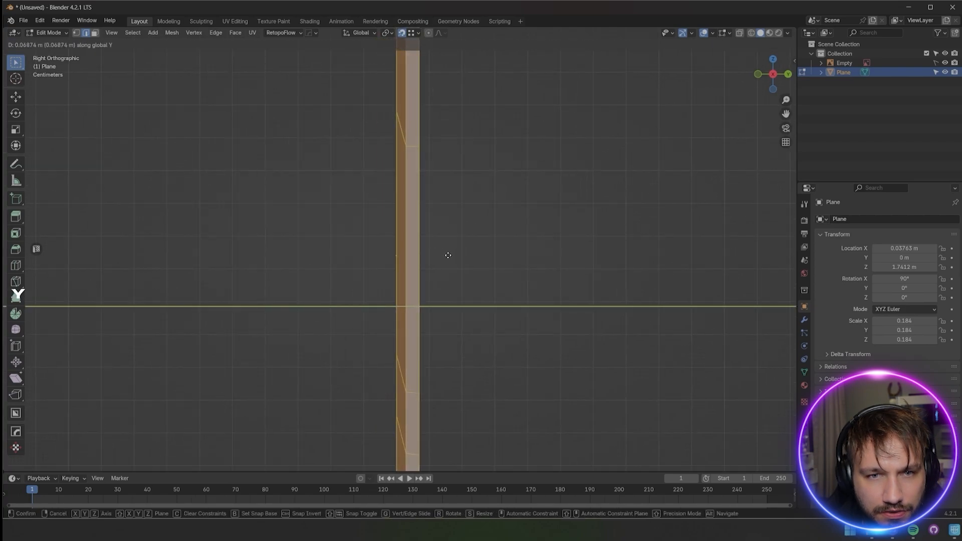
left_click(448, 255)
Delete the unneeded faces near the blade's tip
scroll(448, 255, "down", 3)
middle_click_drag(438, 132, 454, 202, "shift")
middle_click_drag(435, 248, 234, 298)
scroll(400, 292, "up", 3)
key("x")
left_click(398, 316)
Cut a lengthwise edge loop into the blade's side wall and slide it into line with the tip
scroll(399, 381, "up", 4)
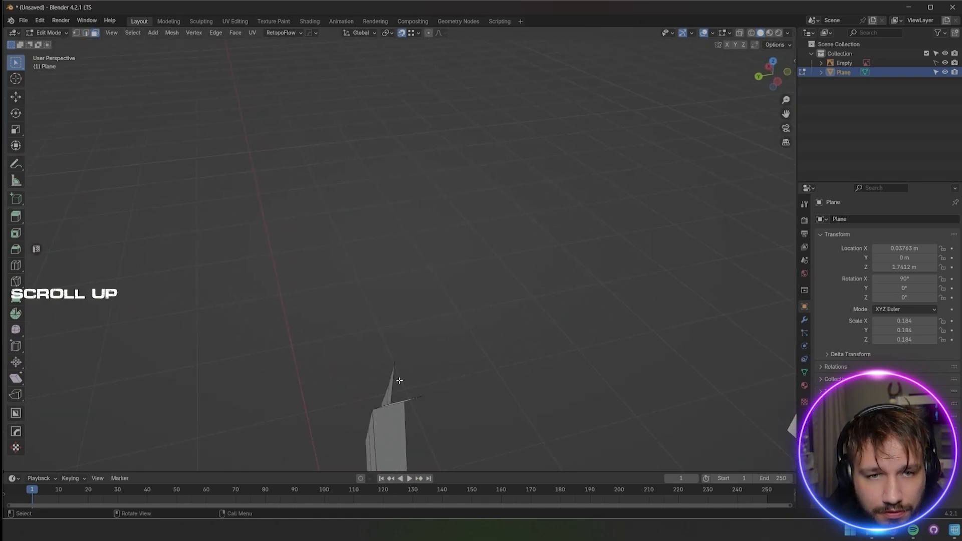
middle_click_drag(303, 365, 418, 241)
middle_click_drag(418, 241, 396, 200)
key("ctrl+r")
left_click(391, 374)
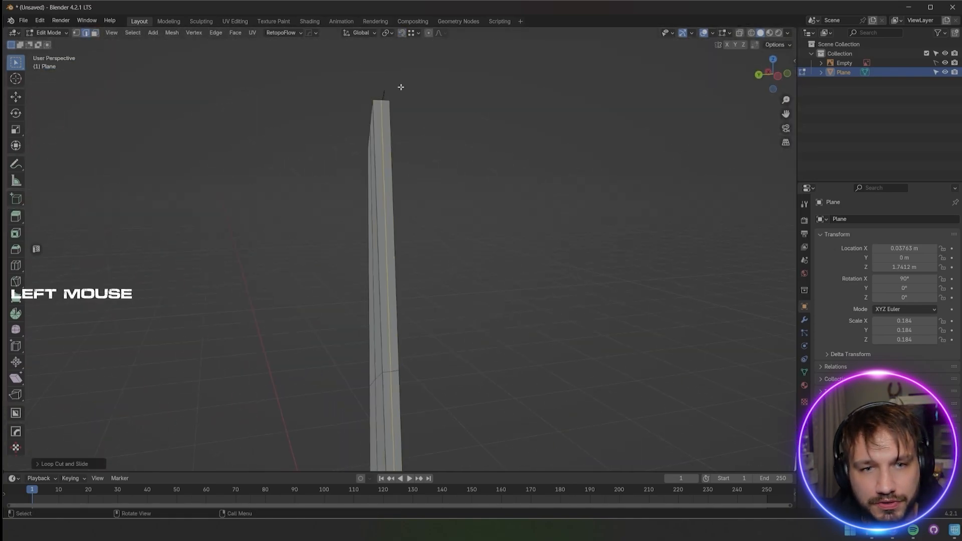
middle_click_drag(400, 87, 425, 239, "shift")
scroll(370, 215, "up", 3)
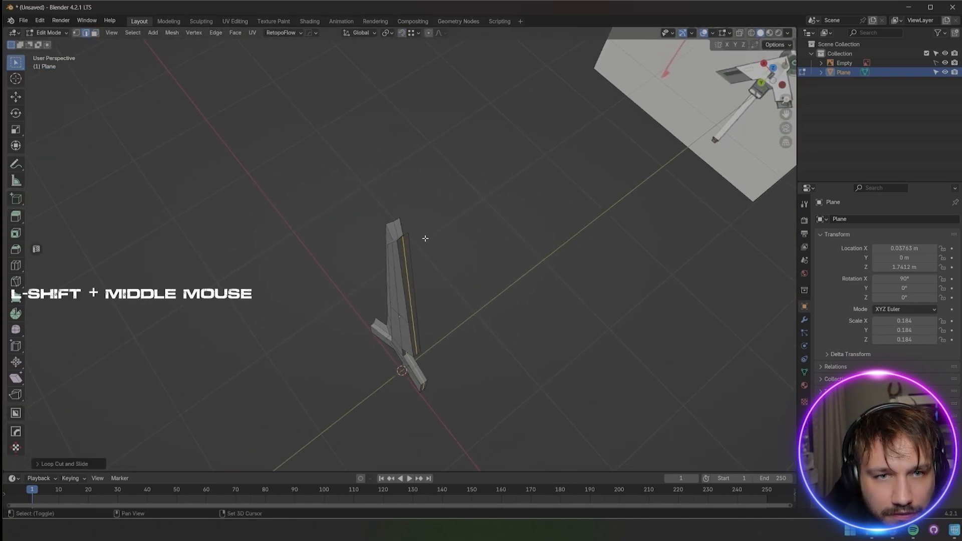
middle_click(390, 281, "alt")
scroll(379, 290, "up", 3)
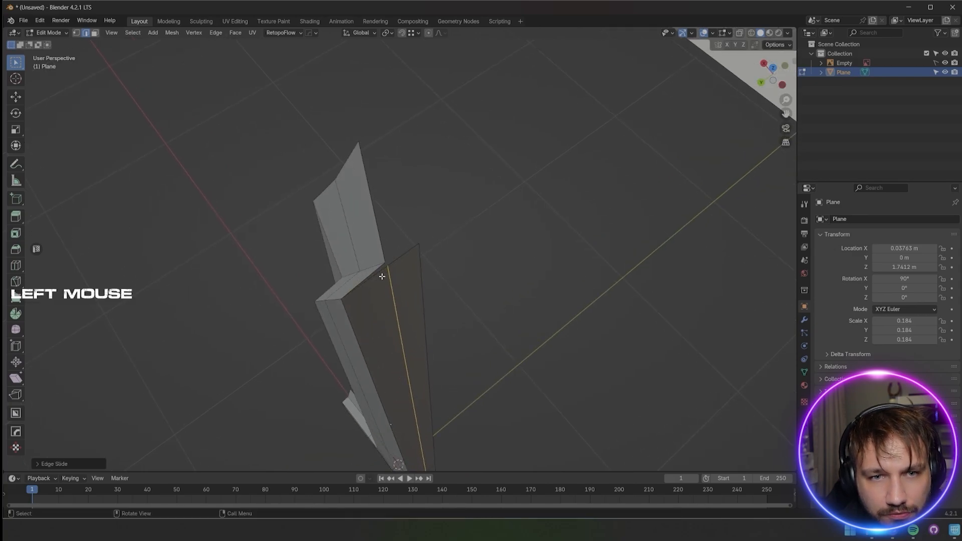
Merge the loose vertices where the blade meets its tip, using At Last
middle_click_drag(382, 276, 450, 309)
key("m")
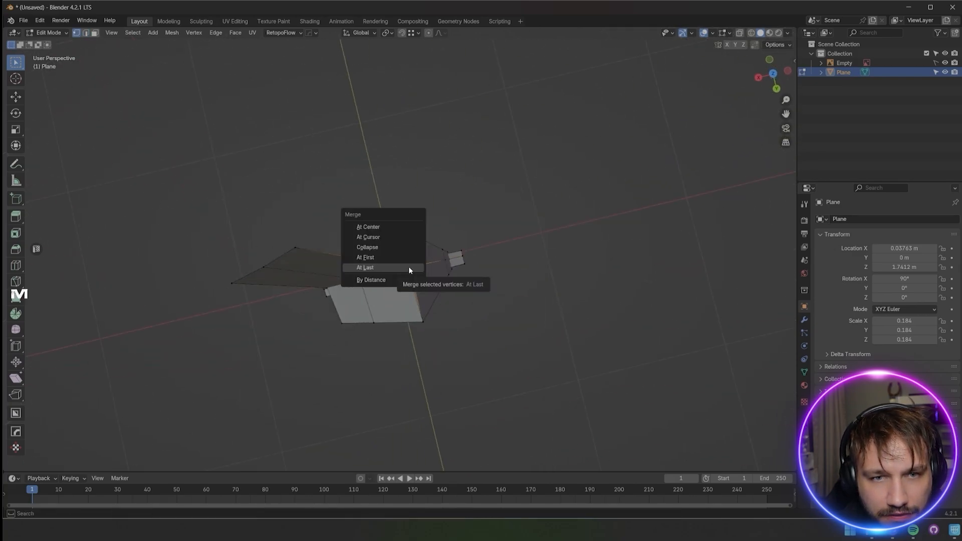
left_click(407, 266)
middle_click_drag(408, 266, 413, 246)
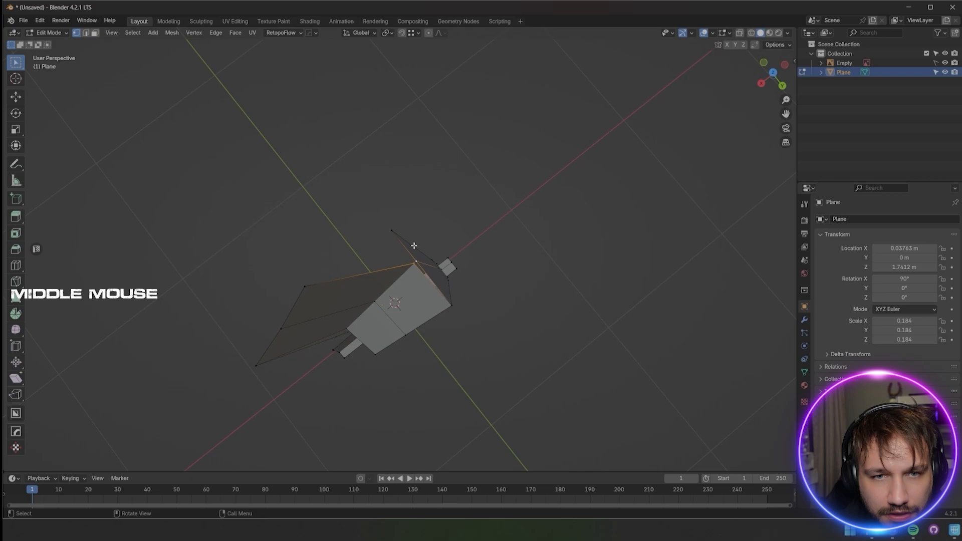
key("m")
left_click(419, 262)
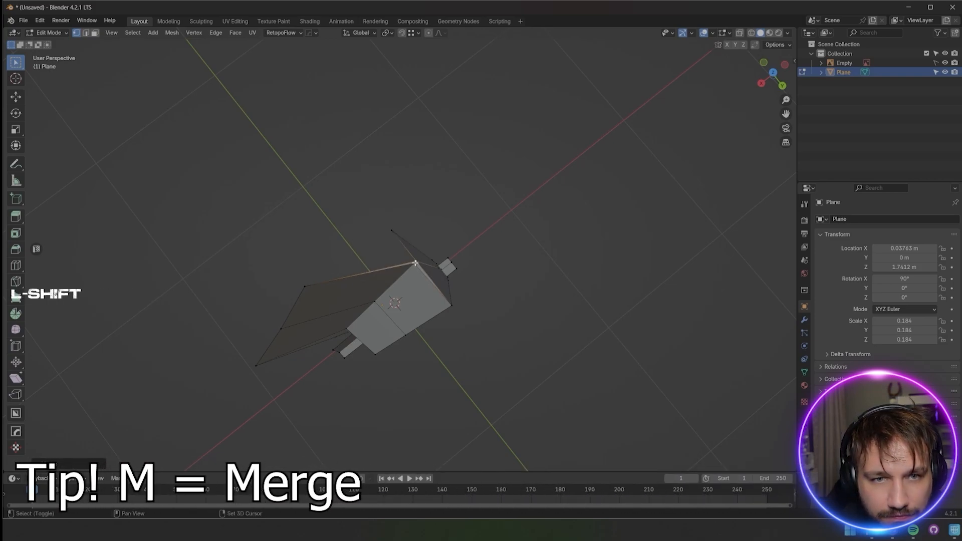
key("m")
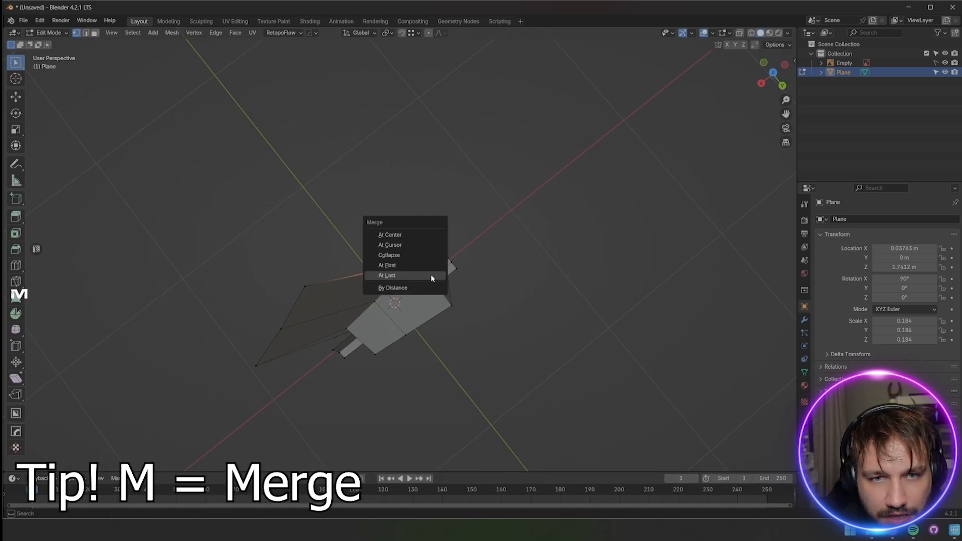
left_click(434, 277)
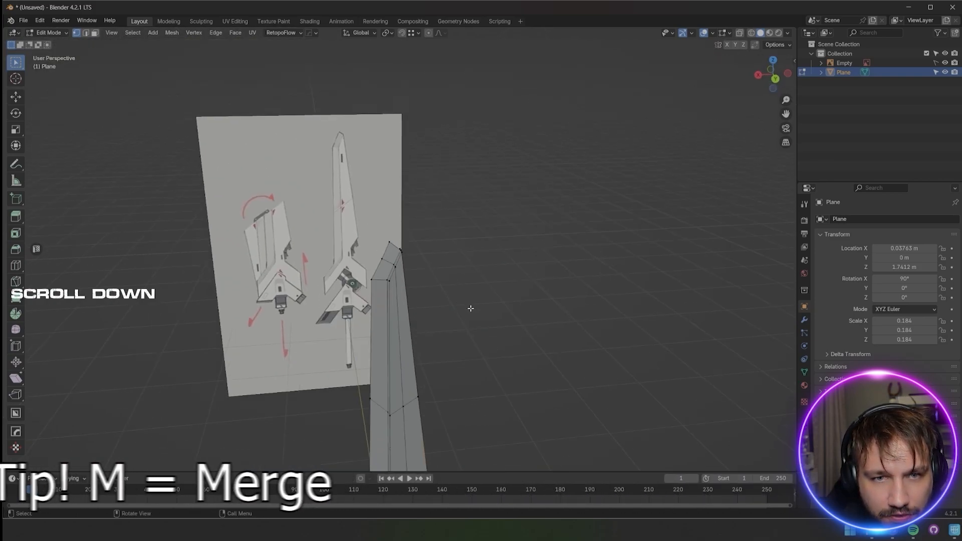
Select all vertices and merge them by distance with a merge distance of 0.01 m
key("m")
left_click(434, 330)
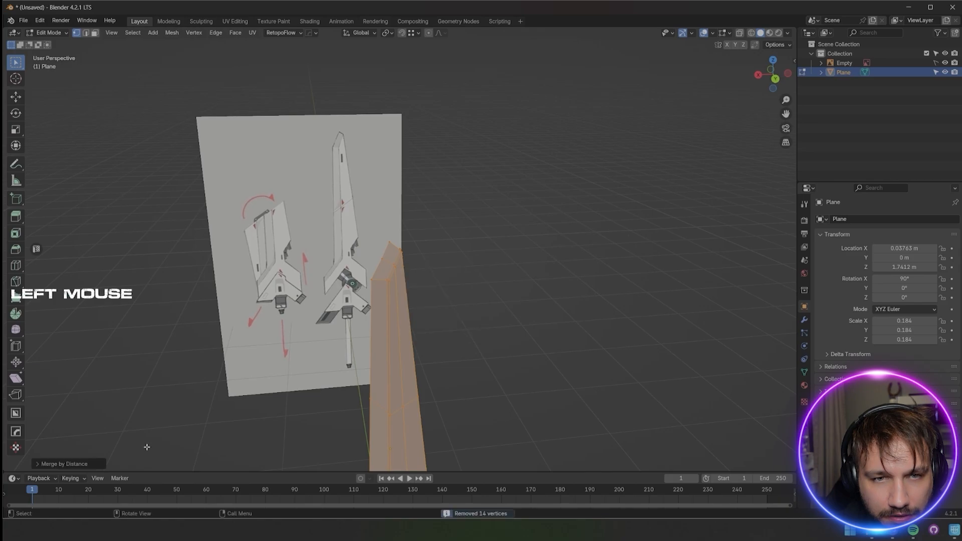
double_click(123, 440)
key("BackSpace")
key("Return")
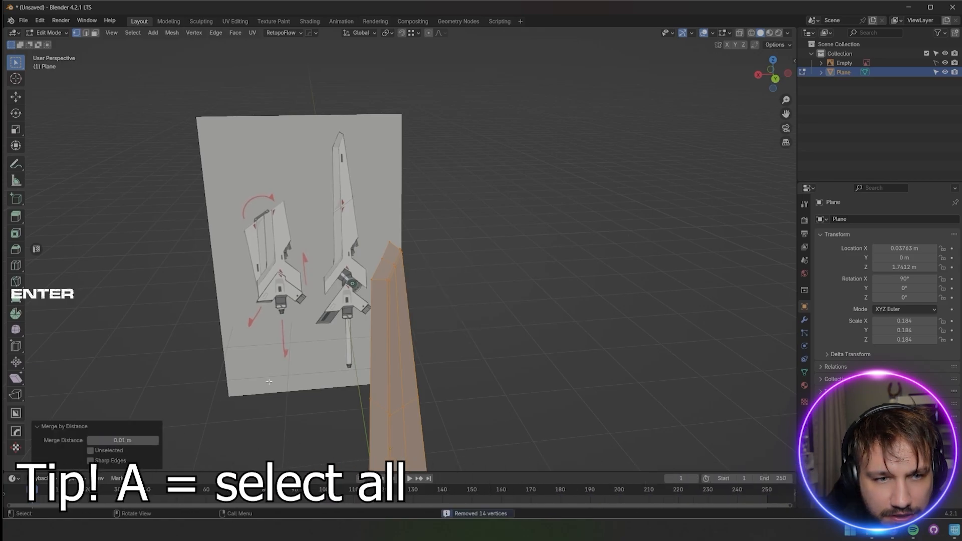
left_click(561, 409)
Fill the open gap at the lower end of the guard arm with a face
scroll(561, 409, "down", 3)
scroll(560, 408, "up", 2)
middle_click_drag(561, 408, 506, 235)
scroll(482, 393, "down", 2)
scroll(430, 379, "up", 4)
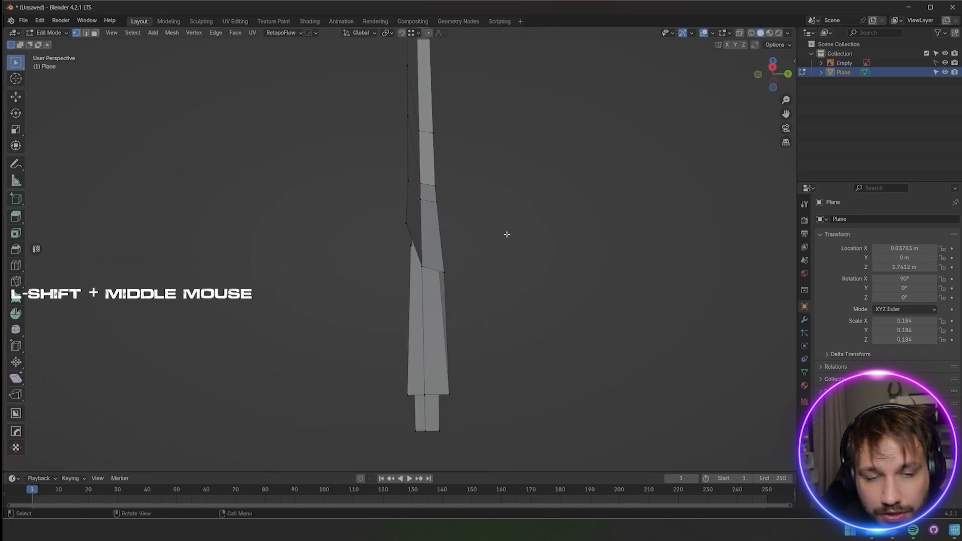
middle_click_drag(430, 270, 480, 318)
middle_click_drag(457, 402, 453, 250, "shift")
left_click(453, 262, "shift")
key("f")
In back view with X-ray on, slide the blade's outer edge vertex to match the reference's diagonal seam
middle_click_drag(556, 200, 481, 270)
middle_click_drag(480, 271, 469, 212)
scroll(455, 292, "up", 3)
scroll(554, 238, "down", 3)
middle_click_drag(469, 212, 584, 310)
left_click(740, 33)
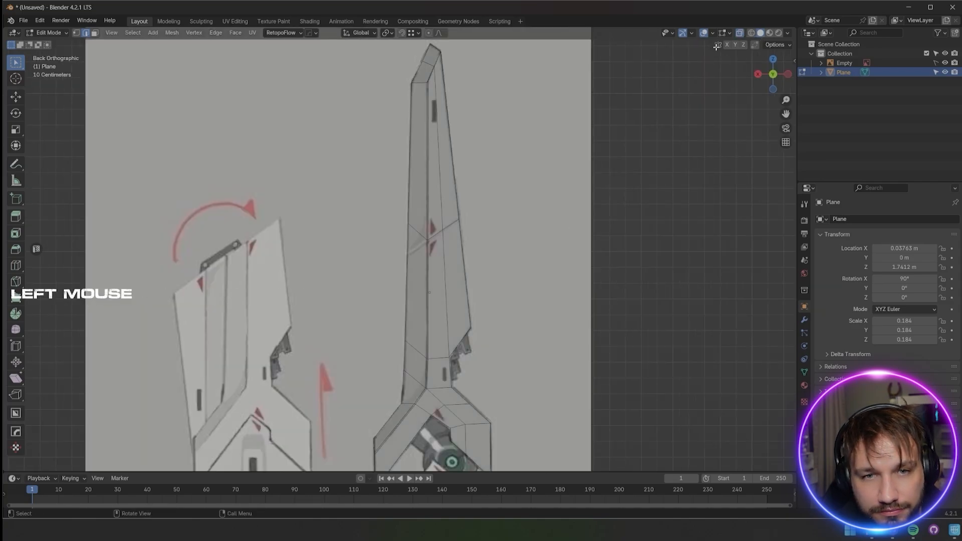
scroll(475, 343, "up", 2)
middle_click_drag(476, 342, 477, 275, "shift")
key("g")
key("g")
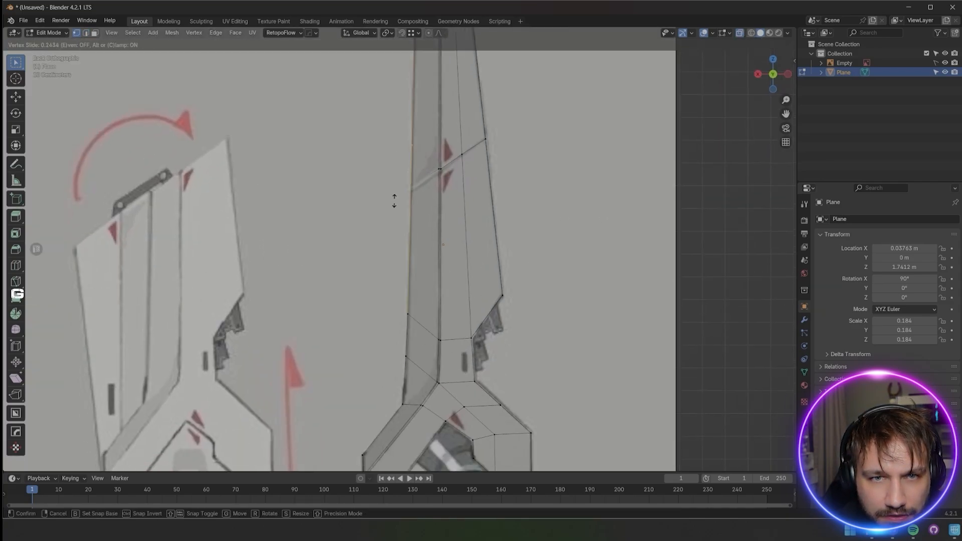
left_click(424, 178)
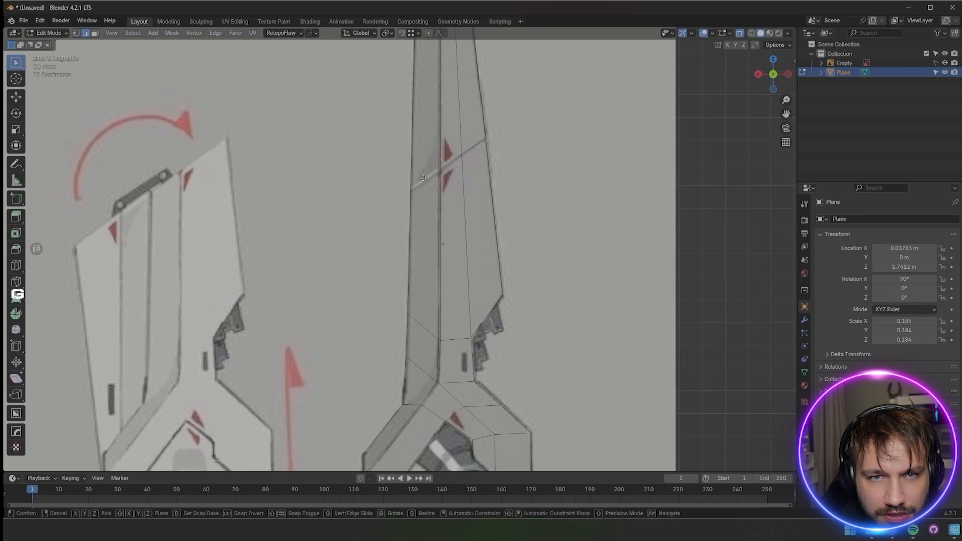
Bevel the diagonal seam edge loop across the blade with two segments and a width of 0.022 m
left_click(431, 175)
left_click(431, 176, "alt")
key("ctrl+b")
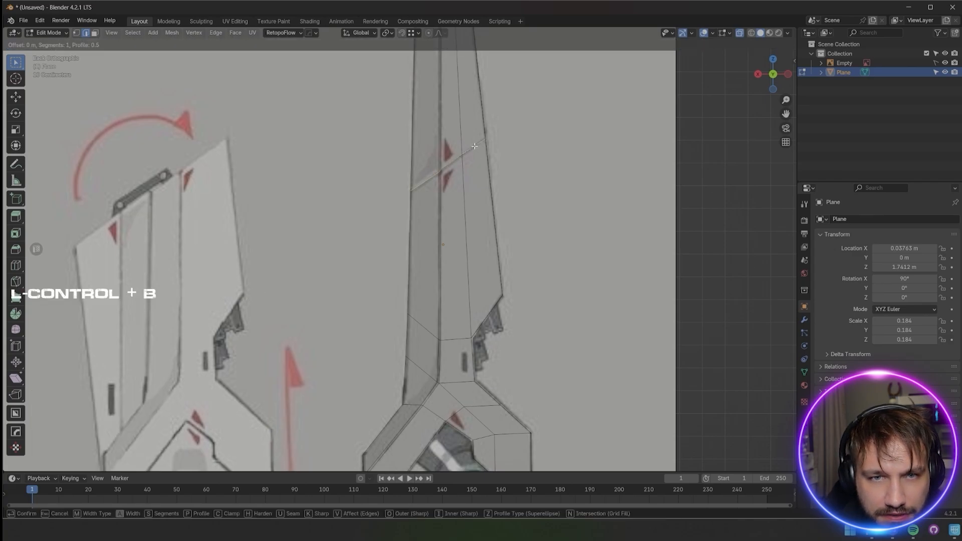
left_click(479, 151)
middle_click_drag(454, 155, 486, 220)
middle_click_drag(486, 221, 401, 250, "shift")
middle_click_drag(400, 251, 501, 236)
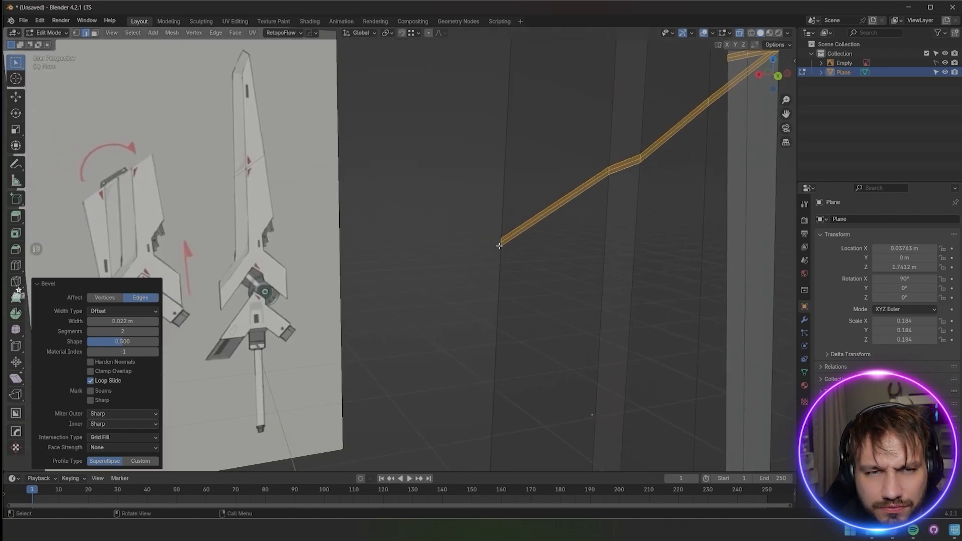
Slide the middle vertex at the seam's outer end inward along the seam by a factor of 0.063
key("1")
left_click(501, 244)
key("x")
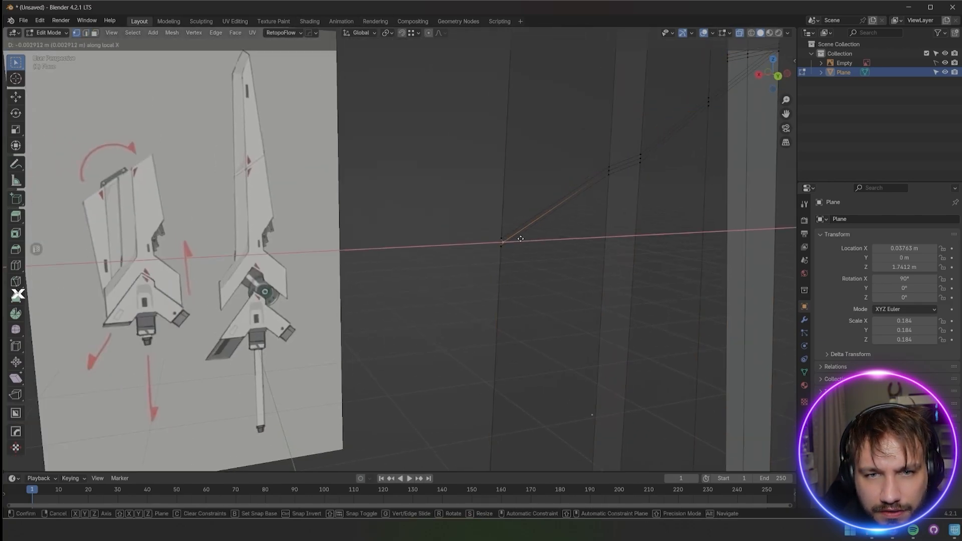
right_click(519, 237)
key("g")
key("g")
left_click(526, 235)
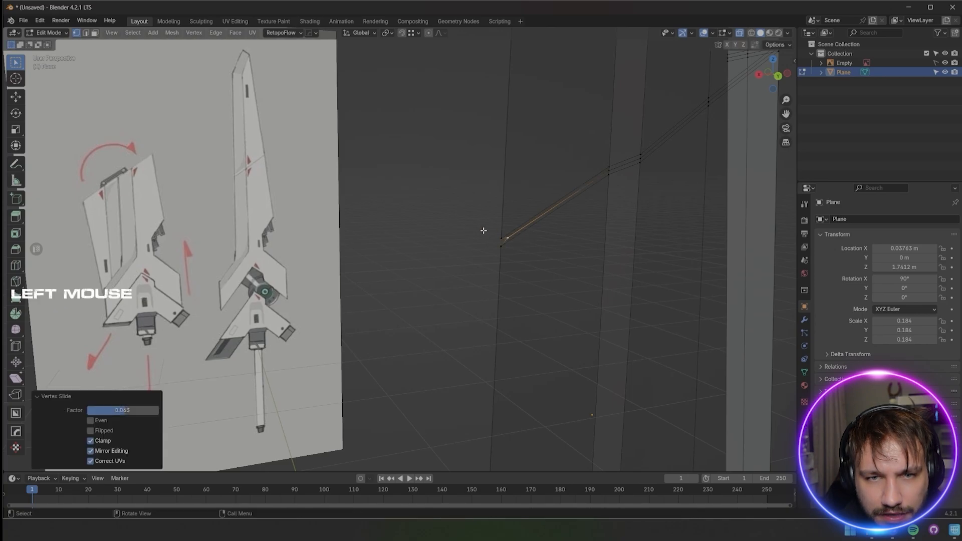
Move the seam's middle end vertex about 0.0027 m along Y in side view
middle_click_drag(483, 230, 564, 195, "alt")
key("g")
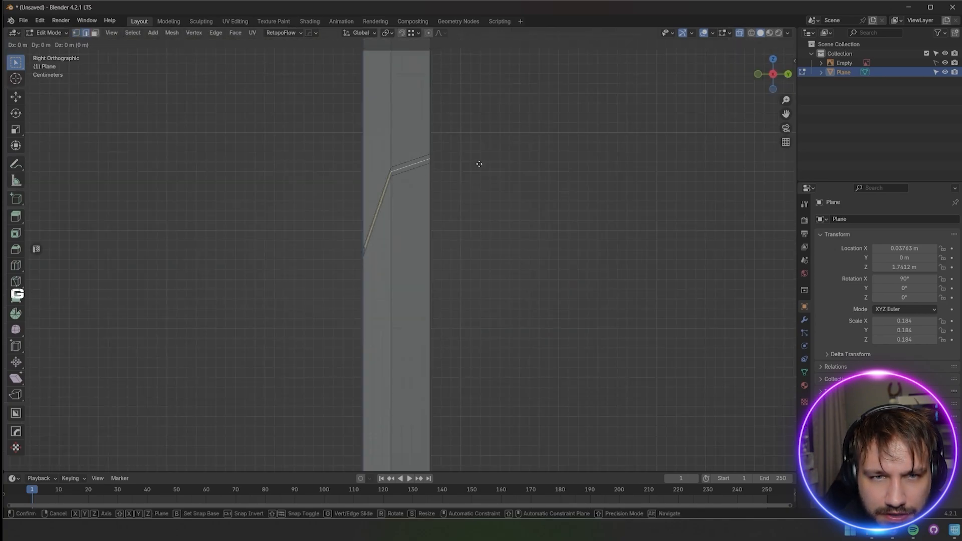
left_click(469, 164)
middle_click_drag(469, 165, 448, 242)
middle_click_drag(449, 241, 493, 258)
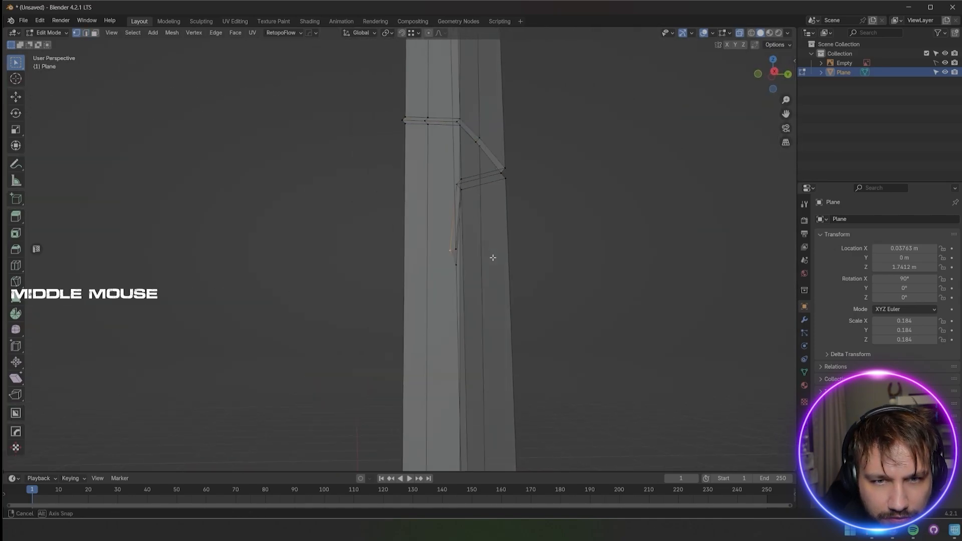
left_click(497, 257)
scroll(462, 268, "down", 3)
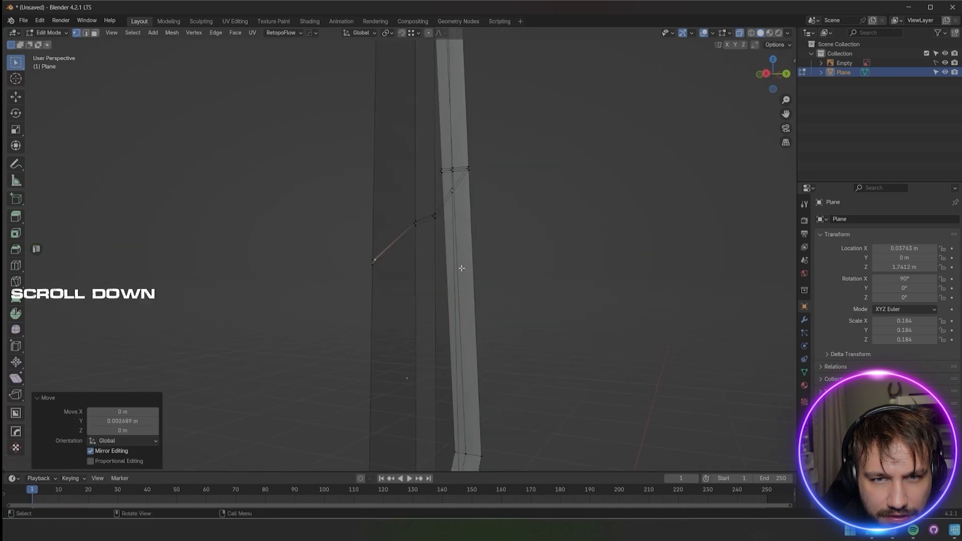
Turn off X-ray and move the middle edges of the diagonal seam inward to recess a groove across the blade
left_click(738, 34)
middle_click_drag(579, 221, 432, 239)
middle_click_drag(489, 235, 469, 242)
key("g")
left_click(391, 244)
key("g")
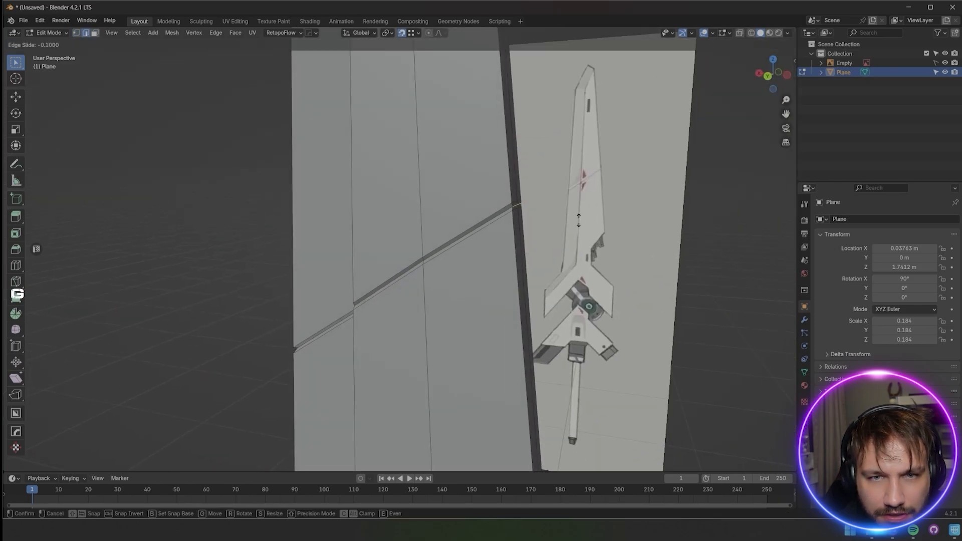
right_click(577, 225)
key("g")
right_click(669, 214)
middle_click_drag(668, 213, 453, 275, "alt")
key("g")
left_click(555, 203)
Inset the face just above the guard, then shrink and move the inset face over the reference's small dark slot
left_click(437, 347)
scroll(437, 347, "up", 5)
key("e")
key("s")
left_click(435, 272)
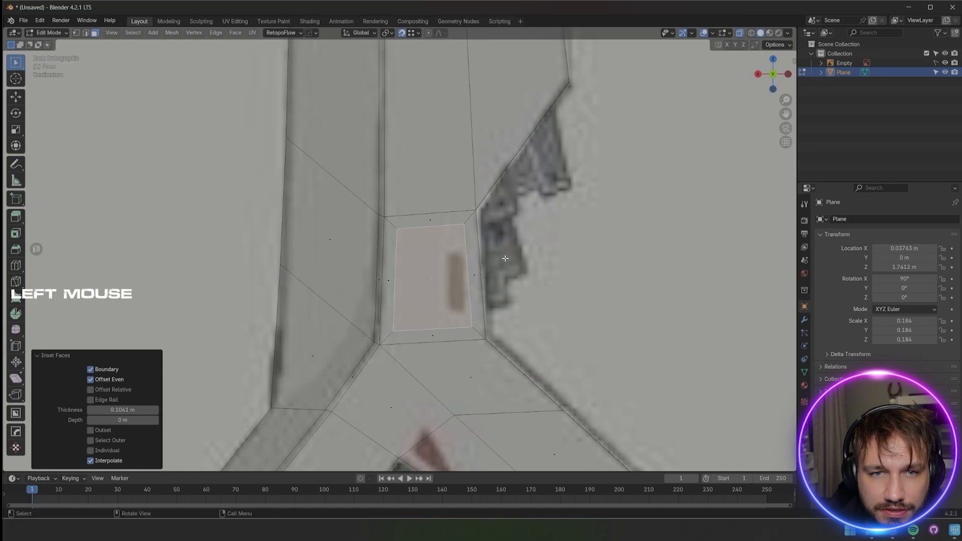
key("g")
left_click(491, 276)
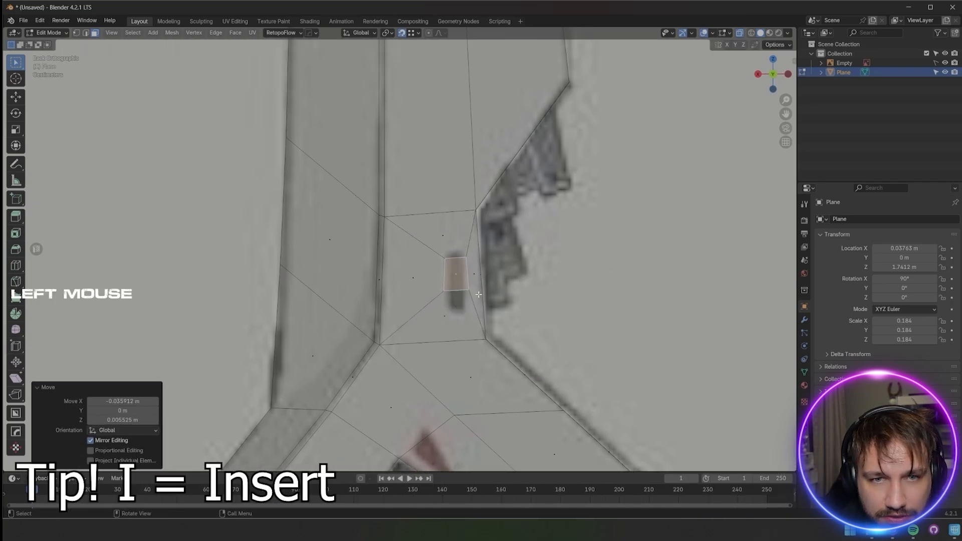
Move the inset face's lower vertices down to the lower edge of the reference slot
key("1")
left_click_drag(479, 296, 429, 279)
key("g")
left_click(432, 299)
left_click(433, 303)
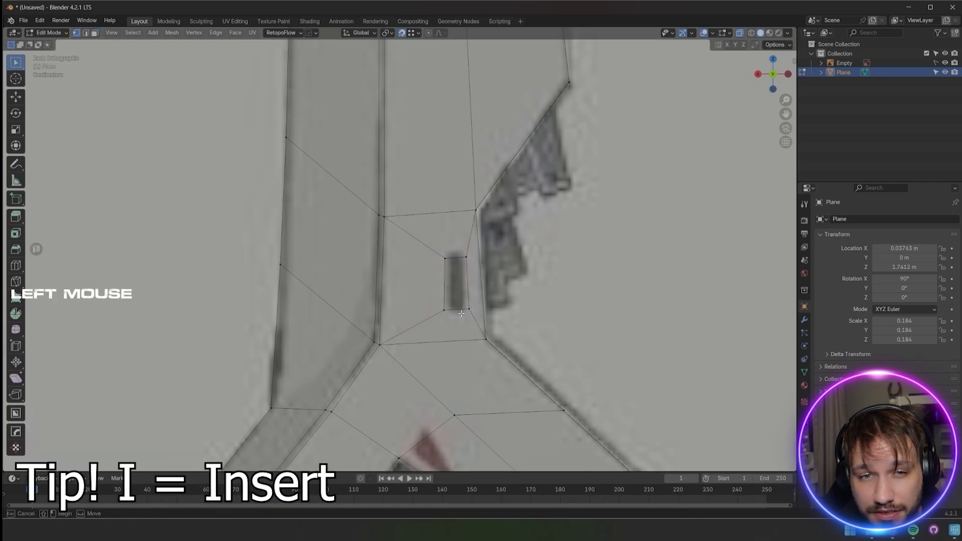
left_click_drag(461, 314, 459, 316)
key("g")
left_click(455, 318)
Turn off snapping and move the inset face's upper corner vertices to fit the reference slot
left_click_drag(473, 250, 459, 264)
key("g")
right_click(458, 264)
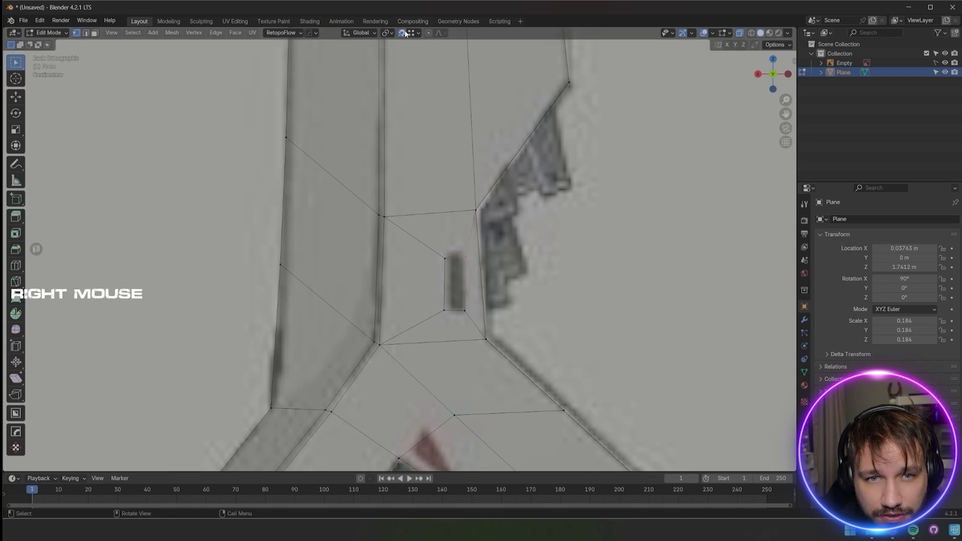
key("g")
left_click(447, 256)
key("g")
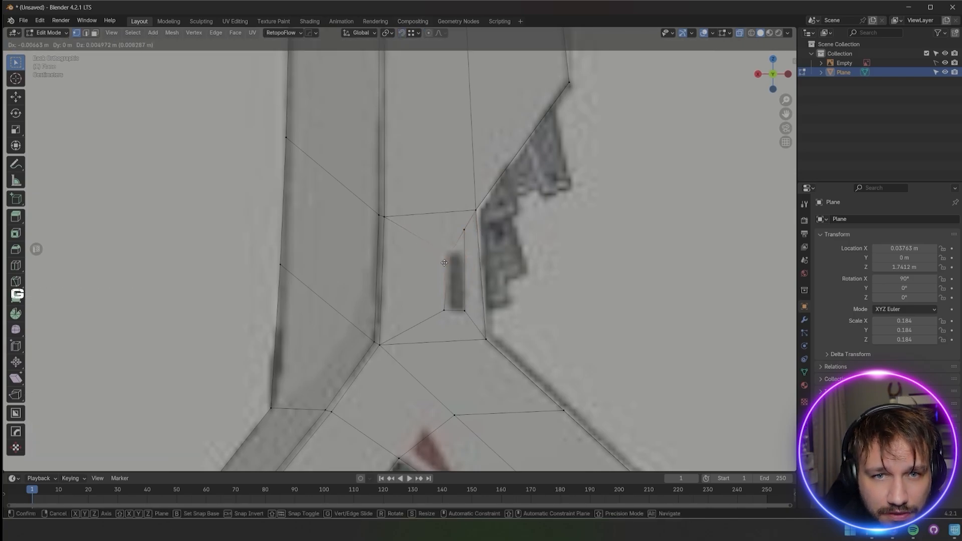
left_click(451, 253)
Move the inset face's lower inner corner vertex to the slot's corner and switch to face selection
left_click(441, 318)
key("g")
left_click(445, 319)
key("g")
left_click(444, 318)
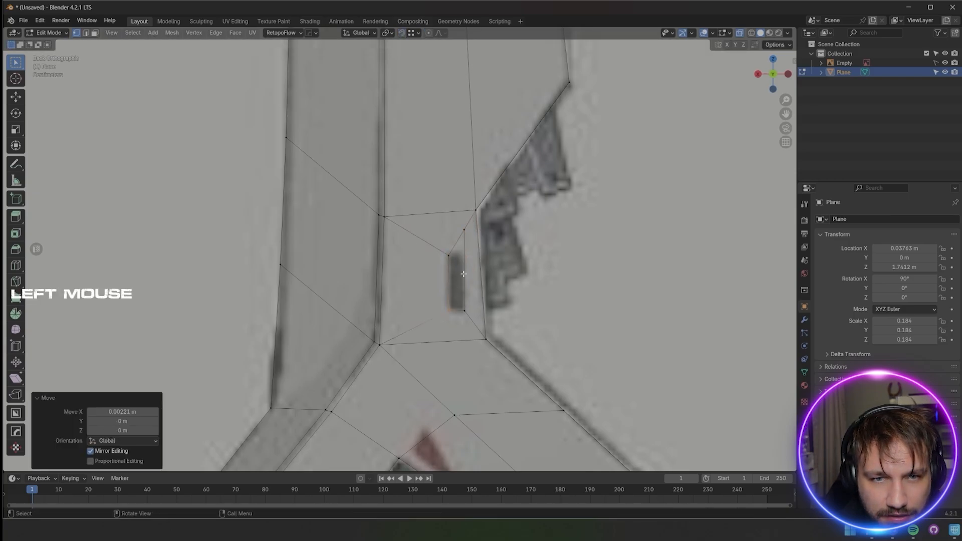
key("3")
scroll(494, 333, "down", 4)
middle_click_drag(494, 333, 494, 221, "shift")
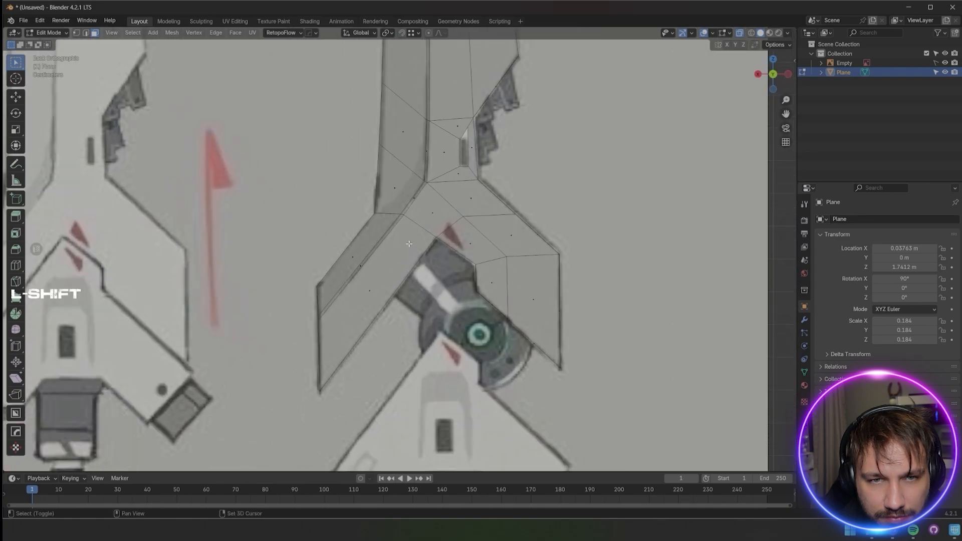
Inset the guard's sloped quad face by about 0.07 m and scale the inset face down
scroll(495, 221, "up", 3)
left_click(415, 278)
key("i")
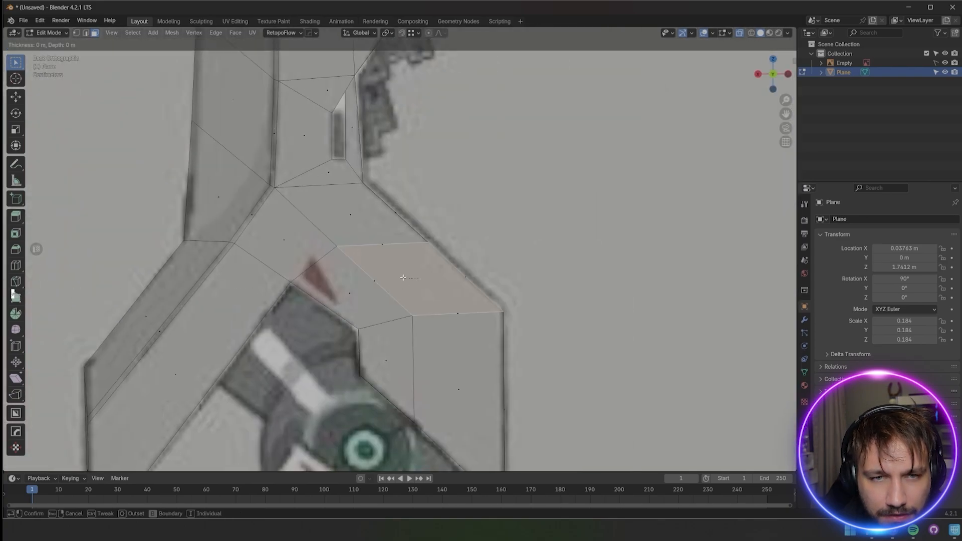
left_click(503, 296)
key("s")
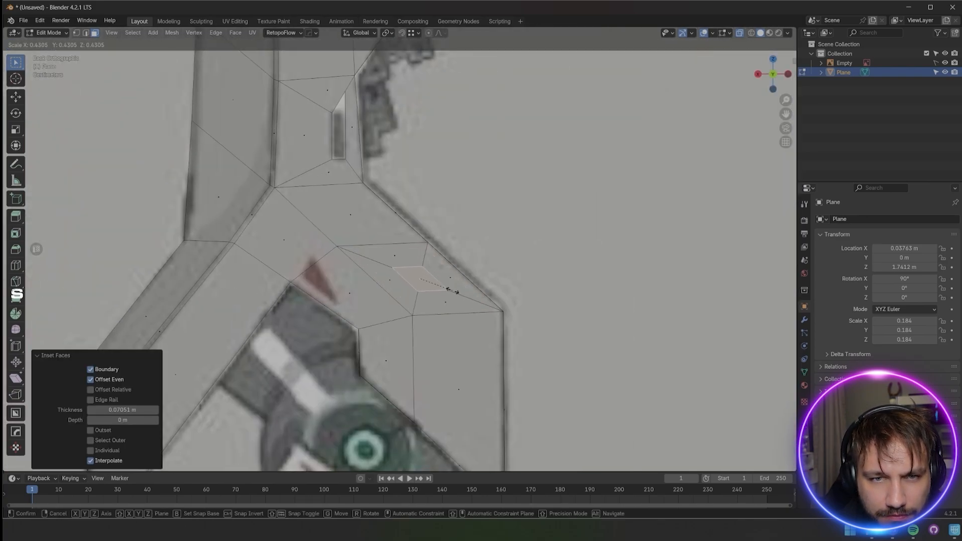
left_click(448, 289)
key("s")
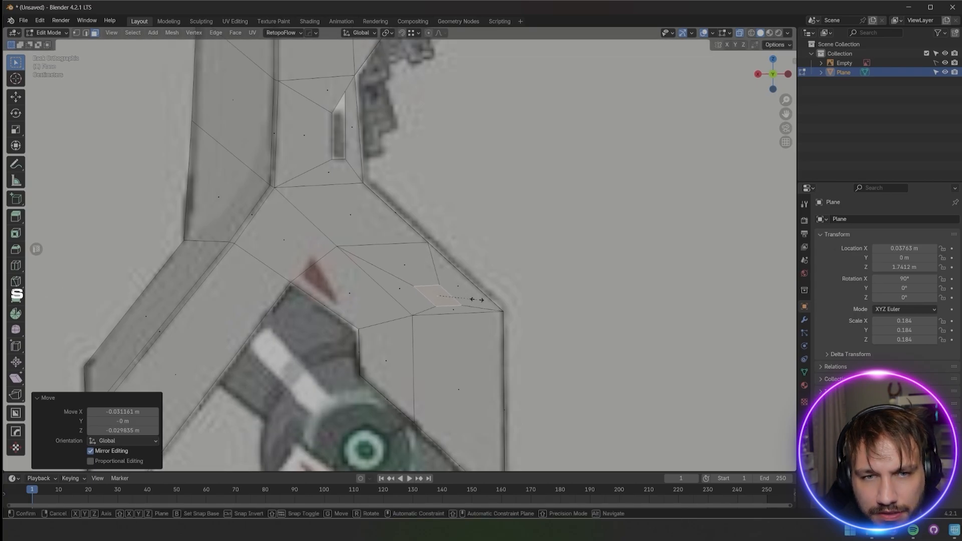
key("x")
left_click(463, 317)
key("r")
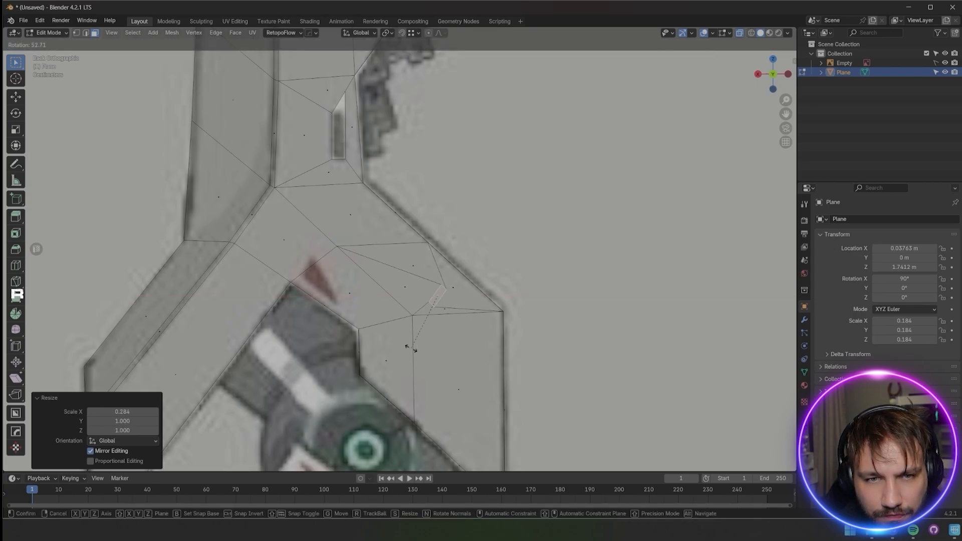
left_click(447, 331)
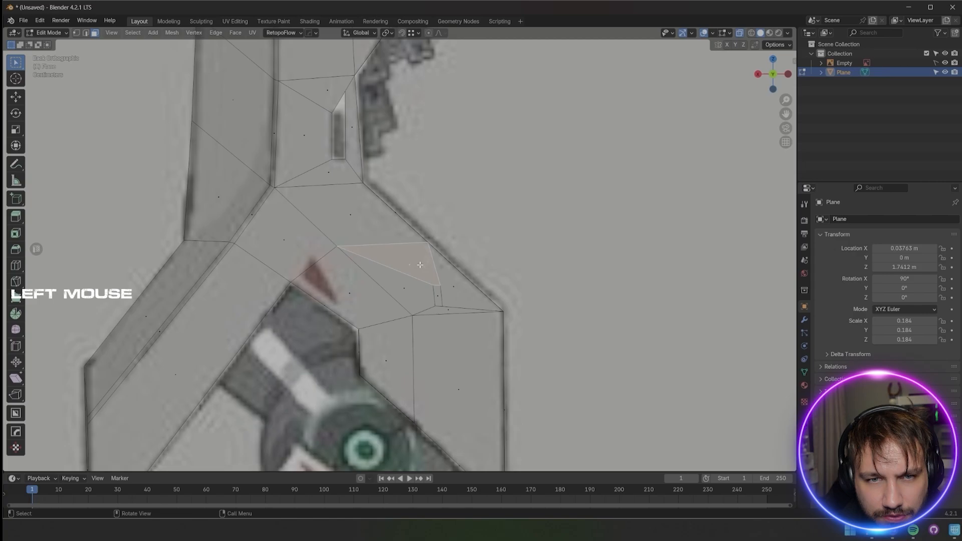
key("i")
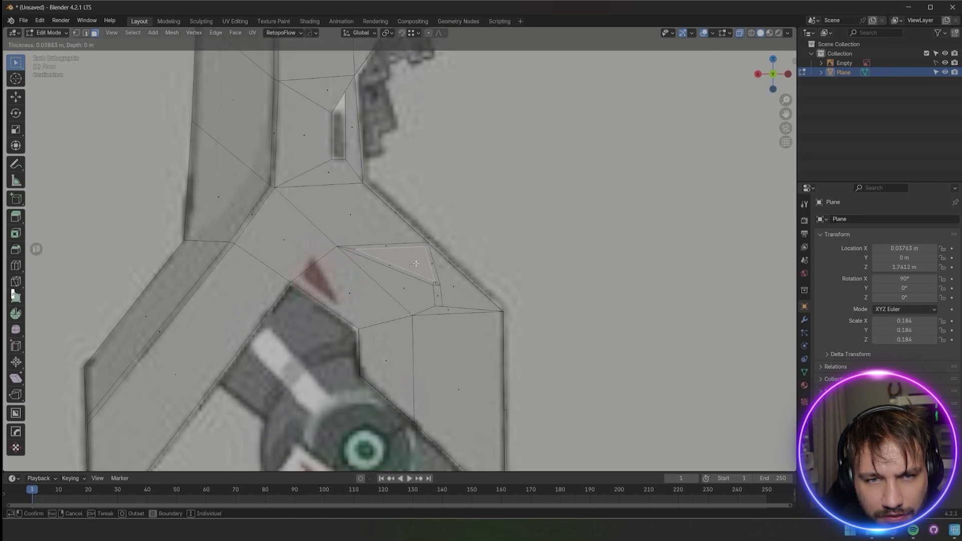
scroll(415, 264, "up", 3)
key("ctrl+z")
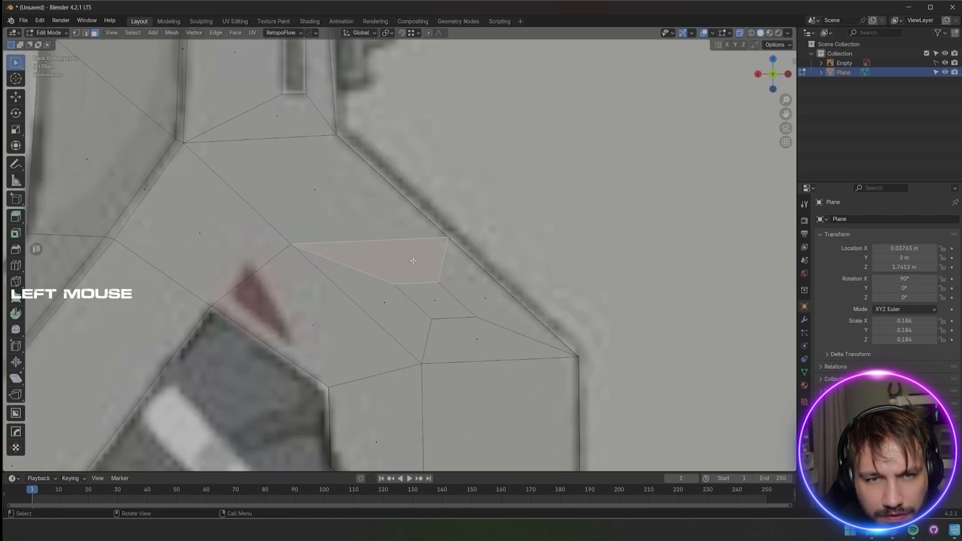
Inset the two faces directly above and below the small inset face on the guard
key("i")
left_click(535, 284)
left_click(464, 340)
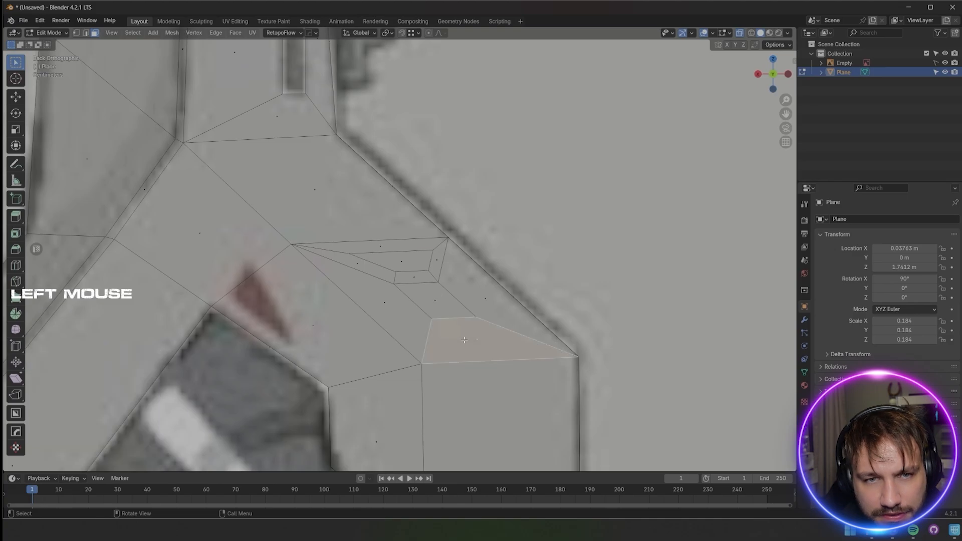
key("i")
left_click(509, 341)
key("s")
left_click(507, 348)
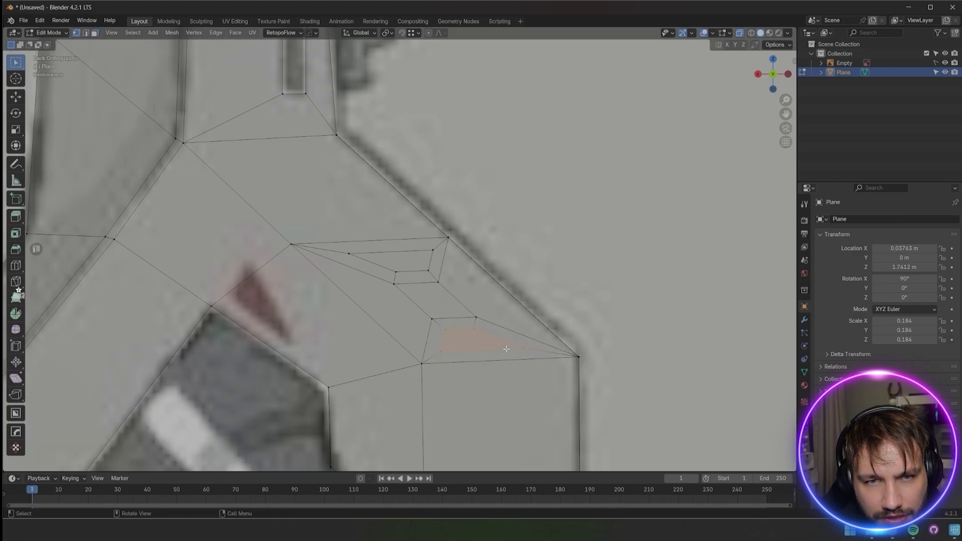
key("ctrl+z")
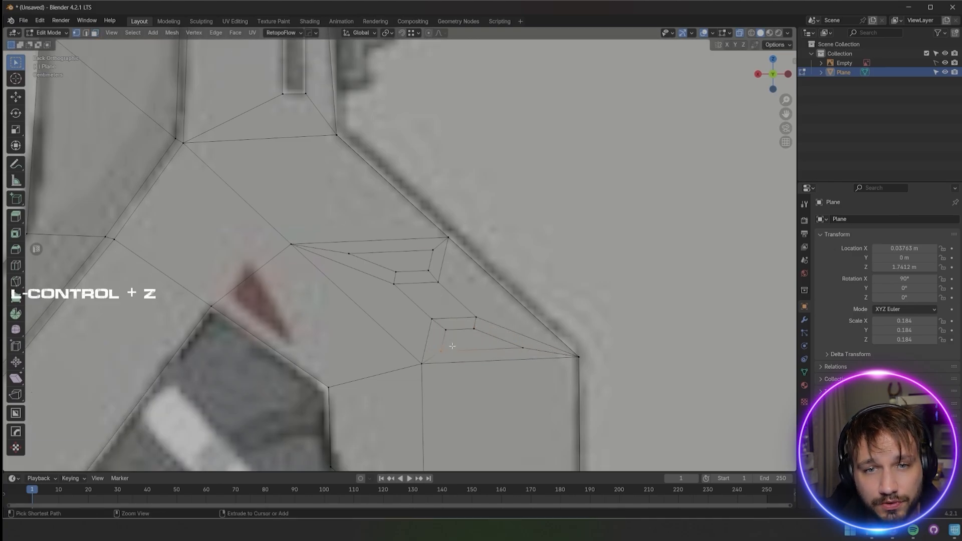
Slide the outer corner vertices of the upper and lower inset faces along their edges to narrow both faces
key("g")
key("g")
left_click(499, 346)
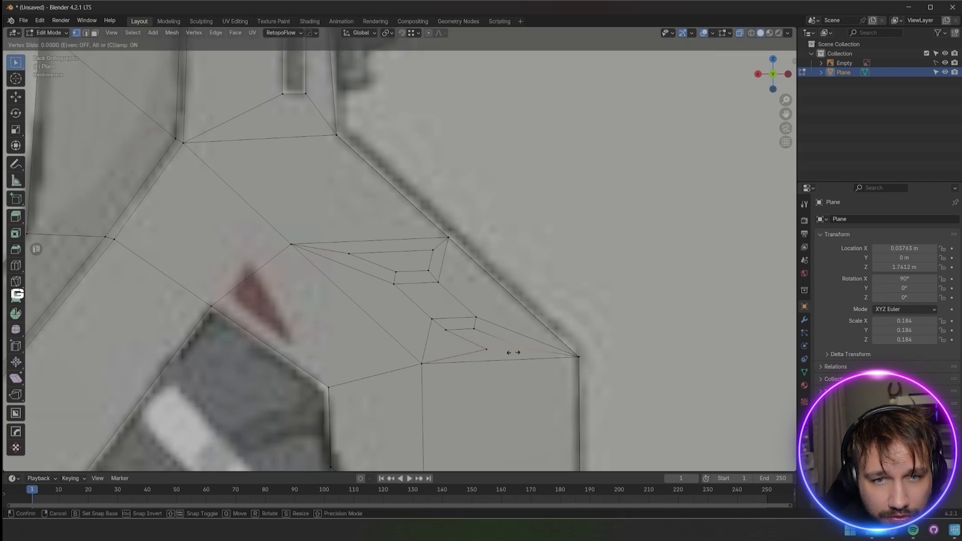
left_click(431, 247)
key("g")
key("g")
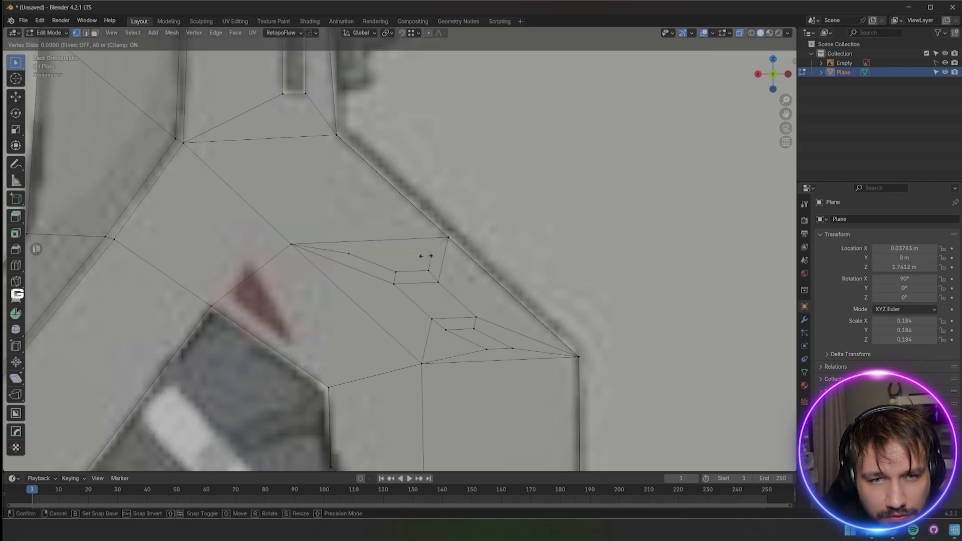
left_click(394, 259)
key("g")
key("g")
left_click(364, 252)
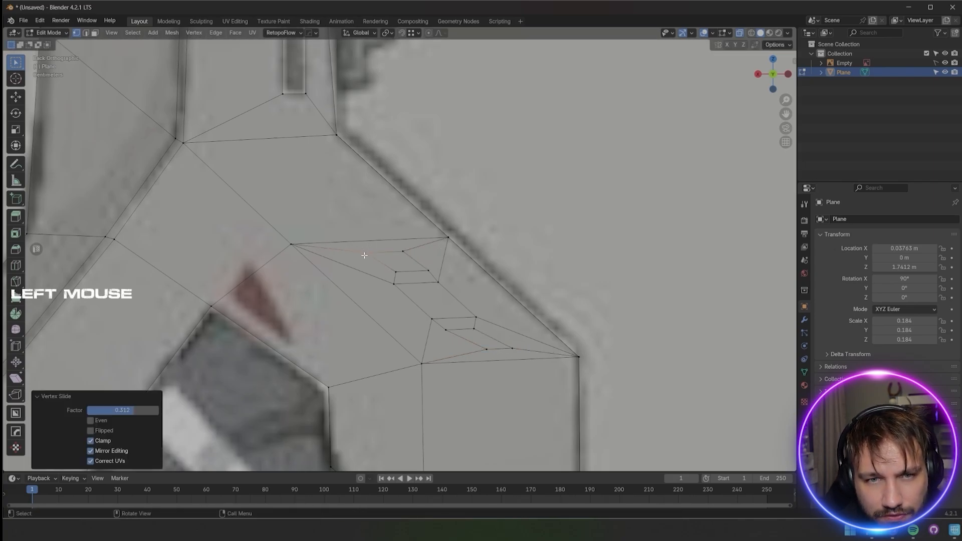
Move the lower inset face's corner vertices to form a slanted slot in line with the middle face
scroll(429, 271, "down", 2)
left_click(462, 252)
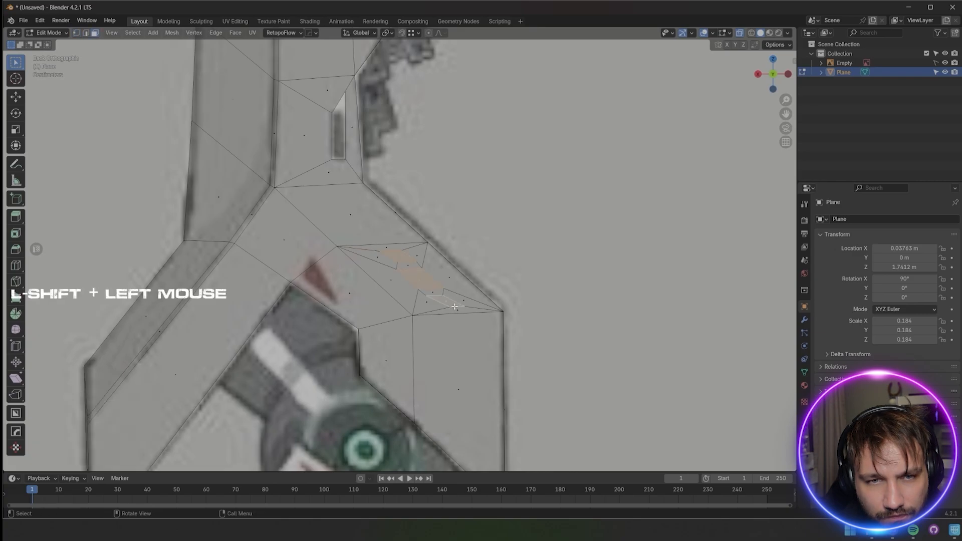
scroll(451, 294, "up", 2)
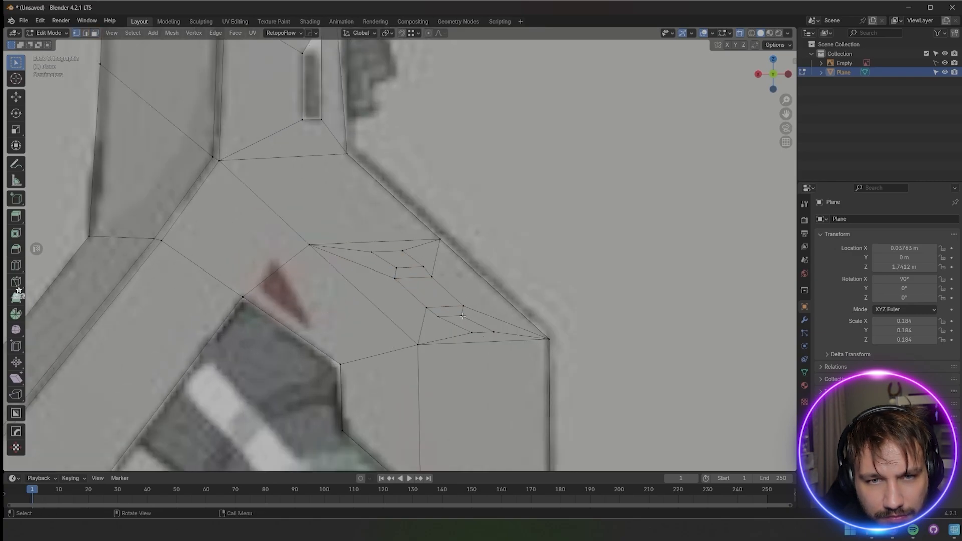
key("g")
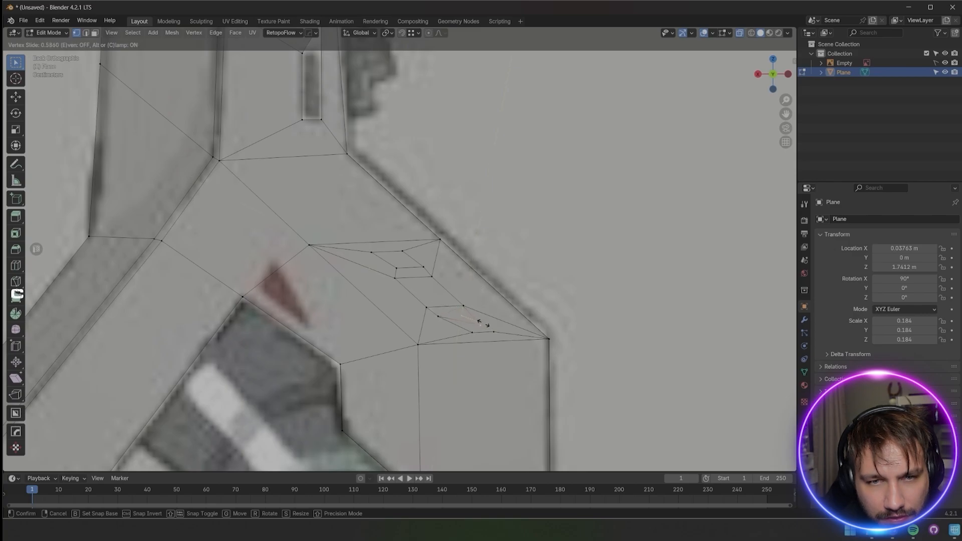
right_click(479, 322)
key("g")
left_click(475, 311)
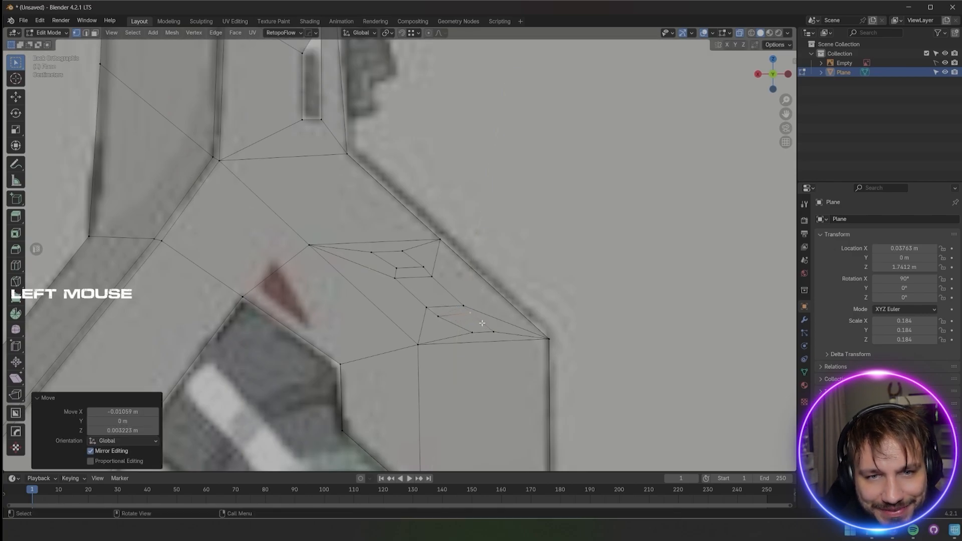
key("g")
left_click(507, 336)
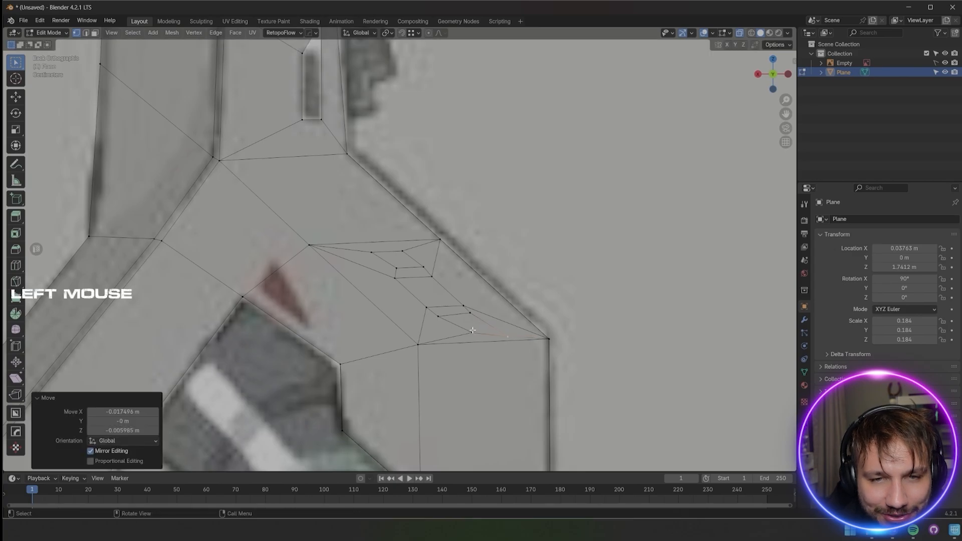
left_click(471, 331)
key("g")
left_click(466, 343)
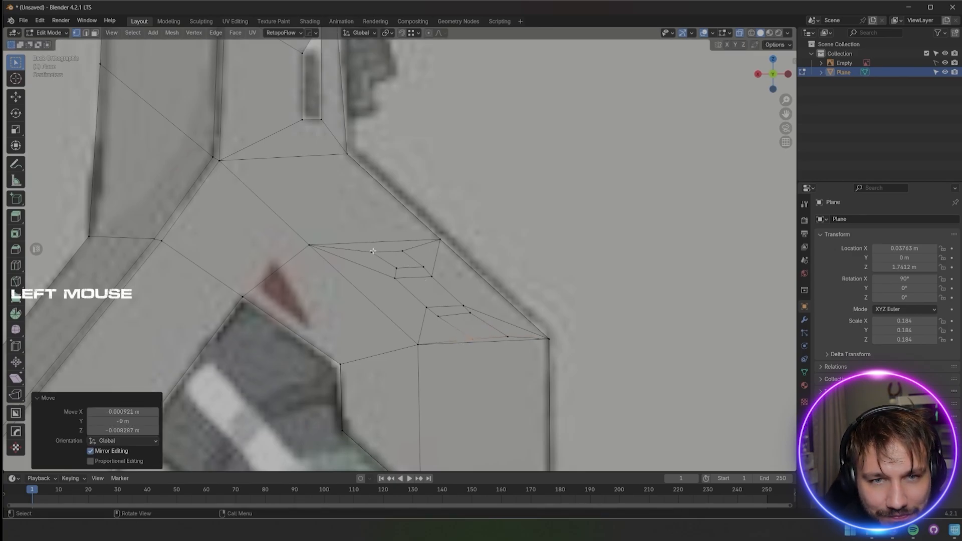
Move the upper inset face's corner vertices to form a slanted slot matching the lower one
left_click(396, 268)
key("g")
left_click(395, 273)
key("g")
left_click_drag(406, 260, 369, 256)
left_click(430, 276)
key("g")
left_click(363, 249)
Delete the three slanted slot faces on the guard to leave openings
key("3")
left_click(470, 323)
left_click(432, 292, "shift")
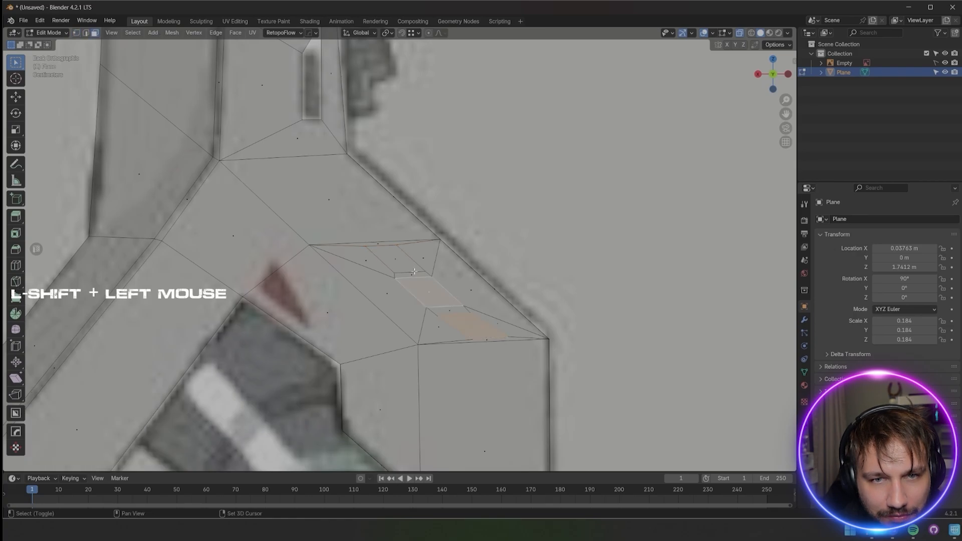
key("x")
left_click(544, 302)
Inset the long narrow blade face that runs under the reference's dark slot near the tip
scroll(500, 358, "down", 3)
middle_click_drag(493, 365, 516, 370, "shift")
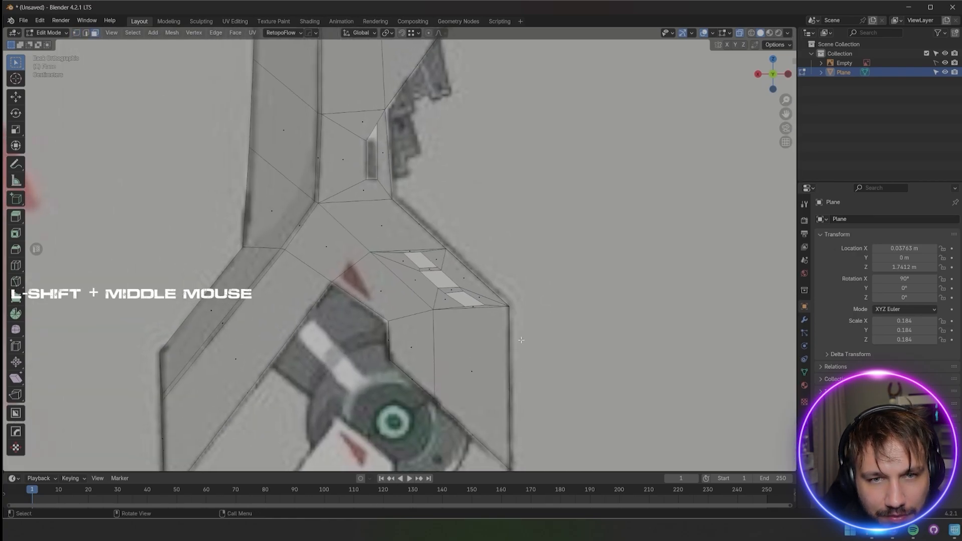
scroll(388, 316, "down", 2)
middle_click_drag(400, 350, 400, 318, "shift")
middle_click_drag(408, 95, 482, 407, "shift")
middle_click_drag(460, 62, 486, 370, "shift")
left_click(449, 236)
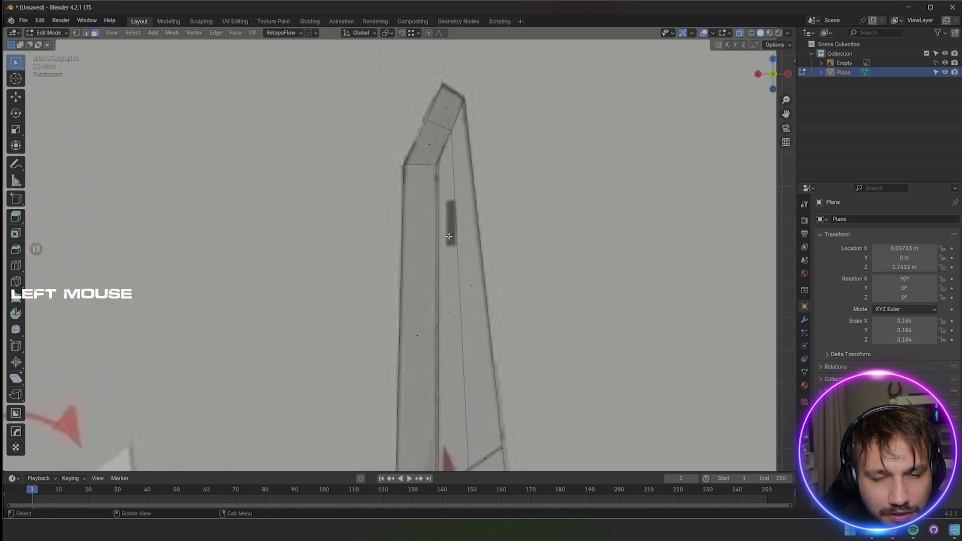
key("i")
left_click(461, 306)
Move the inset face's two upper vertices down to the top corners of the reference slot
key("1")
left_click(445, 154)
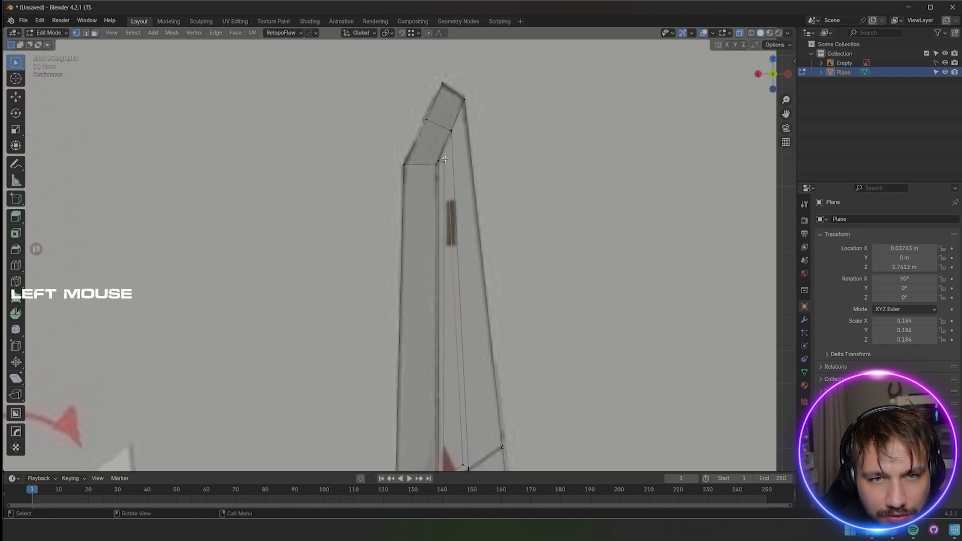
key("g")
left_click(438, 176)
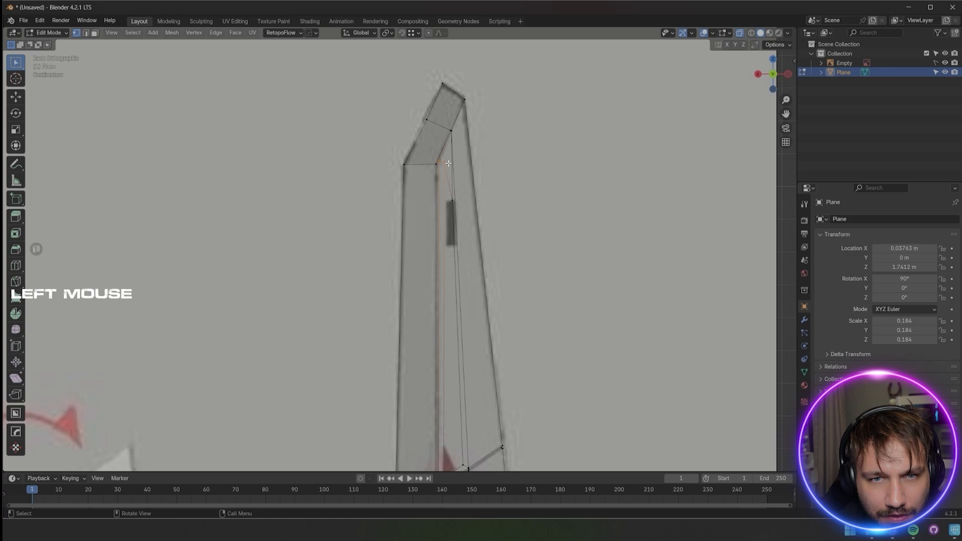
key("g")
left_click(445, 198)
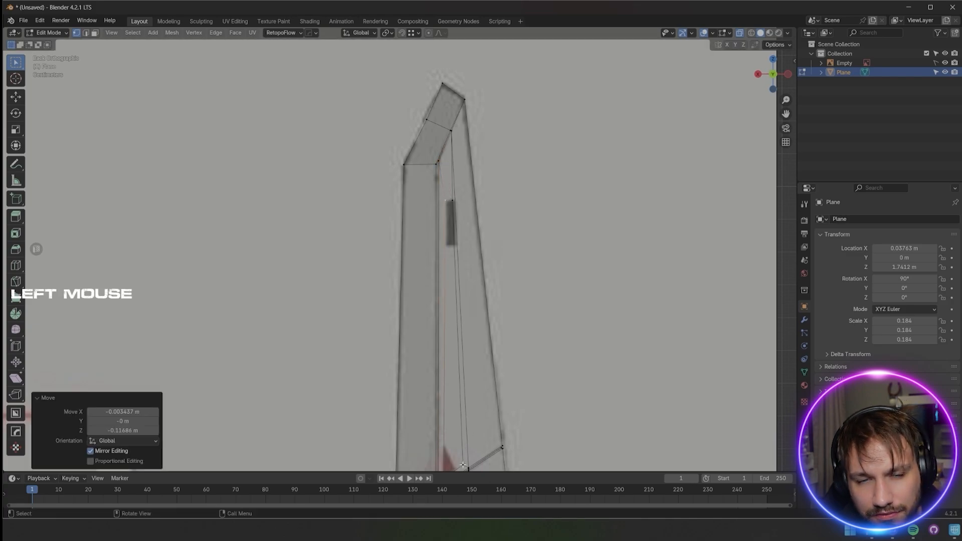
Move the inset face's two lower vertices up to the slot's lower end and delete the slot face
key("g")
left_click(455, 242)
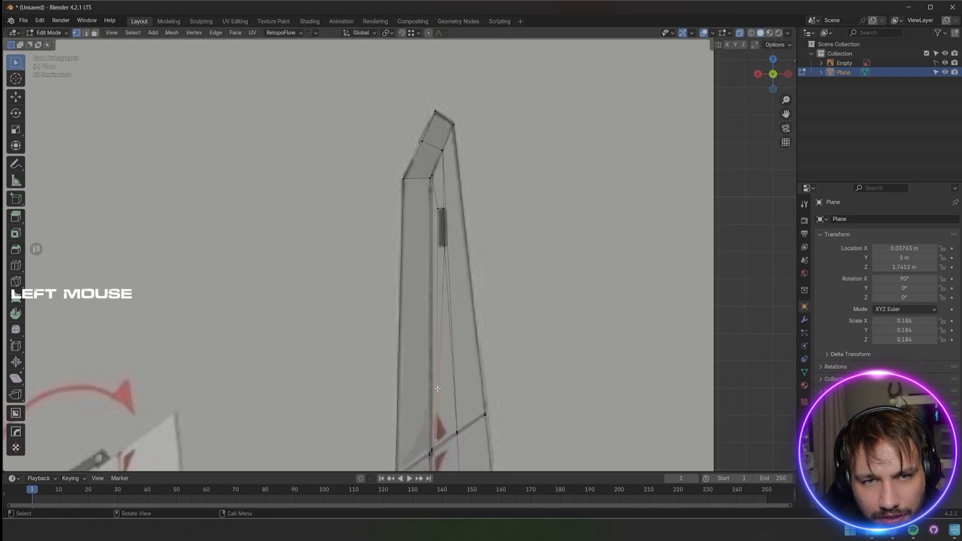
scroll(479, 329, "up", 4)
key("g")
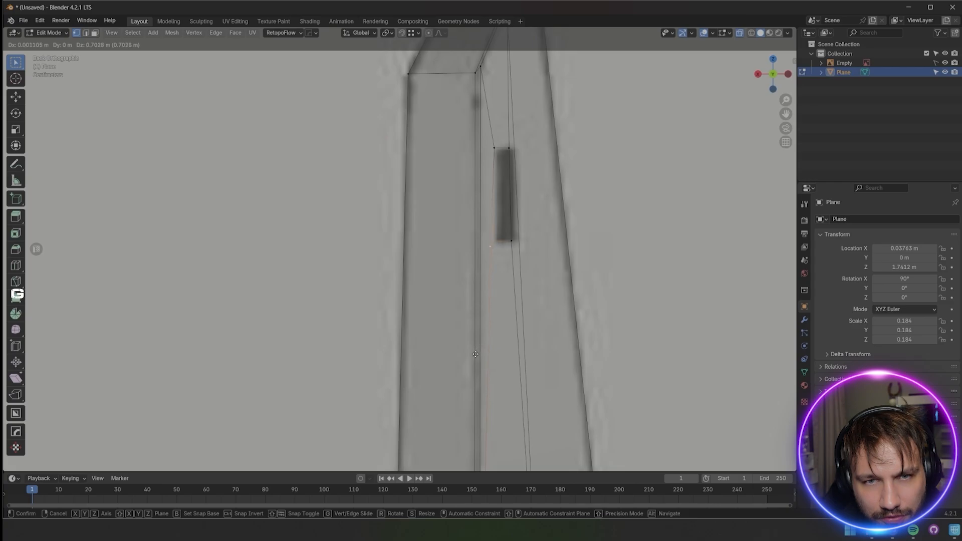
left_click(480, 385)
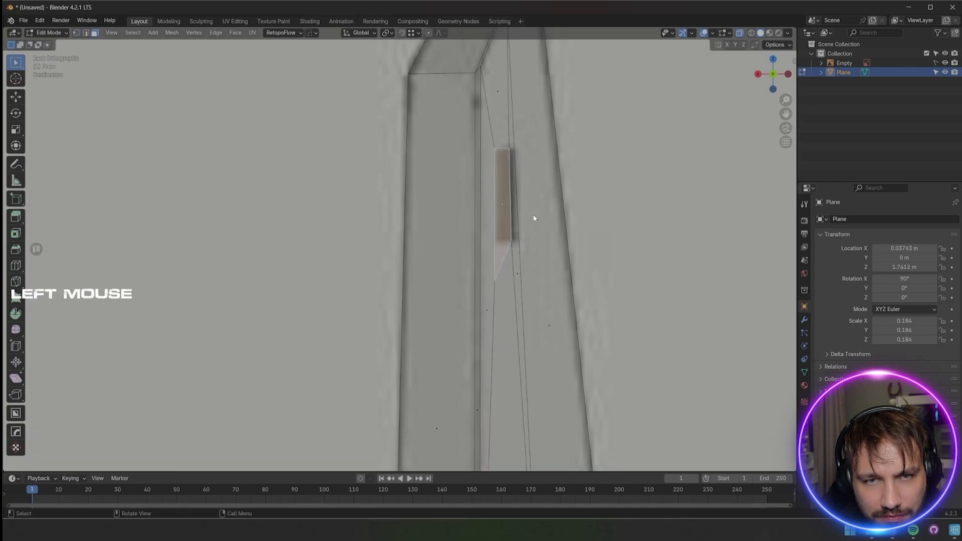
Turn off X-ray display and return the blade to Object Mode
scroll(550, 273, "down", 8)
middle_click_drag(569, 254, 484, 351, "shift")
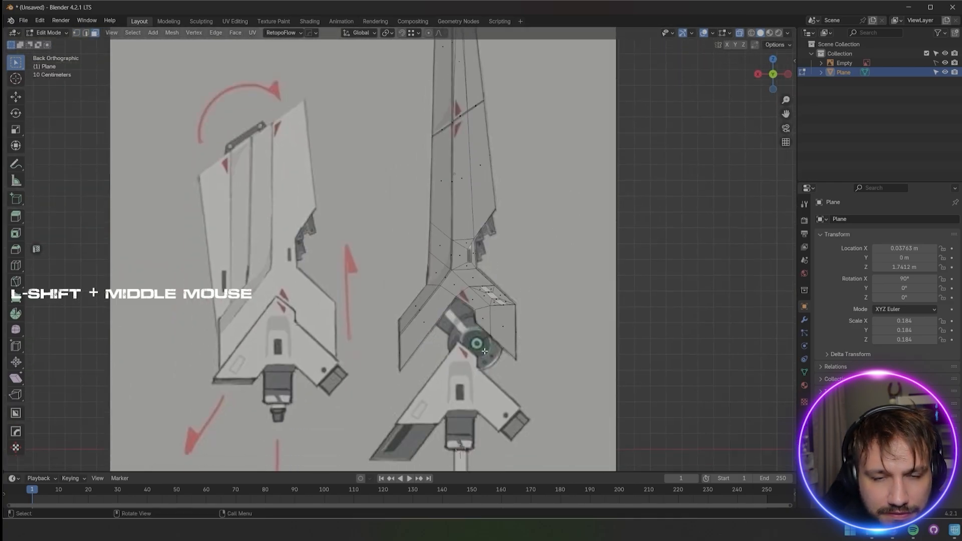
middle_click_drag(441, 302, 546, 300)
middle_click_drag(511, 223, 512, 302, "shift")
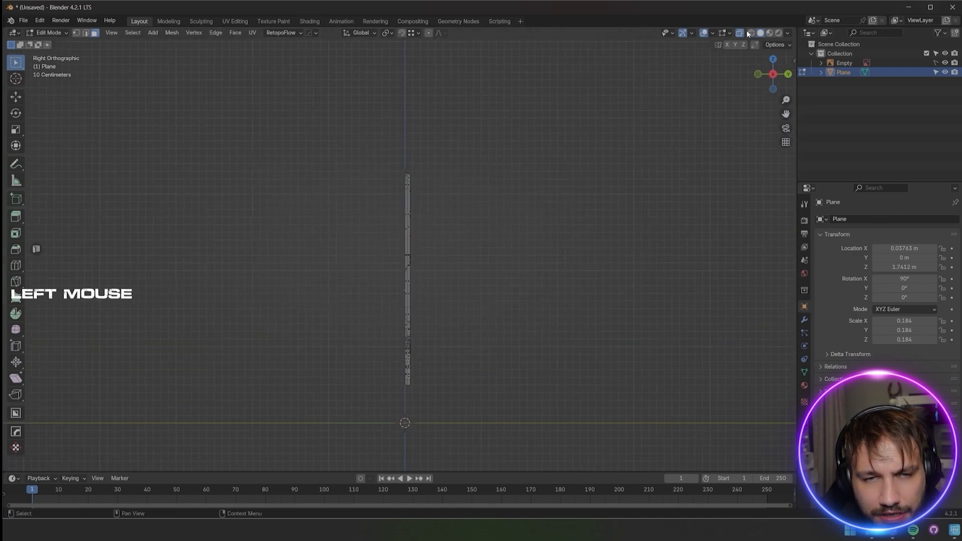
middle_click_drag(607, 197, 440, 284)
key("Tab")
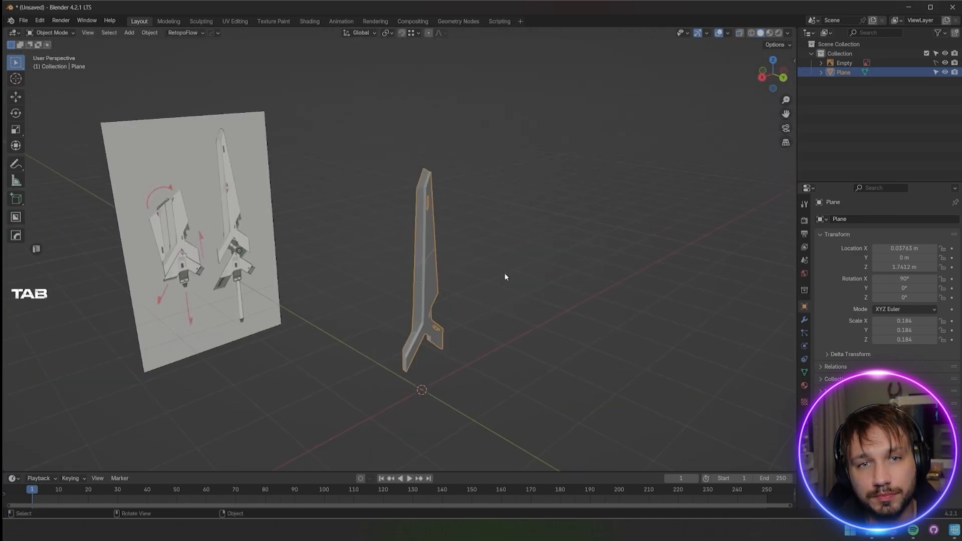
middle_click_drag(505, 275, 551, 268)
Add a Mirror modifier to the blade, mirror it along Z instead of X, and apply the modifier
left_click(804, 319)
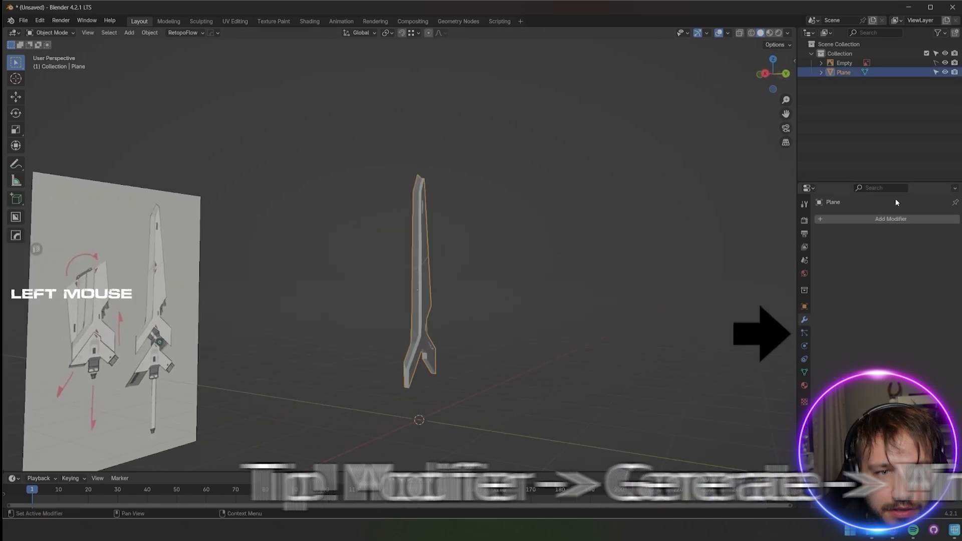
left_click(847, 219)
mouse_move(821, 255)
left_click(886, 319)
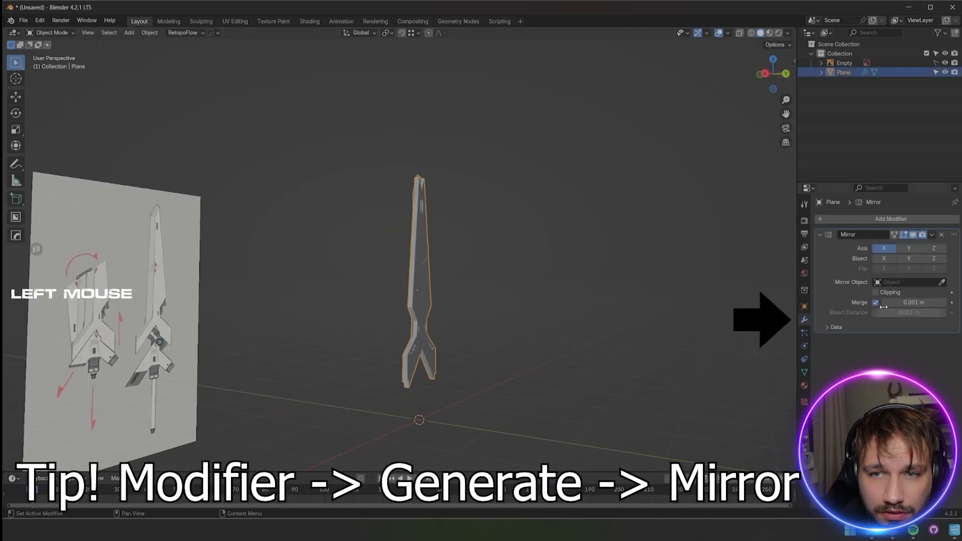
left_click(928, 248)
middle_click_drag(689, 253, 605, 258)
key("ctrl+a")
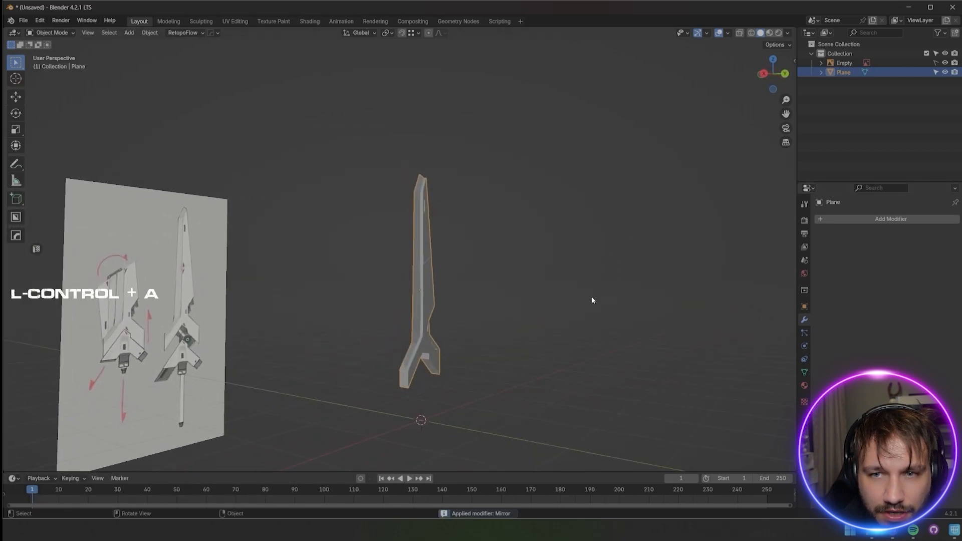
Select the blade's entire mesh in Edit Mode and merge its overlapping vertices along the mirror seam
key("Tab")
middle_click_drag(402, 320, 470, 348)
key("a")
scroll(470, 348, "down", 3)
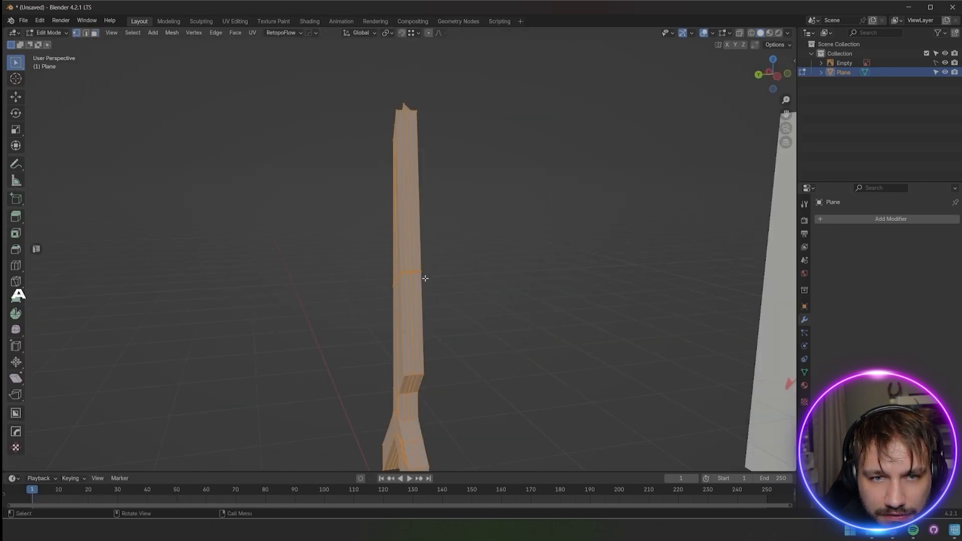
key("m")
left_click(466, 269)
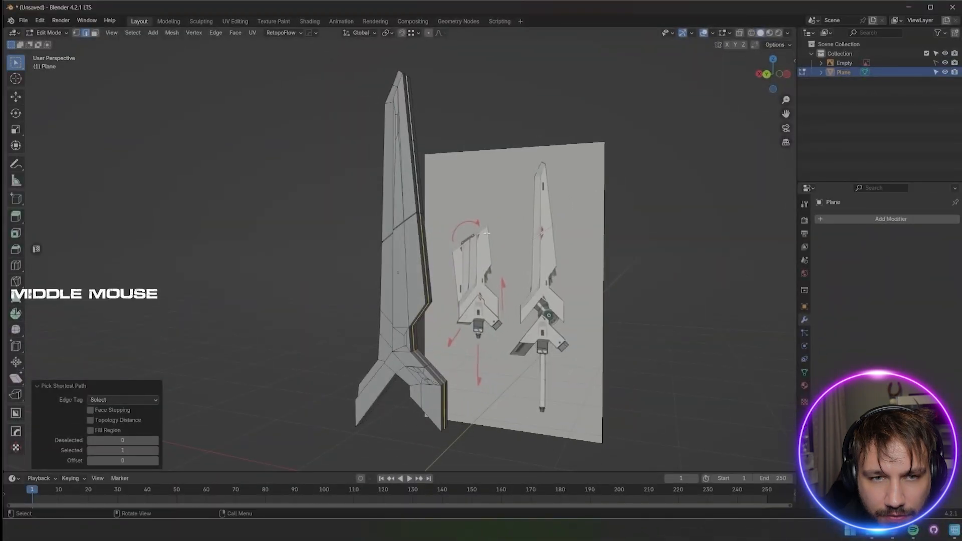
Move the center edge path on the blade's notched side about -0.05 m along X, using smooth proportional editing with a radius of about 0.10 m
key("g")
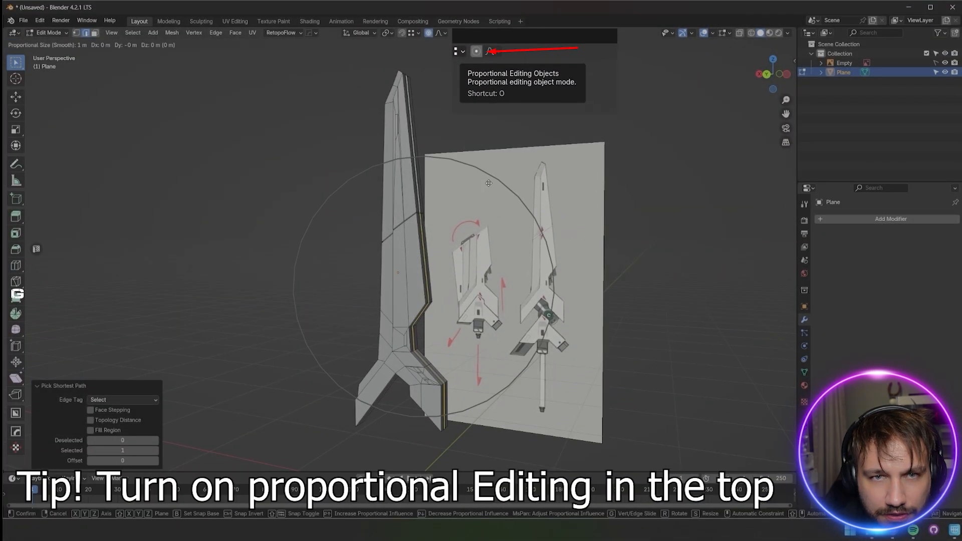
key("x")
scroll(491, 182, "up", 15)
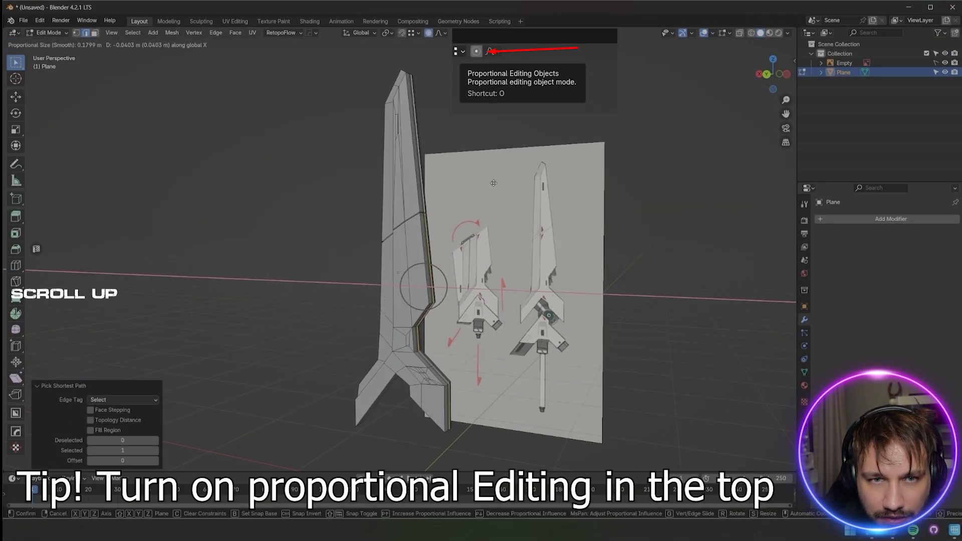
scroll(494, 184, "up", 1)
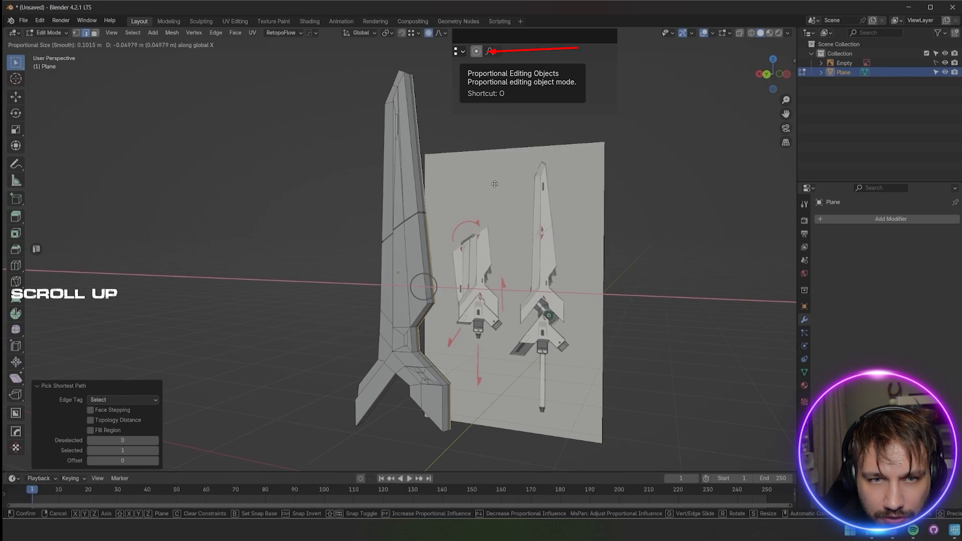
left_click(495, 183)
Select the center edge path along the guard's underside from prong to prong and move it about -0.05 m along Z with proportional editing
middle_click_drag(494, 184, 473, 108)
middle_click_drag(468, 311, 457, 241, "shift")
middle_click_drag(458, 241, 507, 276)
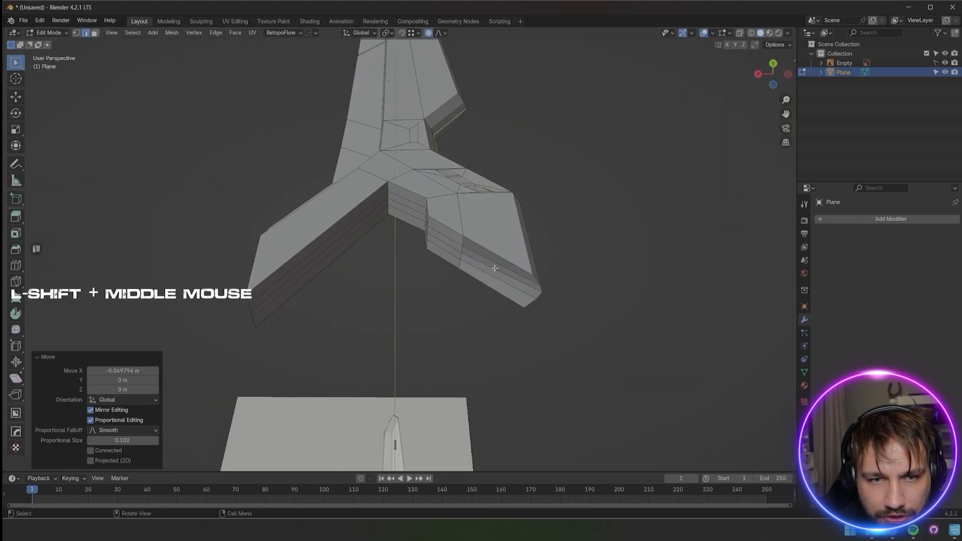
left_click(509, 275)
left_click(259, 307, "ctrl")
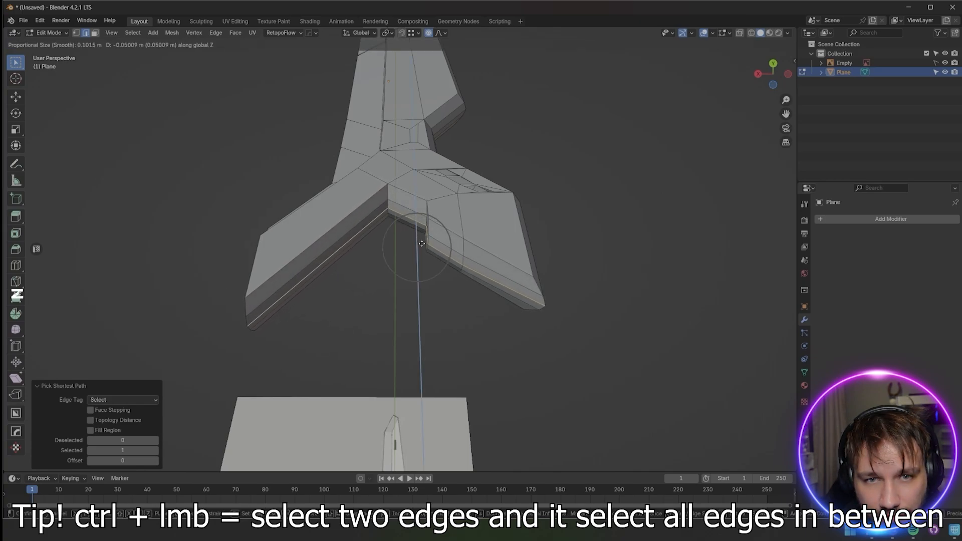
left_click(421, 243)
Select the end faces of the longer guard prong, inset them, and scale the inset faces
middle_click_drag(422, 243, 554, 322)
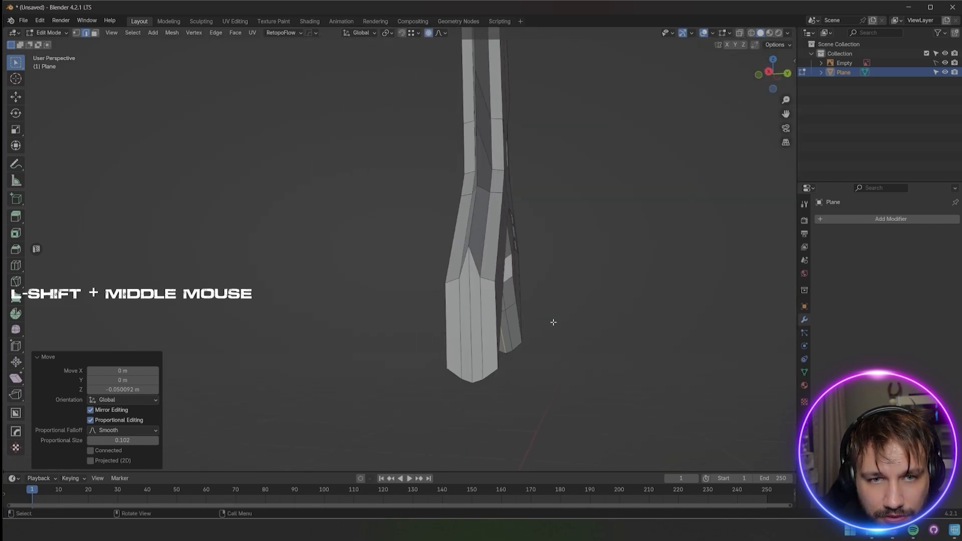
left_click(485, 313, "ctrl")
key("i")
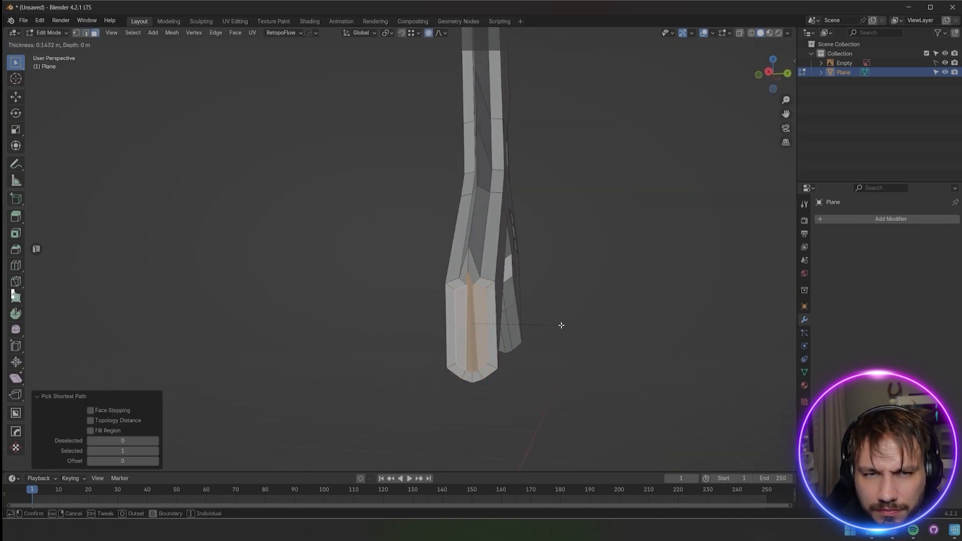
left_click(563, 325)
middle_click_drag(563, 325, 547, 304, "alt")
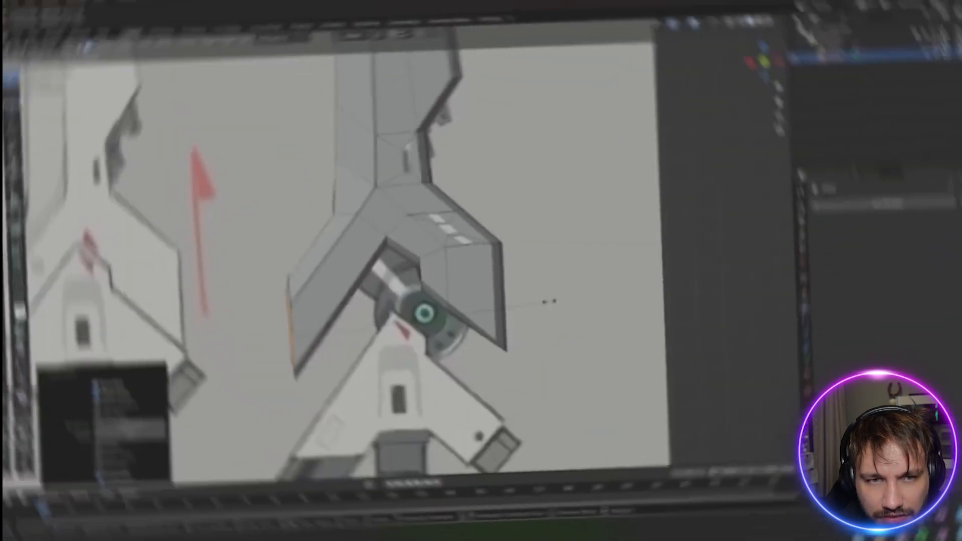
key("s")
left_click(394, 328)
Extrude the prong's inset end faces and move them up into the prong, about -0.16 m in X and 0.20 m in Z
middle_click_drag(394, 329, 341, 337)
key("e")
left_click(361, 327)
key("g")
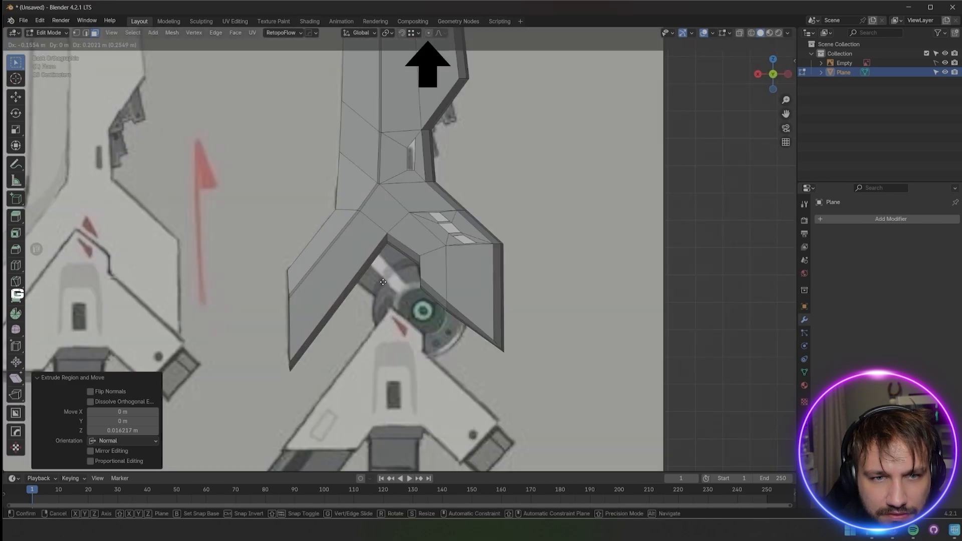
left_click(382, 282)
middle_click_drag(382, 282, 386, 318)
Select the rim face loop at the hollowed prong's end and flatten it by scaling it to 0 along X
left_click(325, 272, "alt")
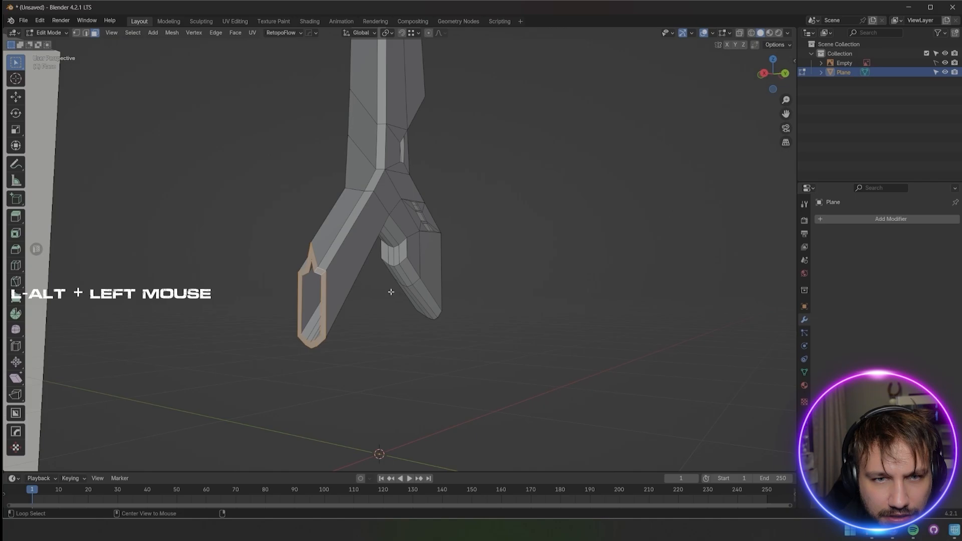
middle_click_drag(324, 272, 351, 273, "alt")
key("s")
key("x")
key("0")
left_click(378, 311)
left_click(380, 272)
Cut a new edge with the Knife tool from the blade tip's outer corner to the bevel vertex below it
middle_click_drag(380, 103, 295, 160, "shift")
scroll(398, 279, "down", 2)
middle_click_drag(296, 160, 341, 283, "shift")
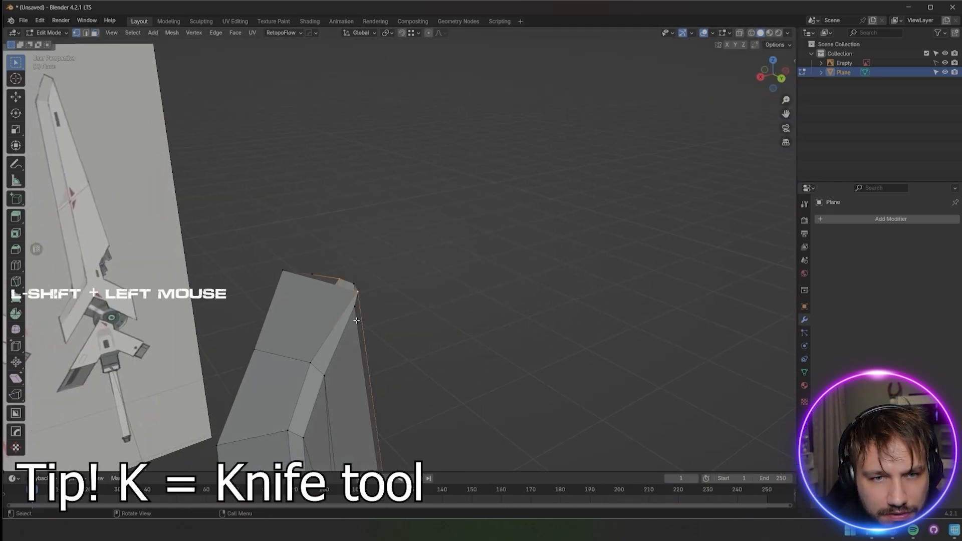
left_click(358, 291)
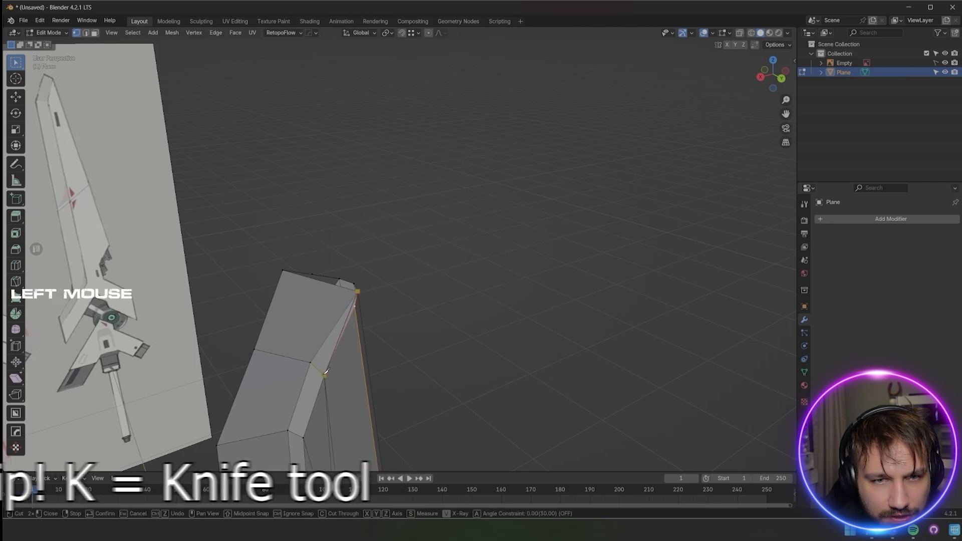
left_click(325, 376)
key("Return")
Knife-cut a matching edge from the tip's outer corner on the opposite face of the blade
middle_click_drag(325, 376, 451, 291)
left_click(482, 292)
key("ctrl+z")
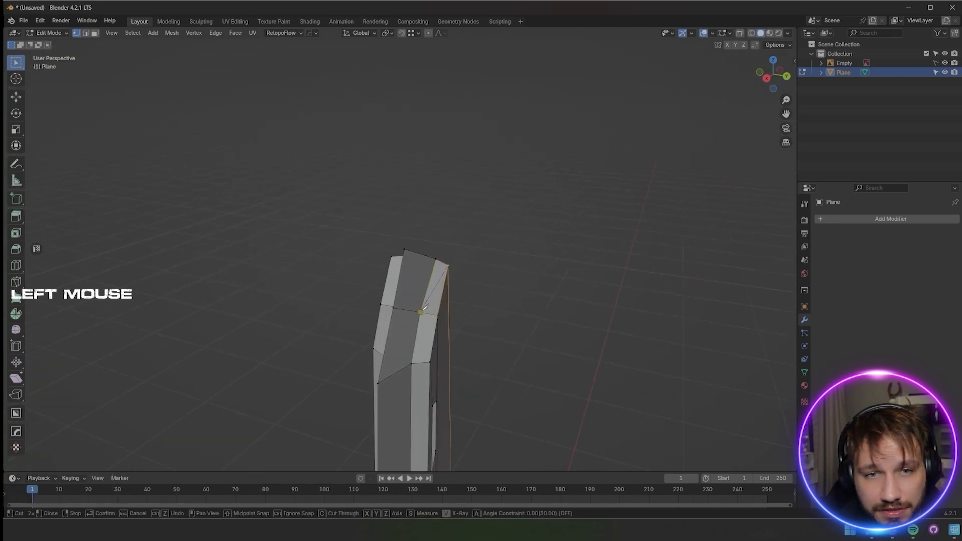
middle_click_drag(625, 234, 310, 241)
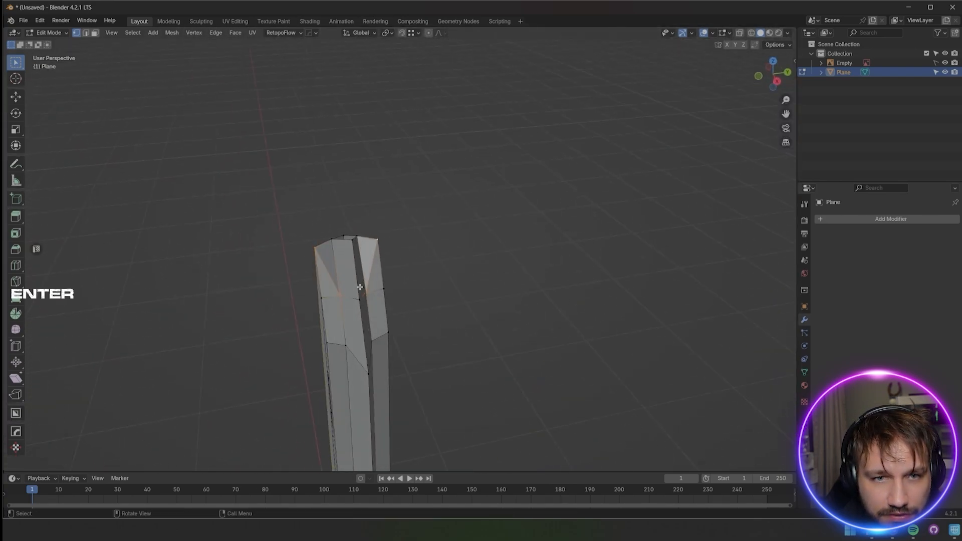
Add a single loop cut across the short edge at the blade tip's outer corner
middle_click_drag(360, 287, 481, 255)
scroll(508, 330, "up", 3)
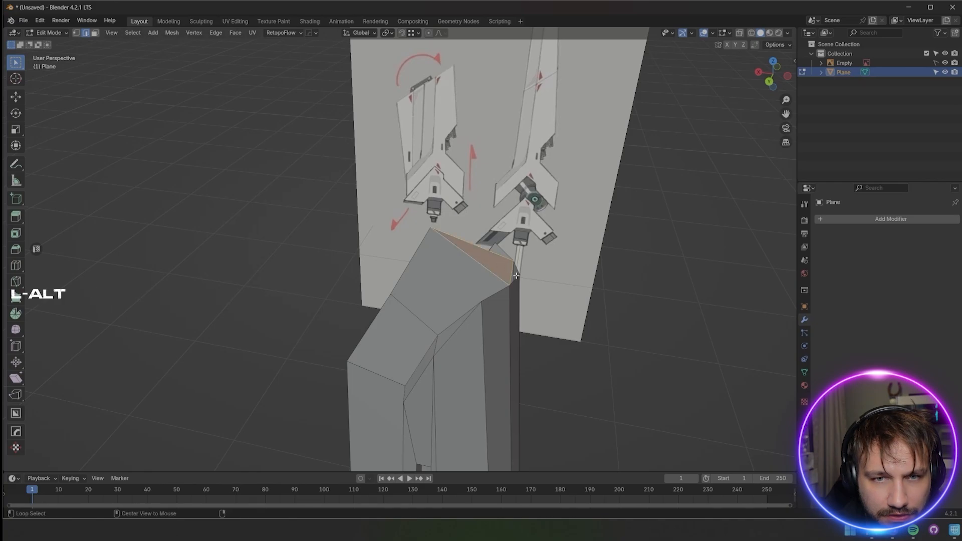
mouse_move(533, 279)
middle_mouse_down()
mouse_move(477, 257)
mouse_move(524, 282)
middle_mouse_up()
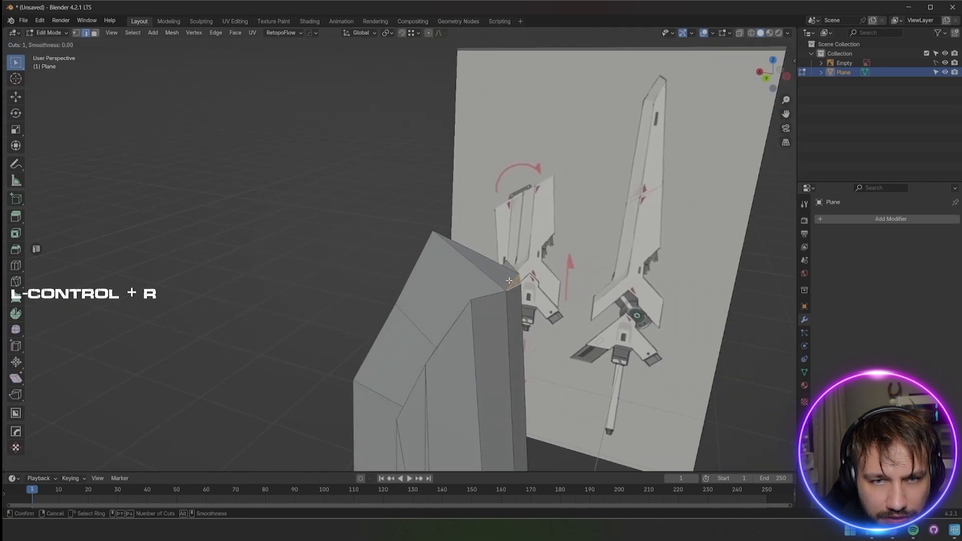
left_click(509, 280)
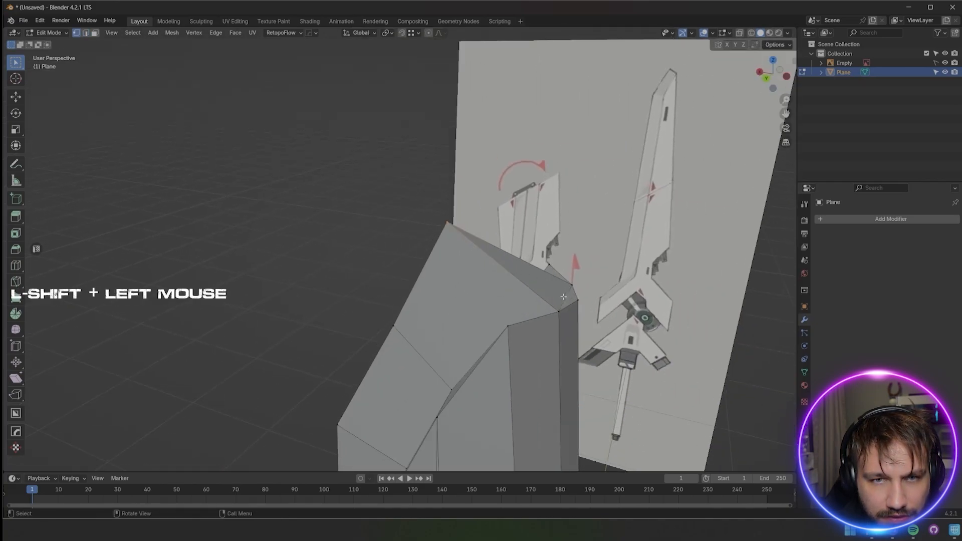
Raise the new center vertex at the blade's tip along Z and return to Object Mode
middle_click_drag(564, 296, 586, 271)
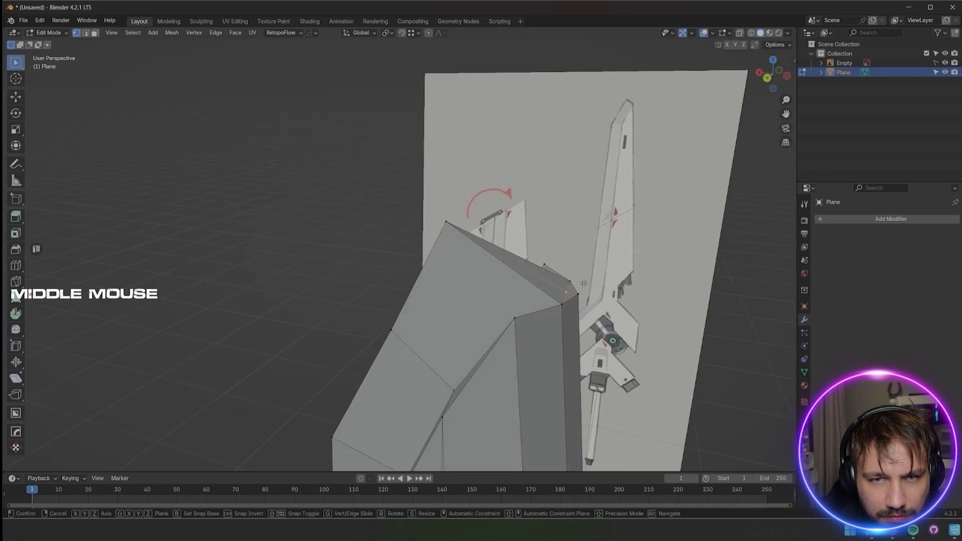
key("g")
key("z")
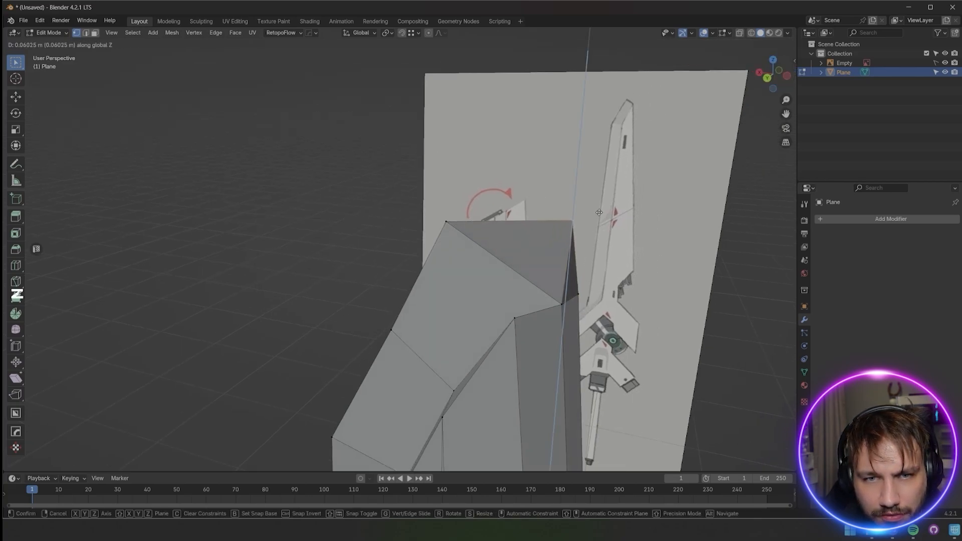
left_click(603, 196)
middle_click_drag(603, 196, 593, 266)
left_click(529, 351)
key("Tab")
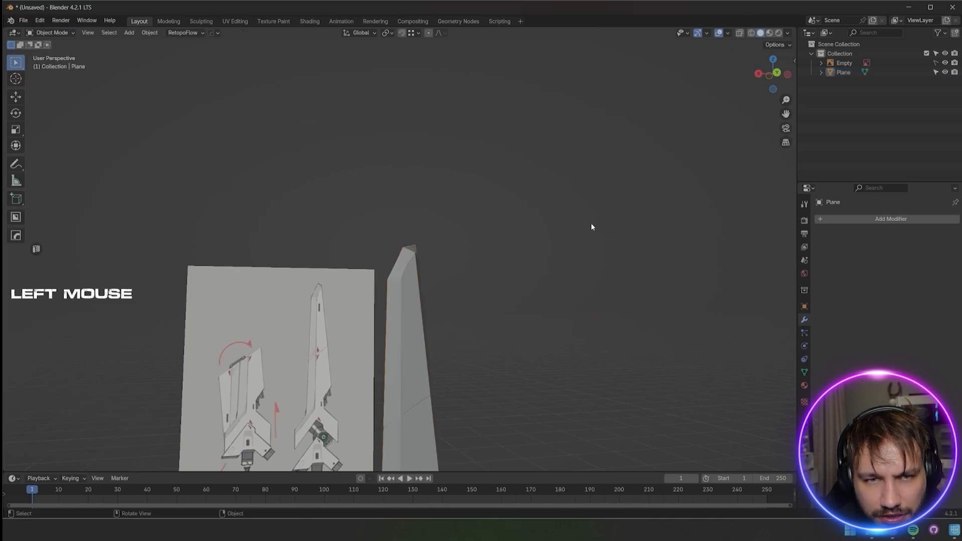
Bridge the front and back edge loops of the slot just above the guard in Edit Mode
middle_click_drag(593, 225, 574, 246)
key("Tab")
scroll(436, 436, "up", 4)
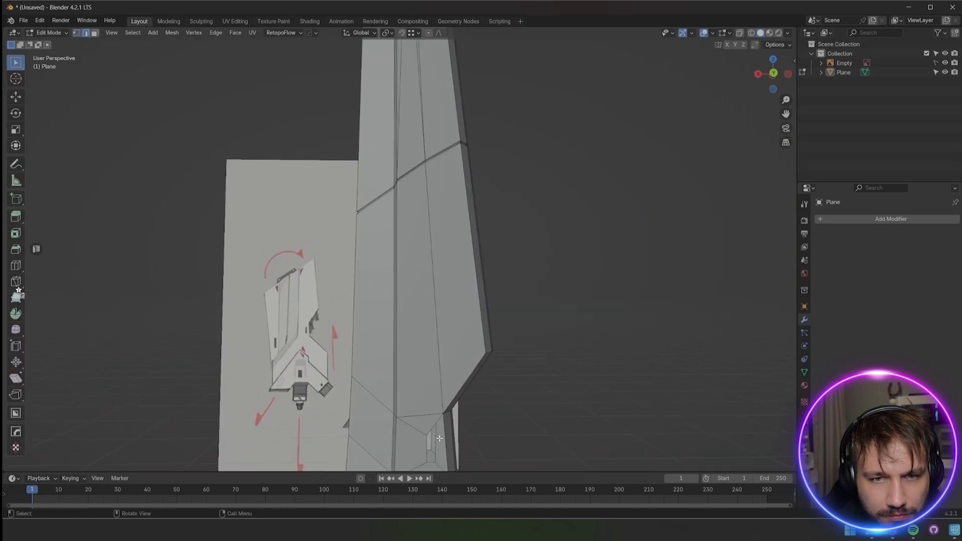
middle_click_drag(470, 436, 494, 304, "shift")
left_click(457, 305, "alt+shift")
right_click(457, 304)
left_click(448, 264)
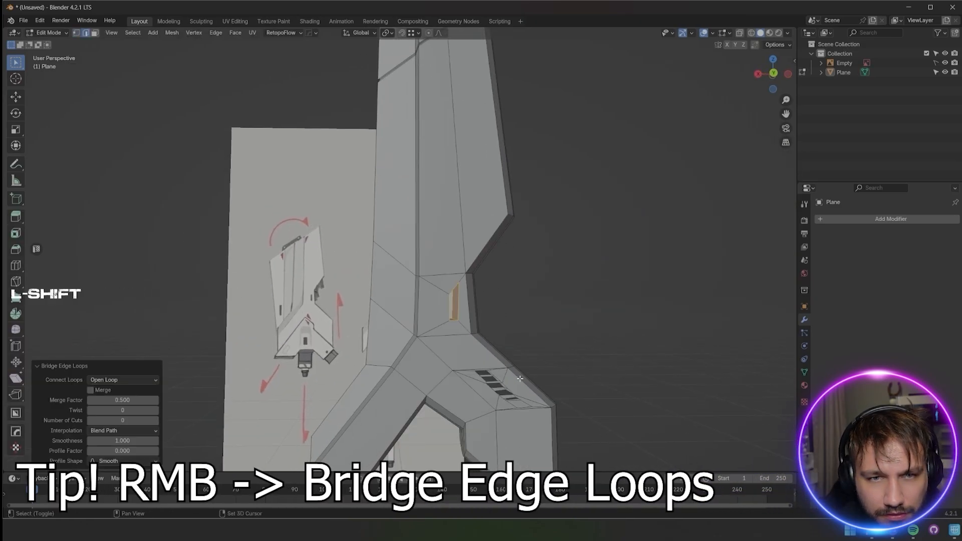
Bridge the front and back edge loops of the uppermost vent in the guard's row of three openings
scroll(400, 251, "up", 3)
middle_click_drag(400, 250, 400, 226)
right_click(423, 326)
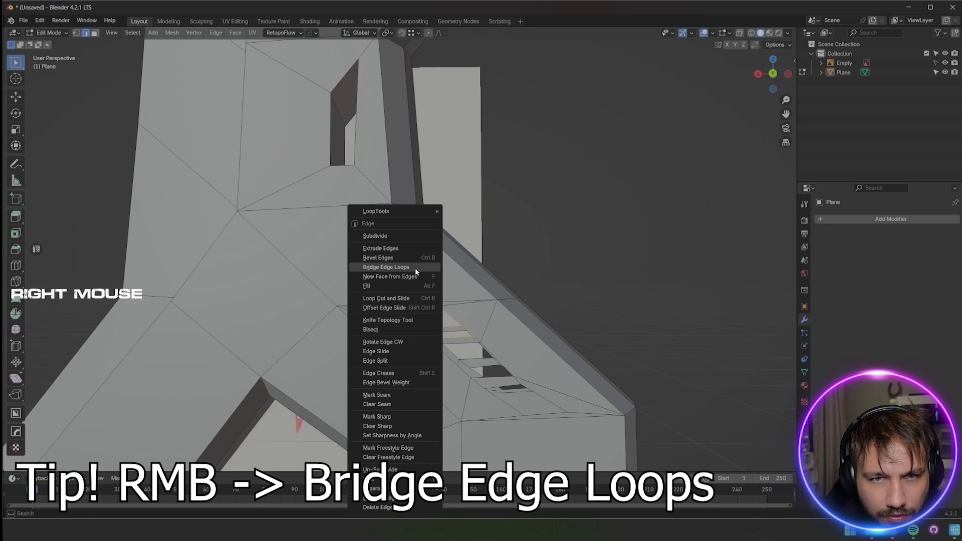
left_click(415, 268)
middle_click_drag(431, 301, 412, 287)
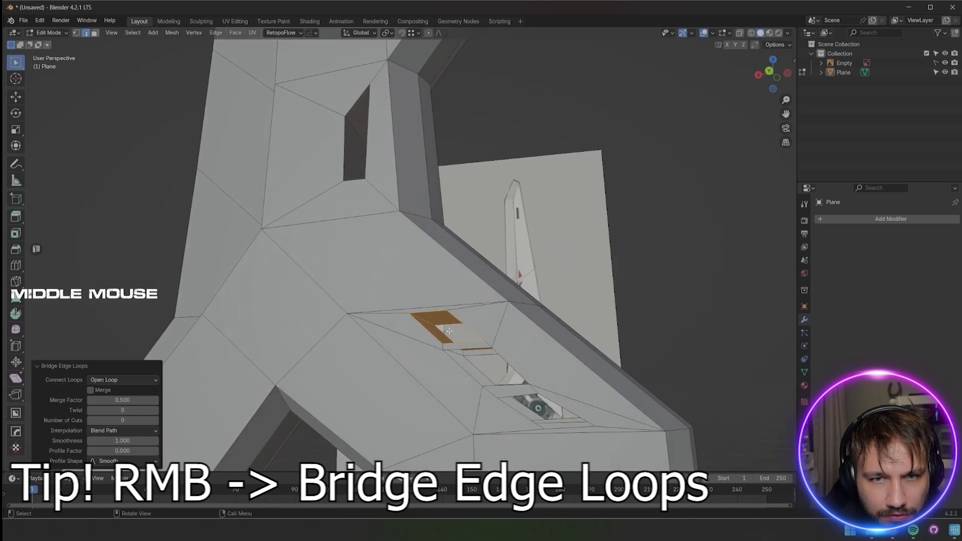
Bridge the edge loops of the remaining openings through the mesh and return to Object Mode
left_click(478, 349, "alt")
left_click(510, 385, "alt+shift")
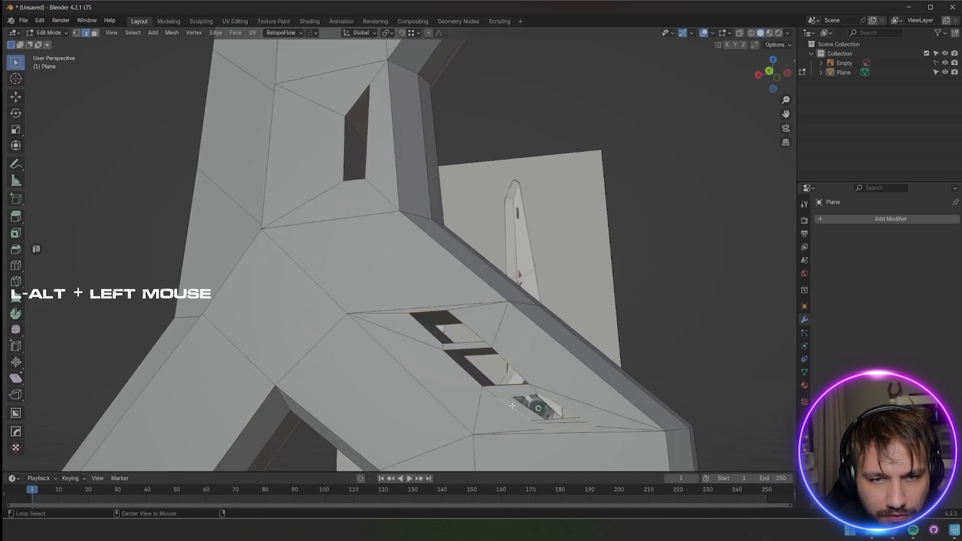
middle_click_drag(606, 205, 561, 273)
left_click(435, 212, "alt")
scroll(444, 224, "down", 4)
key("Tab")
left_click(641, 339)
Bevel the rim edges of the slot near the blade's tip by about 0.004 m with one segment
middle_click_drag(641, 339, 463, 229)
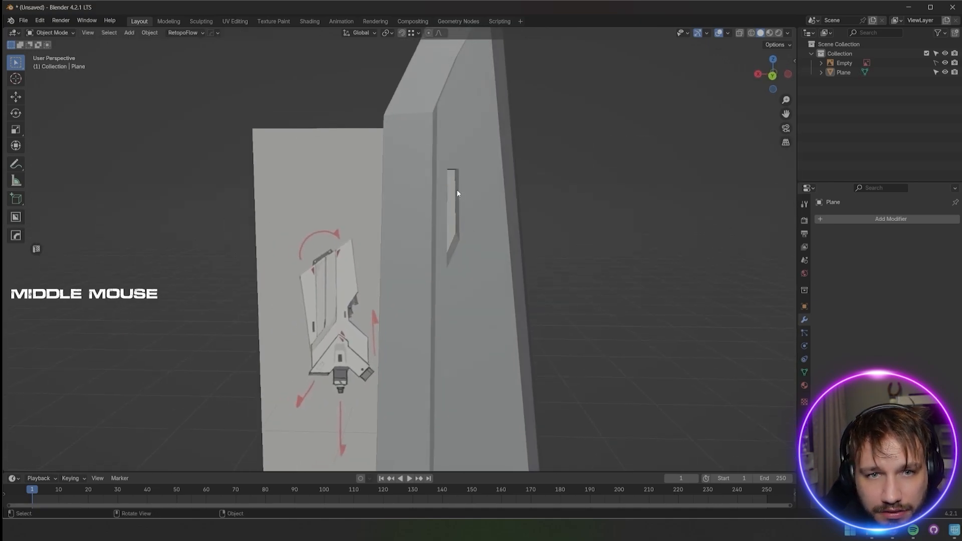
key("Tab")
key("ctrl+b")
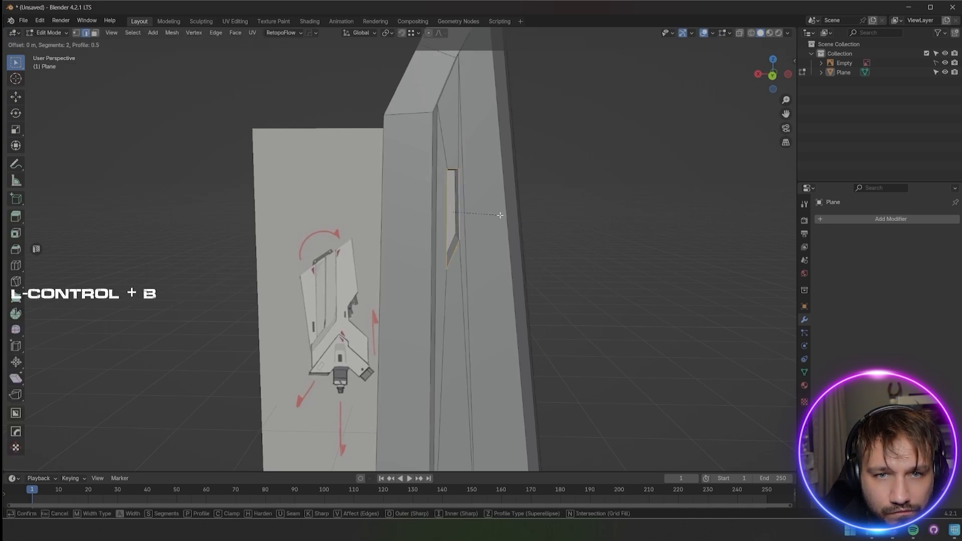
left_click(502, 215)
Move the long edge of the tip slot nearest the central ridge about 0.005 m along X
middle_click_drag(502, 216, 489, 219)
scroll(489, 219, "up", 2)
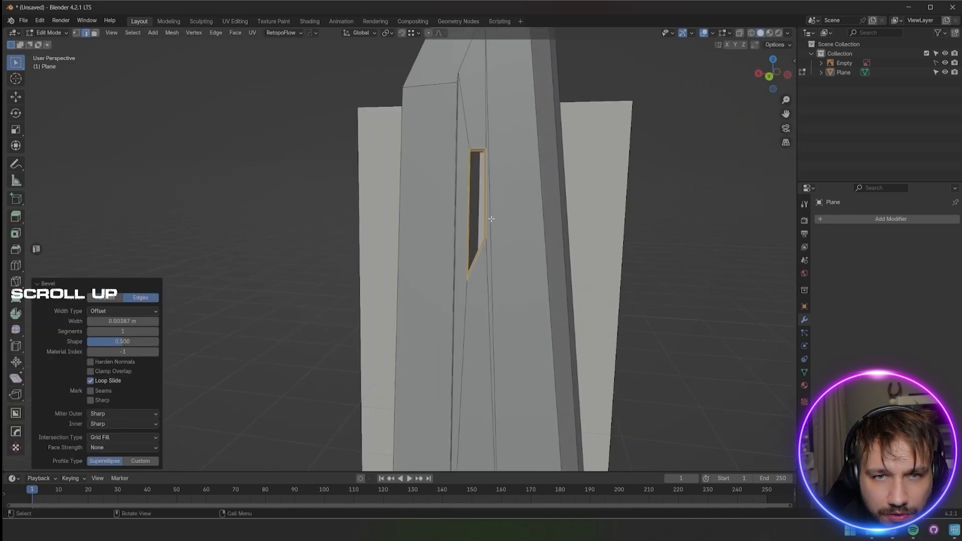
left_click(479, 205)
key("g")
key("x")
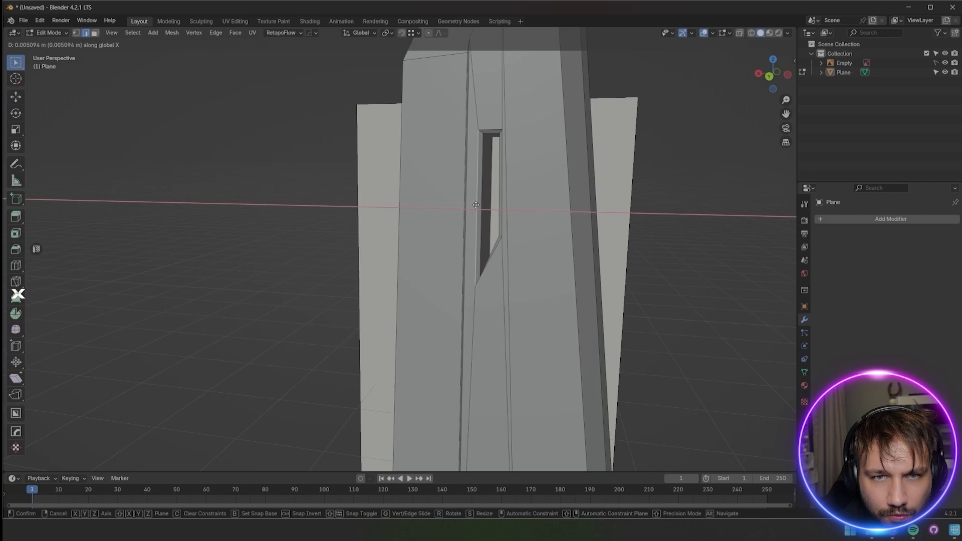
left_click(476, 205)
Lower the tip slot's bottom corner vertex along Z and adjust it along Y
right_click(490, 282)
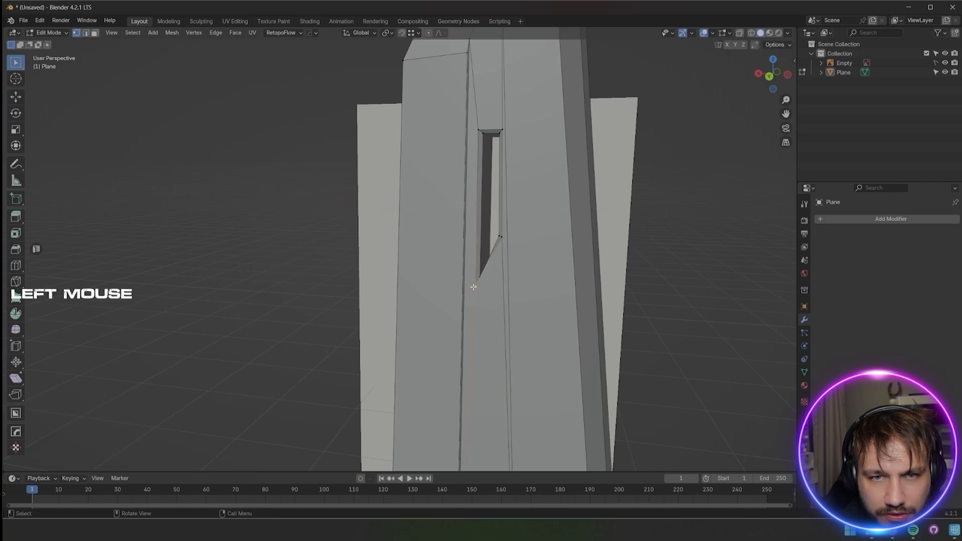
key("g")
key("z")
left_click(479, 299)
middle_click_drag(478, 299, 487, 208)
key("Tab")
key("Tab")
key("y")
left_click(447, 258)
Bevel the rim edges of the slot just above the guard by about 0.005 m with one segment
mouse_move(481, 204)
middle_mouse_down()
mouse_move(524, 211)
mouse_move(477, 212)
middle_mouse_up()
scroll(477, 212, "down", 2)
middle_click_drag(513, 293, 515, 215, "shift")
scroll(444, 262, "up", 3)
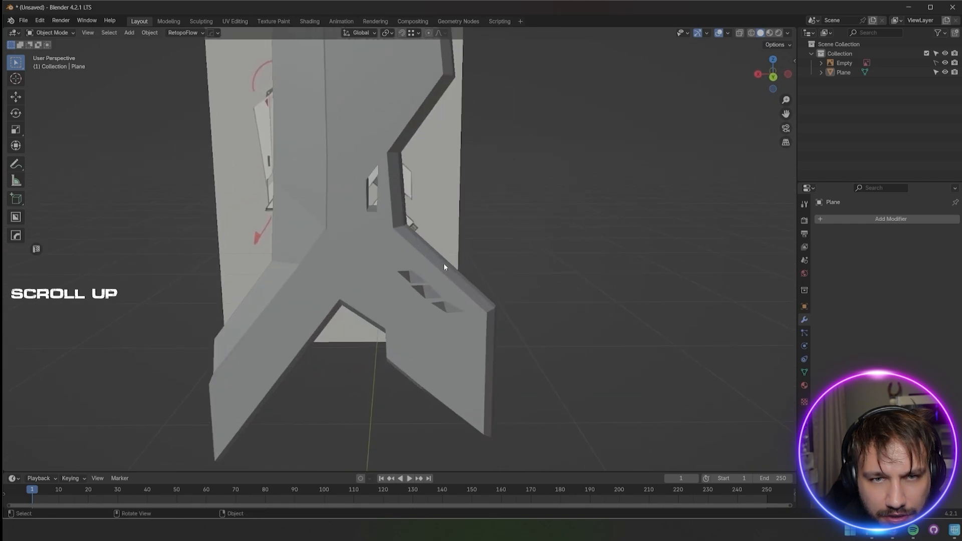
middle_click_drag(445, 262, 379, 256)
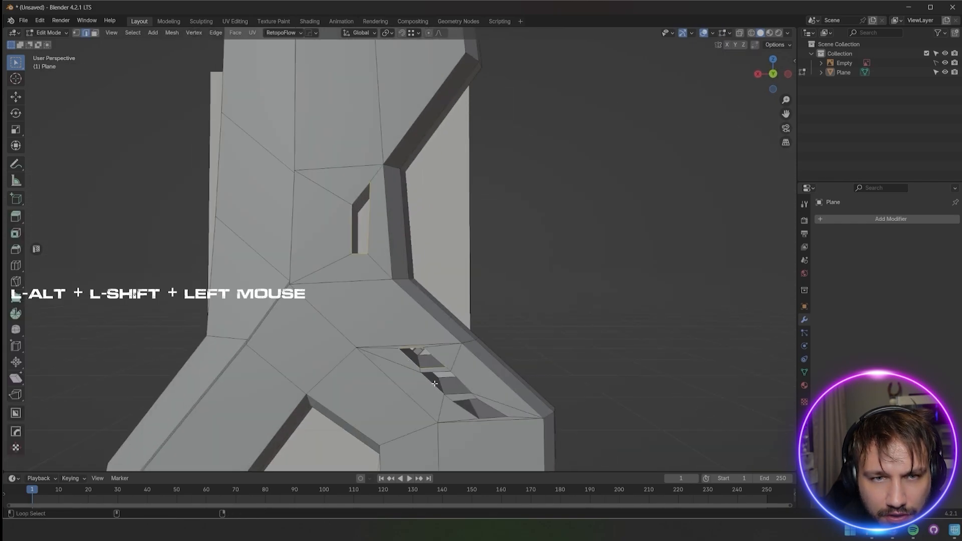
left_click(374, 270)
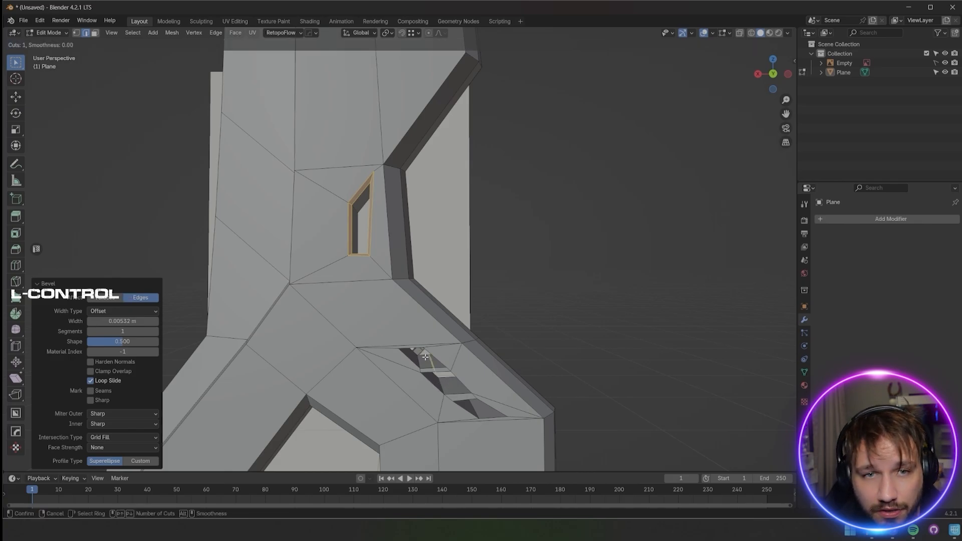
Cut a loop inside the guard's upper slot with factor about -0.793 and scale it to about 0.825
scroll(416, 361, "up", 1)
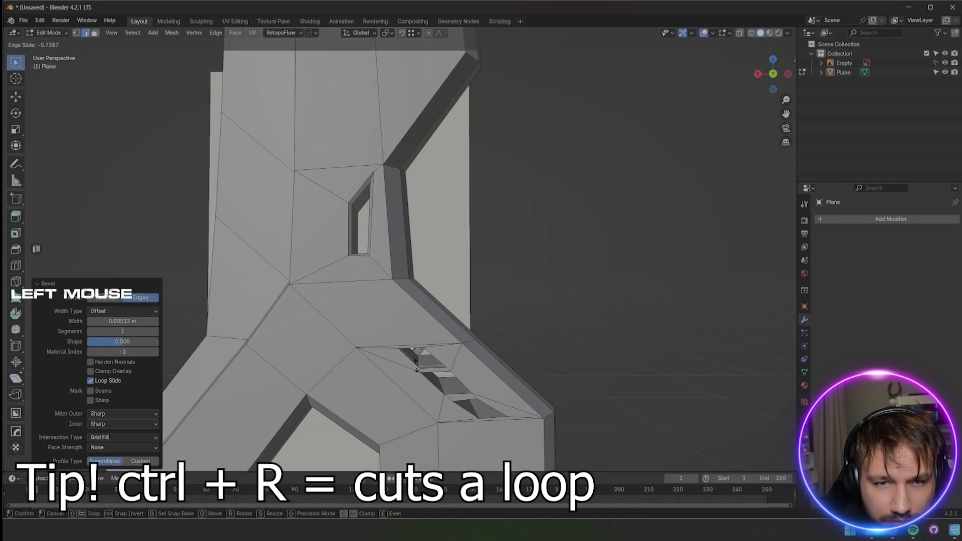
left_click(416, 371)
scroll(418, 368, "up", 2)
middle_click_drag(426, 351, 434, 316, "shift")
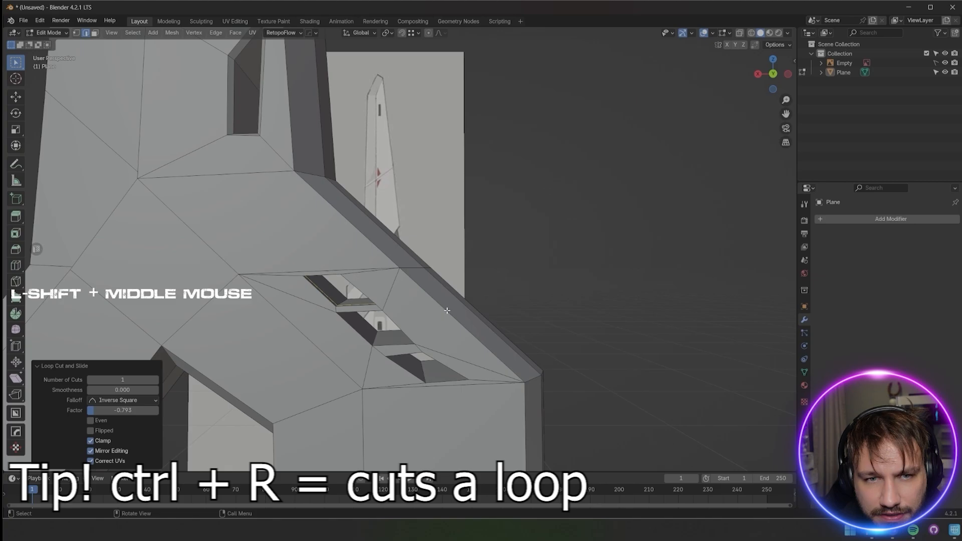
key("s")
left_click(428, 305)
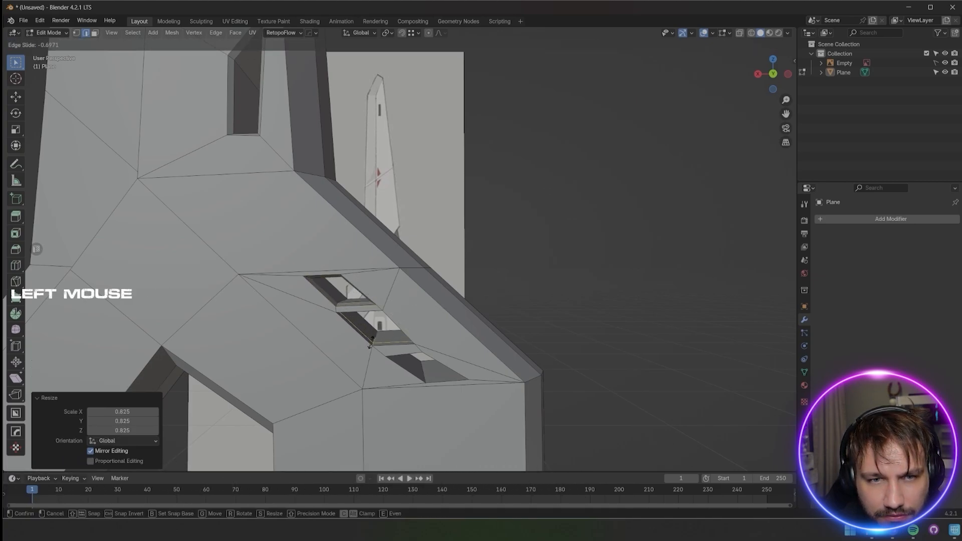
Cut a loop near the rim inside the guard's middle and lower slots and scale each loop to shape sloped walls
left_click(371, 344)
key("s")
left_click(443, 353)
key("ctrl+r")
left_click(426, 373)
left_click(429, 381)
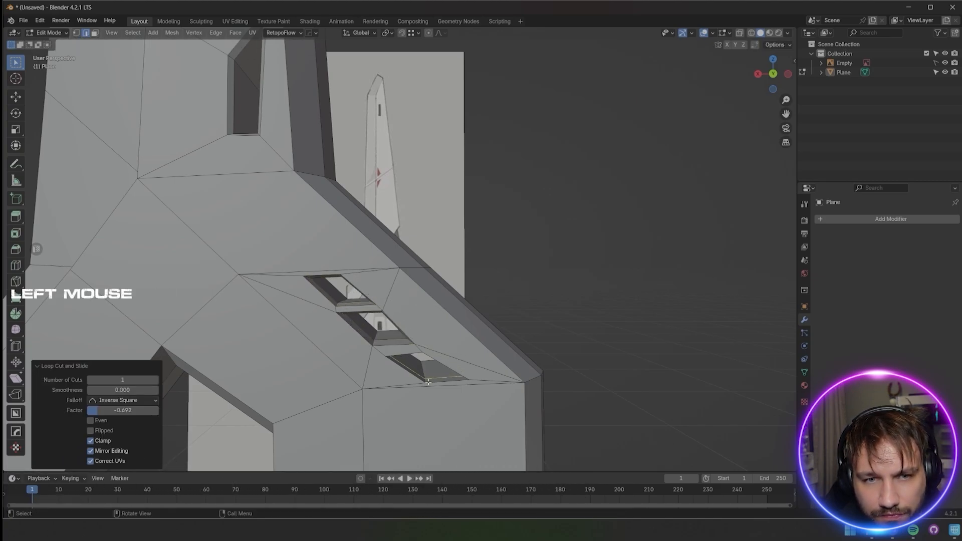
left_click(487, 383)
Delete the faces on the sword's -Y half, selecting them through the mesh in left orthographic view with X-ray on
middle_click_drag(487, 382, 412, 226)
scroll(486, 321, "down", 2)
scroll(489, 277, "down", 6)
left_click(463, 248)
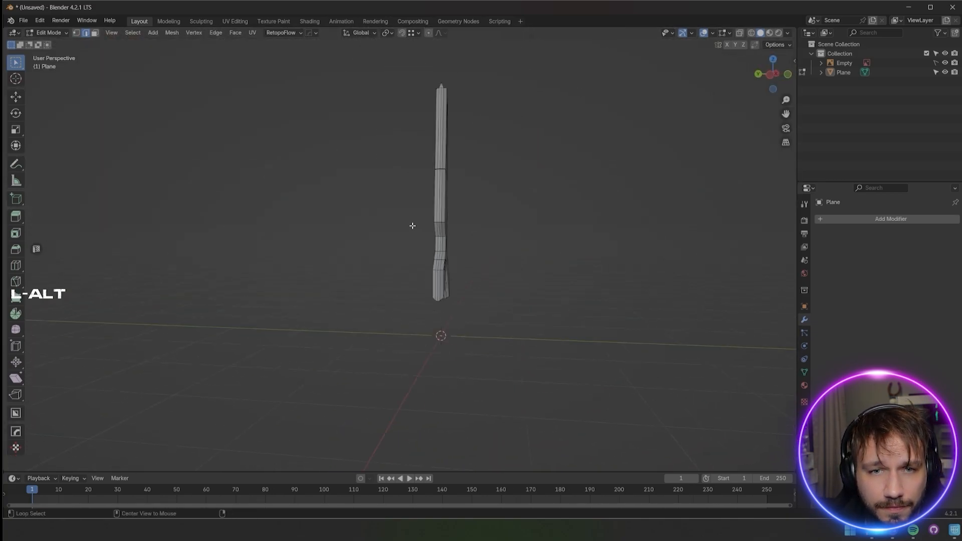
scroll(383, 236, "up", 4)
scroll(422, 114, "down", 3)
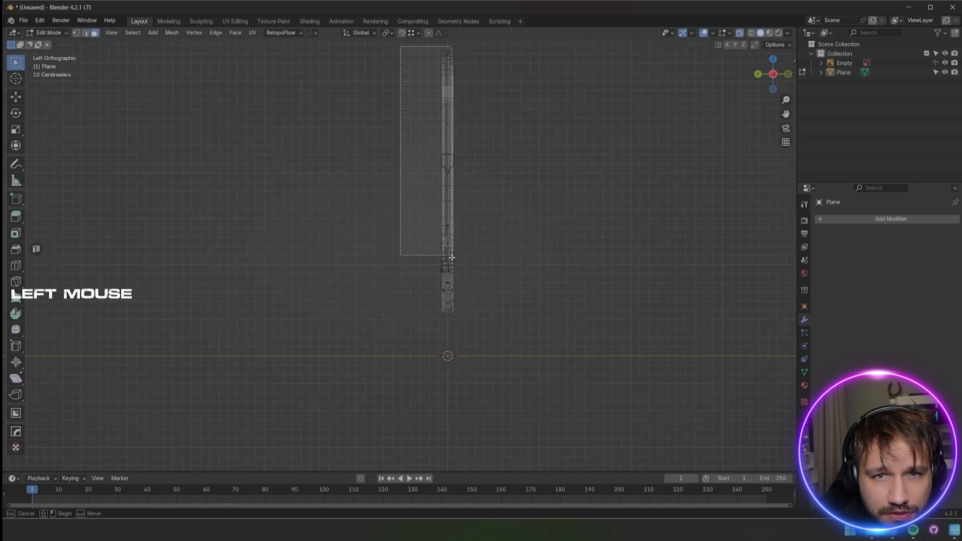
middle_click_drag(447, 302, 465, 140)
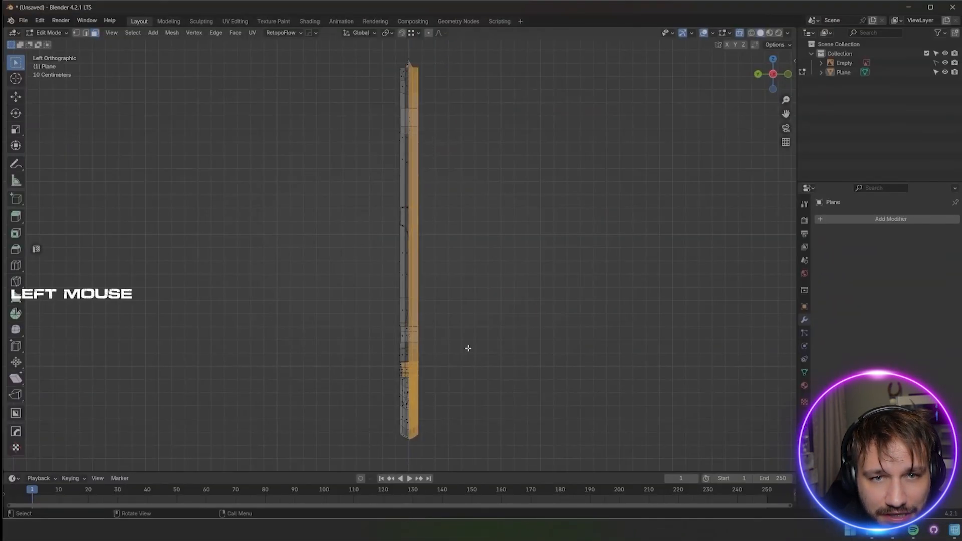
scroll(466, 348, "up", 3)
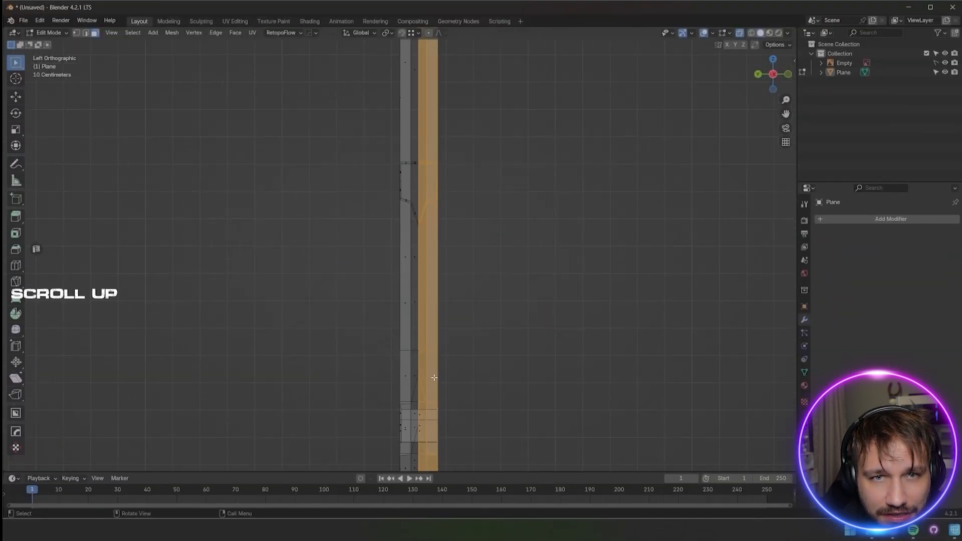
middle_click_drag(466, 348, 468, 310, "shift")
left_click(459, 367)
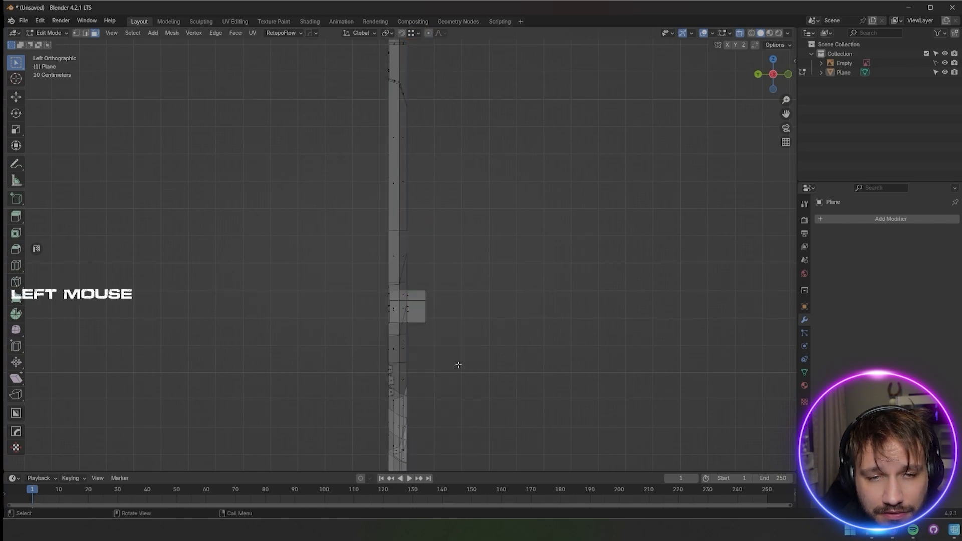
Add a Mirror modifier to the sword in Object Mode with only the Z axis enabled
middle_click_drag(457, 362, 456, 293)
left_click(827, 219)
mouse_move(791, 217)
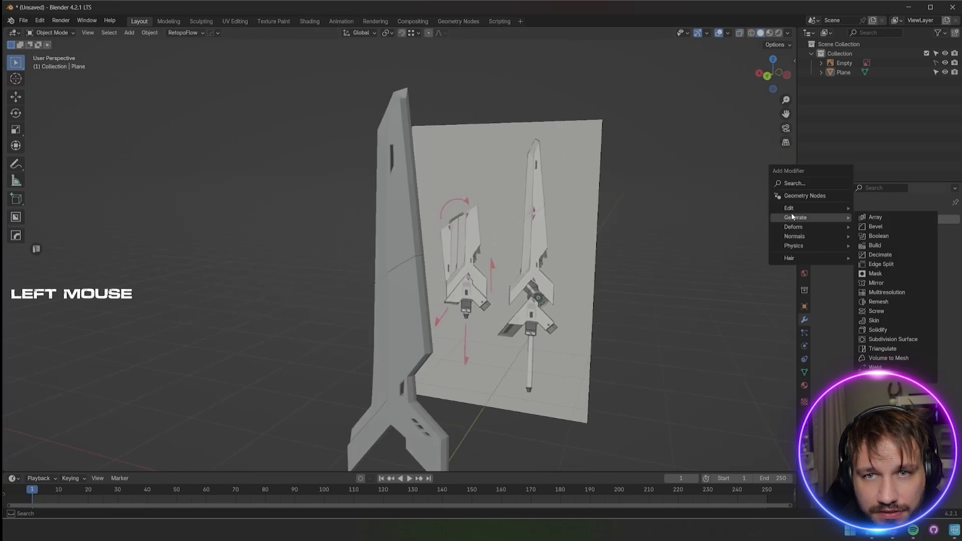
left_click(884, 286)
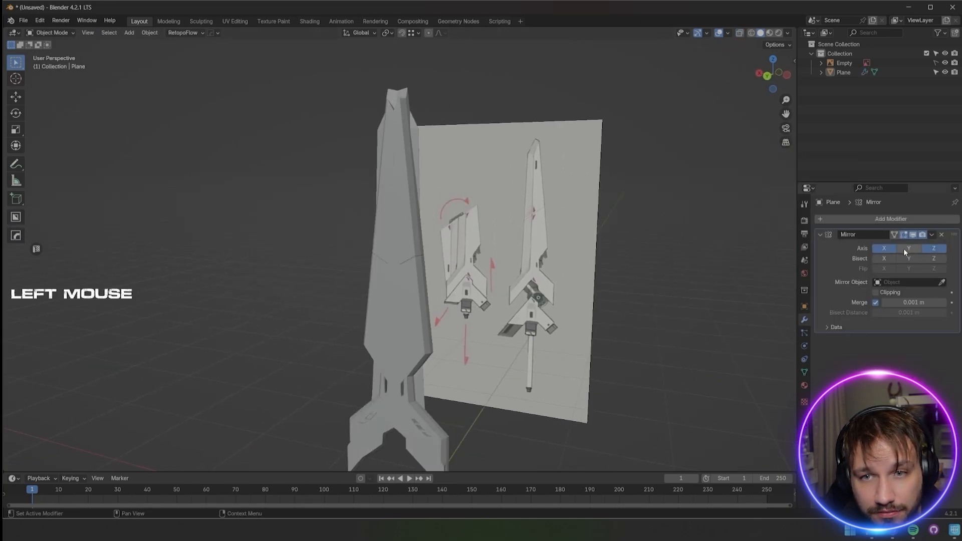
left_click(884, 247)
Apply the Mirror modifier to the sword mesh
middle_click_drag(691, 271, 535, 281)
key("ctrl+a")
key("ctrl+z")
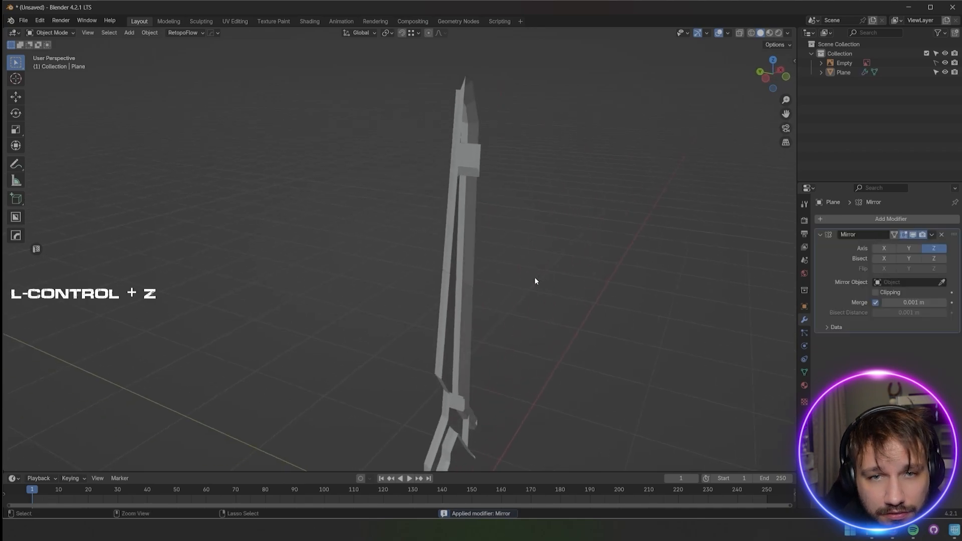
middle_click_drag(615, 254, 741, 258)
key("ctrl+a")
middle_click_drag(631, 240, 647, 211)
mouse_move(346, 308)
middle_mouse_down("shift")
mouse_move(409, 304)
mouse_move(330, 313)
middle_mouse_up("shift")
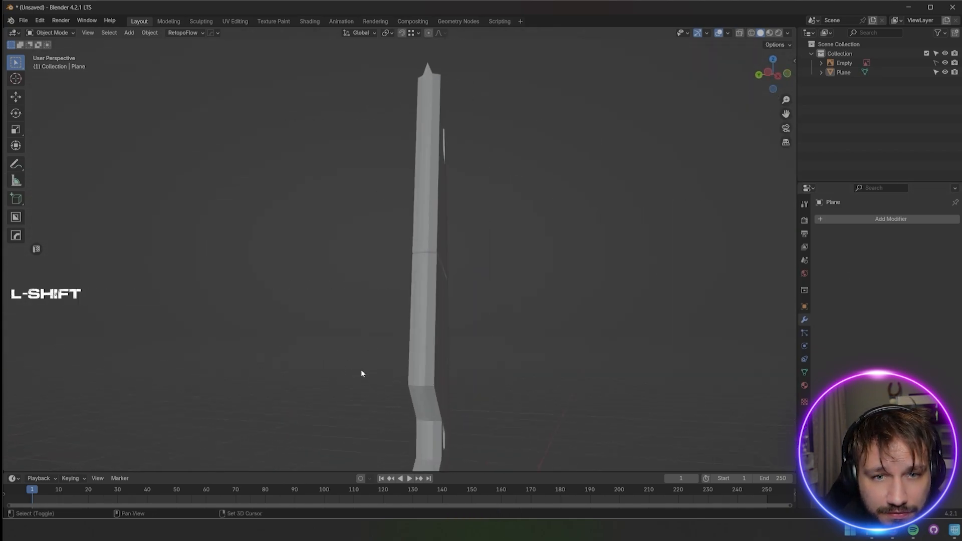
In Edit Mode, move the inner edge loop of the slot above the guard about 0.084 m along Y
middle_click_drag(360, 371, 366, 256, "shift")
scroll(366, 255, "up", 5)
middle_click_drag(526, 346, 472, 349)
middle_click_drag(526, 291, 476, 281)
middle_click_drag(248, 351, 485, 247, "shift")
scroll(485, 247, "up", 6)
middle_click_drag(649, 155, 620, 150)
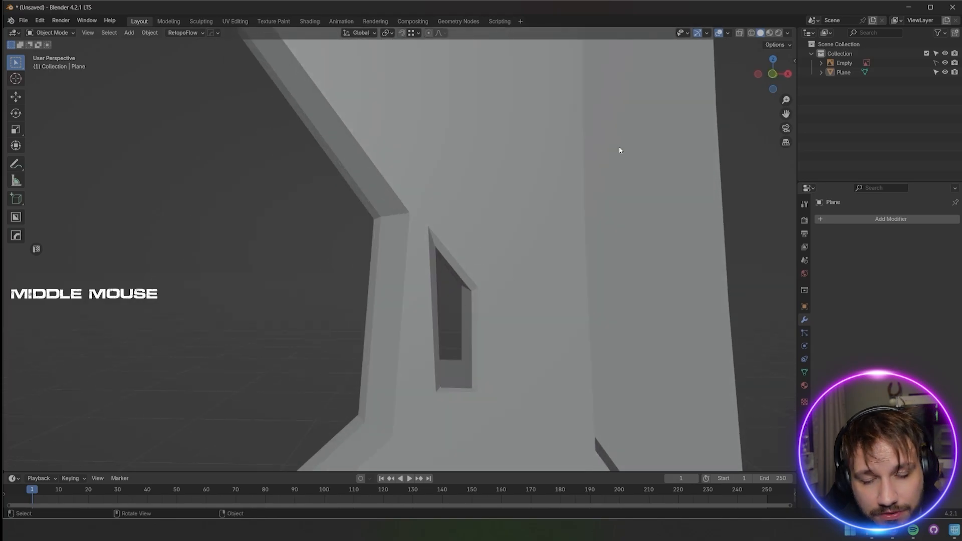
key("Tab")
middle_click_drag(455, 344, 732, 144, "shift")
left_click(440, 408, "alt")
scroll(731, 144, "down", 2)
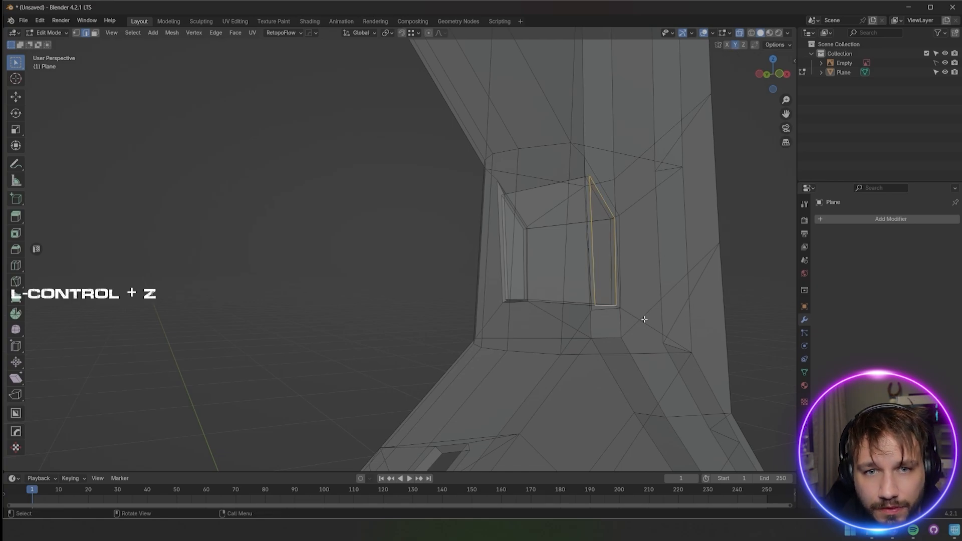
right_click(610, 311)
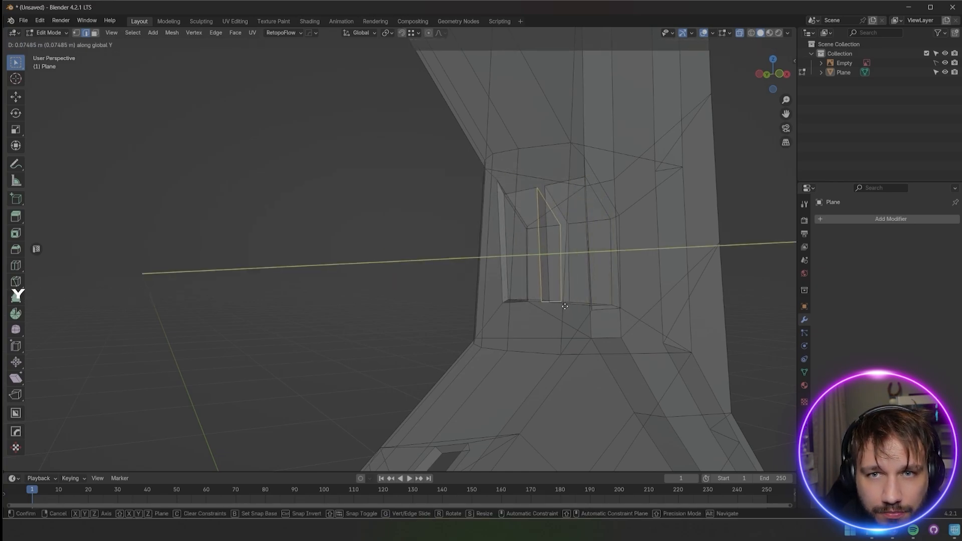
left_click(555, 304)
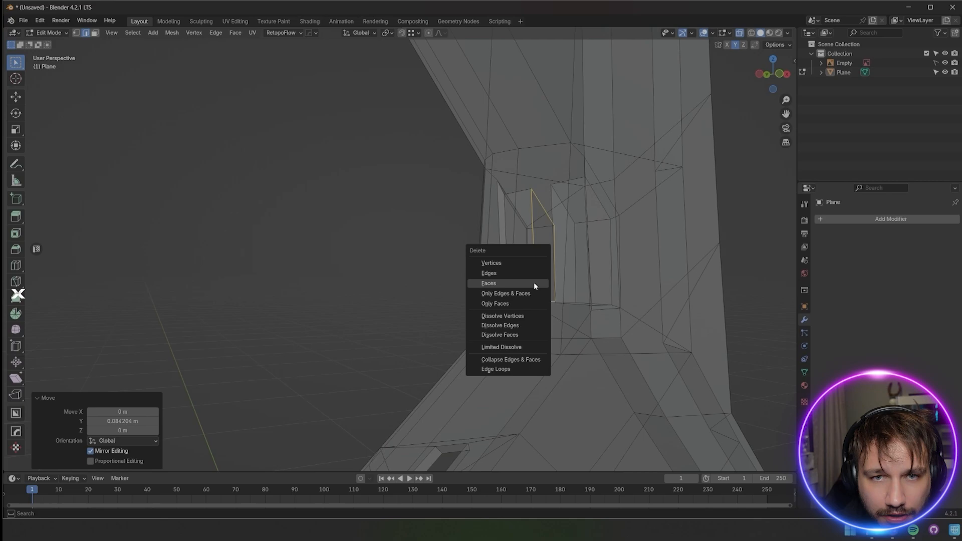
Delete the faces at the moved loop and bridge the front and back rim loops of the slot above the guard
left_click(534, 285)
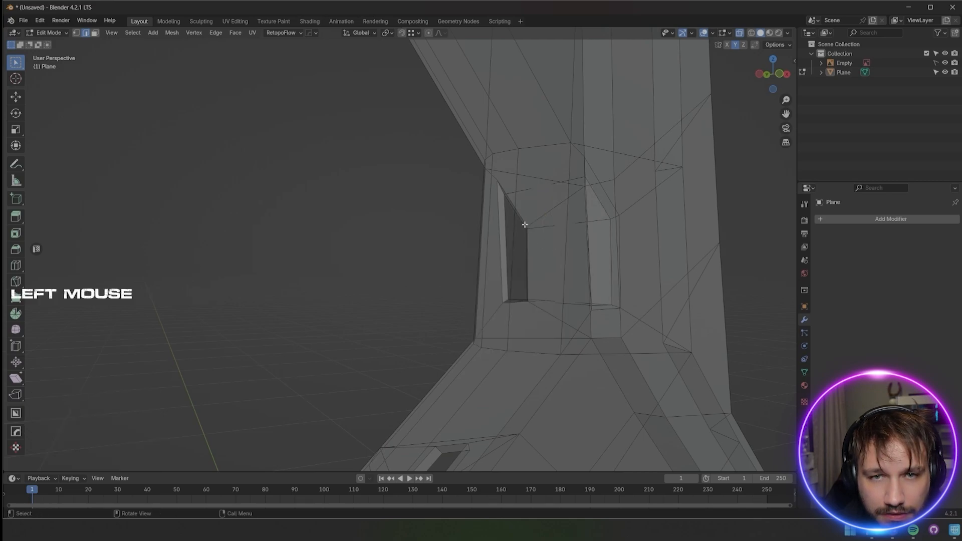
right_click(609, 235)
left_click(561, 267)
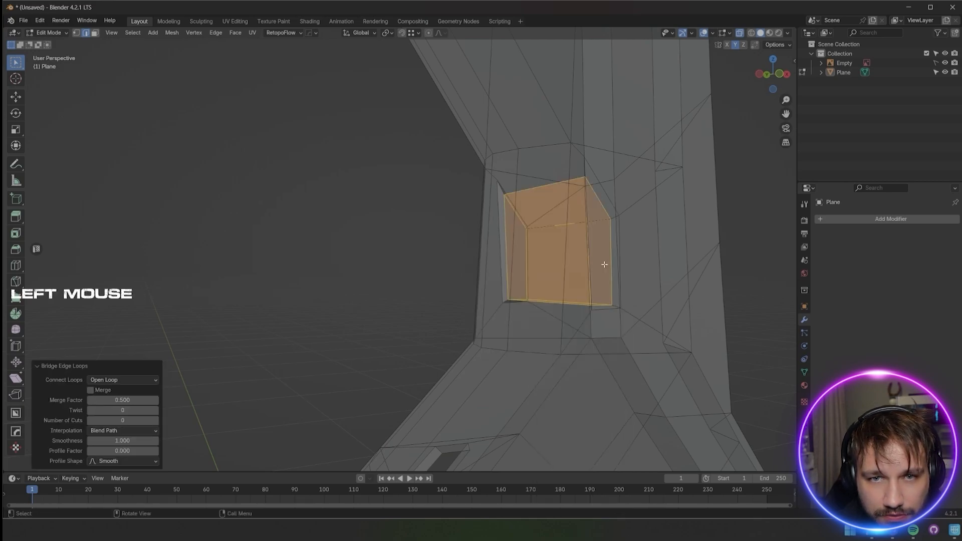
Bridge the front and back edge loops of the guard's middle slot and upper slot
middle_click_drag(604, 266, 440, 254, "shift")
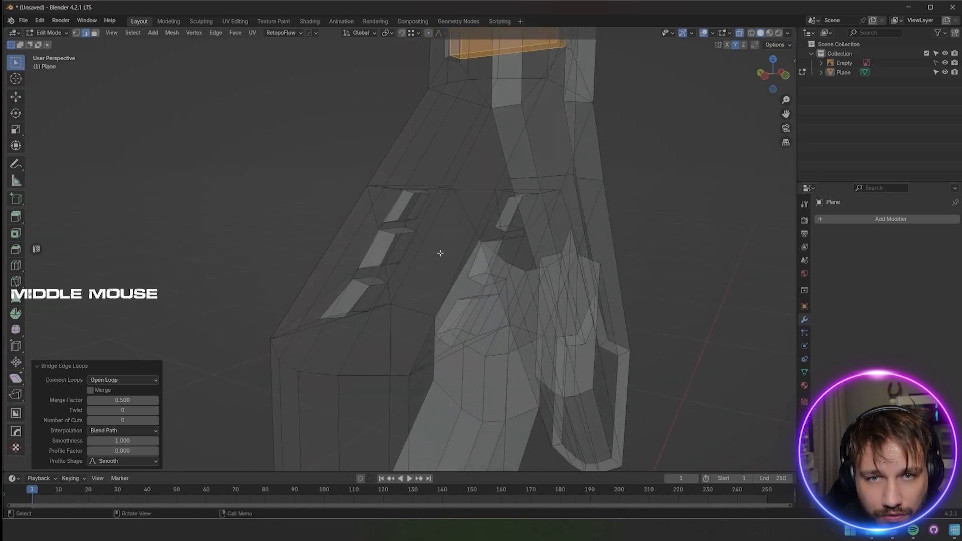
left_click(403, 211, "alt+shift")
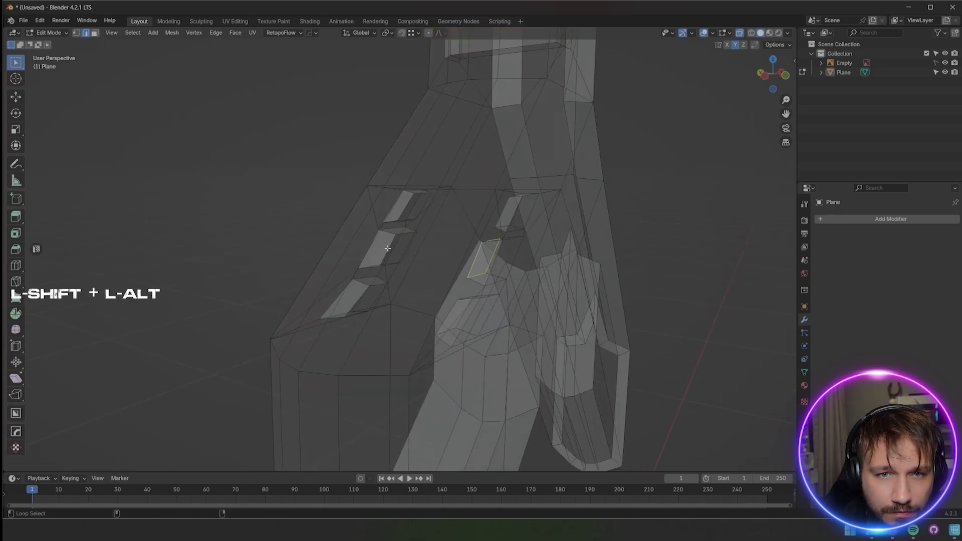
left_click(387, 247, "alt+shift")
key("shift+r")
middle_click_drag(419, 206, 506, 225)
left_click(559, 235, "alt")
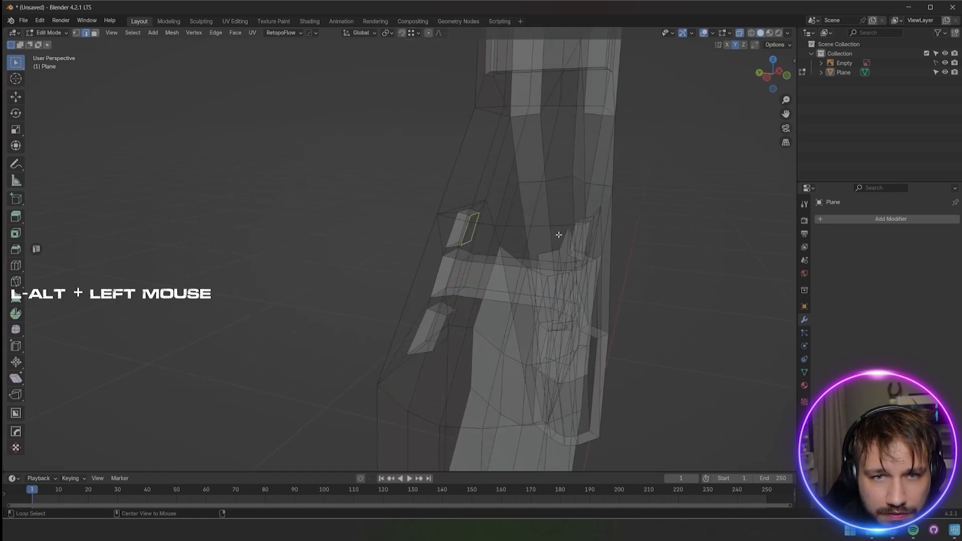
right_click(567, 239)
left_click(566, 238)
Bridge the front and back edge loops of the guard's lower slot
left_click(439, 331, "alt")
left_click(448, 320, "alt")
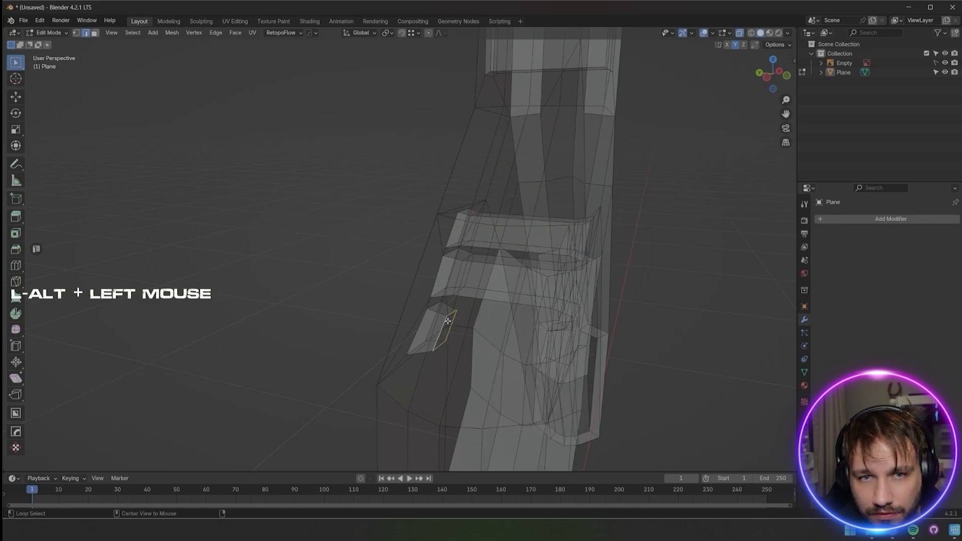
middle_click_drag(449, 320, 458, 297)
right_click(452, 258)
left_click(452, 258)
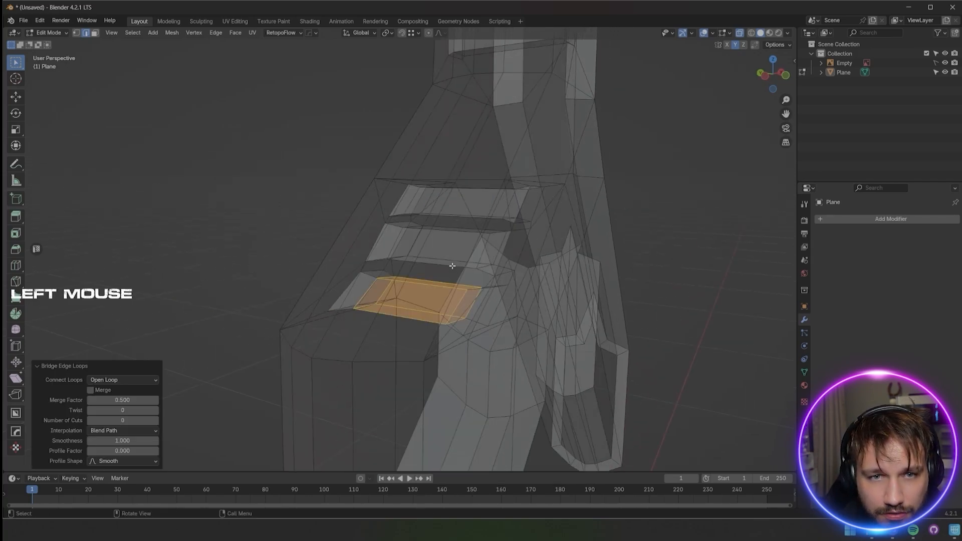
Delete the two inner edge loops of the long slot near the blade's tip
middle_click_drag(451, 258, 468, 339)
scroll(517, 277, "down", 3)
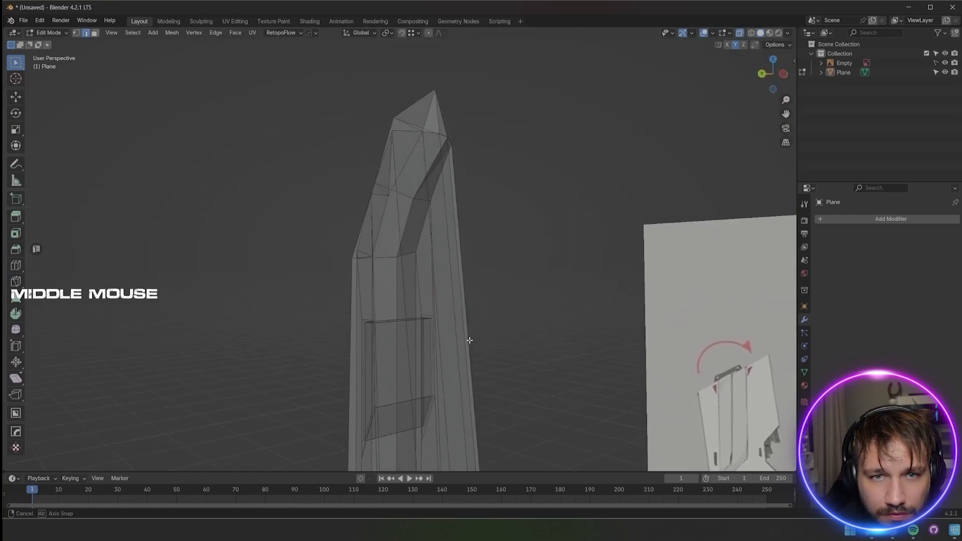
scroll(307, 350, "up", 3)
middle_click_drag(307, 350, 342, 294)
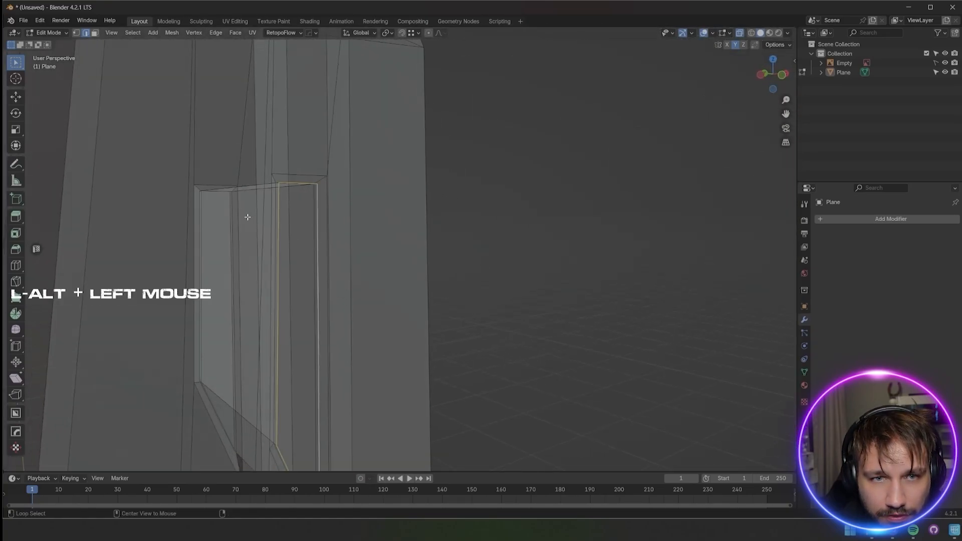
key("x")
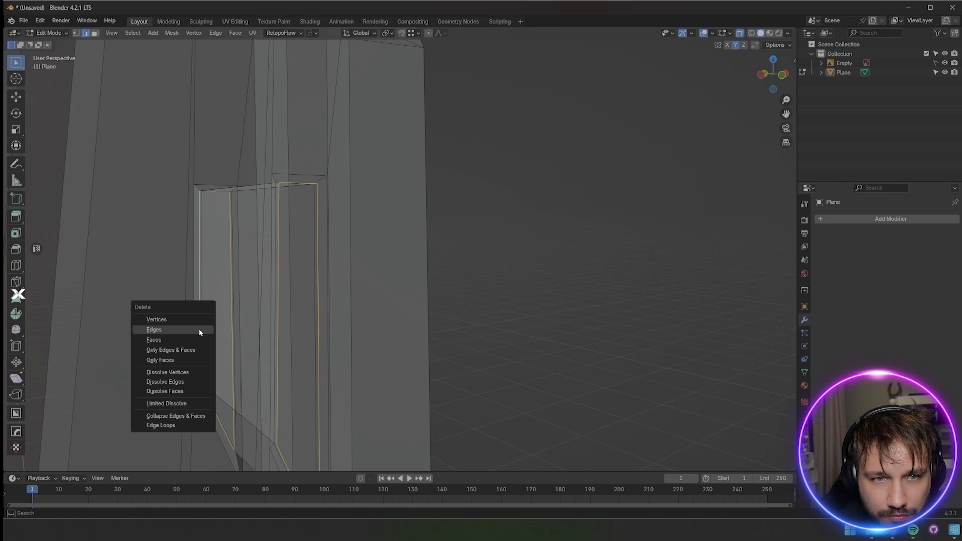
left_click(199, 329)
Bridge the front and back rim loops of the tip slot and turn off X-ray
left_click(206, 264, "alt")
middle_click_drag(205, 265, 276, 269)
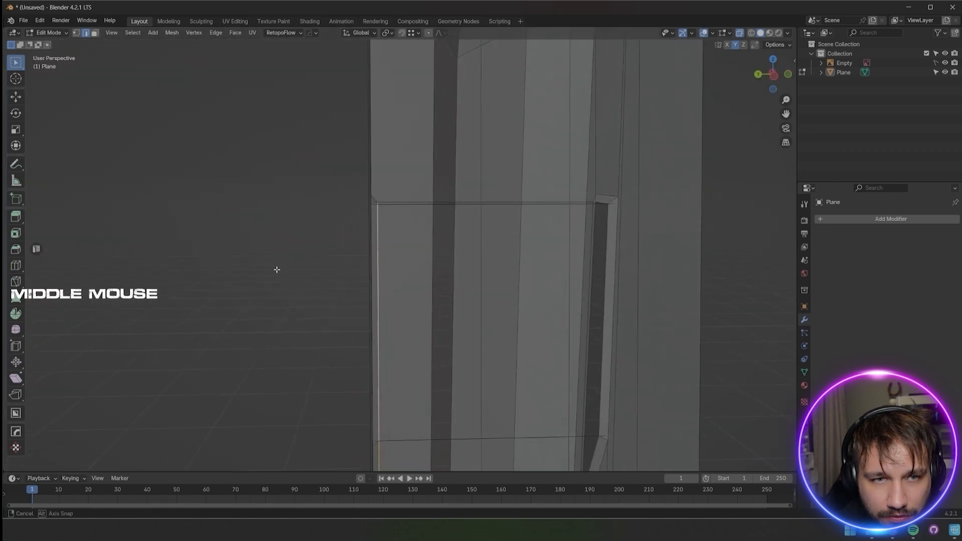
right_click(606, 294)
left_click(593, 255)
middle_click_drag(537, 281, 605, 275)
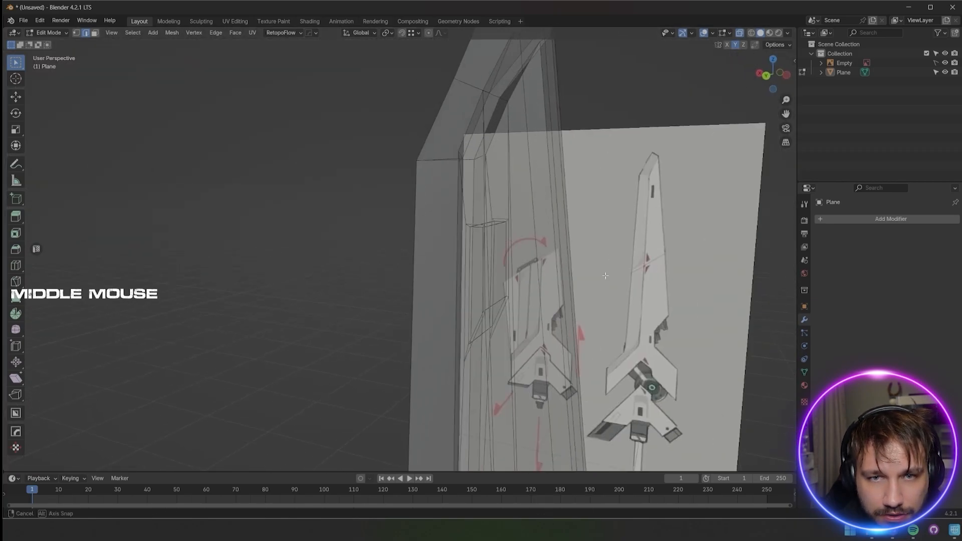
left_click(739, 33)
middle_click_drag(501, 293, 455, 141)
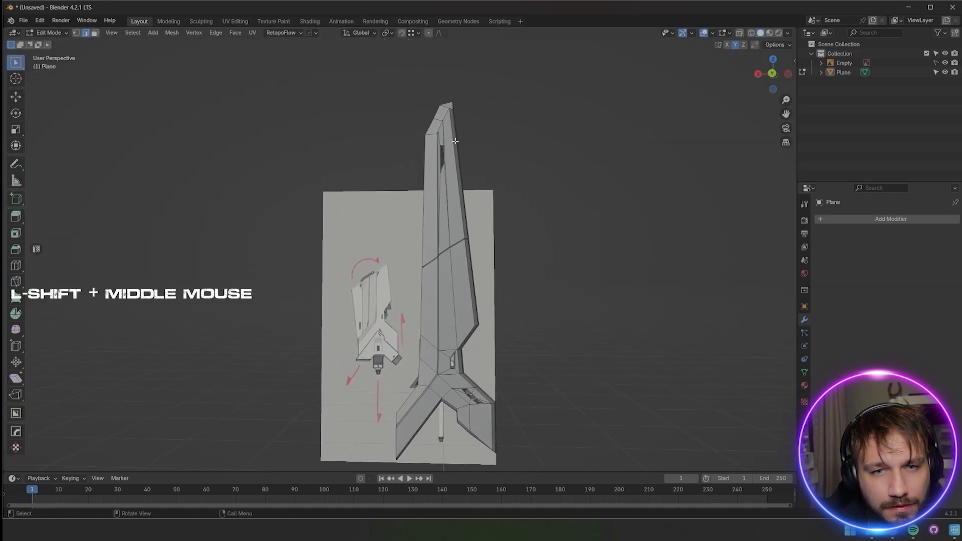
Select the front and back side faces at the blade's lower notch and set the transform pivot to Individual Origins
left_click(441, 347)
scroll(322, 332, "down", 3)
middle_click_drag(322, 332, 406, 266)
middle_click_drag(401, 187, 420, 307)
scroll(447, 303, "down", 2)
scroll(465, 311, "up", 4)
middle_click_drag(420, 307, 406, 259, "shift")
left_click(386, 32)
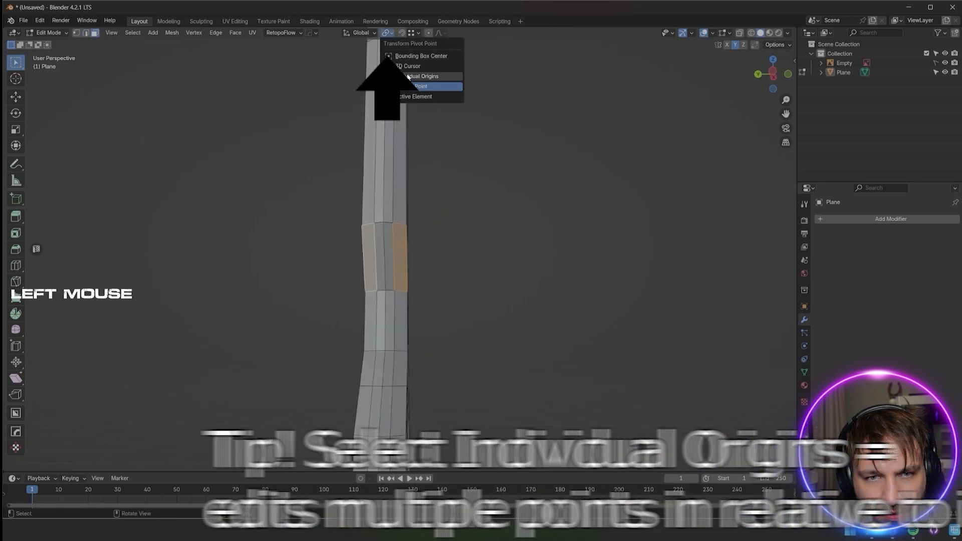
left_click(421, 77)
Extrude the two selected notch faces outward and taper them into pointed fins
left_click(505, 294)
middle_click_drag(505, 294, 466, 168)
key("e")
left_click(639, 281)
scroll(518, 199, "down", 3)
middle_click_drag(466, 167, 381, 280, "shift")
left_click(474, 255)
scroll(401, 207, "down", 2)
middle_click_drag(474, 255, 368, 283)
middle_click_drag(368, 283, 321, 303)
middle_click_drag(321, 303, 339, 305)
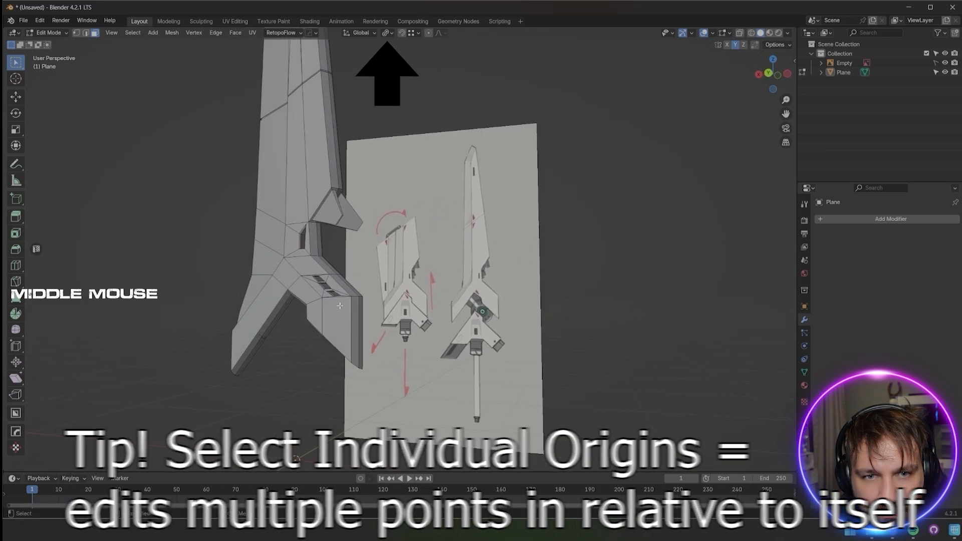
Inset the guard's outer side faces by about 0.014 m, then extrude them outward and scale their ends to a taper
mouse_move(390, 324)
middle_mouse_down()
mouse_move(256, 322)
mouse_move(401, 322)
middle_mouse_up()
left_click(359, 324)
key("e")
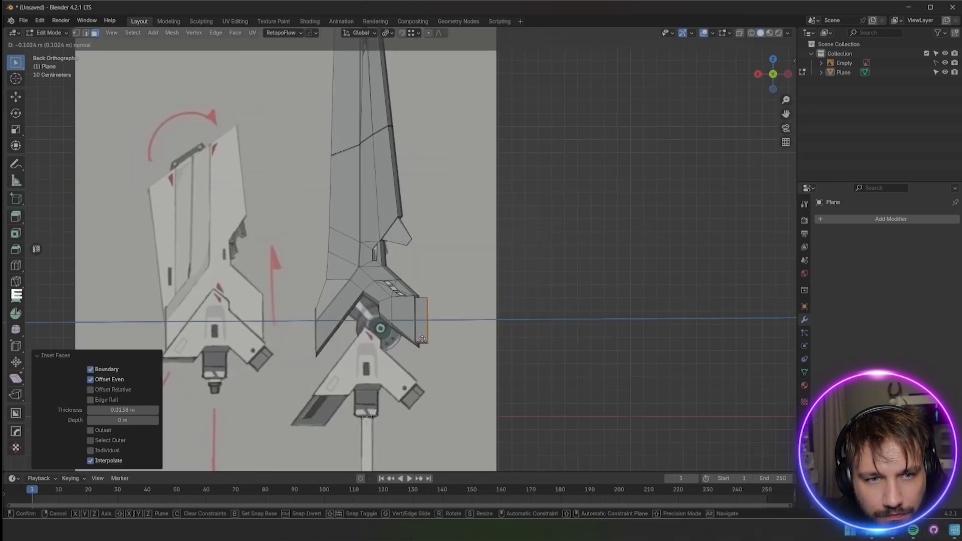
left_click(573, 345)
key("s")
left_click(494, 334)
Move the selected face of the guard's side extrusion about 0.136 m along Y
middle_click_drag(493, 335, 392, 350)
left_click(468, 334)
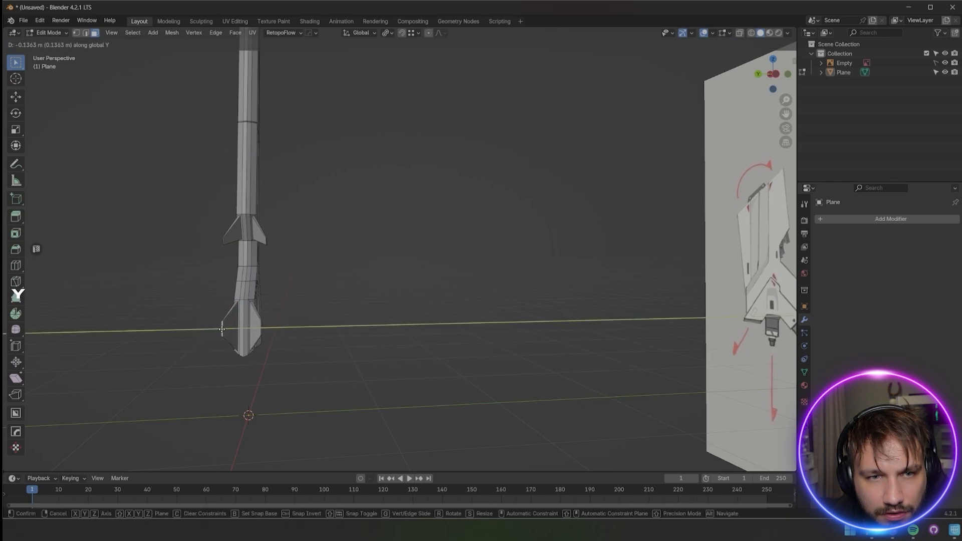
left_click(222, 329)
Try to inset the outer face of the guard's side extrusion by about 0.050 m and delete the inner face
middle_click_drag(222, 329, 346, 323)
left_click(380, 333)
left_click(239, 337, "shift")
left_click(240, 337, "shift")
left_click(624, 392)
key("x")
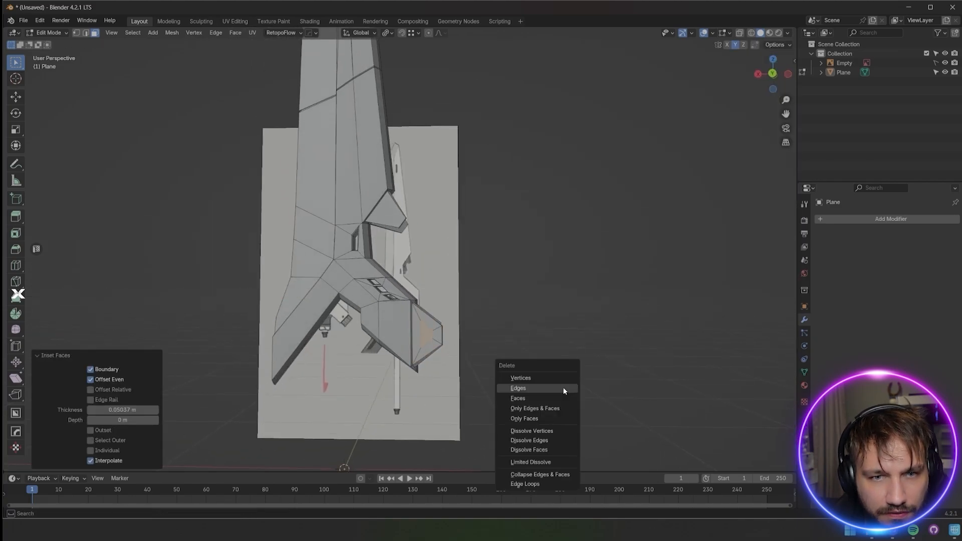
left_click(537, 398)
middle_click_drag(537, 380, 341, 366)
scroll(327, 310, "up", 2)
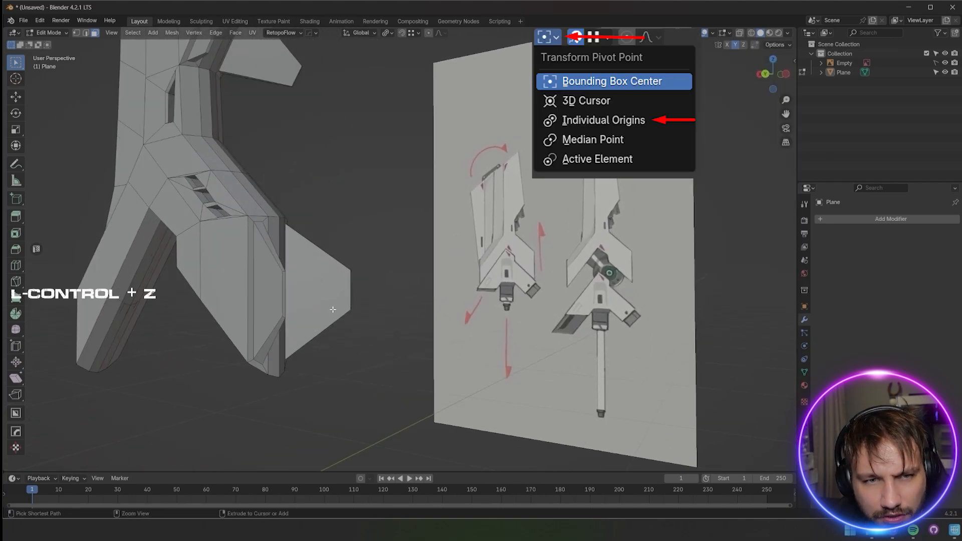
Inset the side faces of both guard extrusions and delete the inset faces to cut openings
left_click(193, 416, "shift")
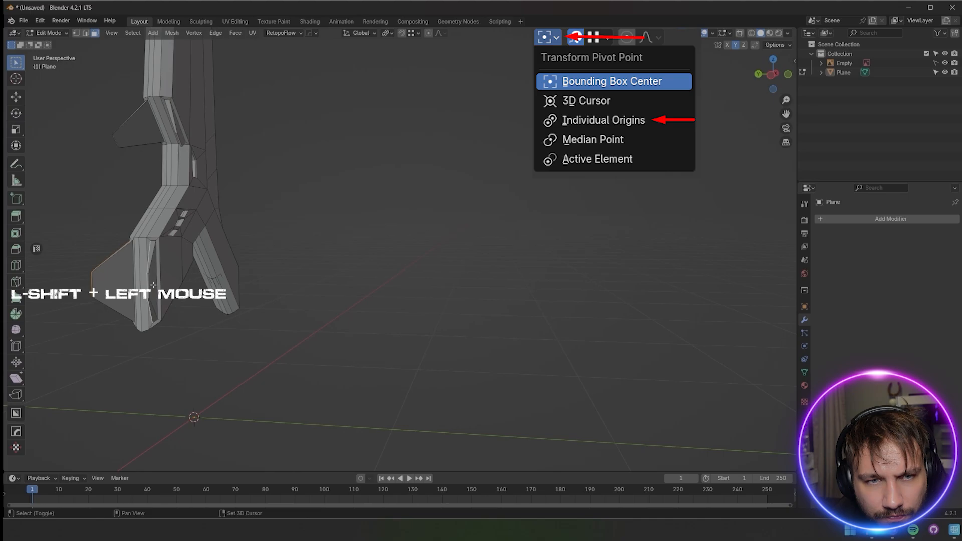
middle_click_drag(193, 416, 656, 348)
key("i")
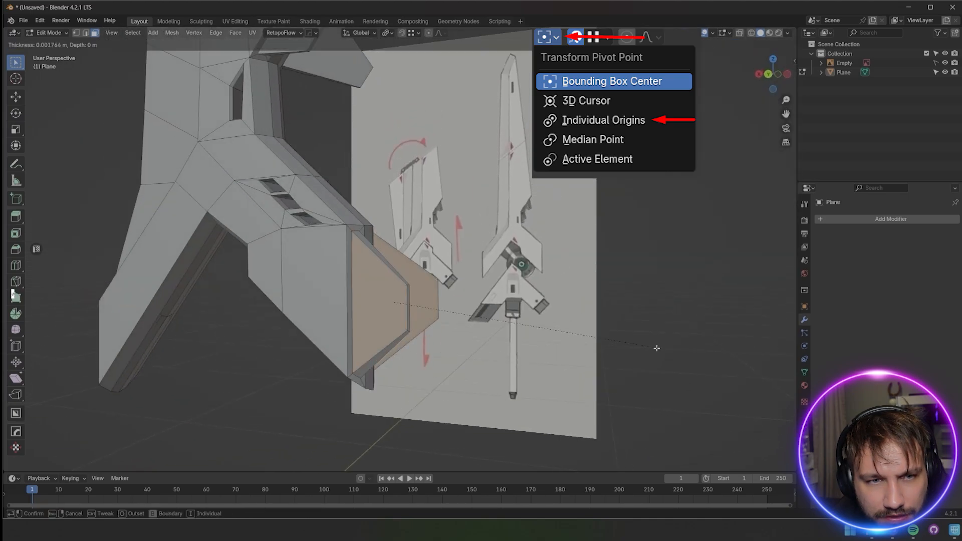
left_click(636, 349)
key("x")
left_click(491, 344)
Bridge the edge loops of the cut openings to build their inner walls
middle_click_drag(491, 344, 340, 294)
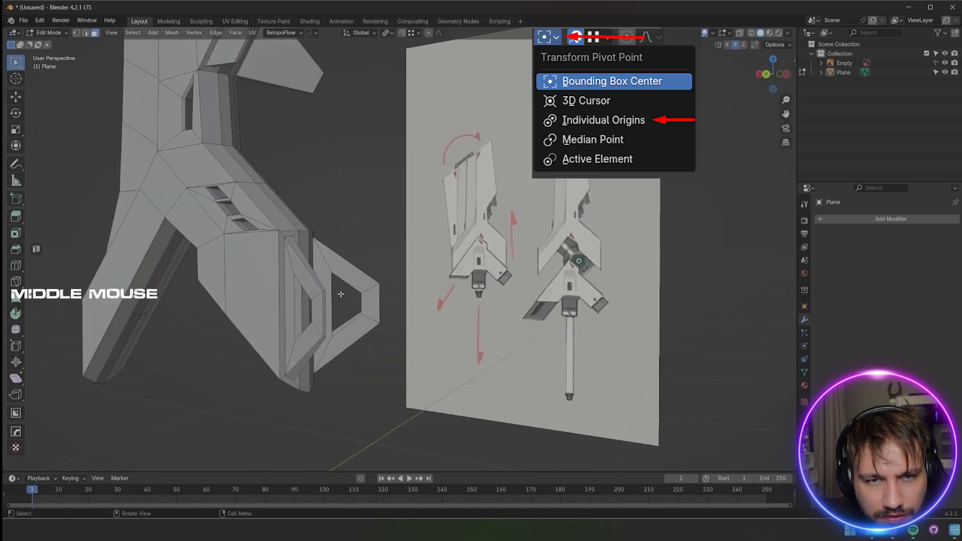
right_click(345, 320)
left_click(319, 259)
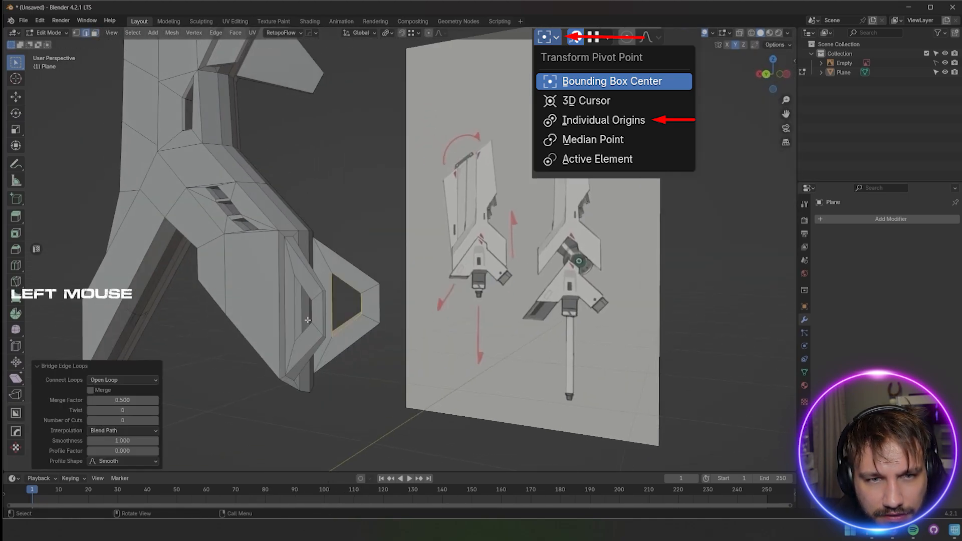
Bevel the rim edge loops of the guard openings by about 0.0049 m
left_click(304, 314, "alt+shift")
middle_click_drag(369, 376, 476, 352)
left_click(328, 327, "alt")
left_click(369, 316, "alt+shift")
key("ctrl+b")
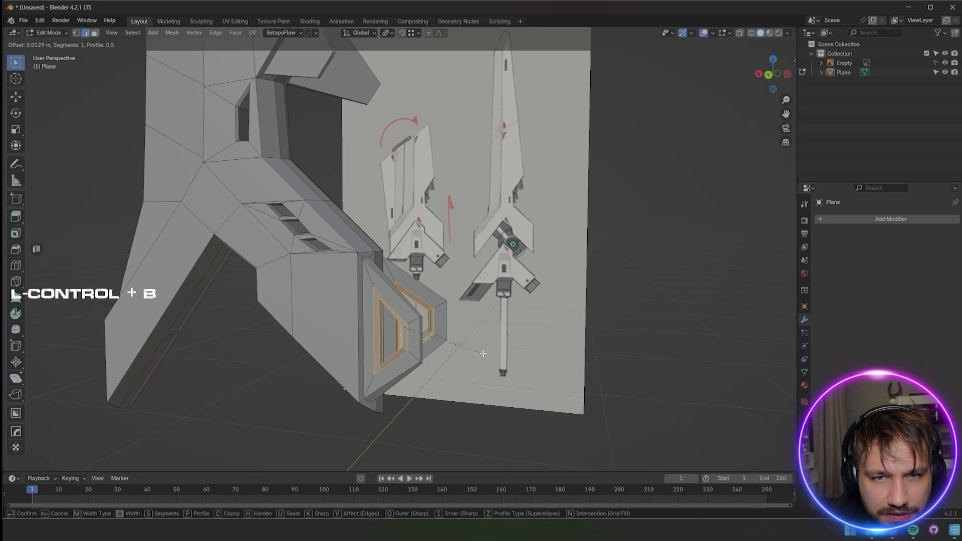
left_click(479, 351)
scroll(480, 351, "up", 4)
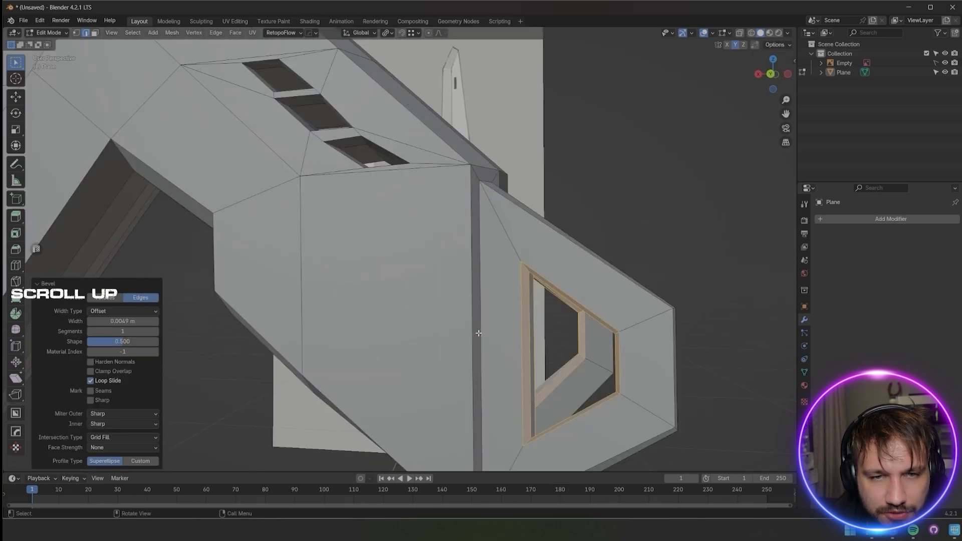
Leave Edit Mode and sharpen the whole blade object with 30° sharpness and a 60° smooth angle
middle_click_drag(479, 351, 603, 306)
scroll(603, 306, "down", 5)
middle_click_drag(604, 306, 463, 336, "shift")
left_click(395, 298)
key("Tab")
left_click(433, 298)
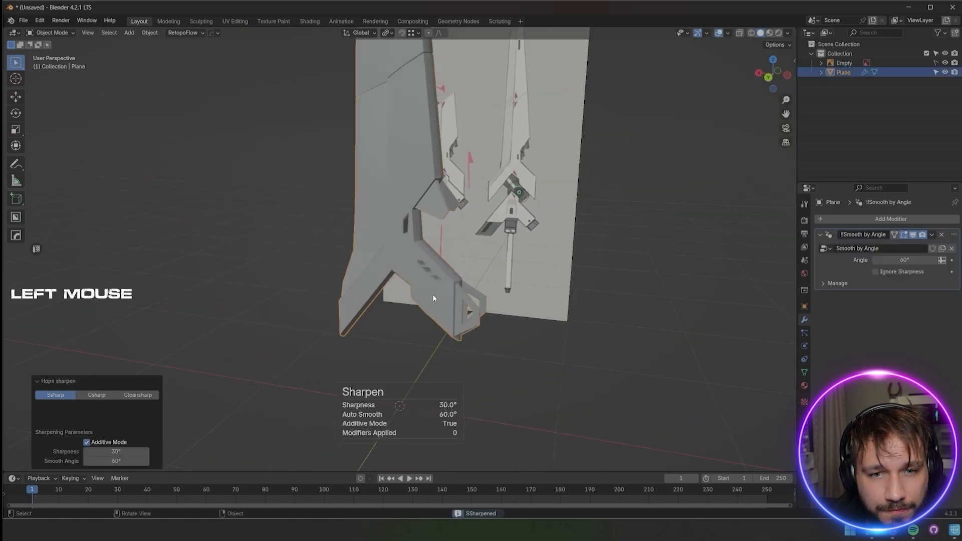
In X-ray view, adjust the position of the selected geometry on the guard's lower arm
middle_click_drag(432, 298, 391, 343)
key("Tab")
left_click(373, 304)
left_click(374, 304)
scroll(475, 327, "up", 3)
left_click(740, 33)
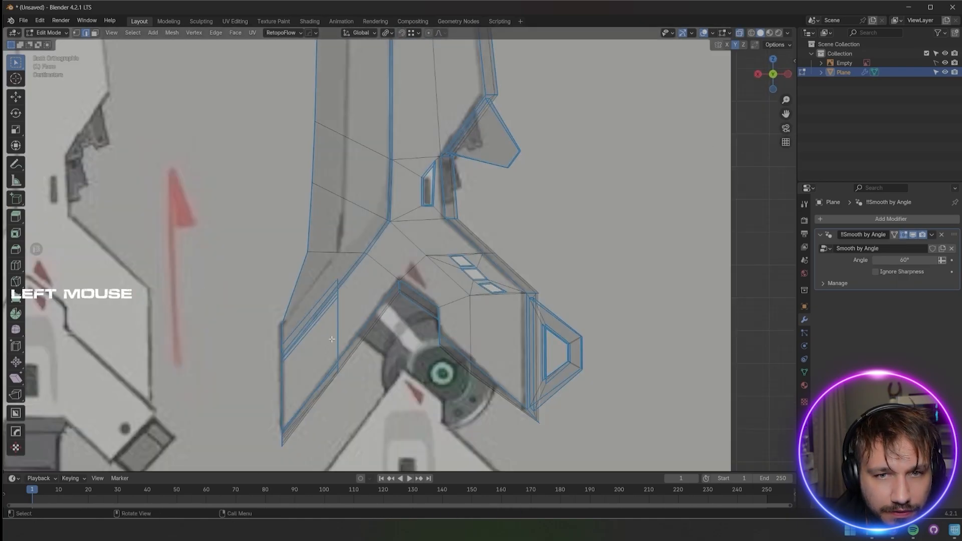
middle_click_drag(331, 339, 453, 270)
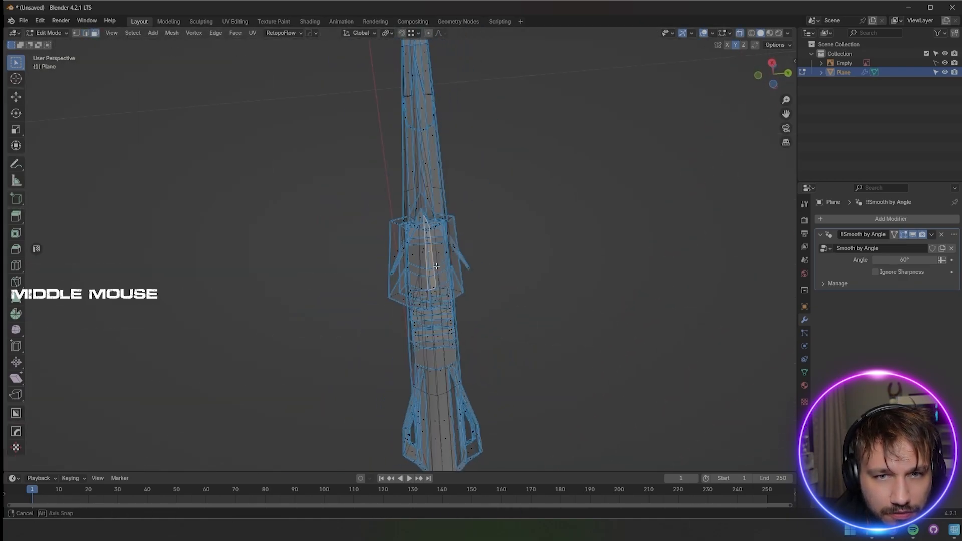
middle_click_drag(431, 258, 379, 284)
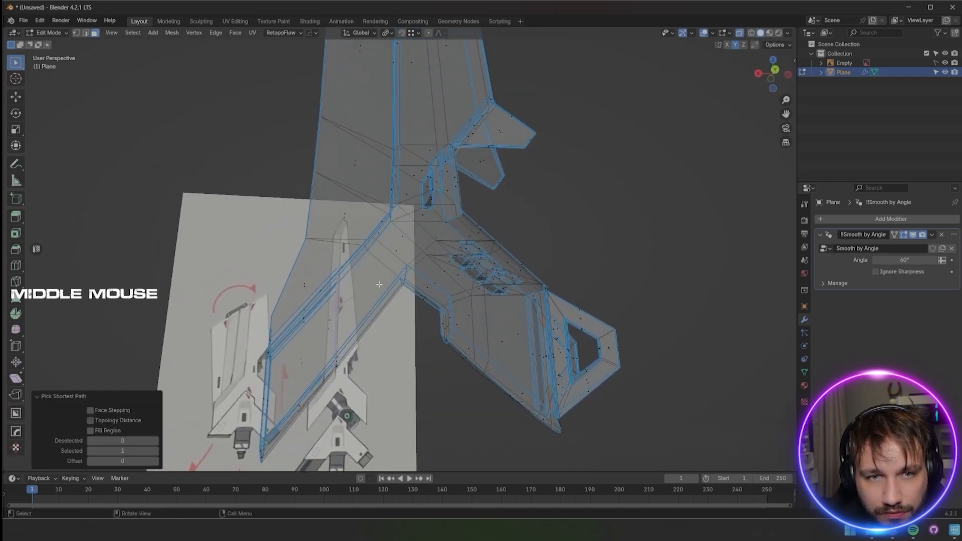
middle_click_drag(397, 344, 438, 335)
key("ctrl+z")
key("g")
left_click(364, 325)
left_click(739, 34)
Try to move the selected vertices at the blade's tip
middle_click_drag(583, 225, 454, 339)
scroll(506, 244, "down", 4)
key("Tab")
left_click(536, 238)
scroll(501, 264, "up", 3)
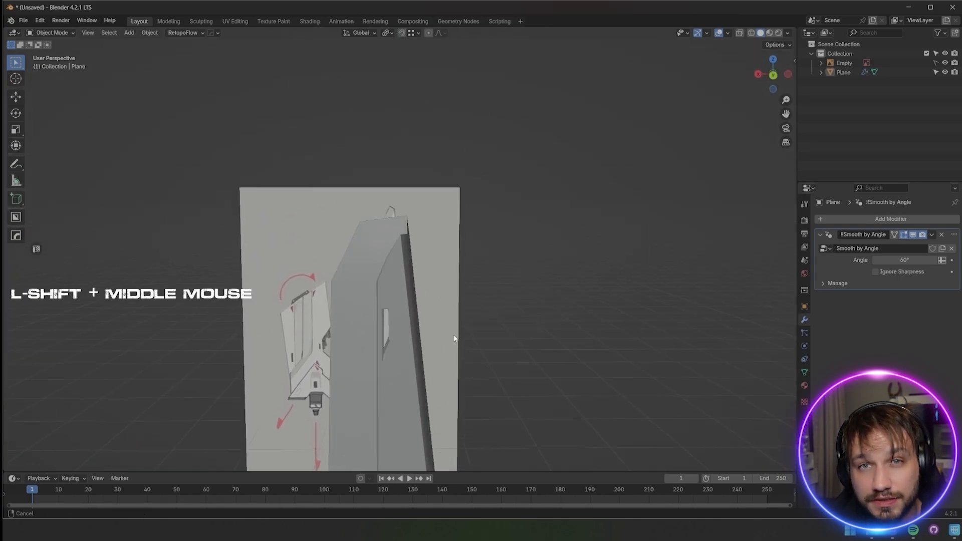
key("1")
middle_click_drag(406, 241, 368, 265)
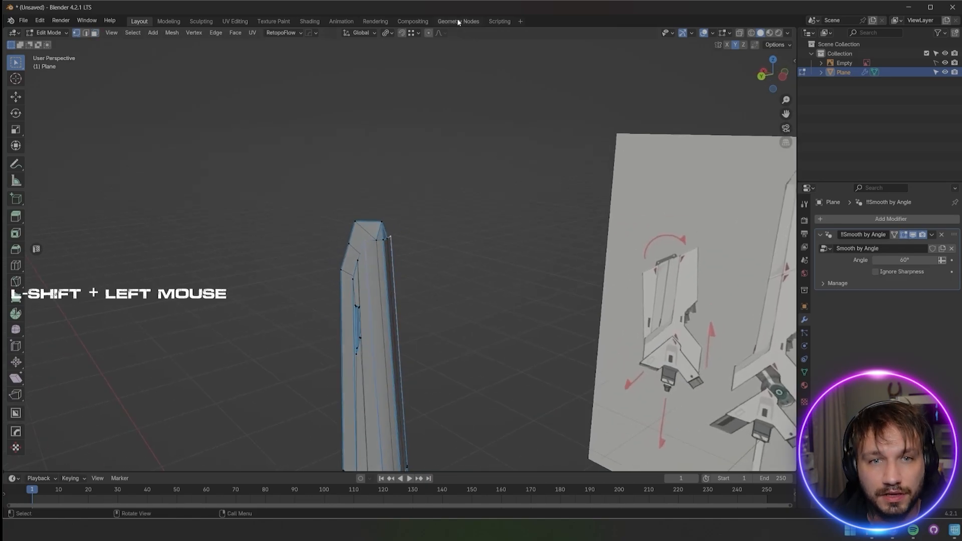
middle_click_drag(383, 189, 414, 115, "alt")
left_click(407, 234)
scroll(451, 271, "down", 3)
key("g")
left_click(415, 200)
key("ctrl+z")
scroll(414, 115, "down", 3)
Select the edge path running up the blade to its tip and toggle its sharp marking
key("Tab")
middle_click_drag(429, 214, 414, 260)
scroll(518, 319, "up", 3)
right_click(431, 239)
left_click(432, 239)
scroll(415, 260, "down", 1)
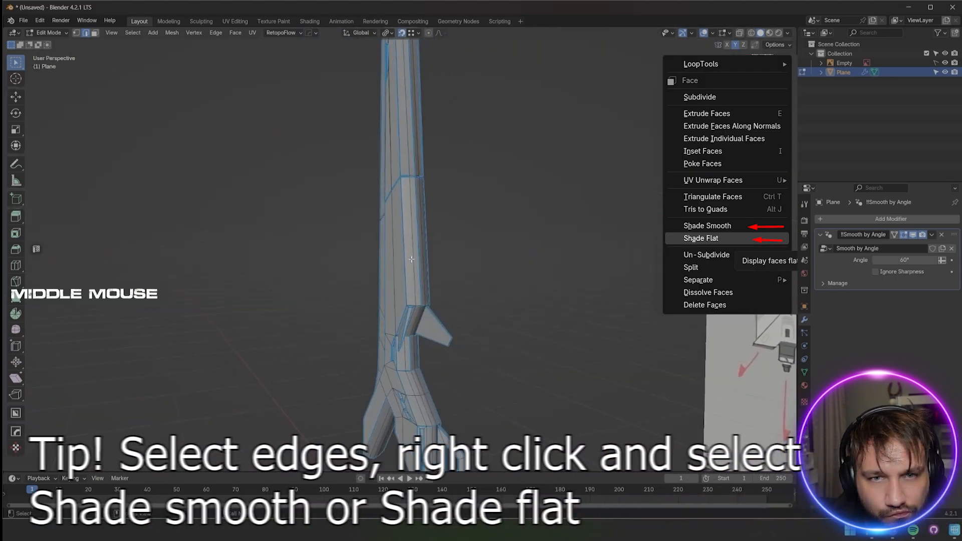
scroll(418, 272, "down", 4)
scroll(419, 273, "up", 6)
left_click(429, 153, "ctrl")
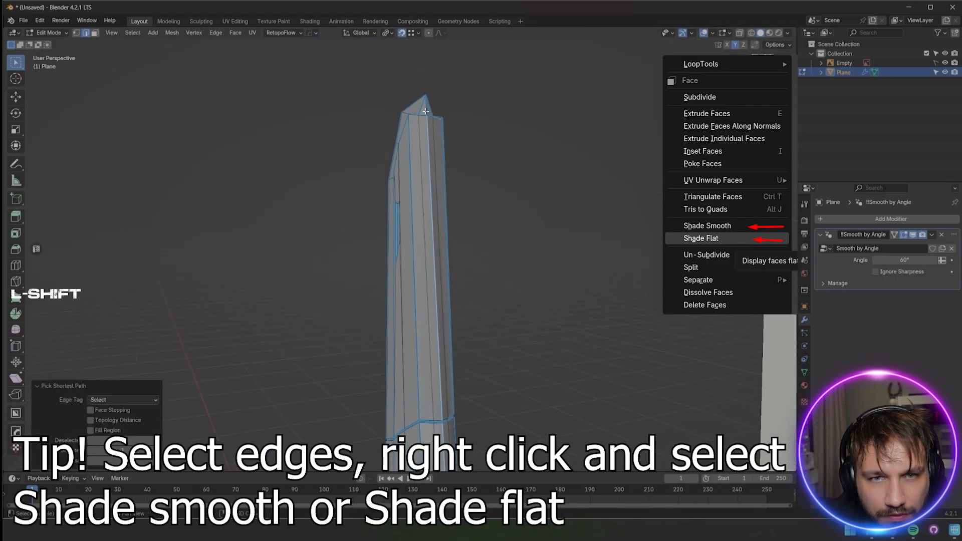
left_click(465, 205)
middle_click_drag(480, 297, 415, 170)
key("Tab")
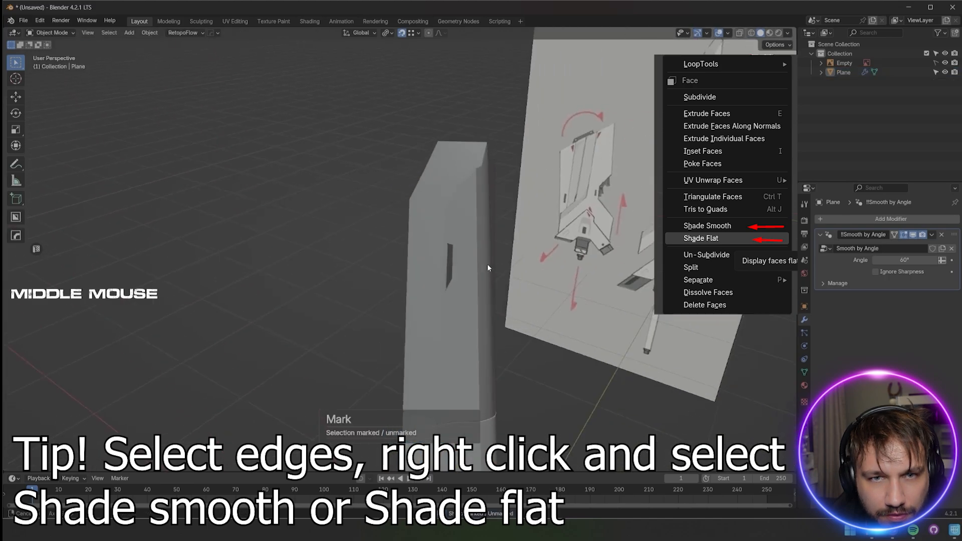
Add a cylinder with 12 vertices and the cap fill type set to Nothing
middle_click_drag(487, 263, 491, 326)
scroll(508, 255, "down", 3)
middle_click_drag(491, 325, 484, 291, "shift")
scroll(474, 343, "up", 5)
scroll(456, 345, "down", 3)
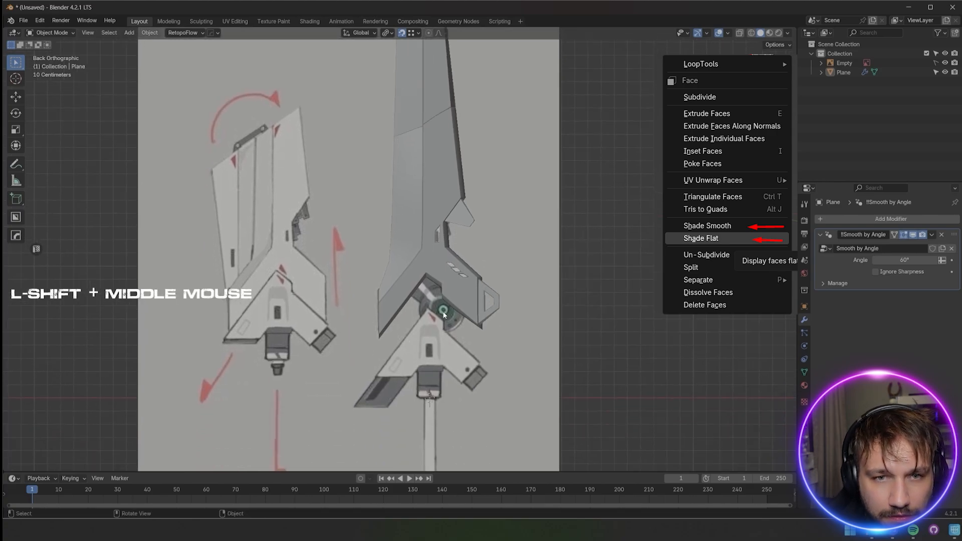
key("shift+a")
mouse_move(501, 326)
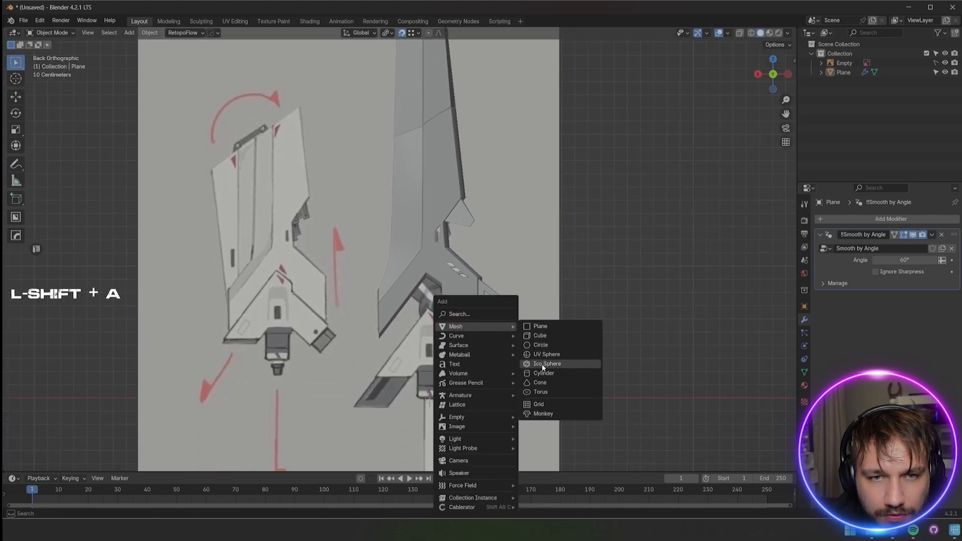
left_click(537, 375)
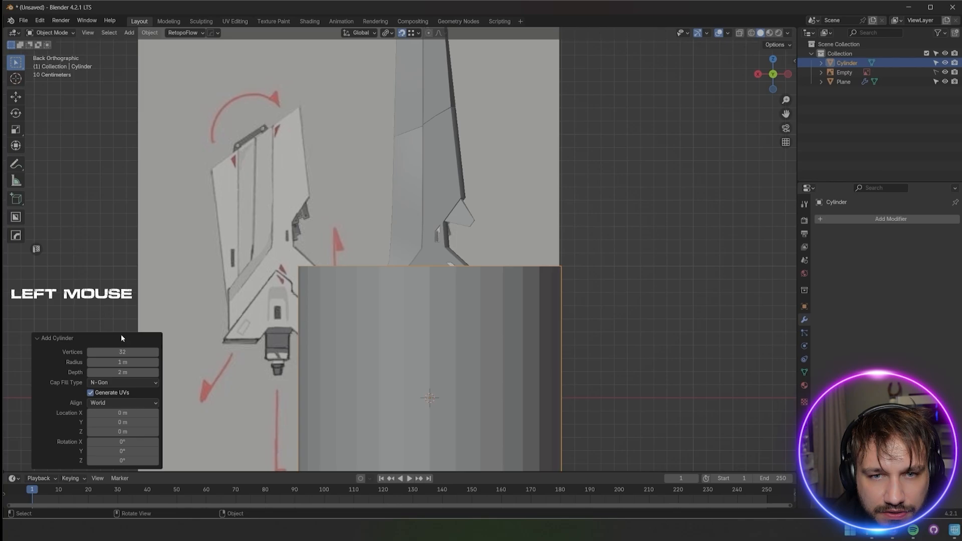
type("12")
key("Return")
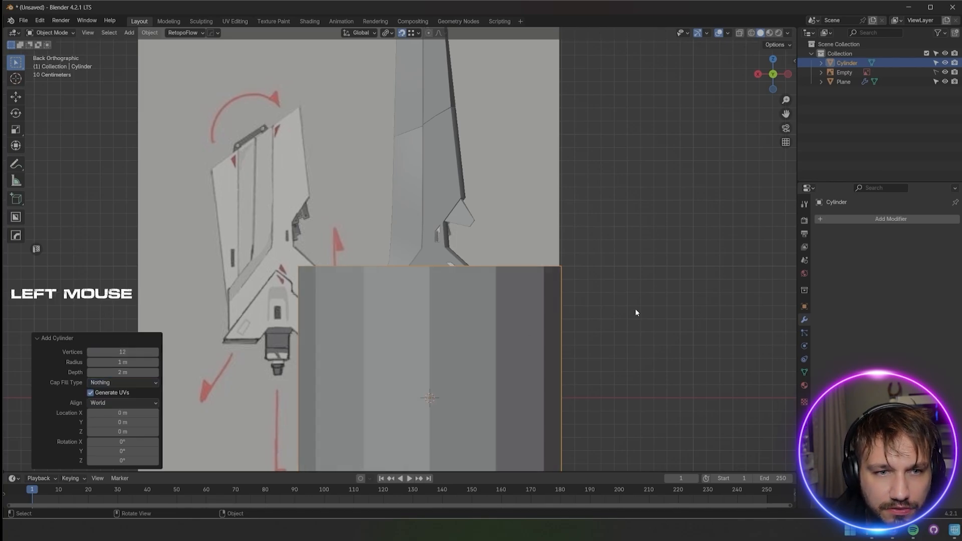
Scale the cylinder to 0.228 and rotate it 90° around the X axis
middle_click_drag(635, 312, 599, 320)
scroll(611, 326, "down", 3)
key("s")
left_click(458, 336)
type("rx90")
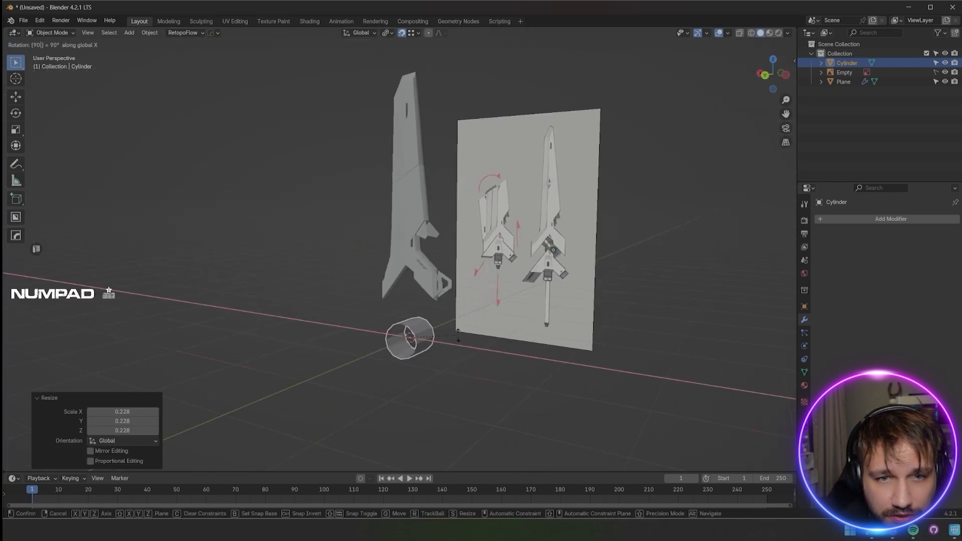
key("Return")
Place the cylinder mesh over the round joint in the reference image, scaling it by about 0.652 and 1.207
middle_click_drag(457, 335, 495, 286, "alt")
scroll(437, 316, "up", 3)
key("Tab")
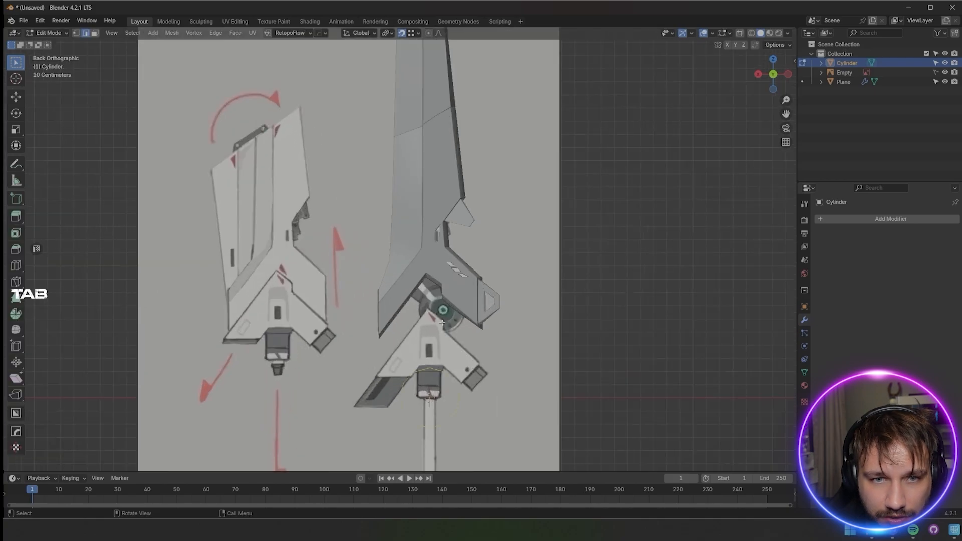
key("g")
left_click(440, 195)
key("s")
left_click(472, 275)
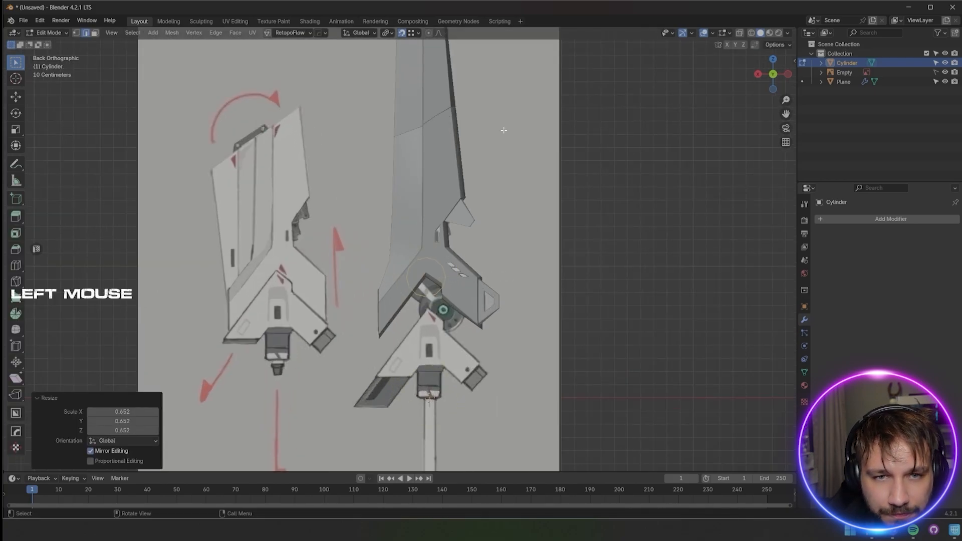
key("g")
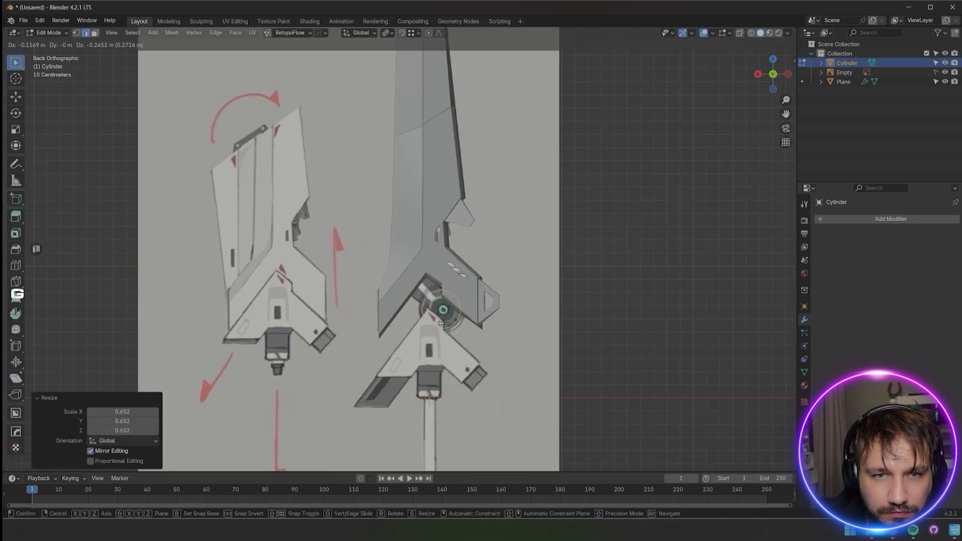
left_click(440, 324)
Flatten the cylinder mesh along Y by a factor of about 0.289
middle_click_drag(447, 324, 461, 294, "alt")
key("s")
key("y")
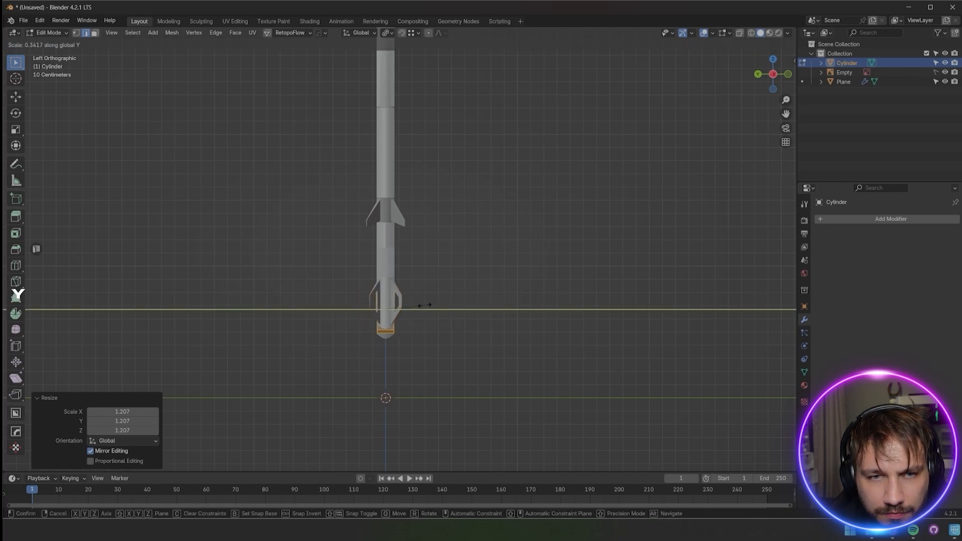
left_click(422, 306)
Extrude the cylinder's open rim loop, scale it inward to 0.726 and move it about 0.034 m along Y
middle_click_drag(420, 317, 488, 346)
scroll(539, 312, "down", 1)
scroll(476, 326, "up", 5)
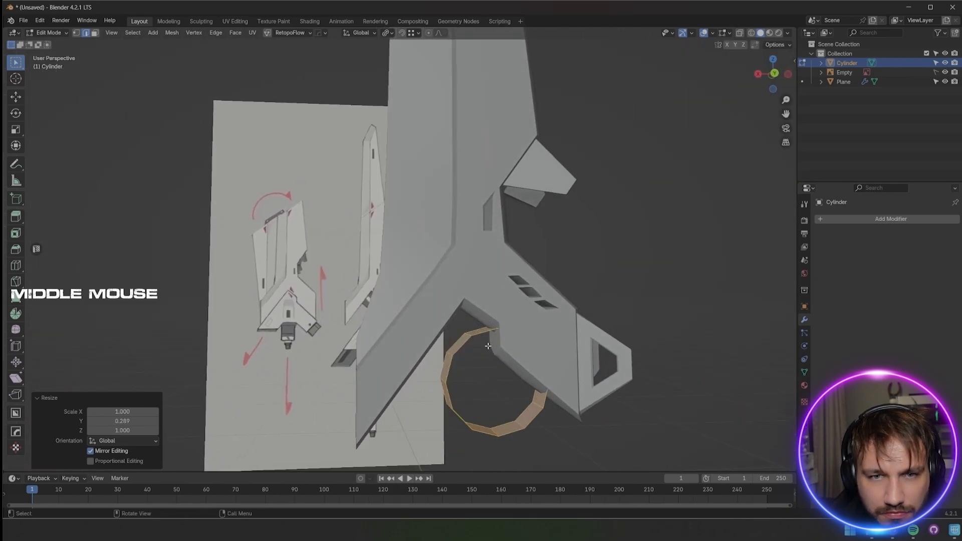
left_click(486, 359)
left_click(488, 436, "alt")
middle_click_drag(488, 436, 539, 419)
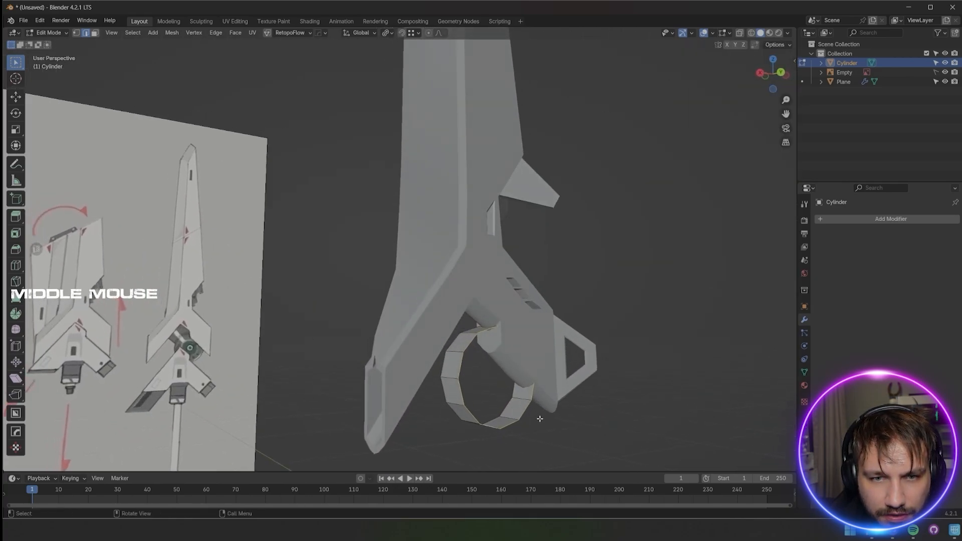
key("s")
left_click(530, 407)
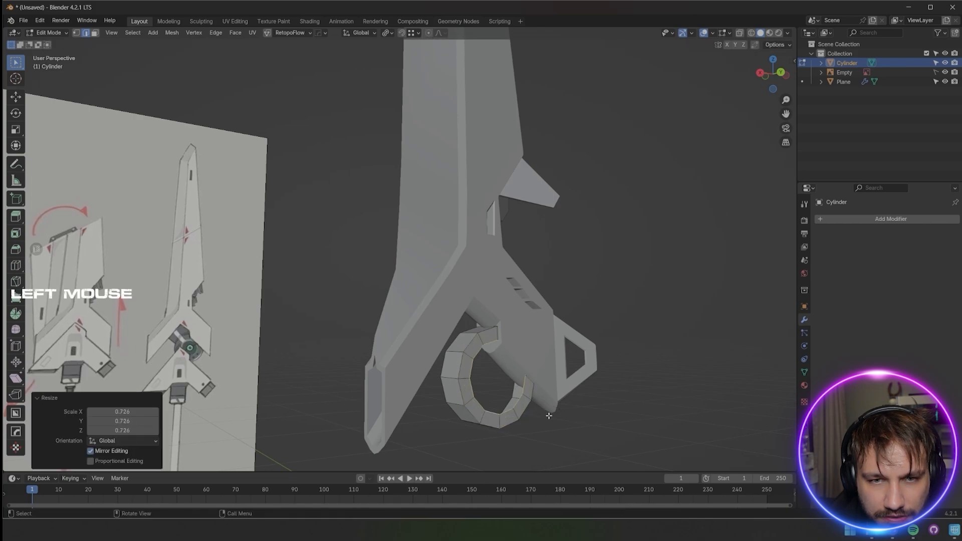
key("g")
left_click(555, 417)
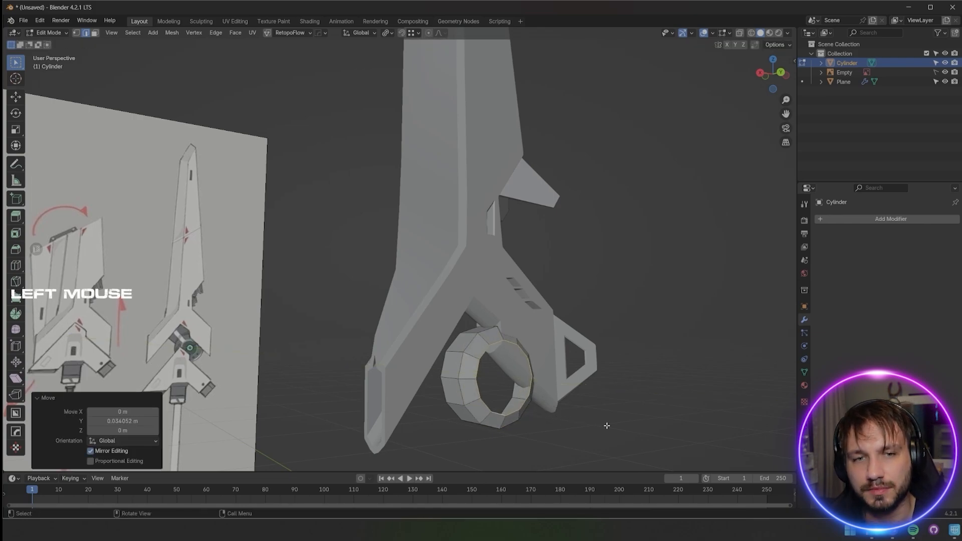
Extrude the cylinder's inner rim loop once more and scale it inward to about 0.79
right_click(606, 426)
key("s")
right_click(597, 425)
key("e")
key("s")
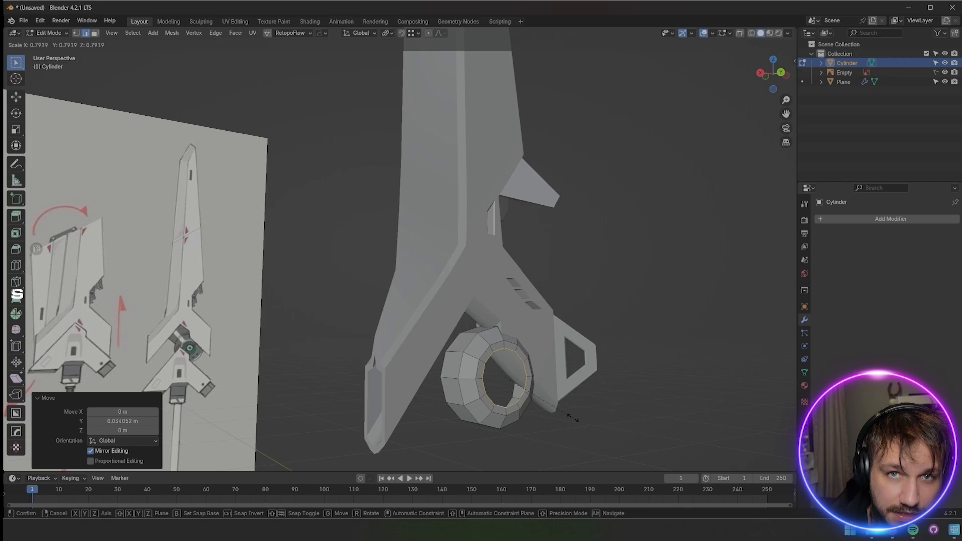
left_click(573, 418)
Extrude the inner rim and fill the cylinder's opening with strips of faces
middle_click_drag(567, 419, 496, 368)
key("e")
scroll(566, 400, "up", 3)
left_click(520, 350, "shift")
right_click(400, 236)
left_click(399, 257)
Bevel the edge line running across the cylinder's cap by about 0.0313 m and extrude the resulting strip inward
middle_click_drag(549, 341, 539, 345)
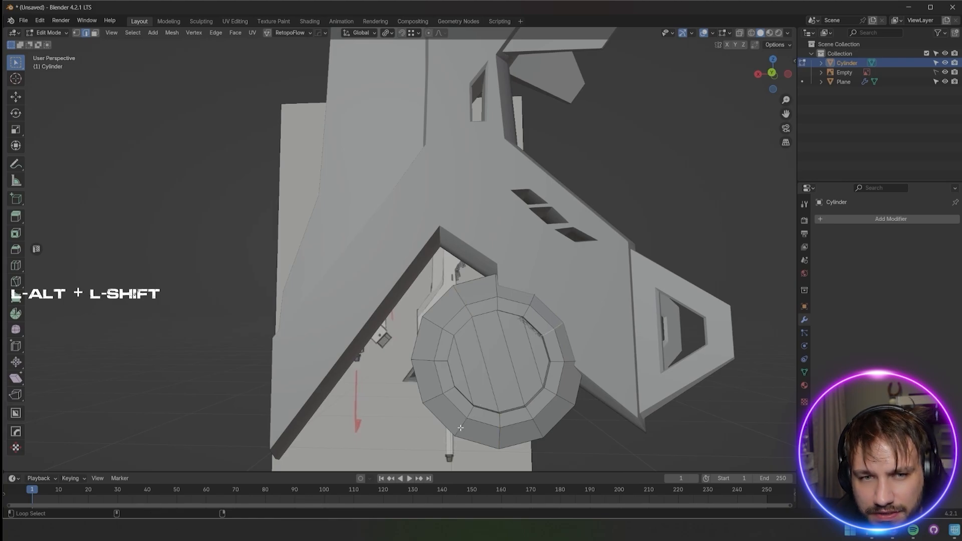
middle_click_drag(458, 358, 529, 350)
key("ctrl+b")
left_click(537, 366)
scroll(529, 351, "down", 1)
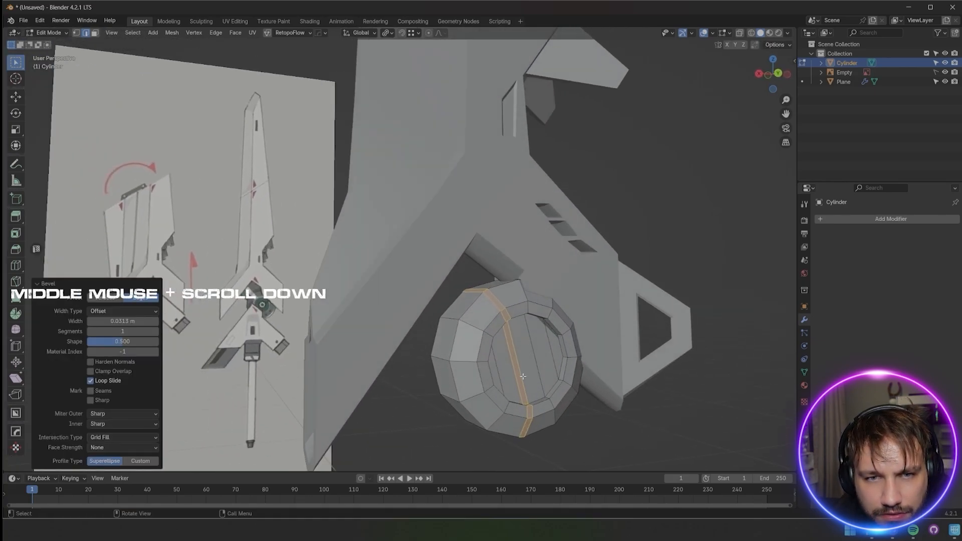
key("e")
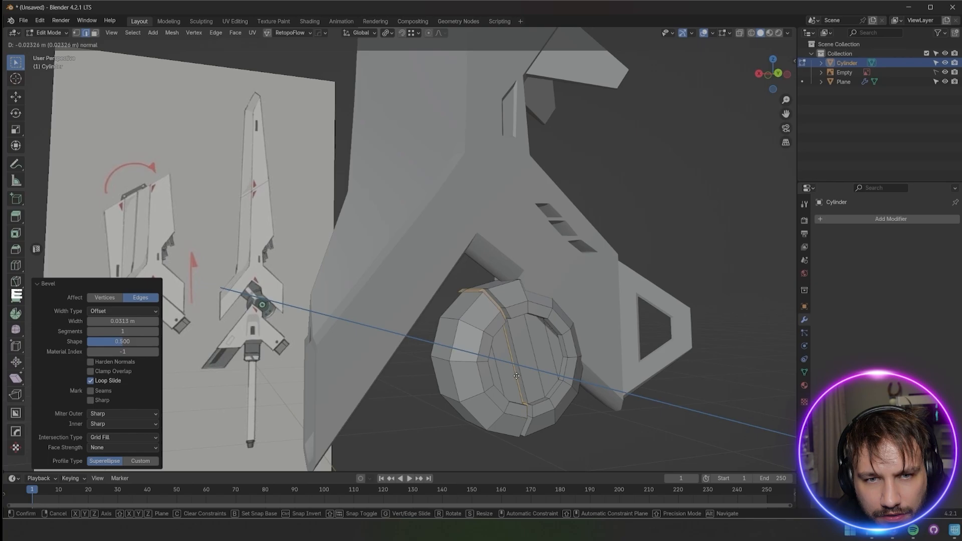
Cancel and undo the extrusion of the diagonal strip across the cylinder's face
right_click(515, 376)
key("ctrl+z")
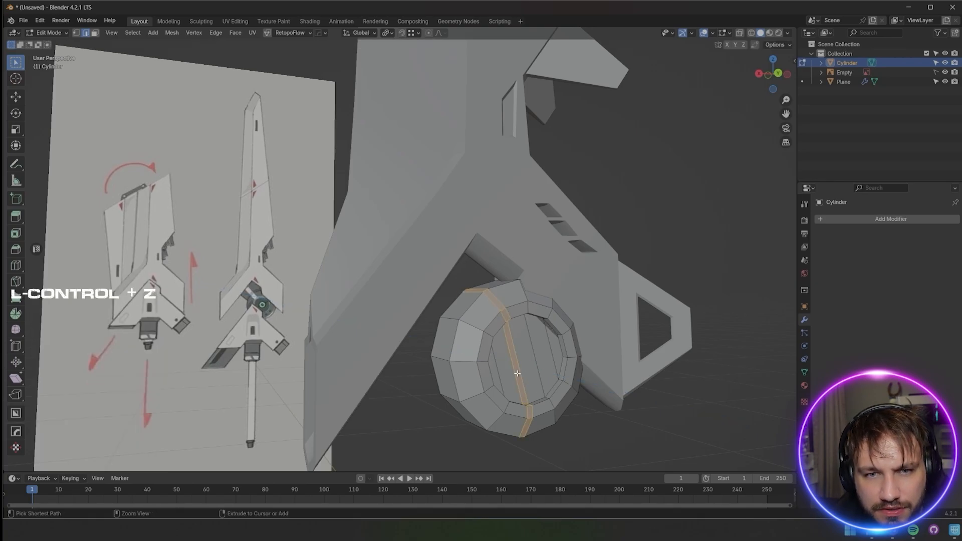
right_click(539, 381)
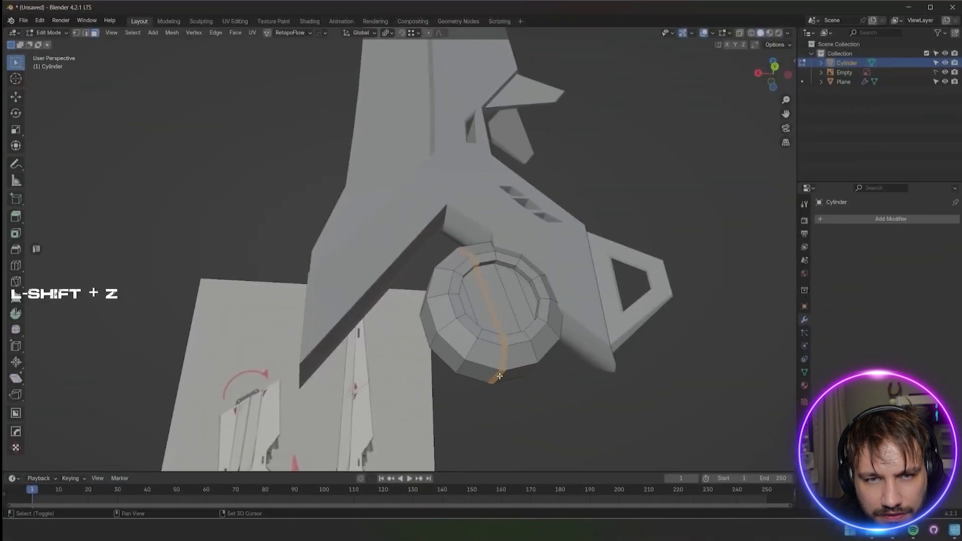
Inset the diagonal strip of faces across the cylinder and move it along Y to form a recessed groove
middle_click_drag(475, 306, 484, 320)
key("i")
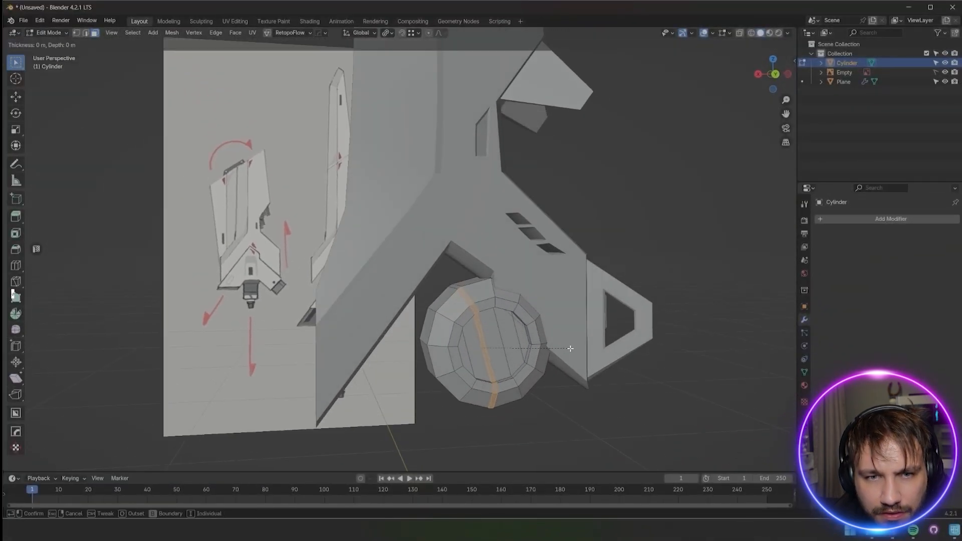
left_click(568, 349)
mouse_move(568, 349)
middle_mouse_down()
mouse_move(591, 365)
mouse_move(571, 380)
mouse_move(576, 351)
middle_mouse_up()
key("g")
key("y")
left_click(563, 400)
Add one centred loop cut around the side wall of the cylinder
key("Tab")
key("Tab")
mouse_move(447, 342)
middle_mouse_down()
mouse_move(449, 331)
mouse_move(446, 342)
middle_mouse_up()
left_click(434, 289)
right_click(434, 289)
scroll(434, 289, "up", 3)
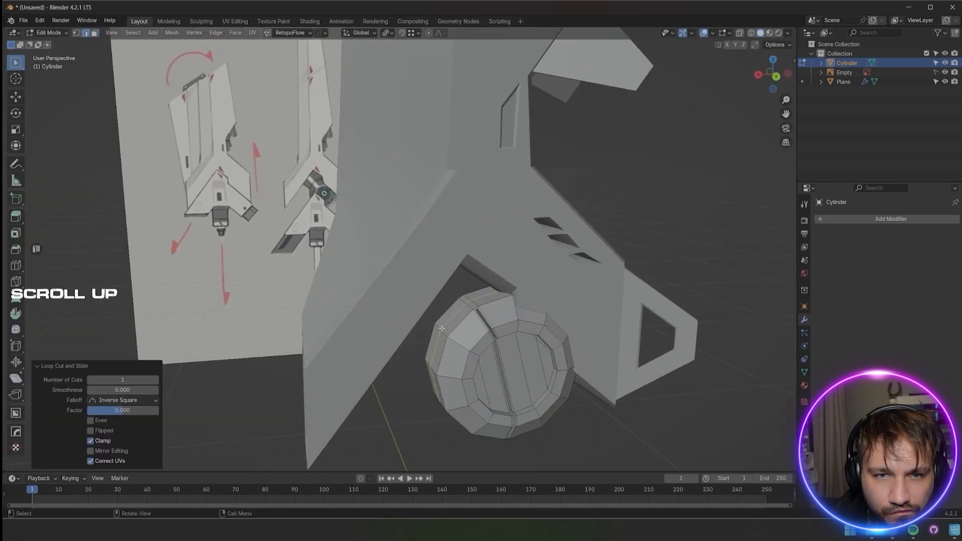
Inset two opposite faces on the cylinder's bevelled rim by about 0.039 m and extrude them inward as slots
middle_click_drag(434, 291, 450, 321)
middle_click_drag(504, 419, 486, 390, "shift")
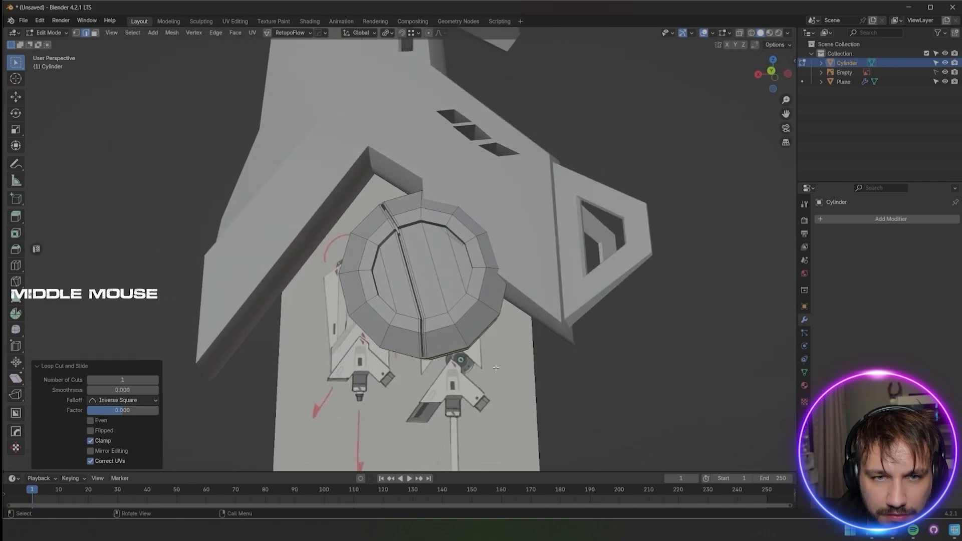
left_click(480, 320)
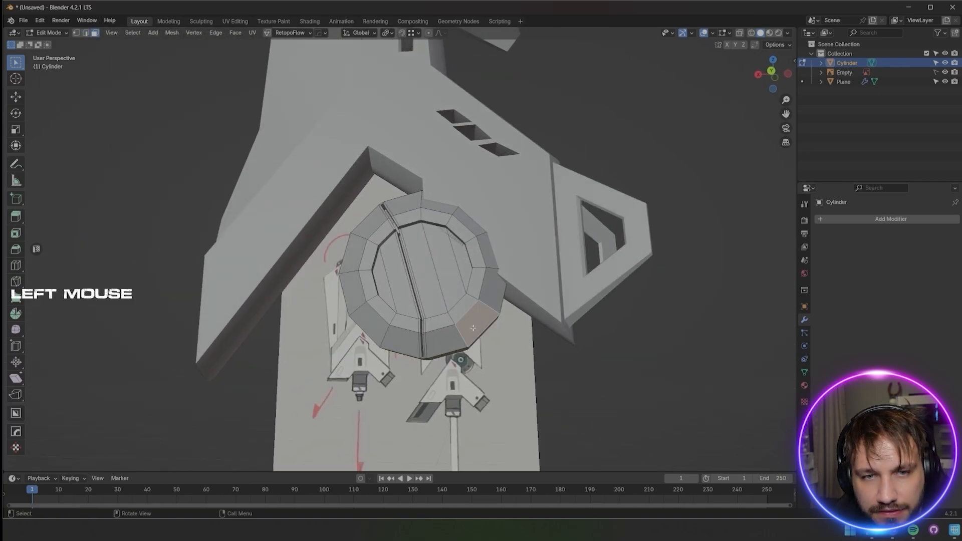
key("i")
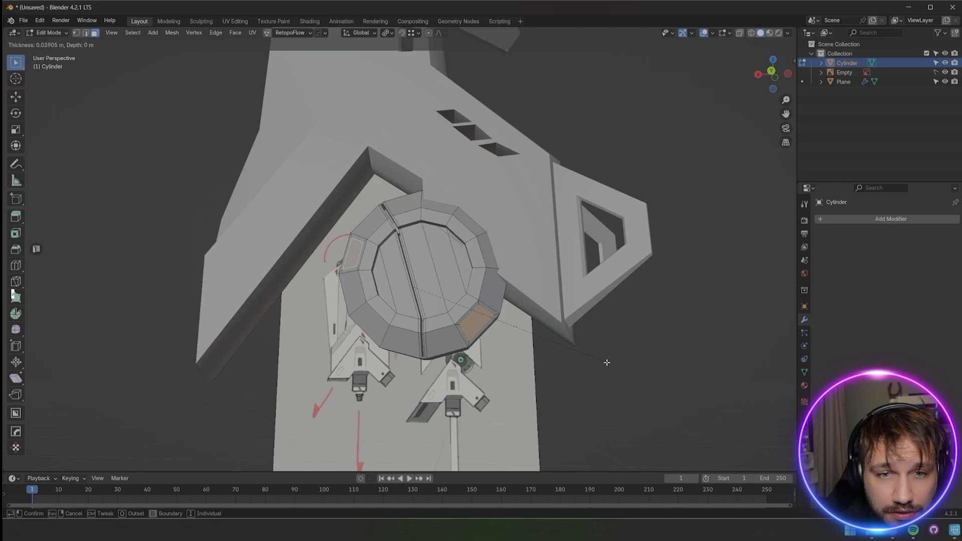
left_click(606, 360)
middle_click_drag(605, 361, 415, 265)
key("e")
left_click(641, 367)
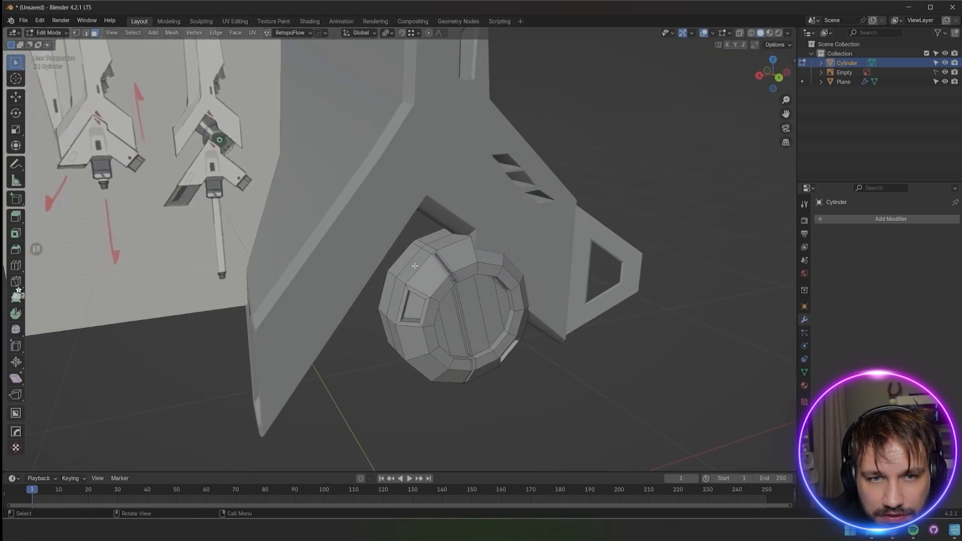
Extrude the cylinder's upper-left side faces outward about 0.15 m and enlarge them by scaling without changing Y
left_click(456, 238, "ctrl")
middle_click_drag(424, 314, 401, 291)
key("e")
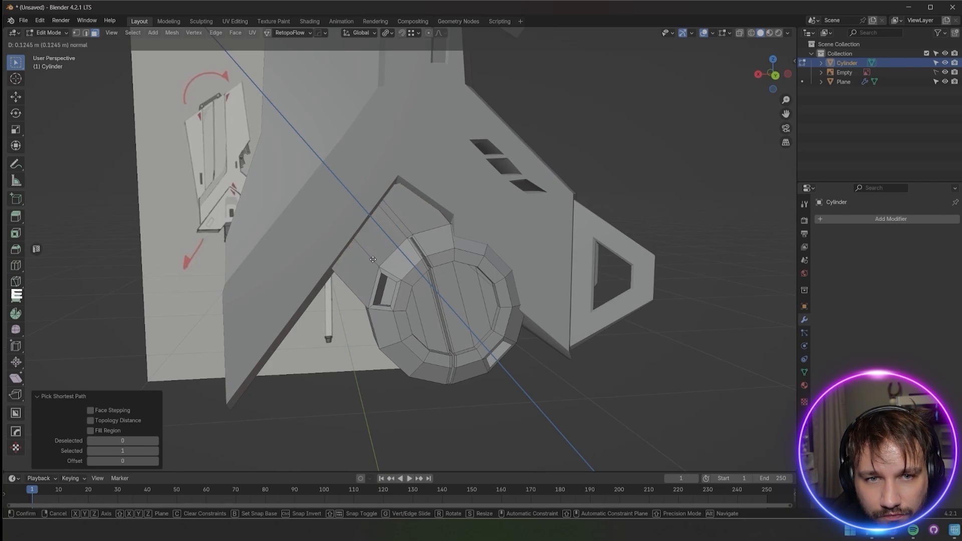
left_click(372, 259)
middle_click_drag(372, 259, 430, 204)
key("s")
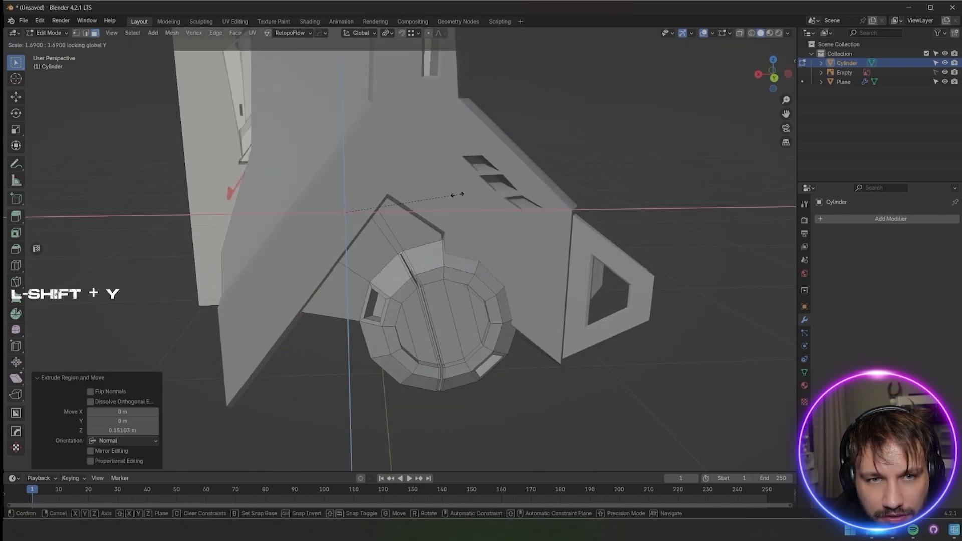
middle_click_drag(456, 195, 291, 265)
left_click(517, 215)
Delete the unneeded faces on the extruded section of the cylinder
left_click(483, 256, "shift")
left_click(484, 245, "shift")
key("x")
left_click(473, 204)
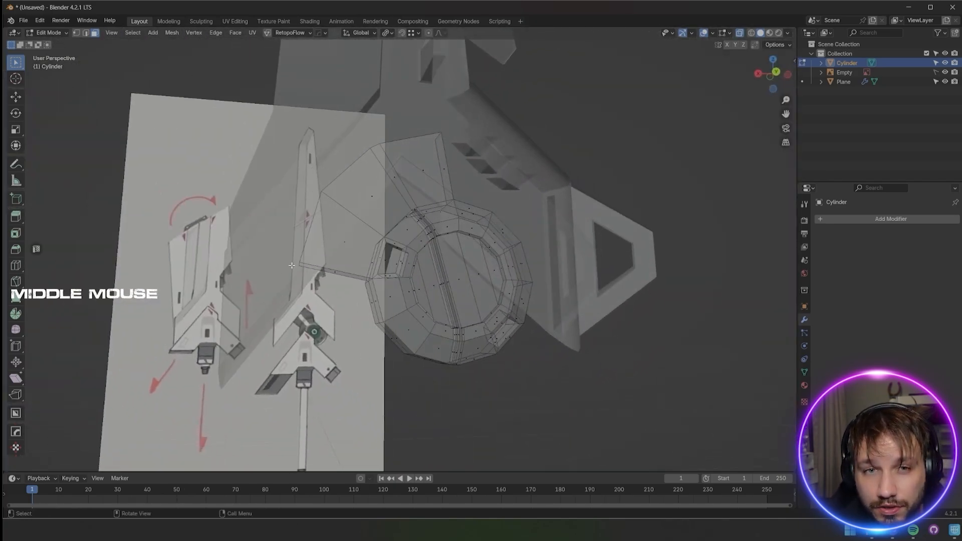
Reposition the extruded section's outer edges in X-ray, moving the upper one about -0.041 m in X and 0.040 m in Z
left_click_drag(300, 263, 314, 229)
key("z")
left_click(307, 243)
middle_click_drag(307, 243, 326, 258)
left_click(425, 181)
key("g")
middle_click_drag(442, 193, 464, 152, "alt")
left_click(447, 178)
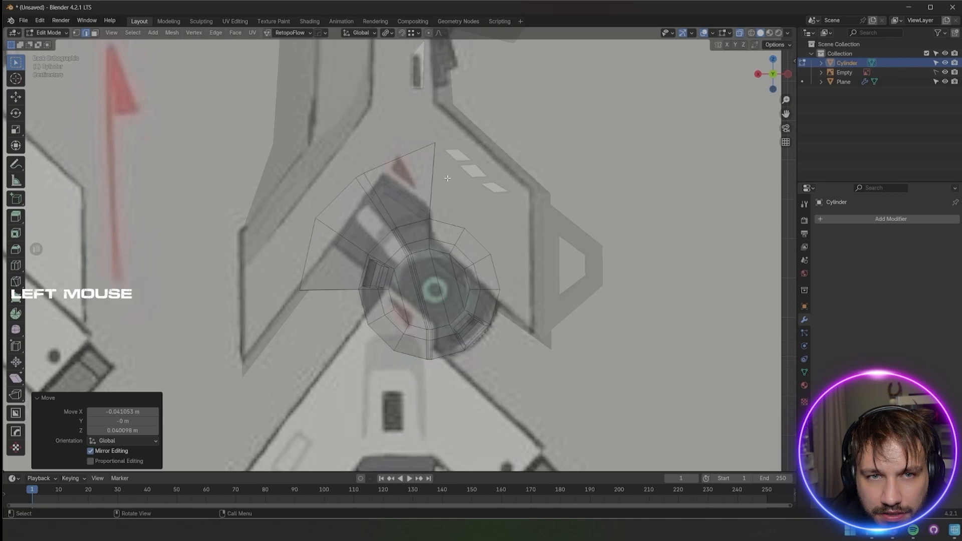
Inset the front faces of the cylinder's extruded section by about 0.077 m
key("Tab")
key("Tab")
left_click(739, 32)
middle_click_drag(495, 200, 515, 206)
left_click(423, 203)
left_click(359, 273, "ctrl")
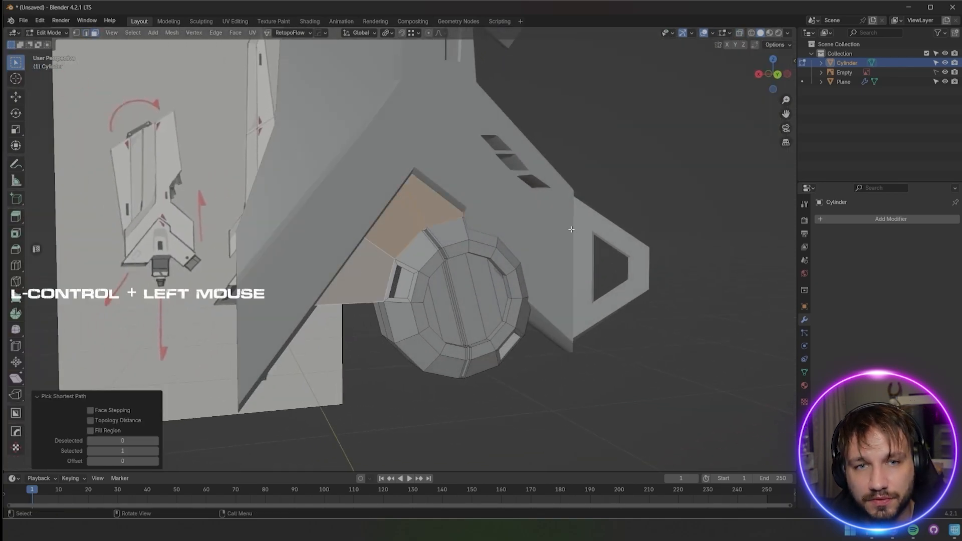
key("i")
left_click(368, 267)
left_click(738, 33)
left_click(739, 34)
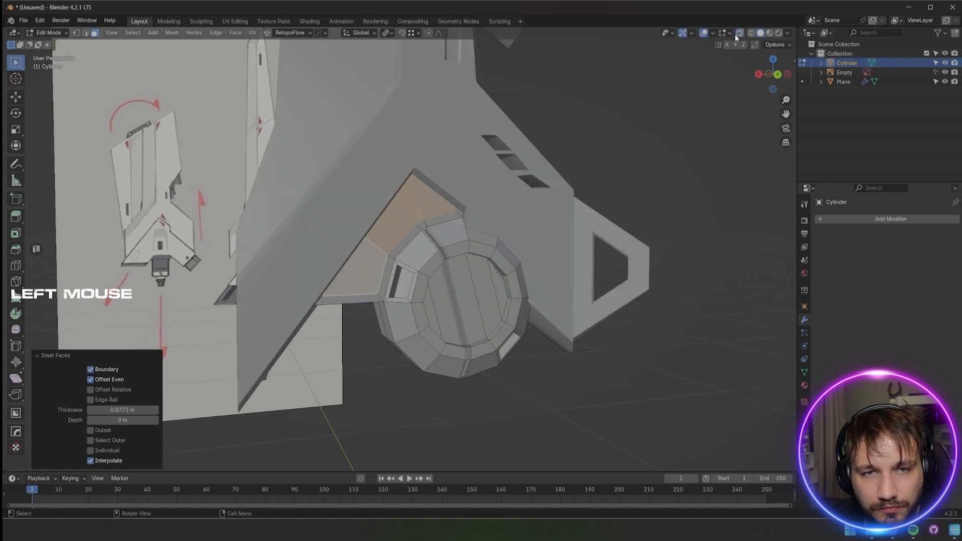
Select faces on the inset section beside the cylinder and extrude them about 0.026 m along their normal
middle_click_drag(561, 230, 479, 255)
left_click(575, 243)
left_click(382, 228)
left_click(402, 212)
left_click(629, 229)
key("e")
left_click(545, 240)
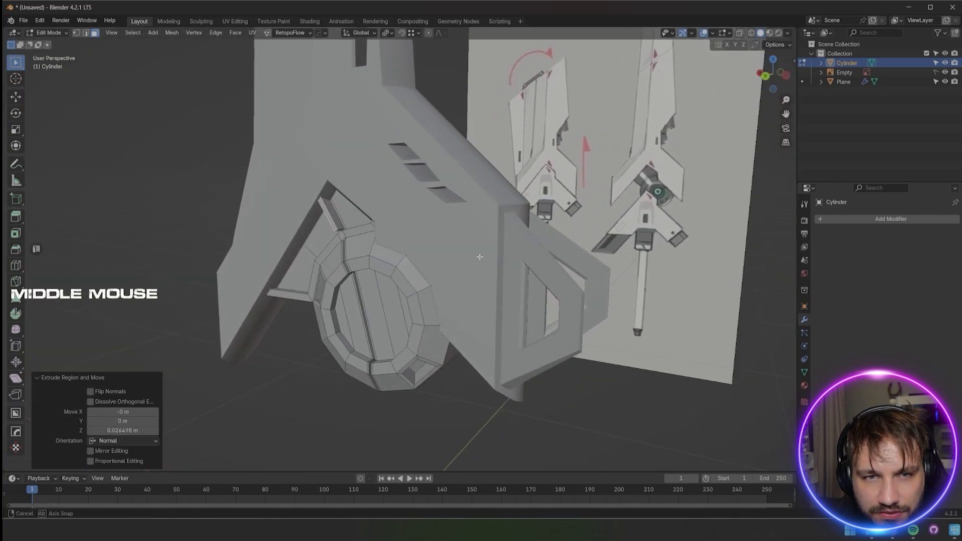
Apply angle-based auto smooth shading to the cylinder with a 60° angle
scroll(471, 260, "down", 2)
left_click(211, 352)
middle_click_drag(210, 352, 405, 302)
key("Tab")
key("q")
left_click(406, 301)
left_click(412, 339)
middle_click_drag(413, 339, 468, 332)
left_click(461, 286)
middle_click_drag(462, 286, 306, 291)
Delete the rear face loop of the cylinder's side wall and return to Object Mode
key("Tab")
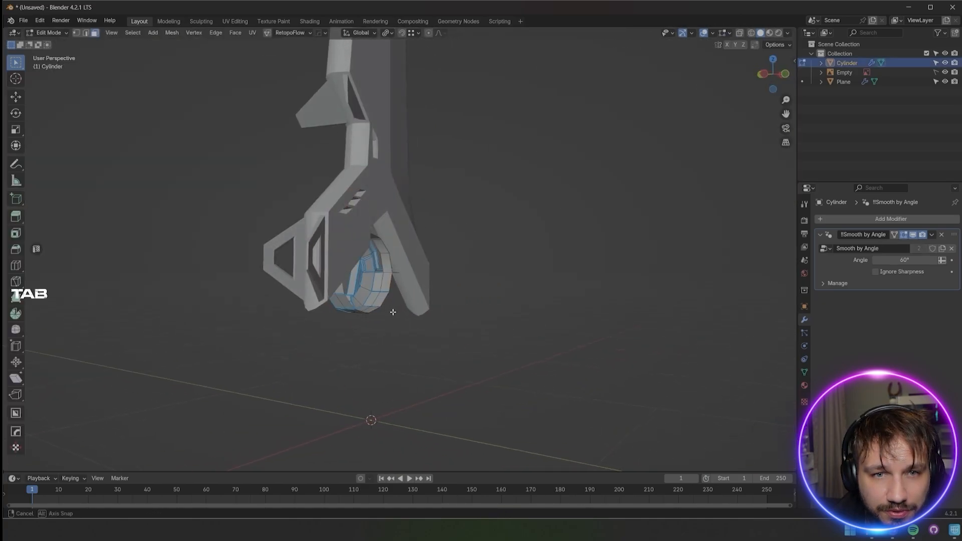
left_click(372, 297, "alt")
middle_click_drag(393, 311, 554, 303)
key("x")
key("Tab")
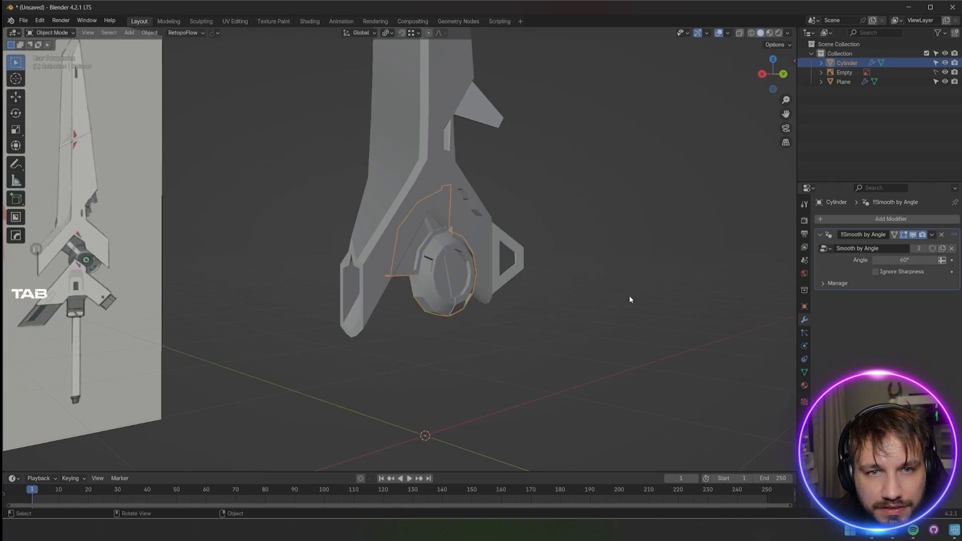
Add a Mirror modifier to the cylinder and mirror it on the Z axis only
left_click(870, 220)
left_click(763, 288)
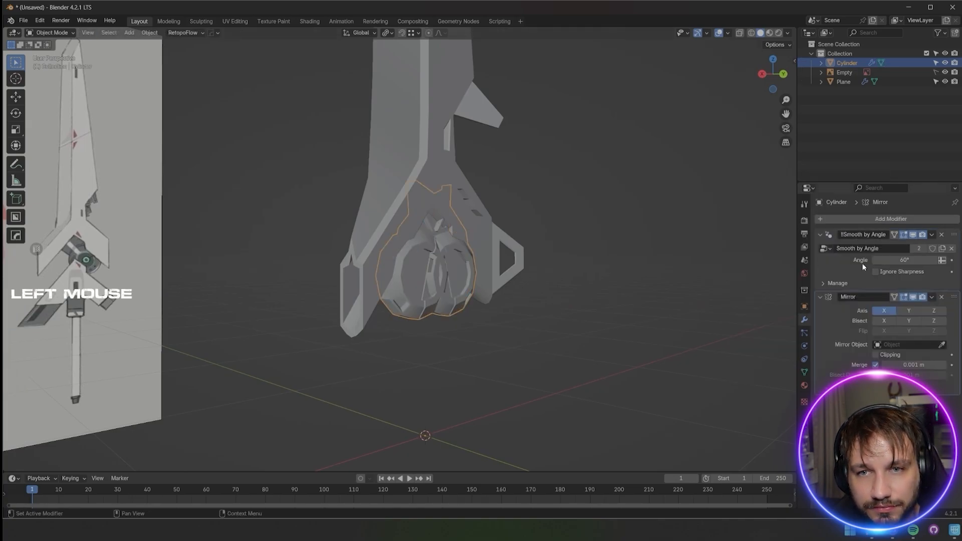
left_click(912, 314)
middle_click_drag(646, 273, 371, 263)
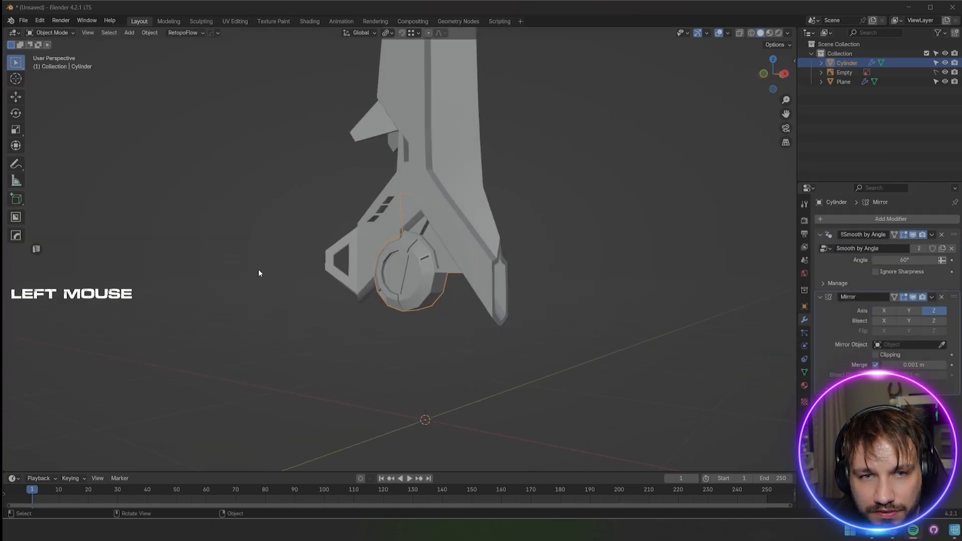
left_click(258, 270)
middle_click_drag(233, 288, 424, 311)
Duplicate the blade mesh's lower guard section and place the copy about 1.1 m below the original
key("Tab")
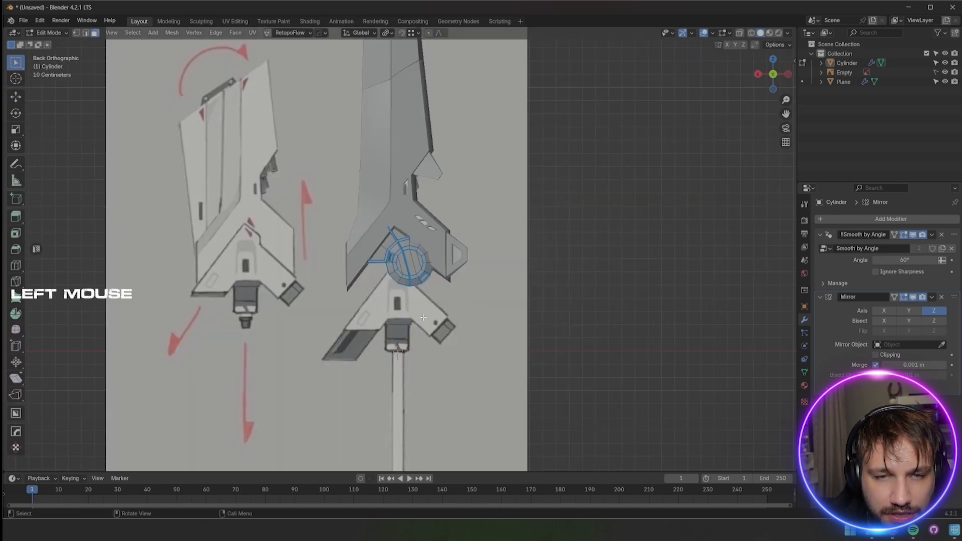
key("Tab")
left_click(411, 228)
key("Tab")
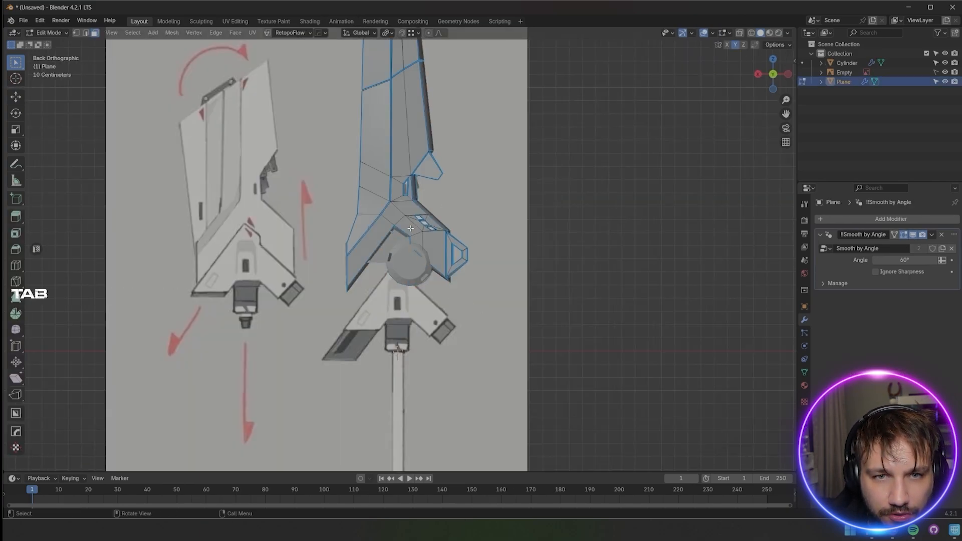
left_click(739, 33)
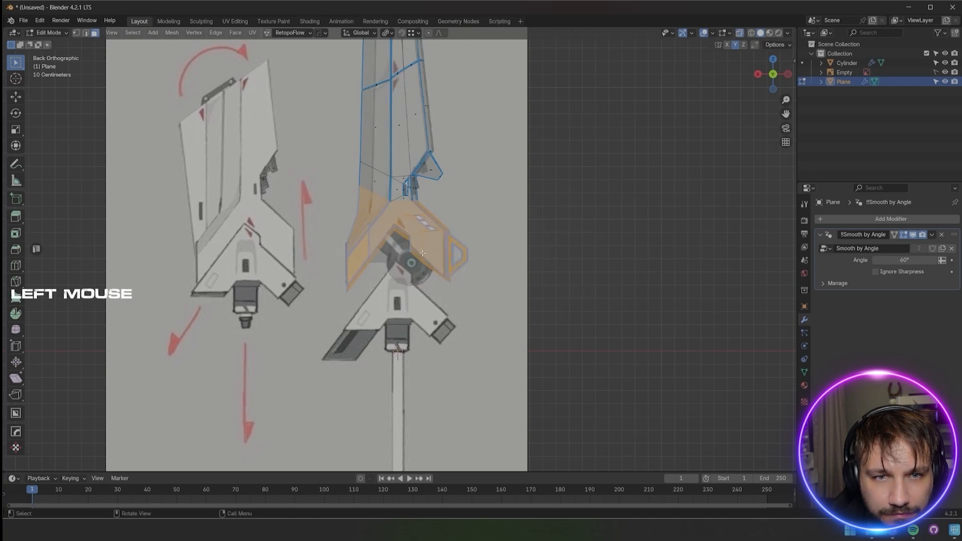
key("shift+d")
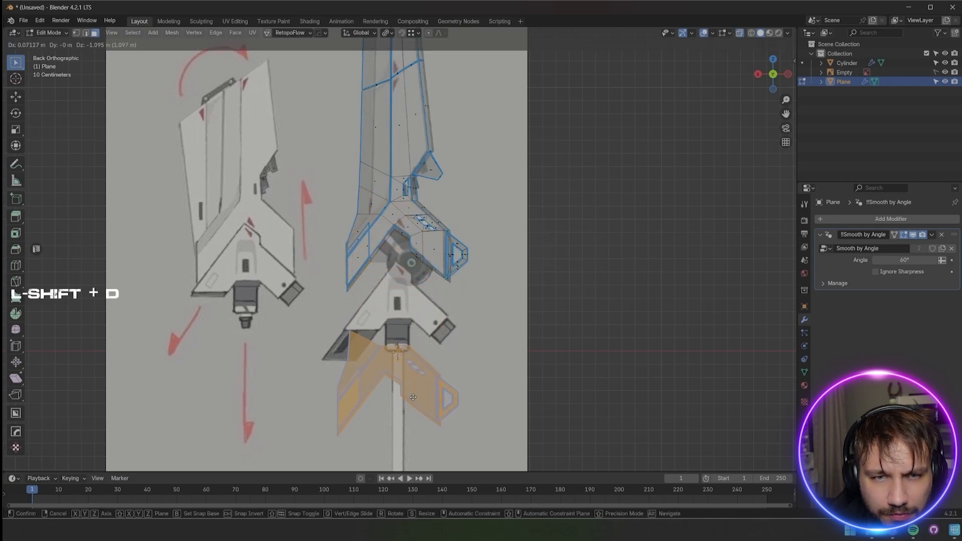
left_click(413, 397)
Separate the duplicated guard faces into their own object and select it in Object Mode
right_click(436, 382)
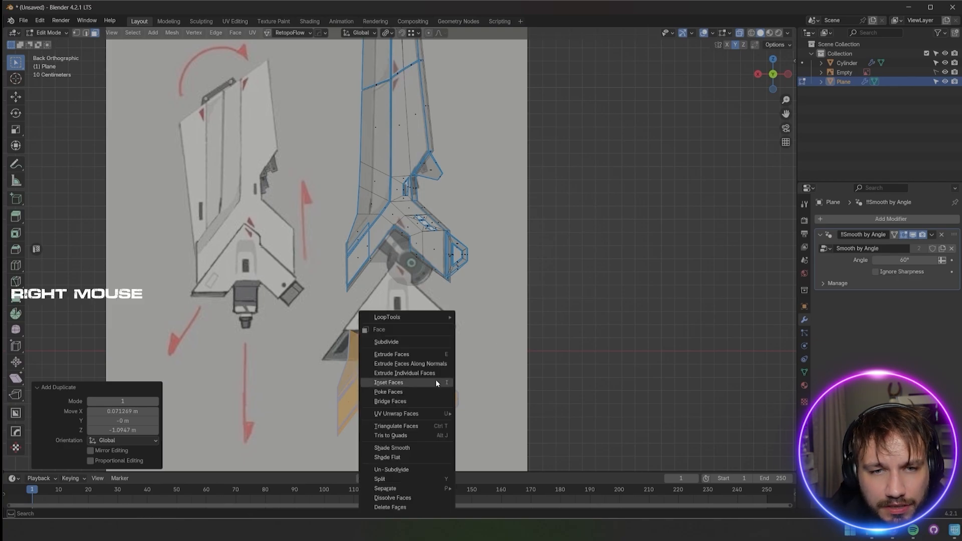
left_click(472, 489)
key("Tab")
left_click(410, 420)
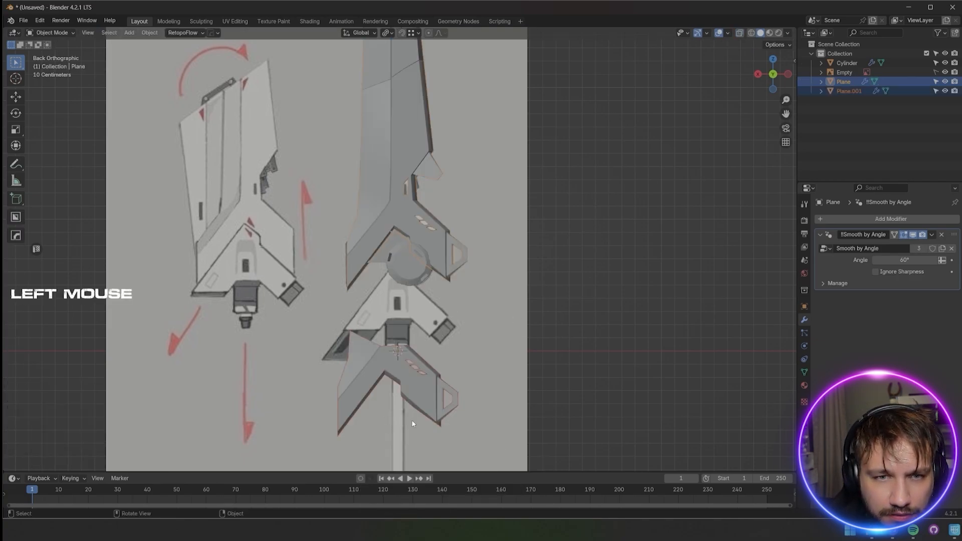
Move the copied guard's upper and outer left corner vertices in back view to reshape the left wing diagonally
middle_click_drag(437, 383, 390, 295, "shift")
key("Tab")
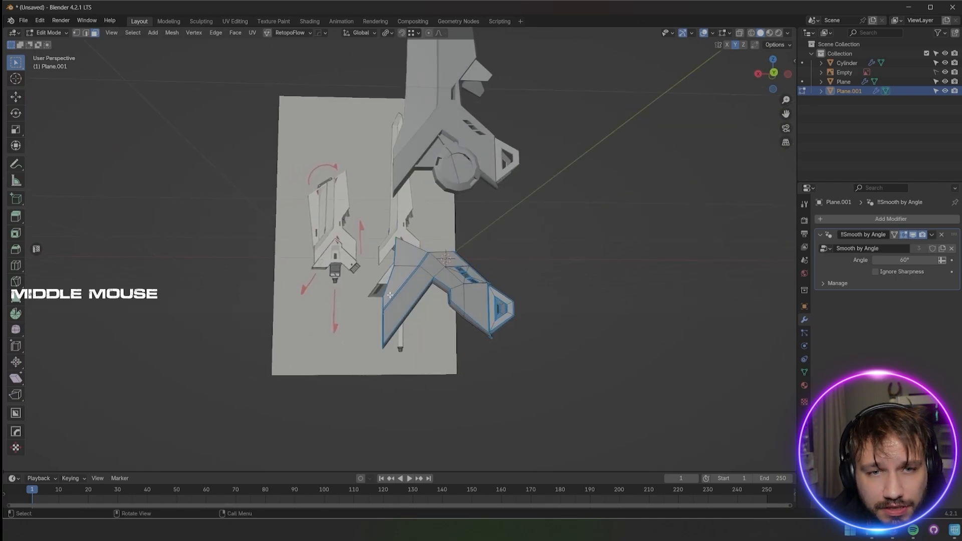
middle_click_drag(409, 249, 415, 251, "alt")
scroll(401, 255, "up", 5)
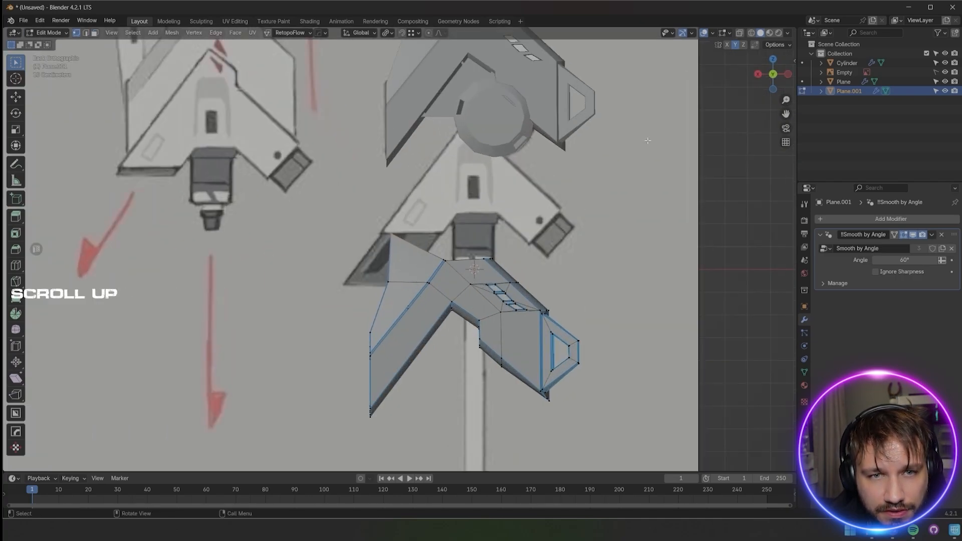
left_click(362, 258)
key("g")
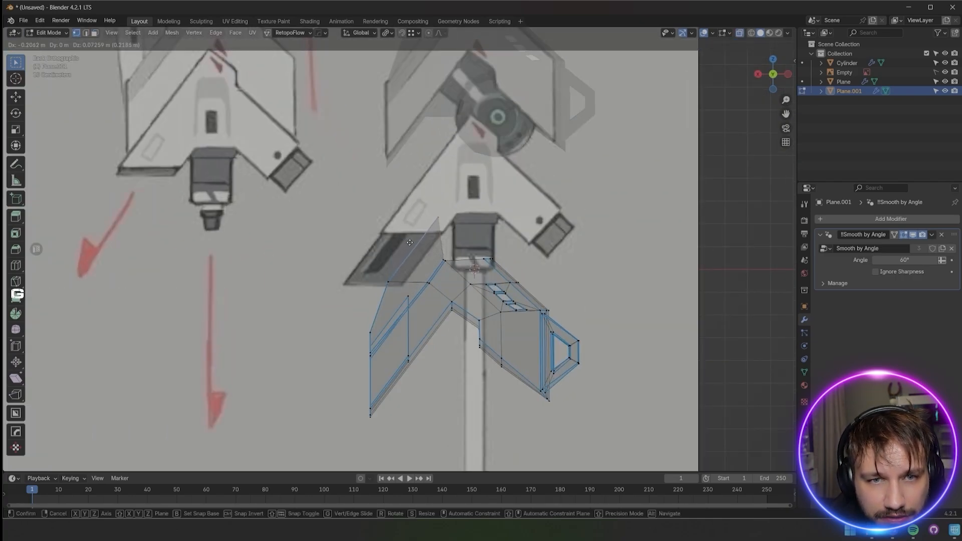
left_click(323, 365)
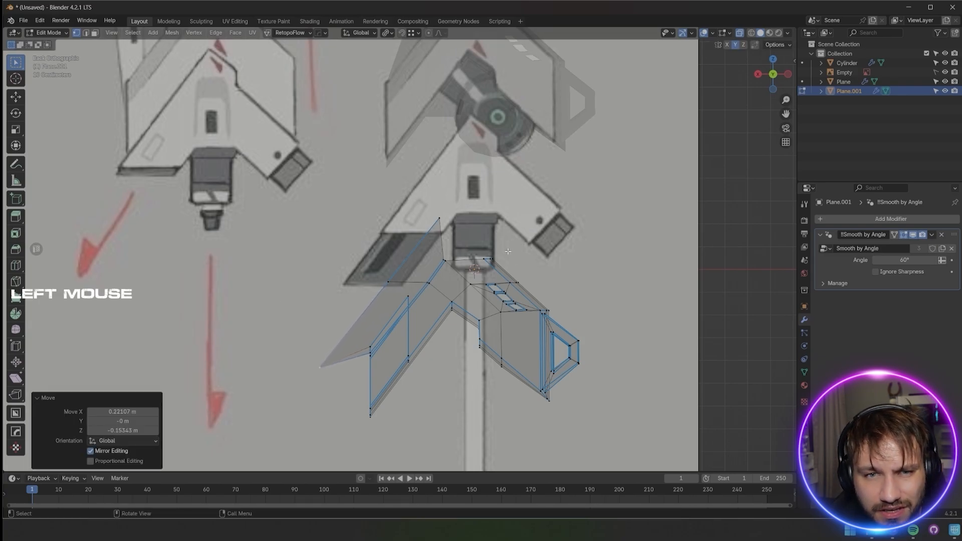
Flatten the vertices along the copied guard's top edge by scaling them on the Z axis
left_click_drag(437, 265, 437, 265)
key("s")
key("z")
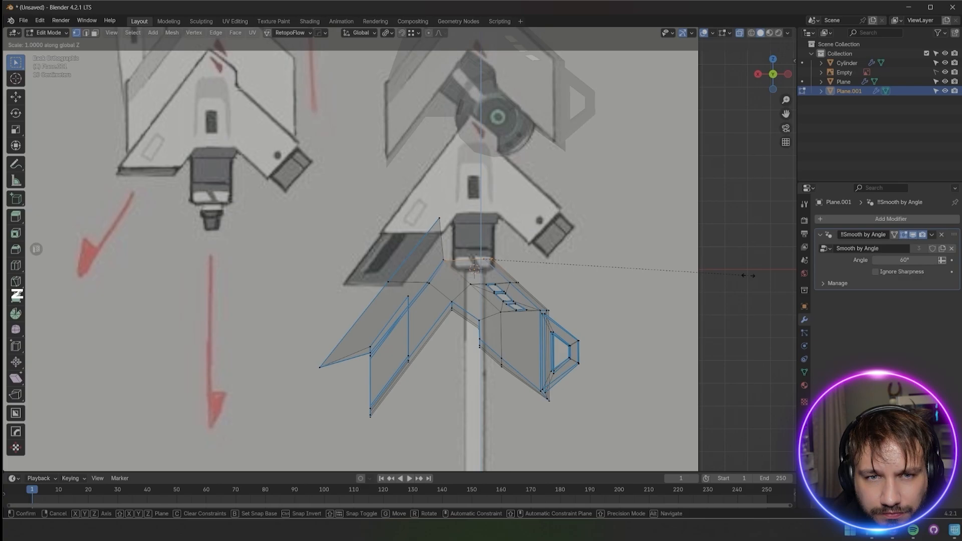
left_click(488, 263)
mouse_move(563, 307)
middle_mouse_down()
mouse_move(509, 337)
mouse_move(609, 335)
mouse_move(548, 283)
mouse_move(465, 310)
mouse_move(564, 305)
middle_mouse_up()
left_click(739, 33)
key("Tab")
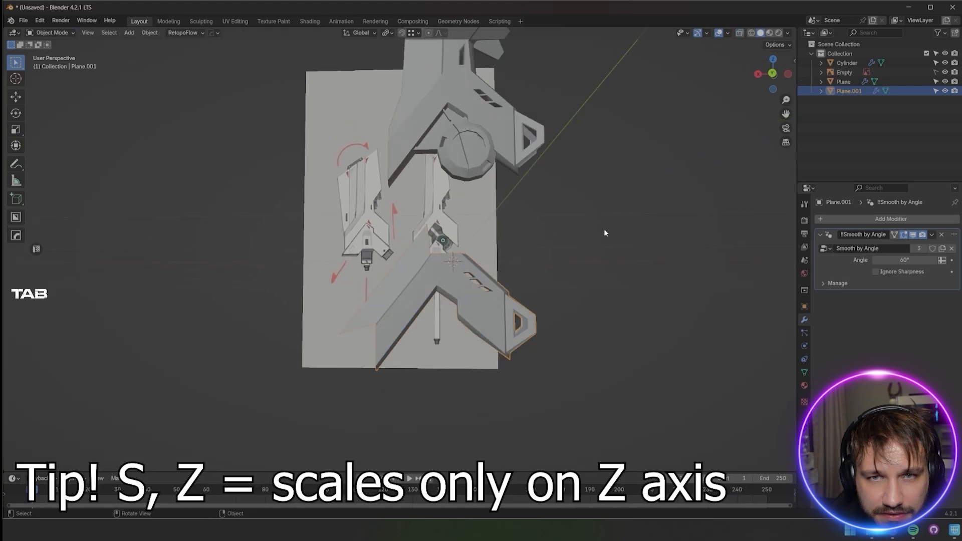
Delete faces of the triangular frame at the right end of the copied guard
middle_click_drag(603, 229, 590, 241)
scroll(543, 302, "up", 3)
key("Tab")
mouse_move(543, 301)
middle_mouse_down()
mouse_move(493, 305)
mouse_move(418, 330)
mouse_move(545, 283)
middle_mouse_up()
left_click(740, 34)
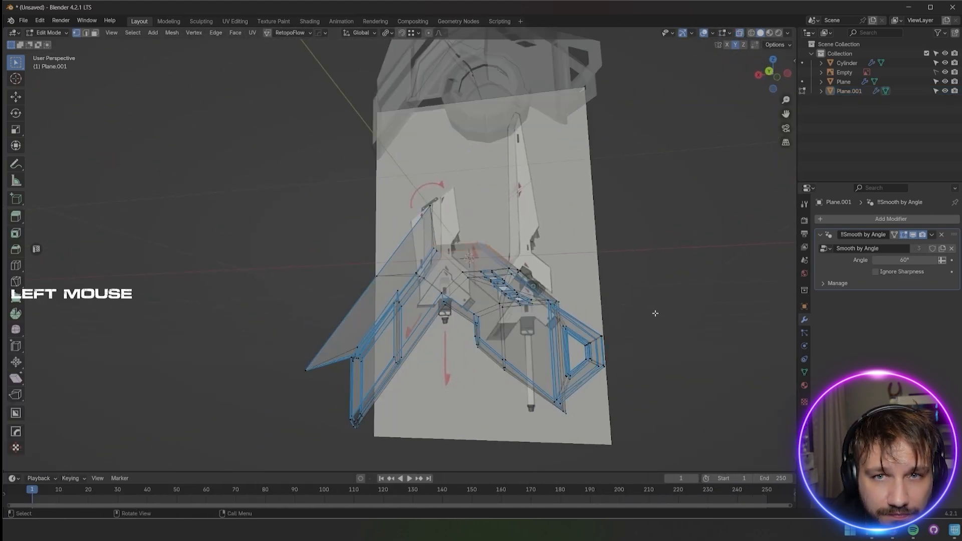
key("3")
left_click_drag(654, 287, 540, 396)
middle_click_drag(540, 396, 360, 212)
key("x")
left_click(574, 391)
left_click(739, 34)
Delete the leftover faces in the open slot where the copied guard's frame was attached
scroll(560, 357, "up", 4)
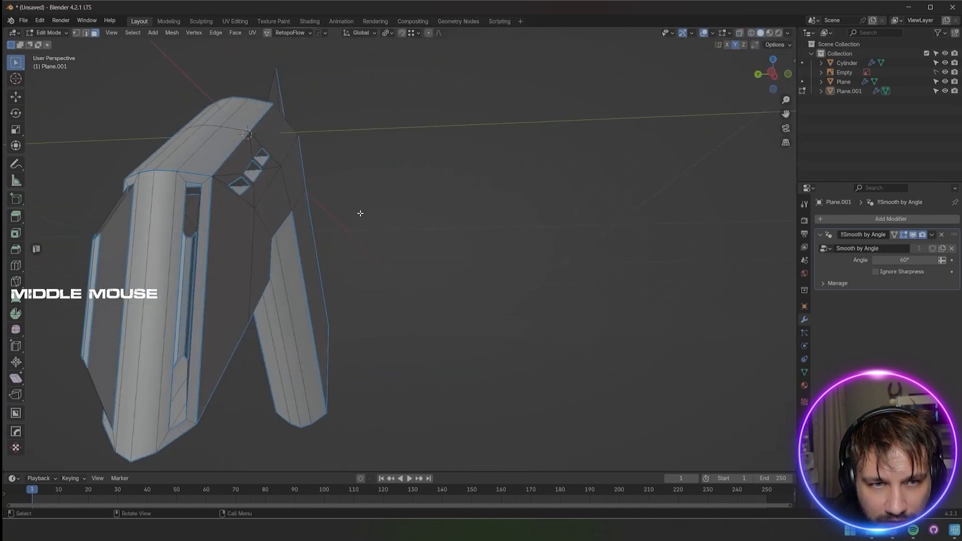
left_click(185, 248, "alt")
left_click(184, 252)
left_click(188, 260, "ctrl")
middle_click_drag(186, 264, 158, 266)
left_click(389, 213, "ctrl")
key("x")
left_click(423, 201)
Bridge the open edges of both side slots at the copied guard's right end with new faces
middle_click_drag(468, 213, 441, 225)
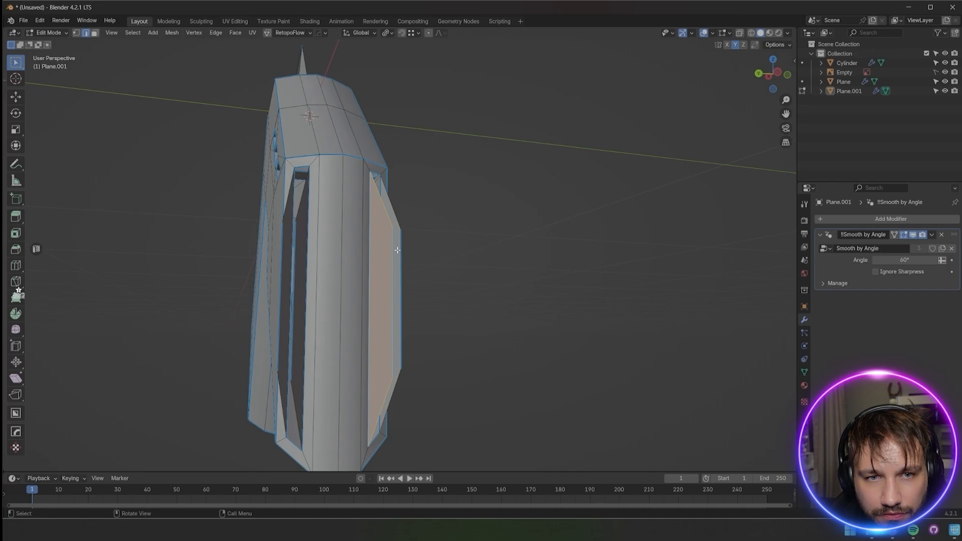
left_click(384, 353, "shift")
left_click(395, 331, "ctrl")
left_click(399, 316, "shift")
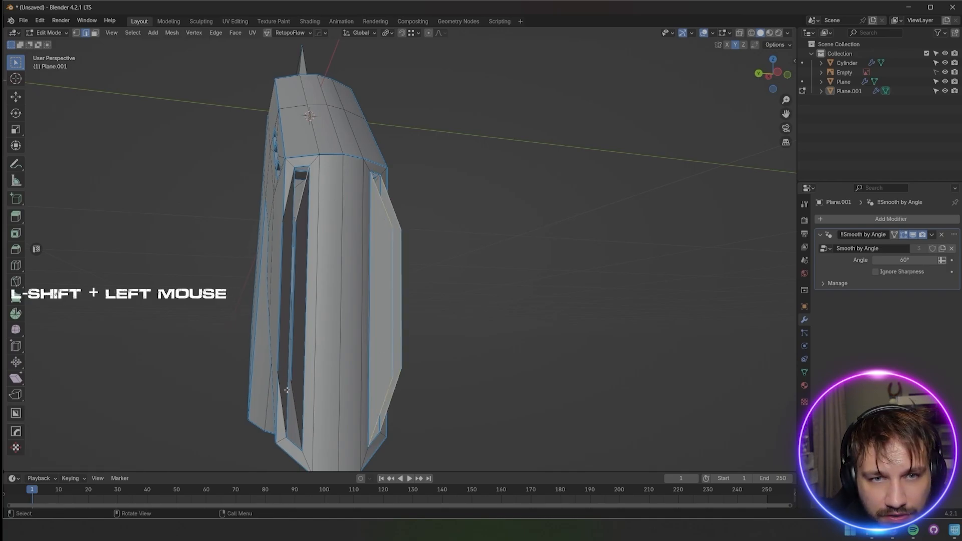
right_click(430, 300)
left_click(390, 90)
left_click(305, 210, "ctrl")
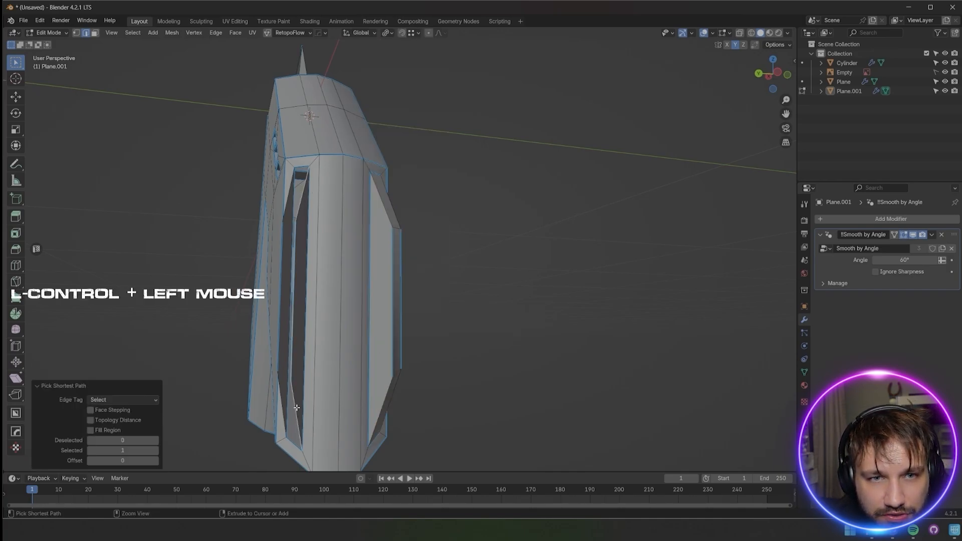
left_click(309, 203, "shift")
left_click(313, 196, "ctrl")
right_click(313, 197)
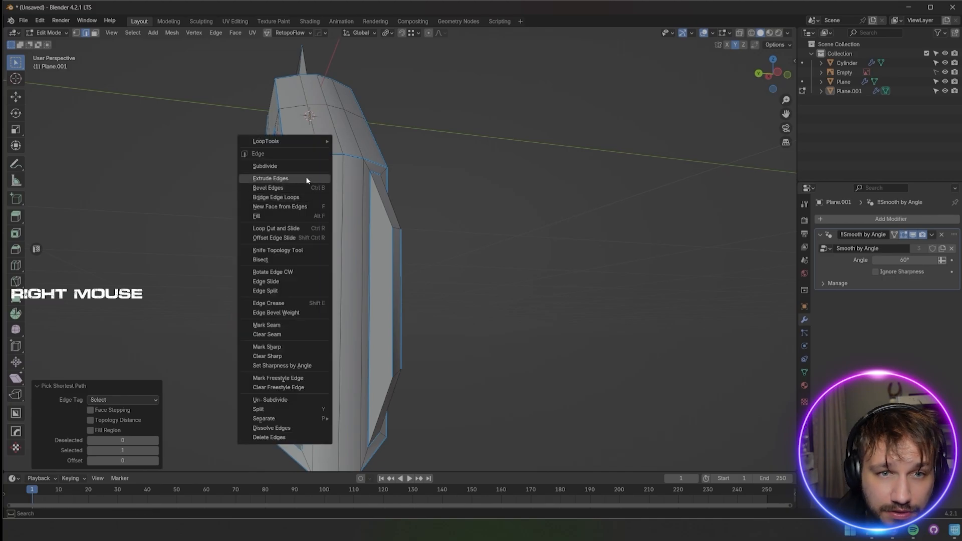
left_click(306, 196)
Try to narrow the bridged side faces at the copied guard's right end by scaling them along Y
mouse_move(306, 196)
middle_mouse_down()
mouse_move(365, 206)
mouse_move(308, 211)
middle_mouse_up()
scroll(365, 206, "down", 2)
left_click(427, 273)
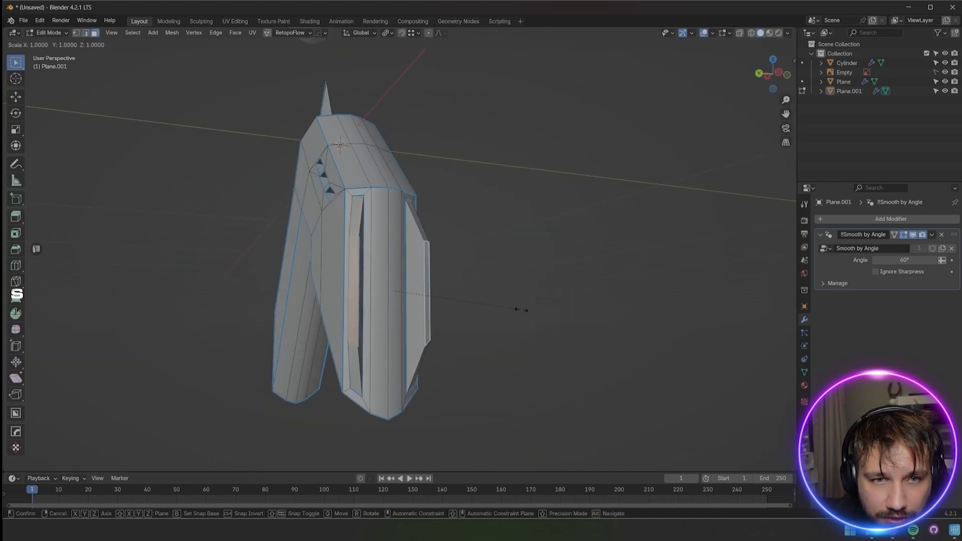
left_click(472, 294)
middle_click_drag(473, 294, 481, 306)
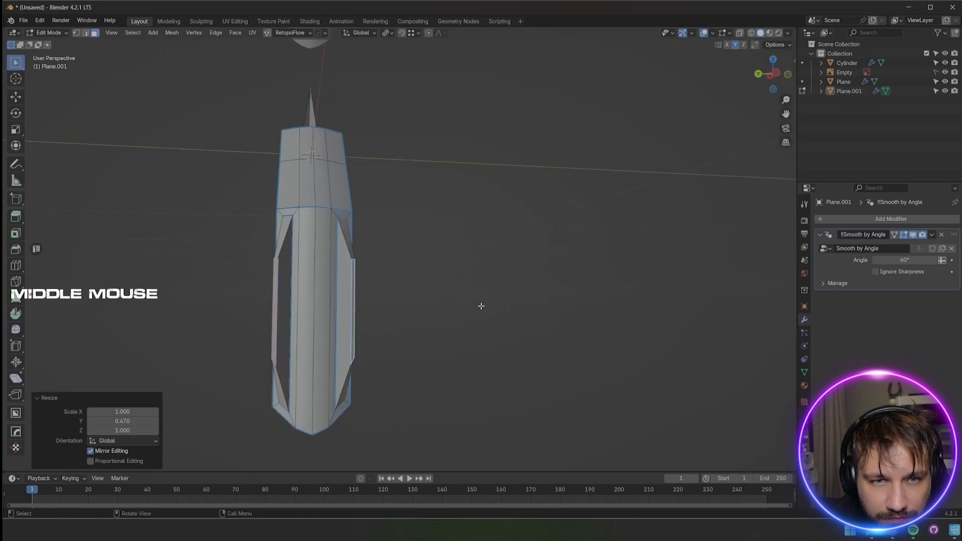
middle_click_drag(454, 315, 436, 300)
key("ctrl+z")
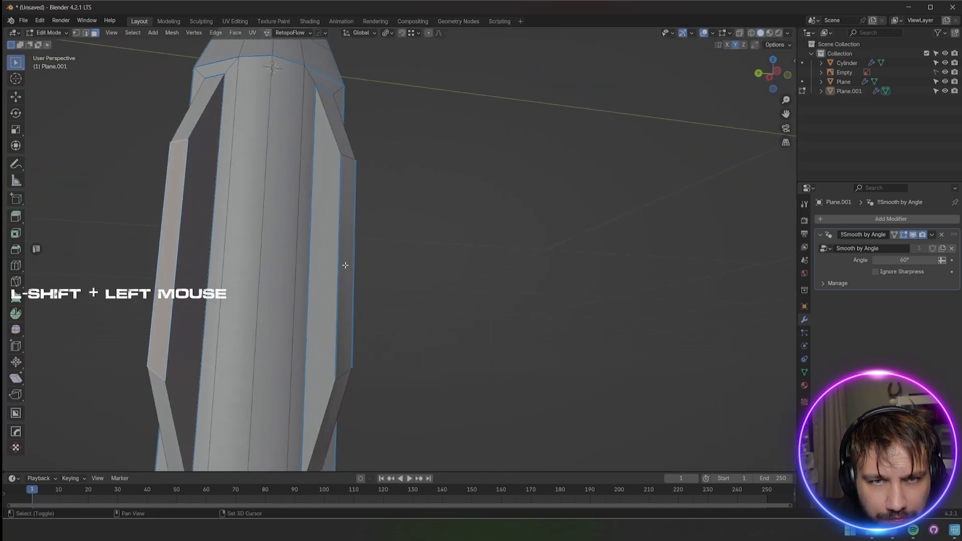
left_click(343, 273, "shift")
key("s")
key("y")
key("y")
right_click(482, 270)
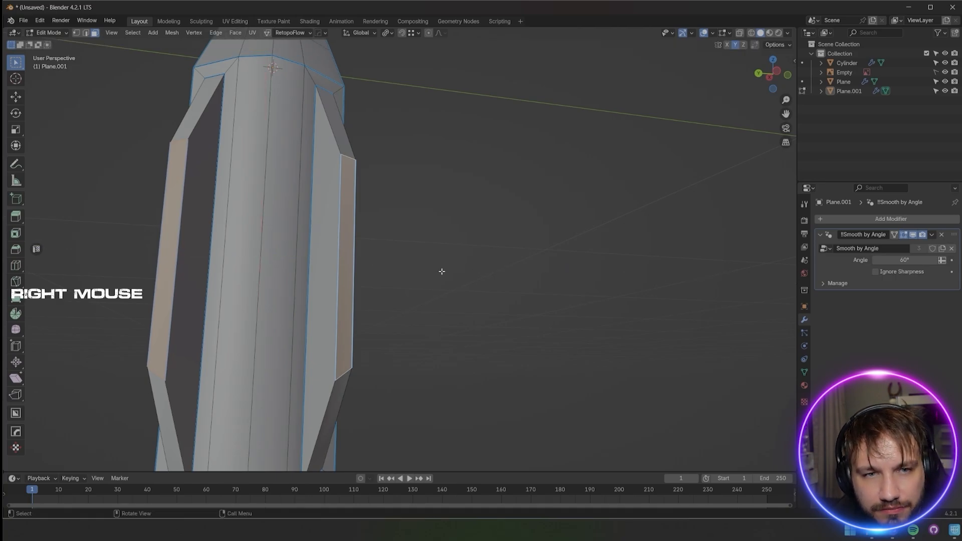
Move the peak vertex of the copied guard's left wing about 0.13 m along X and 0.18 m down in back view
middle_click_drag(440, 271, 497, 298)
scroll(443, 281, "down", 3)
scroll(471, 295, "down", 4)
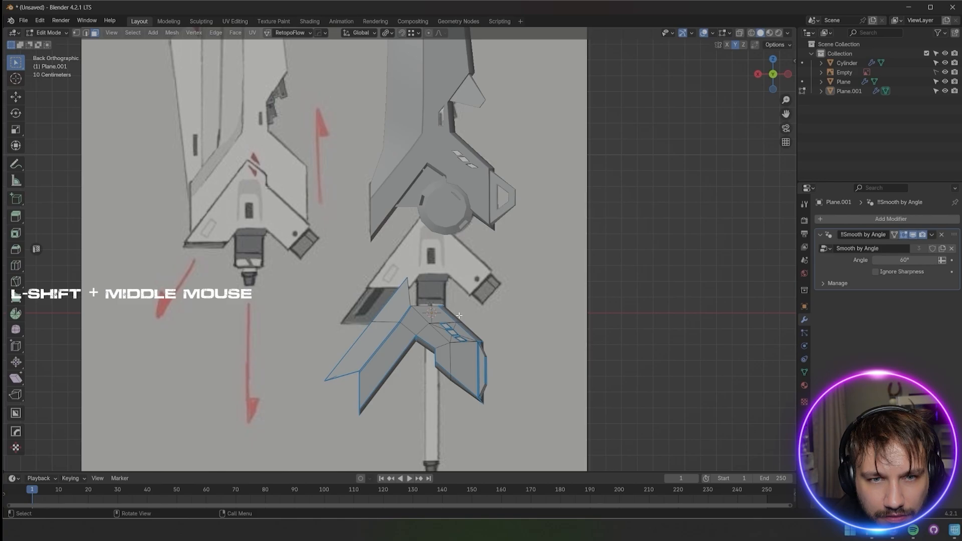
key("Tab")
key("Tab")
key("1")
left_click(404, 281)
key("g")
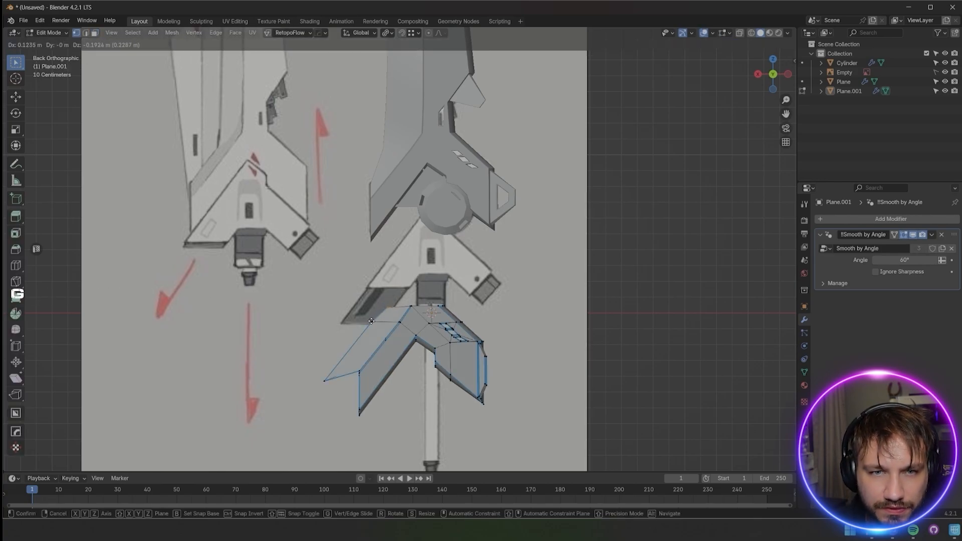
left_click(371, 320)
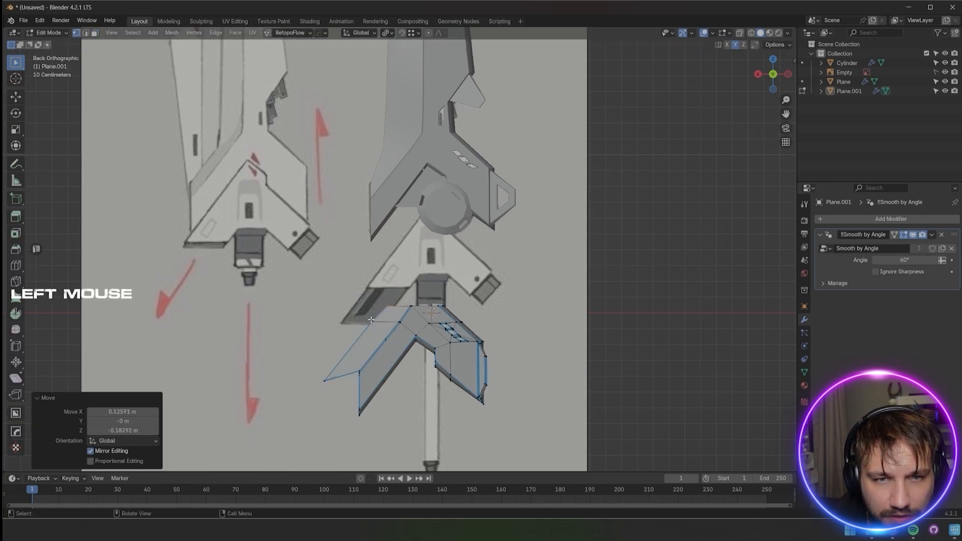
Align the left wing's upper vertices with the guard's neighbouring vertices and slide the top vertex along its edge
key("g")
key("z")
left_click(406, 309)
scroll(389, 307, "up", 3)
mouse_move(389, 307)
middle_mouse_down("shift")
mouse_move(385, 329)
mouse_move(386, 313)
middle_mouse_up("shift")
key("g")
key("x")
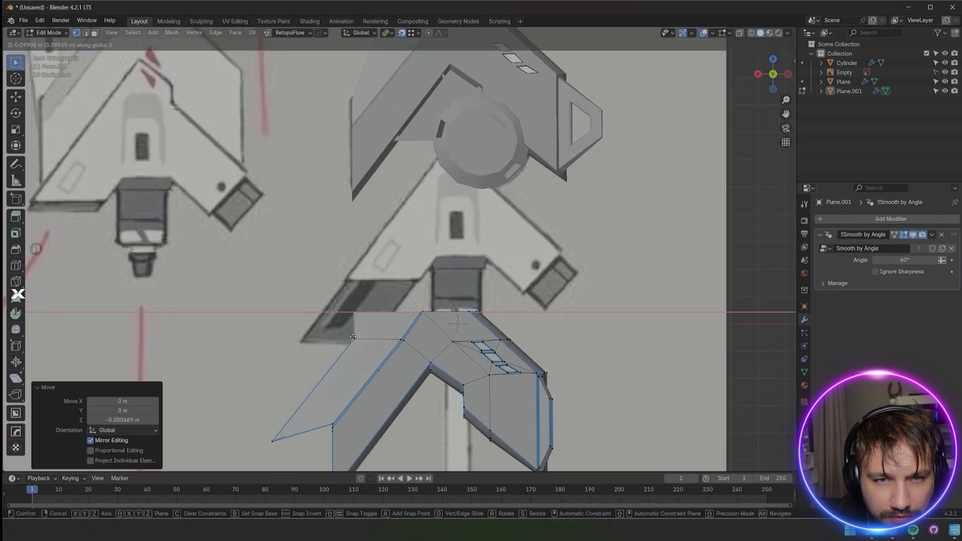
left_click(364, 310)
left_click(366, 316)
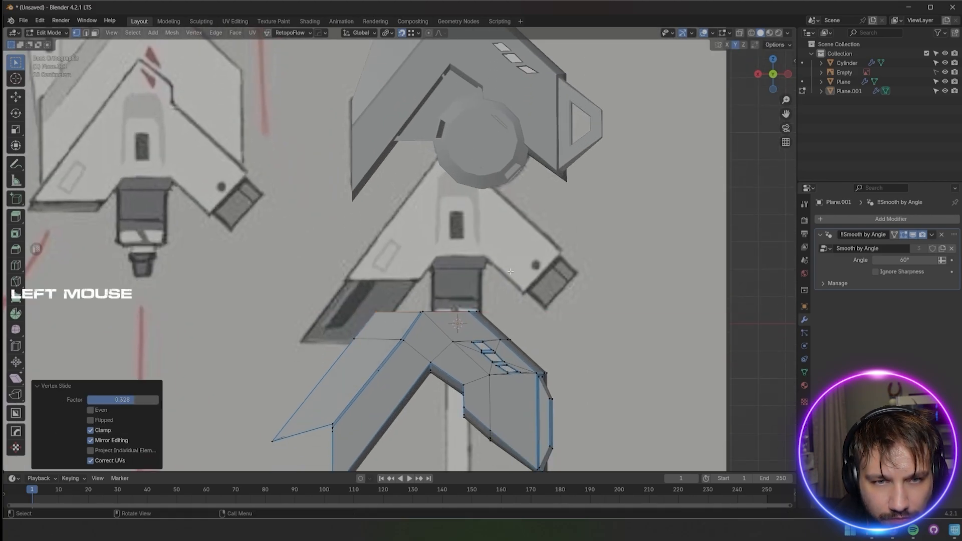
Fill the open gap on top of the guard's centre with faces between the front and back edges
middle_click_drag(366, 317, 388, 312)
left_click(387, 311)
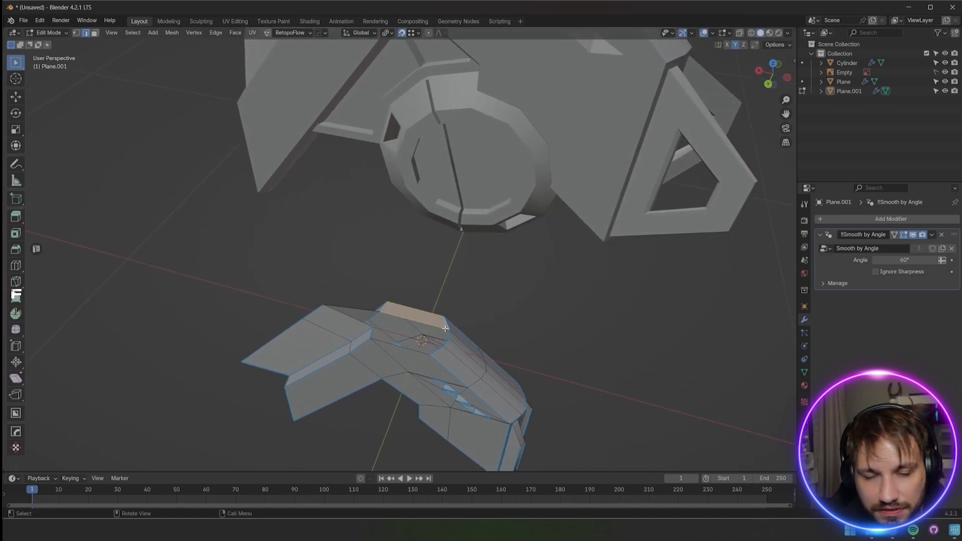
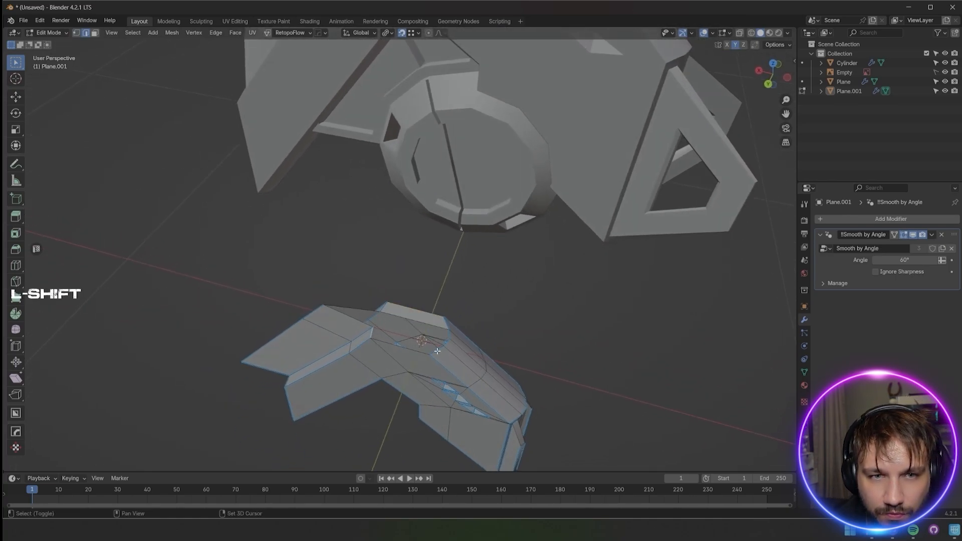
key("ctrl+r")
left_click(376, 319)
left_click(376, 319)
left_click(379, 315)
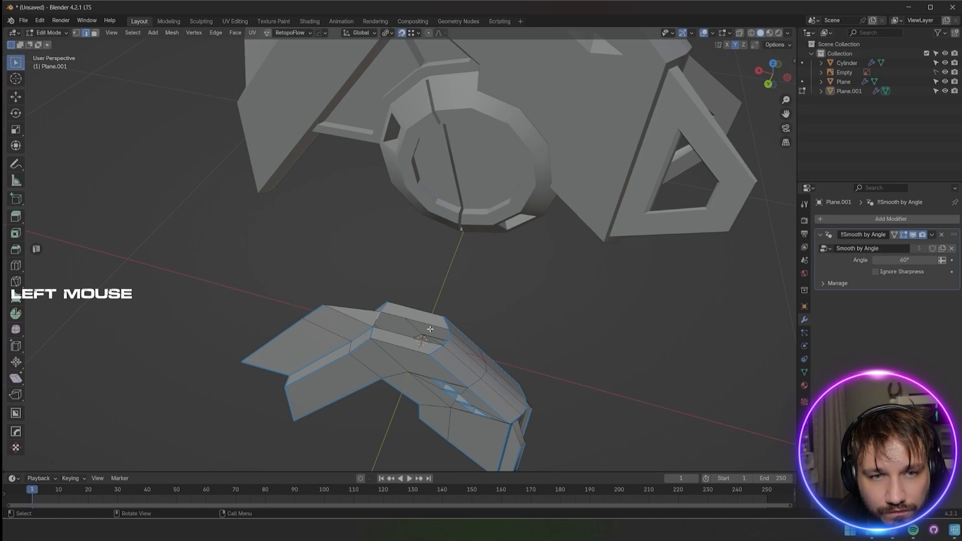
Inset the guard's top centre faces about 0.02 m and extrude them inward about 0.063 m to form a recess
middle_click_drag(513, 309, 445, 310)
left_click(440, 312, "ctrl")
key("i")
left_click(485, 287)
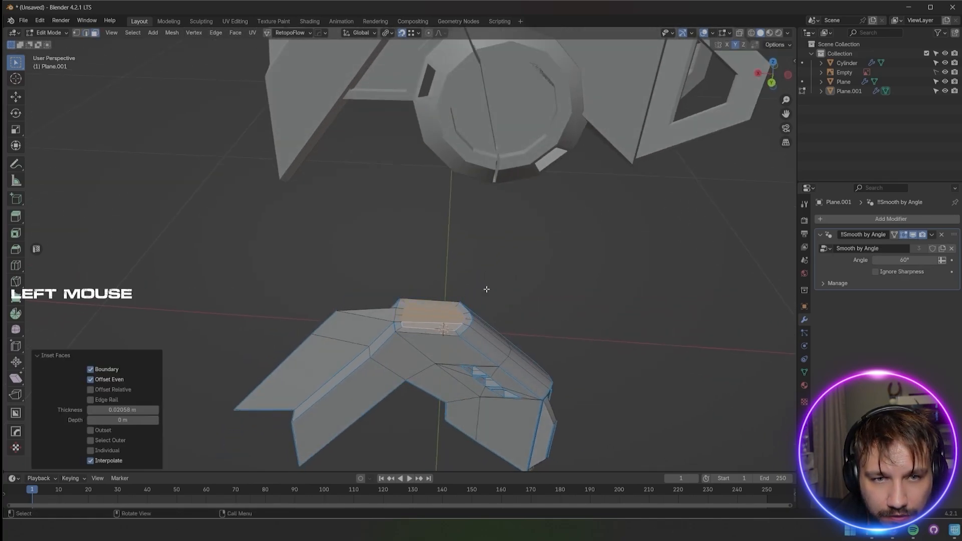
key("e")
left_click(465, 291)
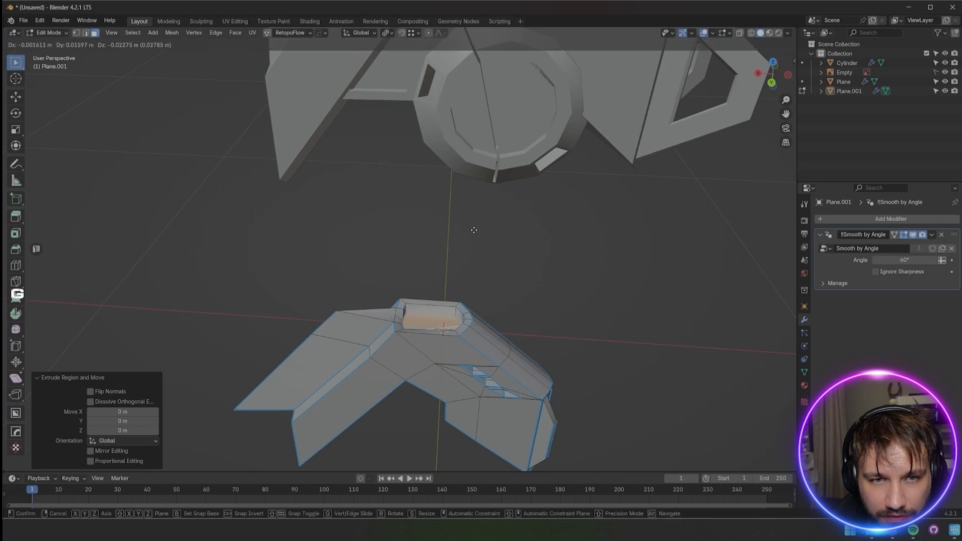
key("ctrl+z")
key("e")
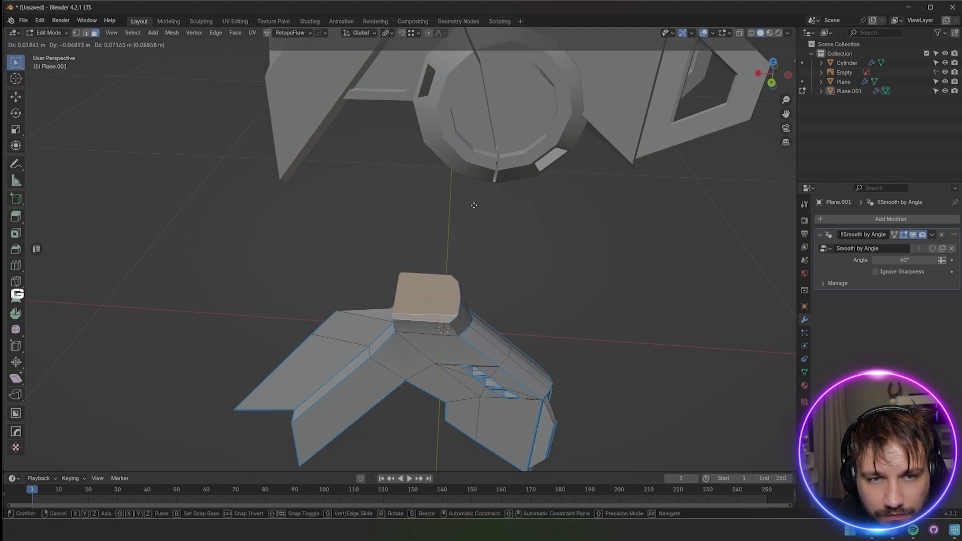
left_click(484, 249)
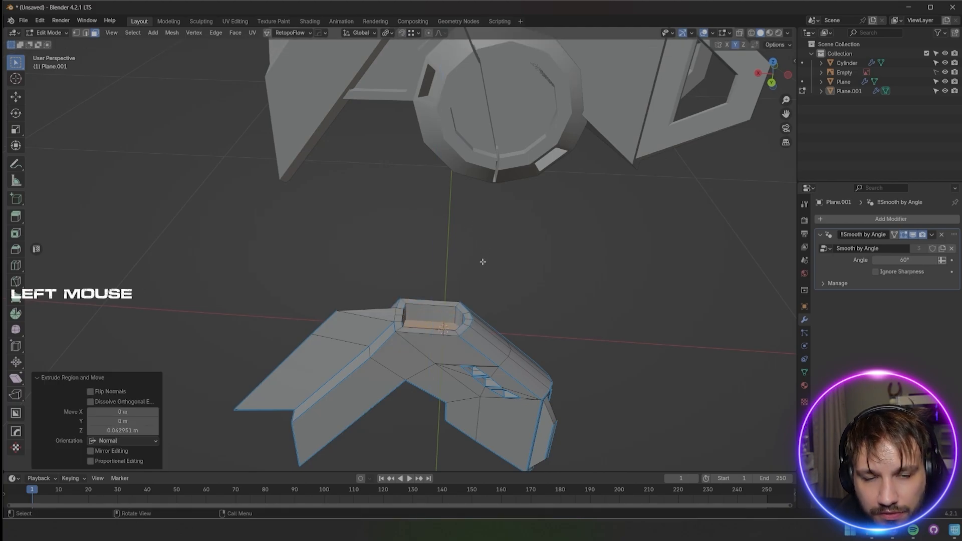
Duplicate the recess floor faces straight up above the guard and extrude them down about 0.26 m into a connector block
middle_click_drag(481, 262, 517, 261, "alt")
key("shift+d")
key("z")
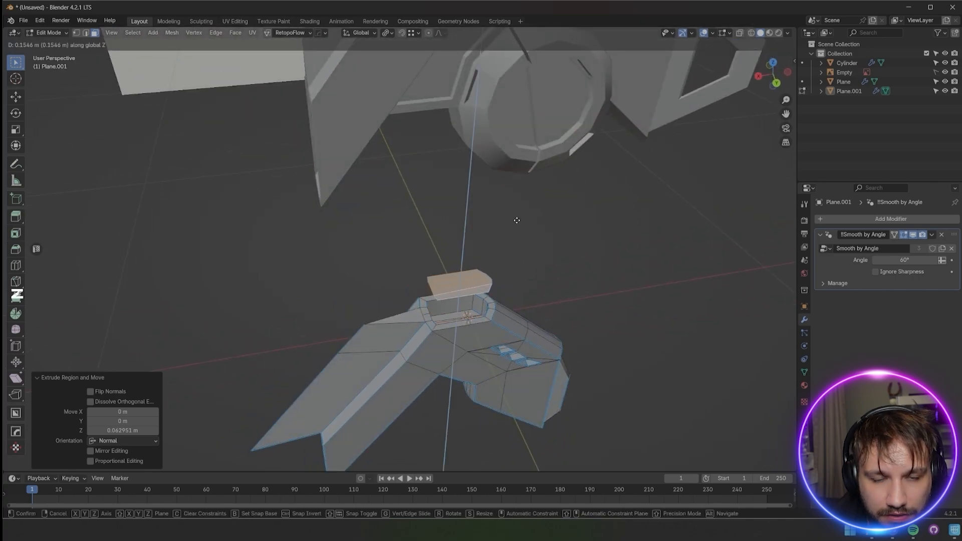
left_click(515, 215)
middle_click_drag(515, 215, 501, 240)
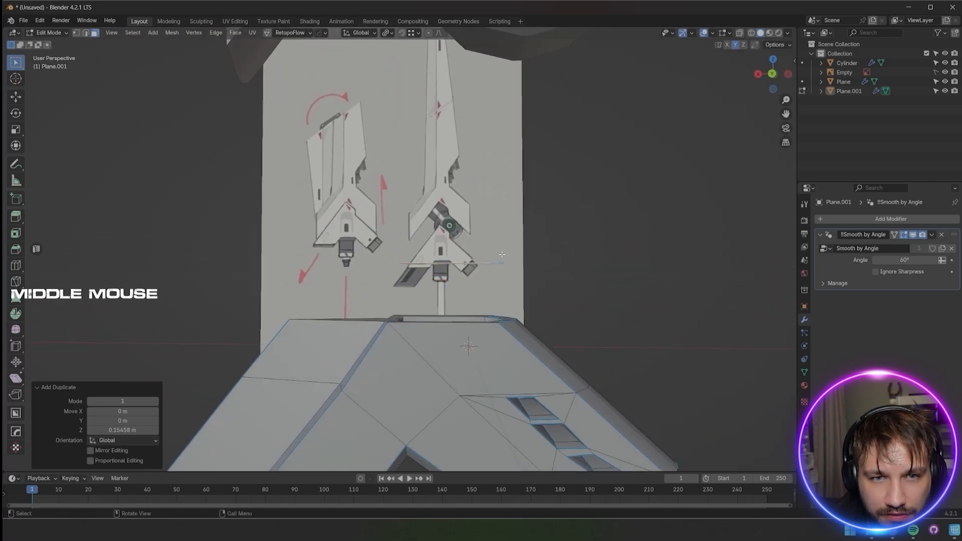
key("g")
key("z")
left_click(496, 176)
key("e")
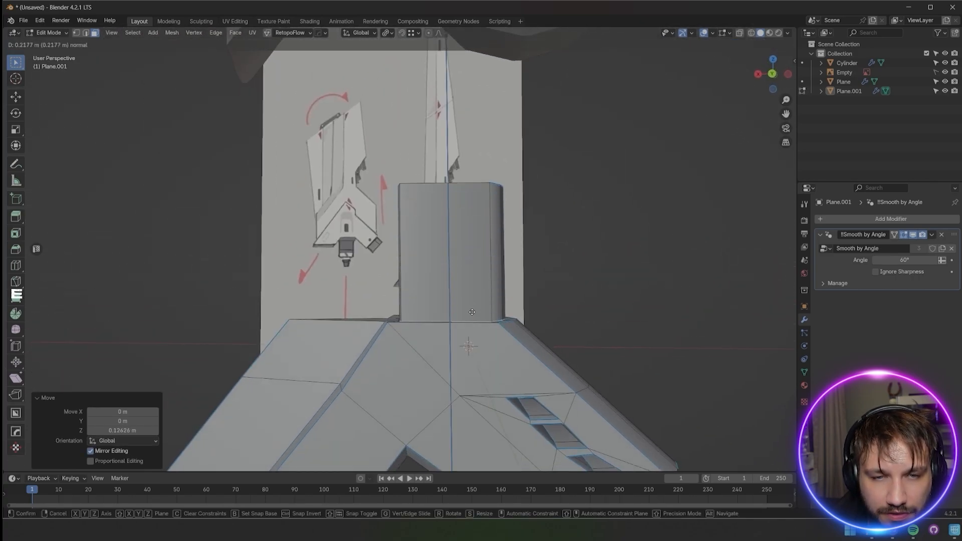
left_click(471, 320)
middle_click_drag(472, 321, 470, 268)
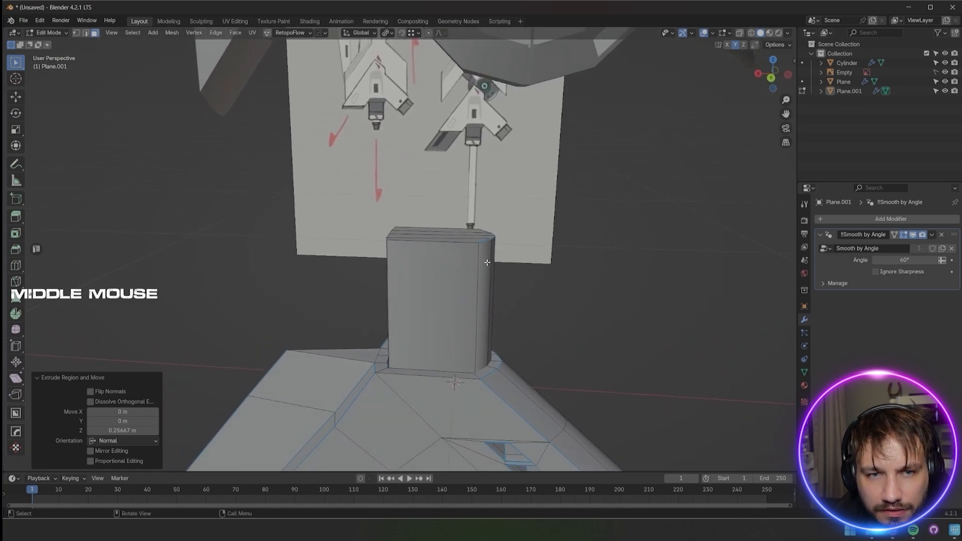
Scale the whole connector block to fit the recess and shift it about 0.005 m along X
key("l")
key("s")
left_click(541, 284)
middle_click_drag(541, 284, 580, 276)
key("g")
key("x")
left_click(607, 271)
scroll(579, 260, "down", 3)
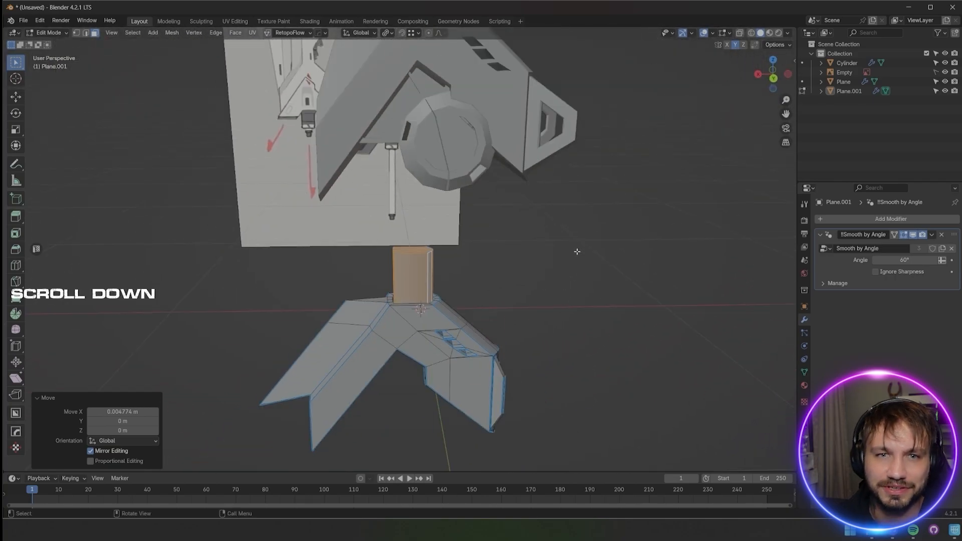
In Object Mode, raise the guard about 0.66 m along Z and adjust its position over the reference in back view
scroll(425, 283, "up", 1)
key("Tab")
middle_click_drag(503, 230, 501, 290)
left_click(418, 369)
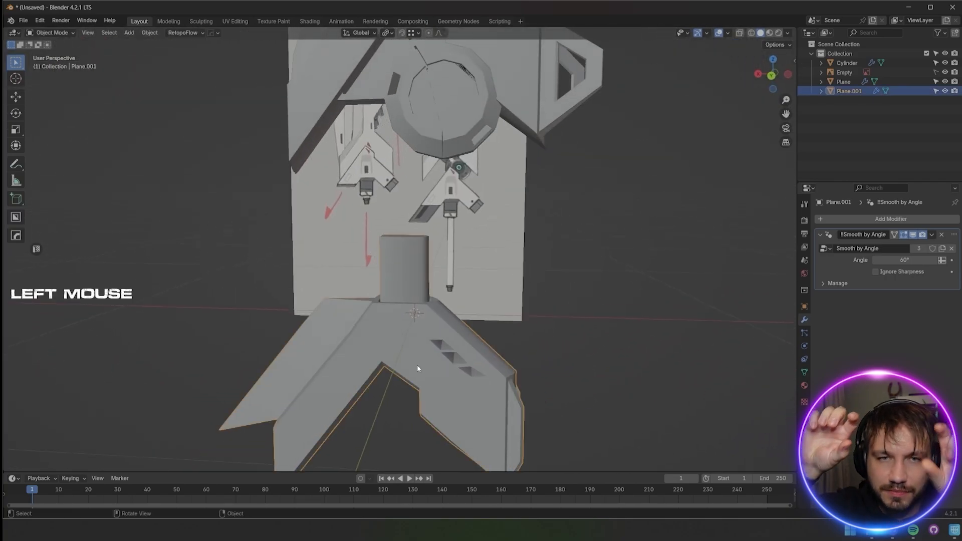
middle_click_drag(470, 352, 512, 344, "alt")
key("g")
key("z")
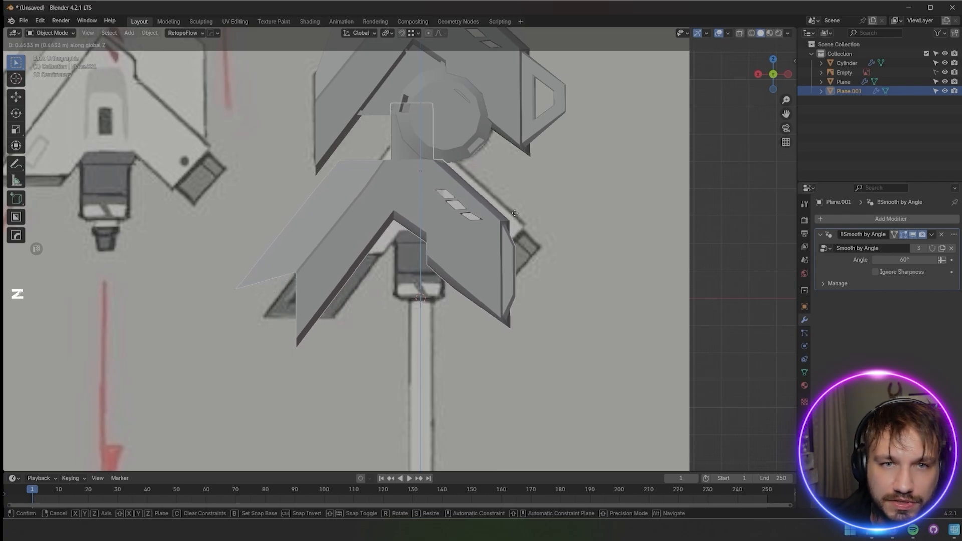
left_click(529, 223)
key("g")
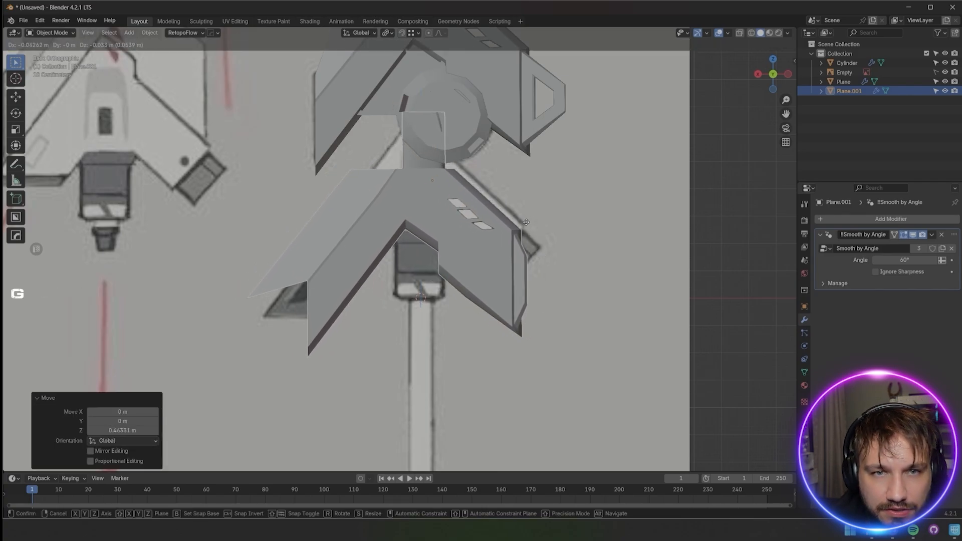
left_click(525, 222)
Move the left wing's outer tip vertex about 0.1 m inward along X and 0.14 m up in back view
scroll(543, 236, "down", 3)
middle_click_drag(543, 235, 660, 227)
scroll(551, 238, "up", 4)
middle_click_drag(481, 240, 451, 220)
scroll(451, 211, "up", 2)
key("Tab")
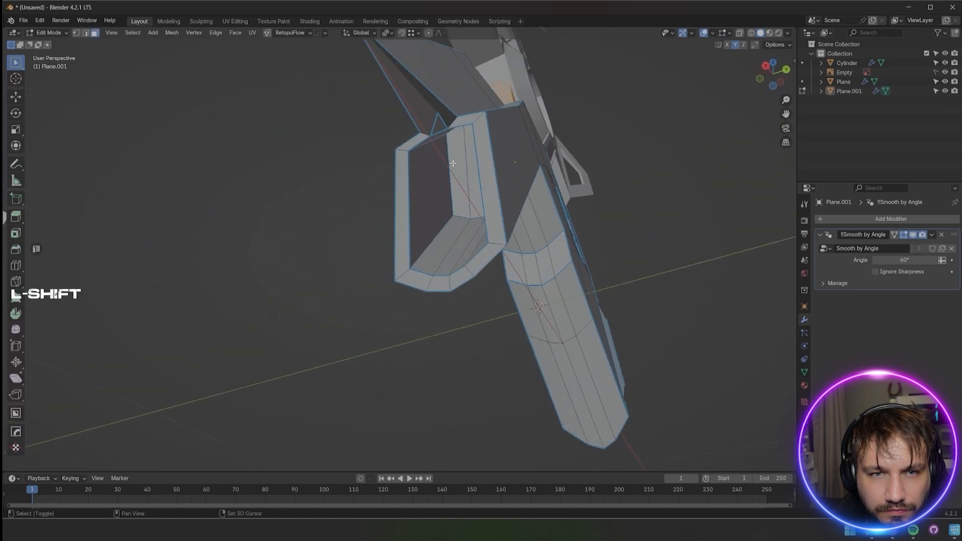
middle_click_drag(454, 163, 480, 245, "shift")
middle_click_drag(481, 245, 471, 299)
scroll(352, 360, "down", 2)
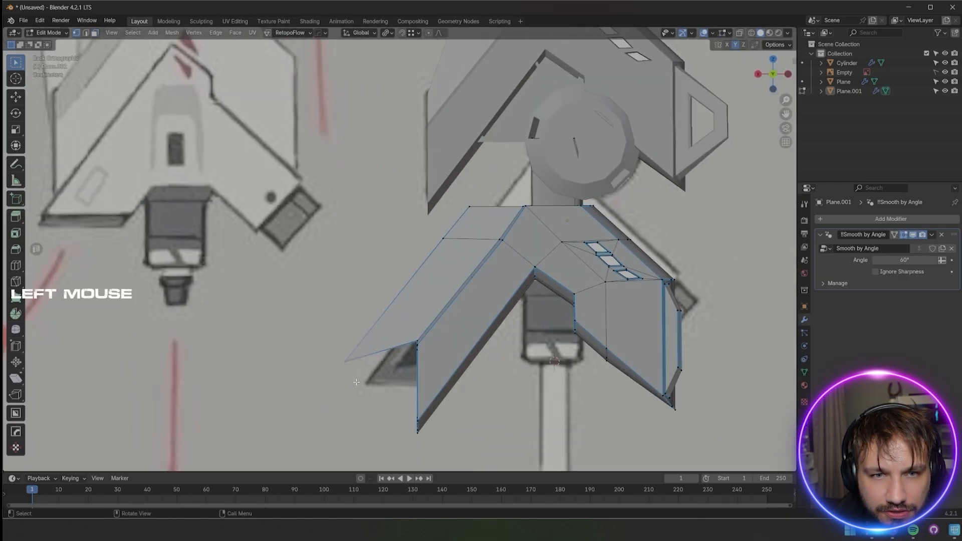
key("g")
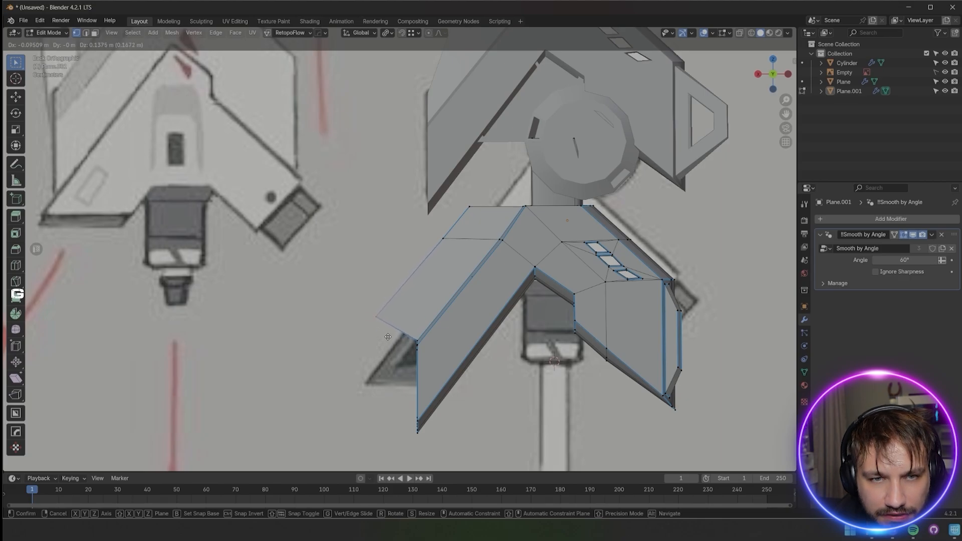
left_click(387, 336)
Delete the end faces that close off the tip of the guard's left wing
scroll(398, 362, "up", 1)
middle_click_drag(398, 363, 436, 318)
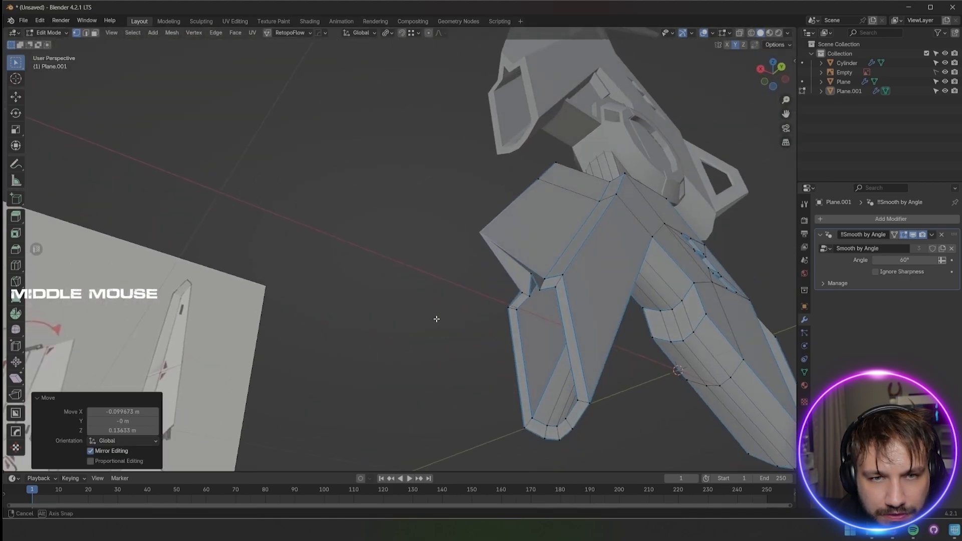
scroll(436, 318, "up", 3)
middle_click_drag(566, 301, 580, 294)
key("2")
left_click(561, 244, "alt")
left_click(564, 242, "shift")
middle_click_drag(564, 242, 506, 243)
right_click(548, 214)
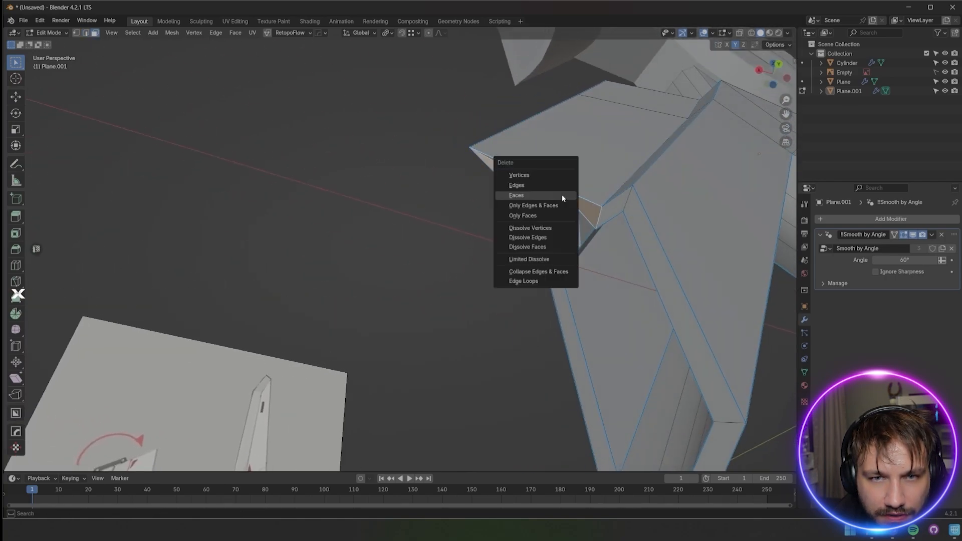
left_click(554, 189)
Extrude the left wing's open end edges diagonally outward, about 0.2 m along X and 0.24 m down
middle_click_drag(554, 188, 550, 264)
key("e")
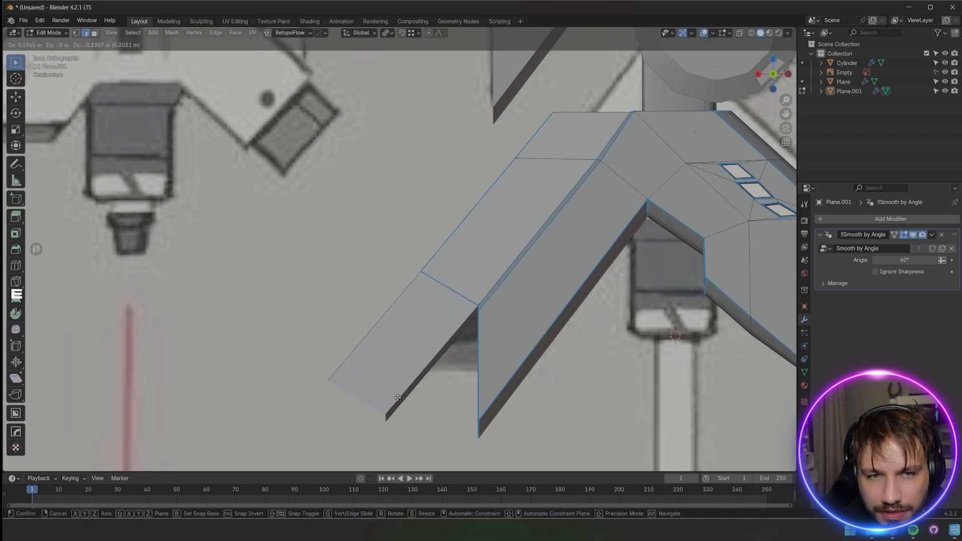
left_click(398, 404)
middle_click_drag(399, 403, 440, 270)
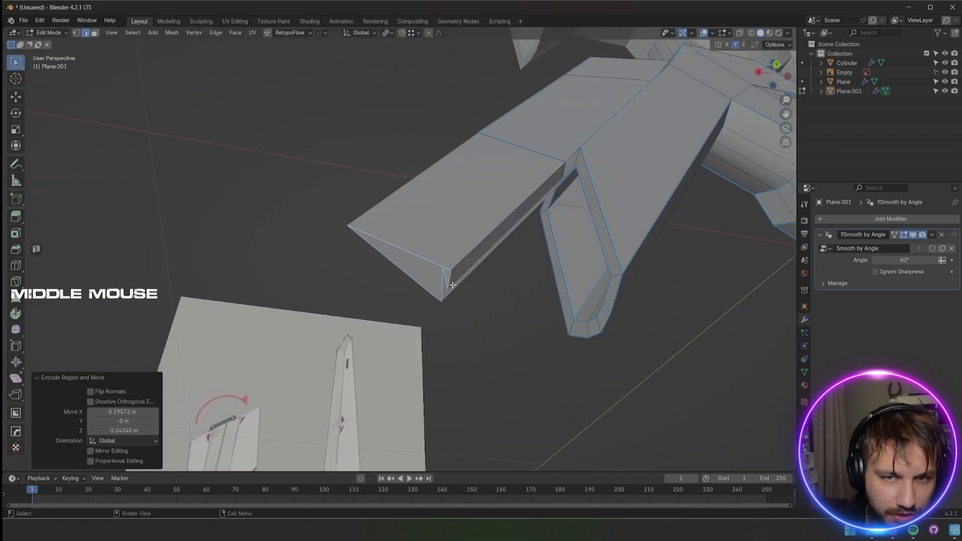
Try to reposition the inner corner vertex at the left wing's extruded end, moving it down along Z
left_click(440, 271)
middle_click_drag(490, 240, 527, 294)
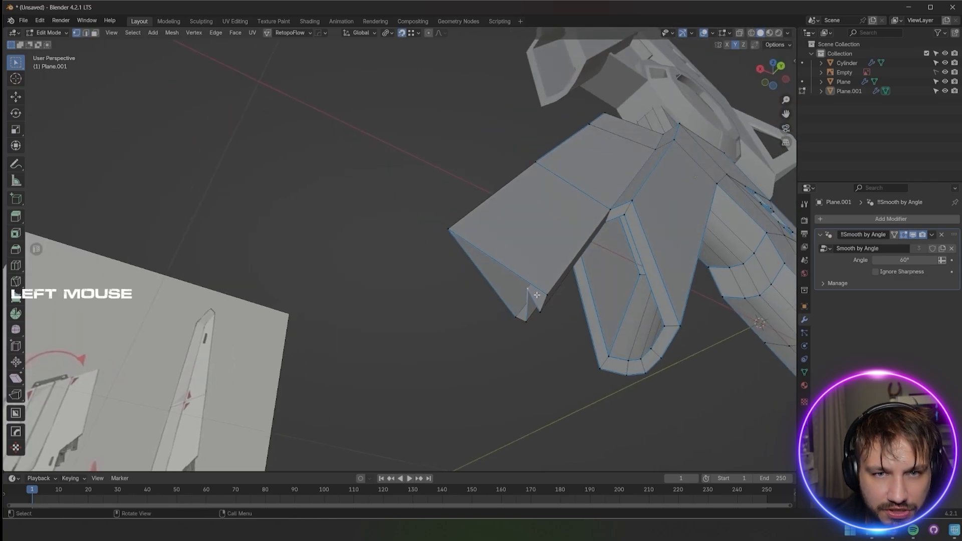
key("g")
key("z")
left_click(541, 295)
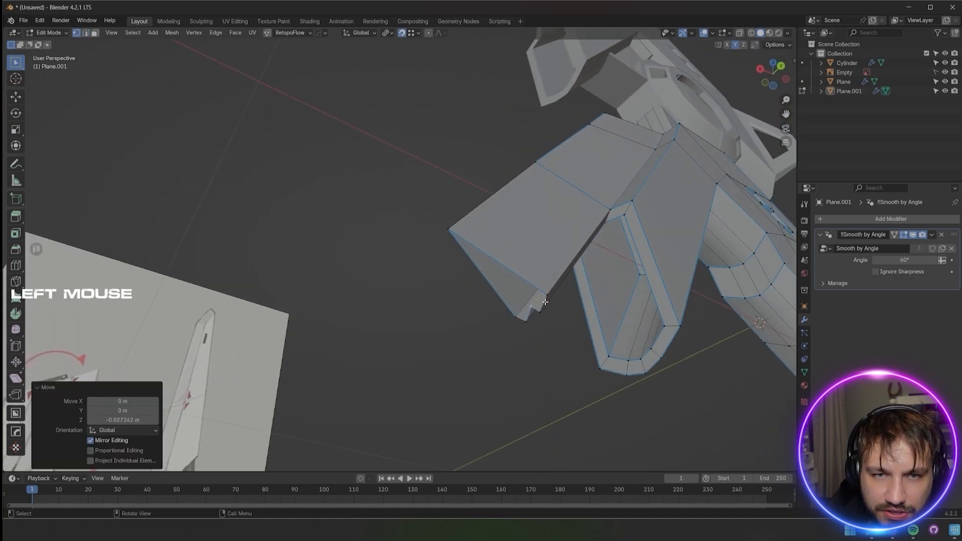
middle_click_drag(541, 296, 511, 324)
key("ctrl+z")
middle_click_drag(558, 299, 539, 305)
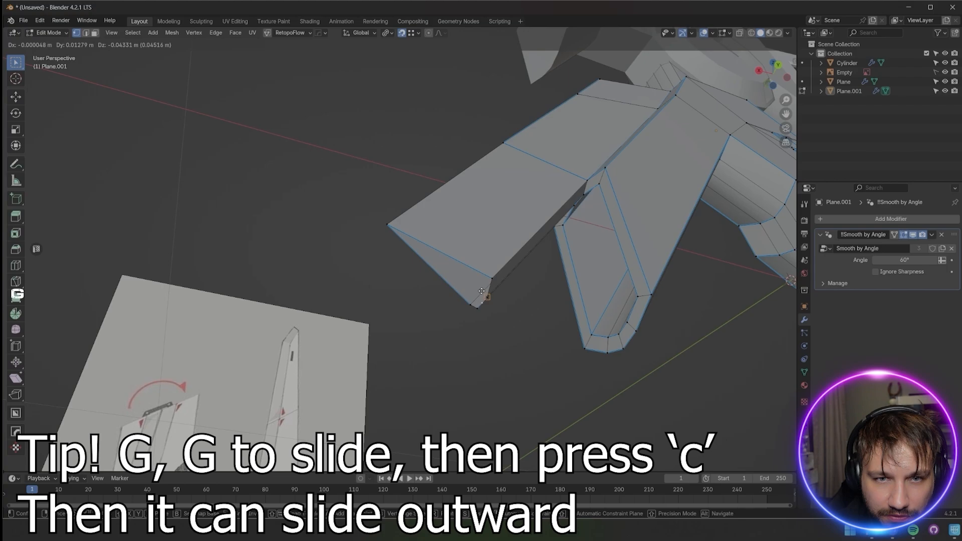
right_click(479, 274)
key("g")
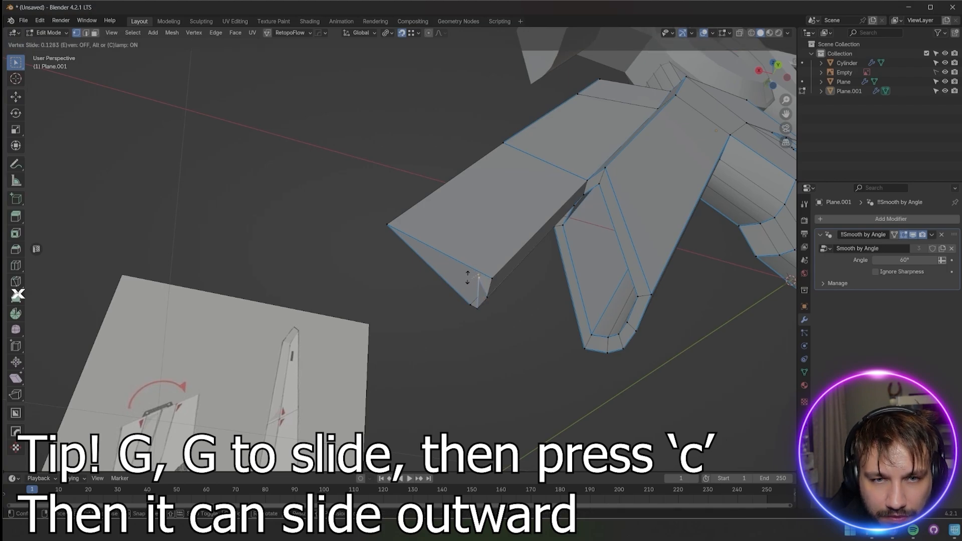
right_click(454, 283)
Slide the inner corner vertex of the left wing's end outward with clamping off, factor about -0.24, then level it with its neighbour in back view
key("g")
key("g")
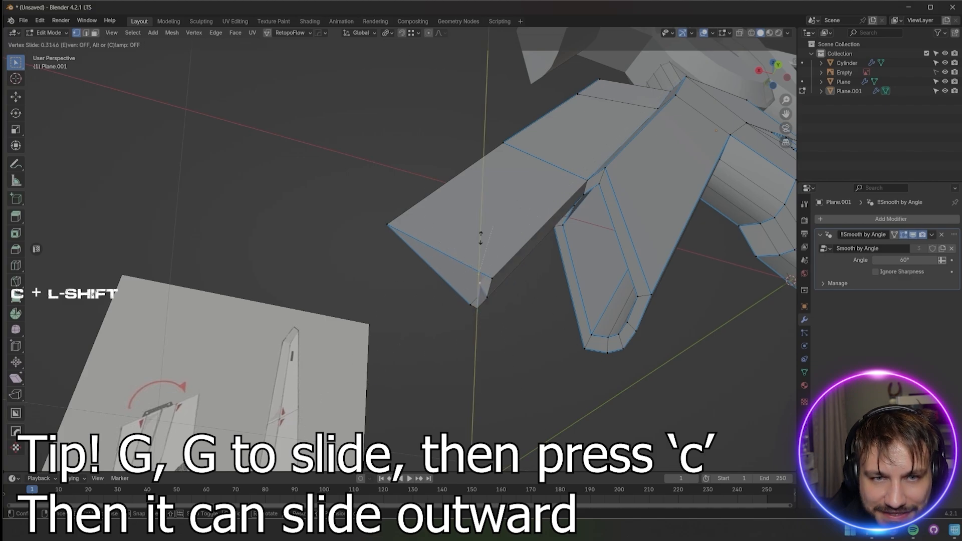
left_click(512, 211)
middle_click_drag(512, 211, 381, 406)
middle_click_drag(381, 406, 488, 327, "shift")
scroll(488, 327, "up", 1)
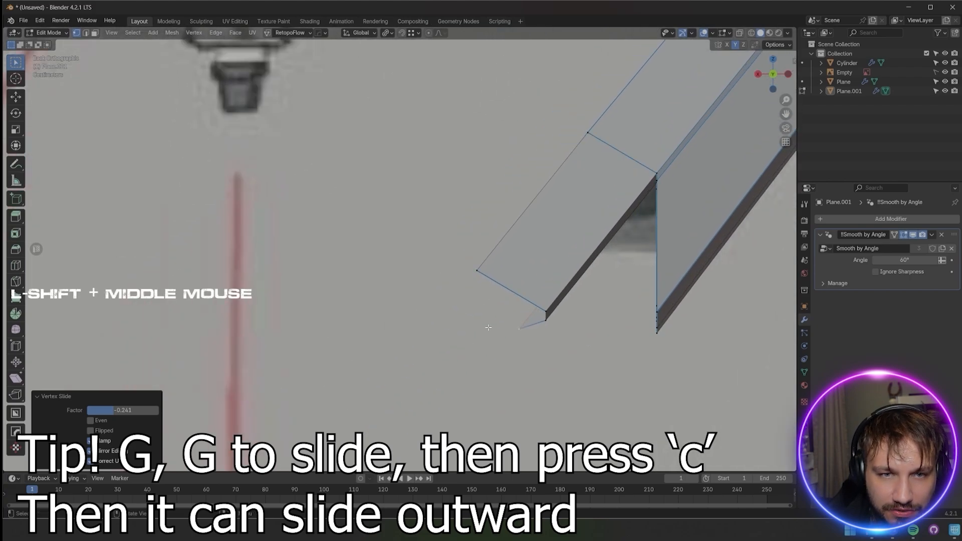
key("g")
key("g")
left_click(523, 318)
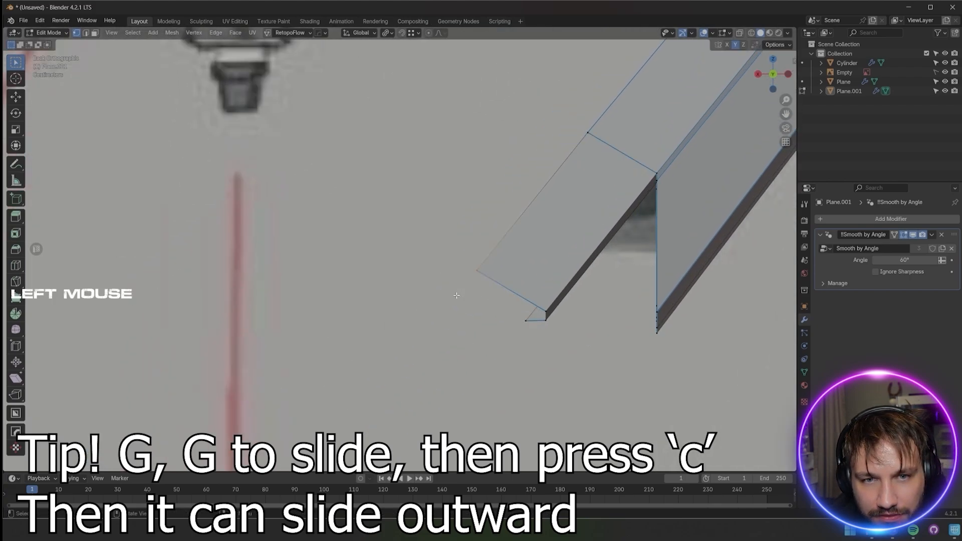
Slide the left wing's outer corner vertex past the end of its edge with clamping off, level with the inner corner
key("g")
key("g")
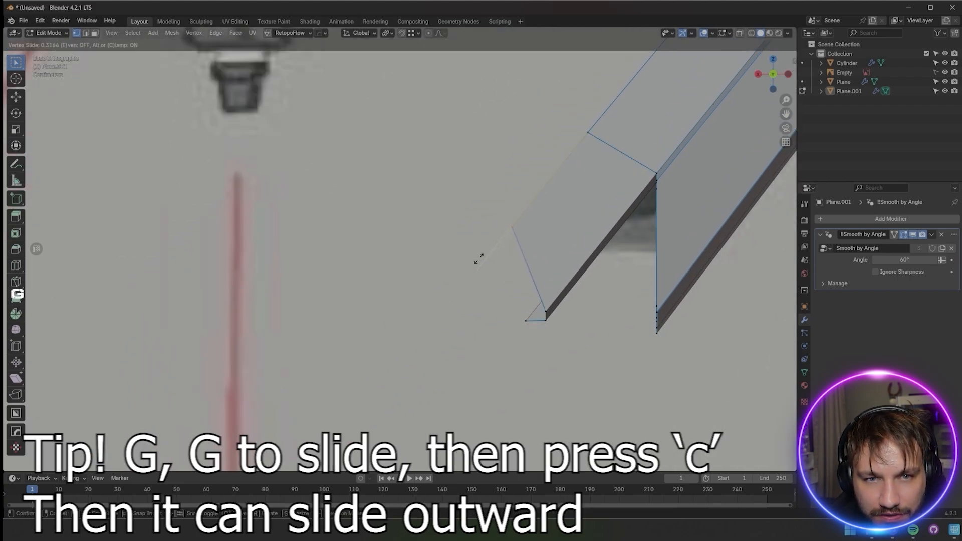
right_click(404, 346)
key("g")
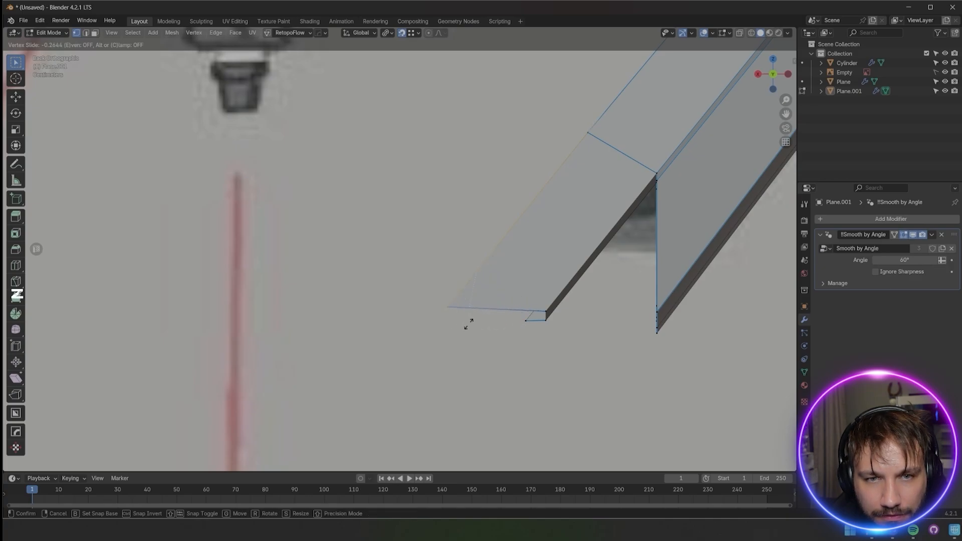
left_click(452, 331)
Slide the remaining upper inner corner vertex by a factor of about -0.07 to straighten the wing's end, and adjust the outer tip vertex
middle_click_drag(452, 331, 501, 316)
left_click(608, 322, "shift")
scroll(500, 315, "up", 5)
key("g")
key("g")
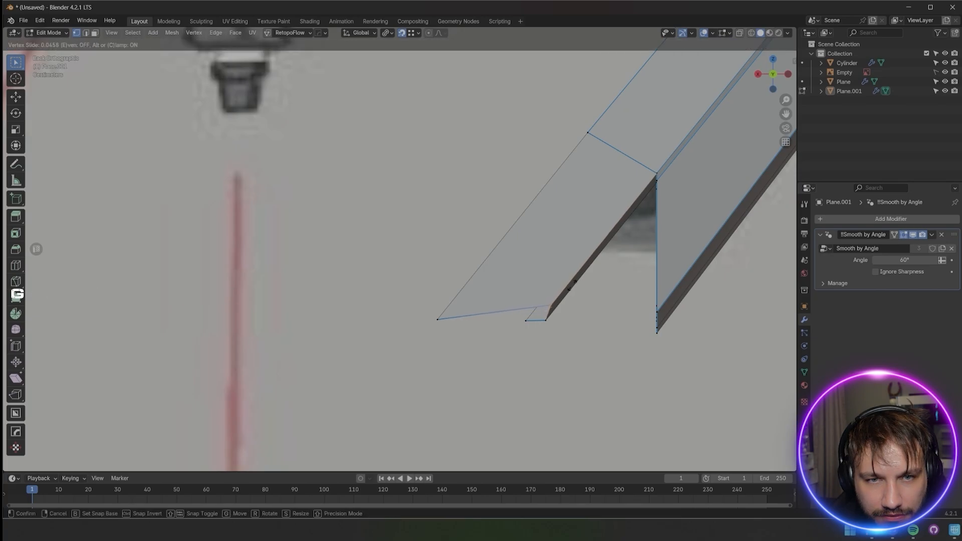
left_click(555, 302)
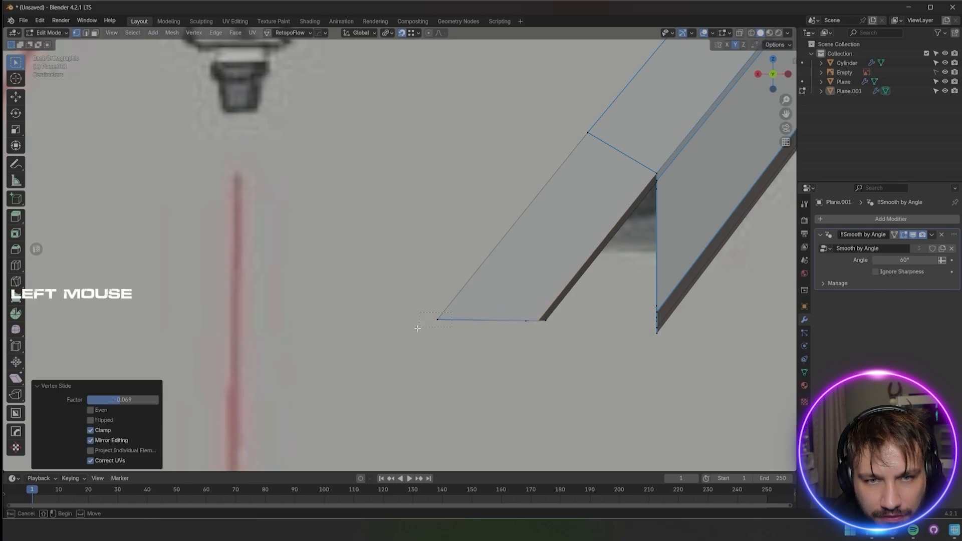
key("g")
left_click(420, 333)
Cut an edge across the left wing's end face with the Knife tool, starting from its corner
middle_click_drag(420, 334, 466, 186)
key("k")
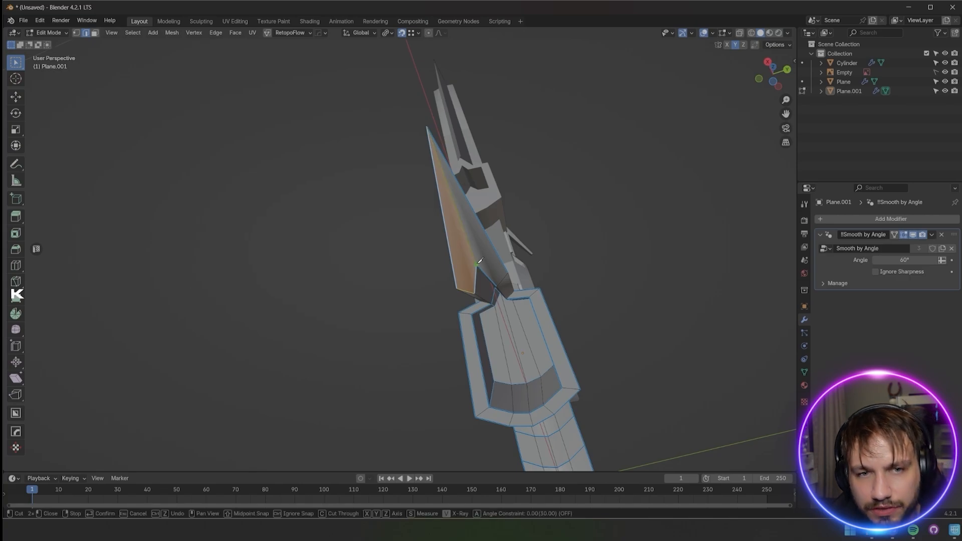
middle_click_drag(447, 263, 356, 288)
left_click(356, 289)
key("k")
left_click(465, 298)
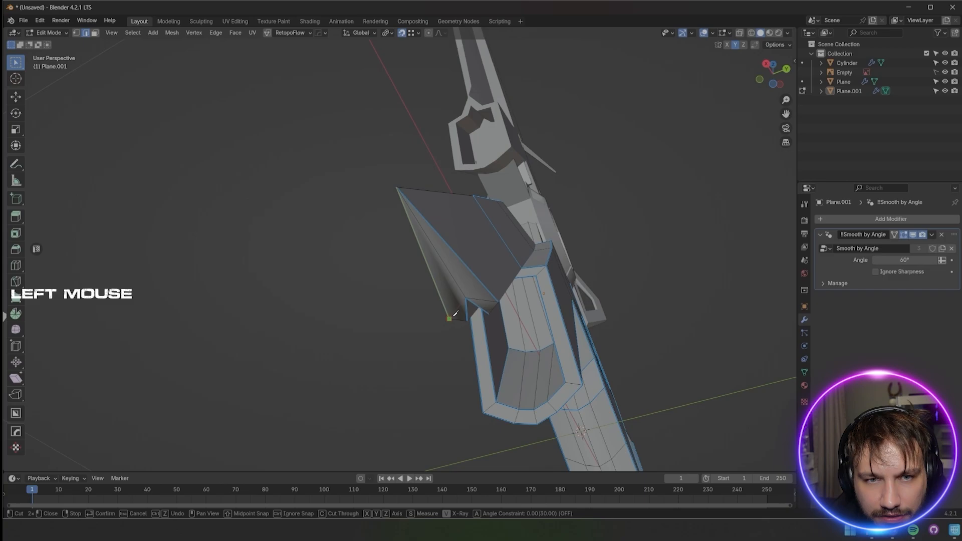
mouse_move(455, 313)
middle_mouse_down()
mouse_move(316, 266)
mouse_move(383, 284)
mouse_move(400, 248)
mouse_move(451, 296)
middle_mouse_up()
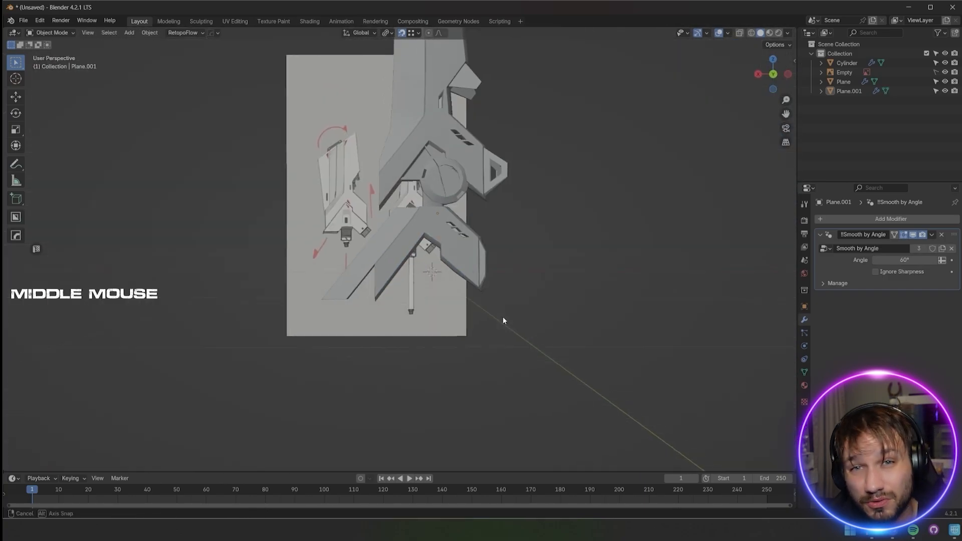
Add a loop cut to the neck below the round hinge with a slide factor of about -0.41, and delete the neck's top face
middle_click_drag(503, 321, 501, 300)
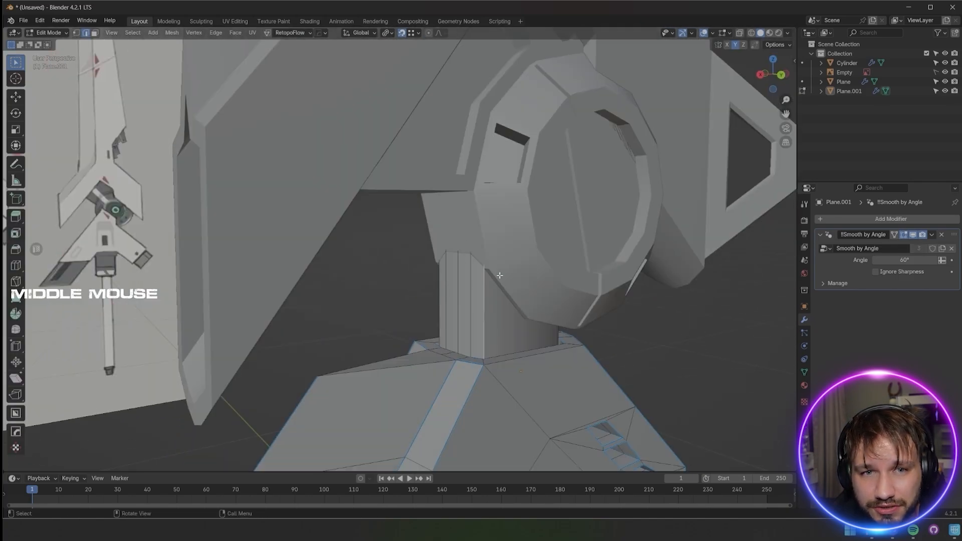
key("ctrl+r")
left_click(484, 289)
left_click(488, 327)
key("alt+z")
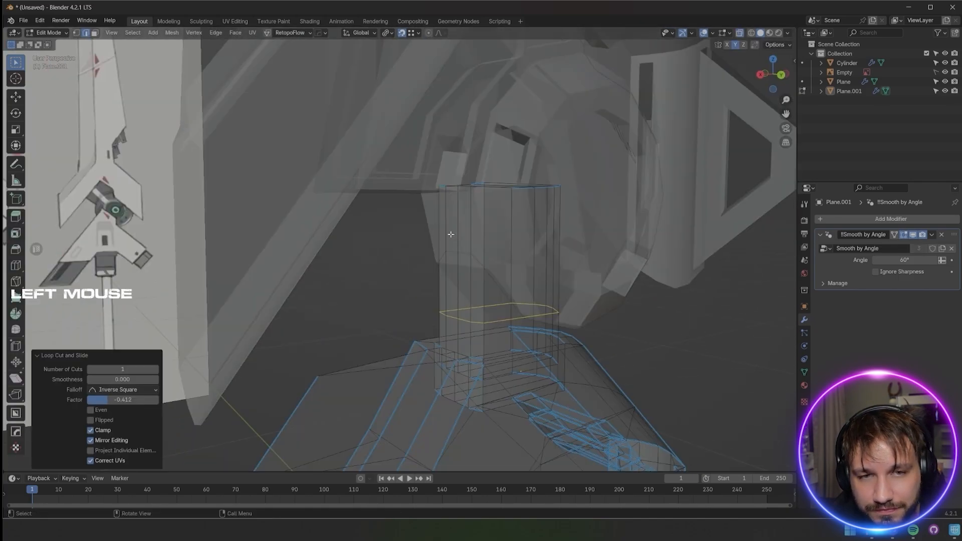
left_click_drag(537, 181, 538, 182)
key("x")
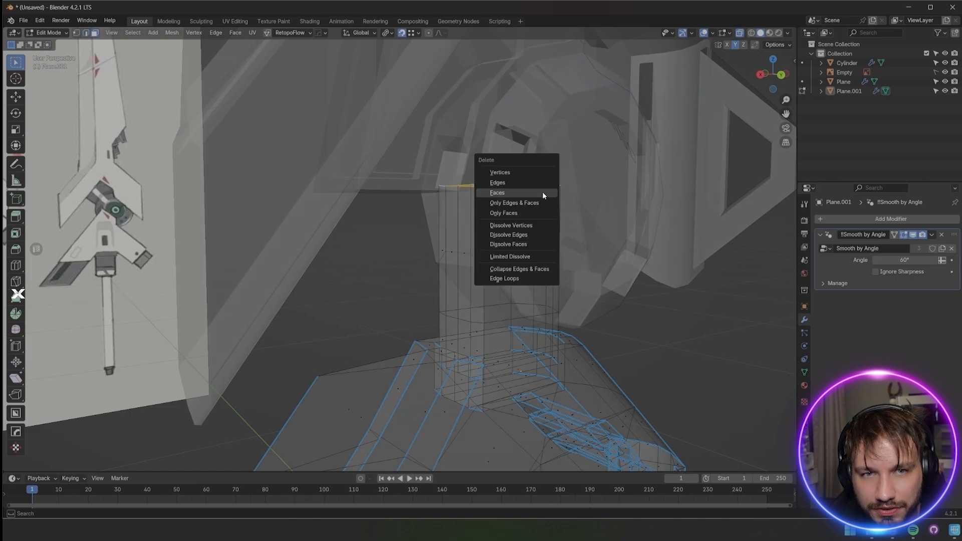
left_click(542, 194)
Move the upper outer edge of the neck away from the hinge toward the left wing in back view
left_click(440, 187, "ctrl")
middle_click_drag(440, 187, 483, 190, "alt")
key("g")
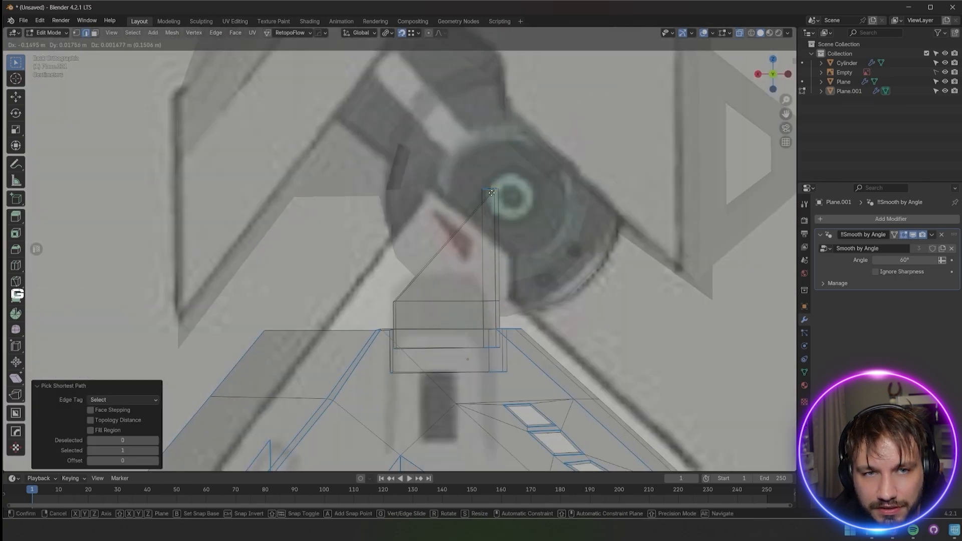
left_click(286, 188)
middle_click_drag(286, 189, 463, 217)
Try to widen the neck's moved upper edge by scaling it
key("s")
left_click(543, 182)
middle_click_drag(543, 183, 577, 236)
key("ctrl+z")
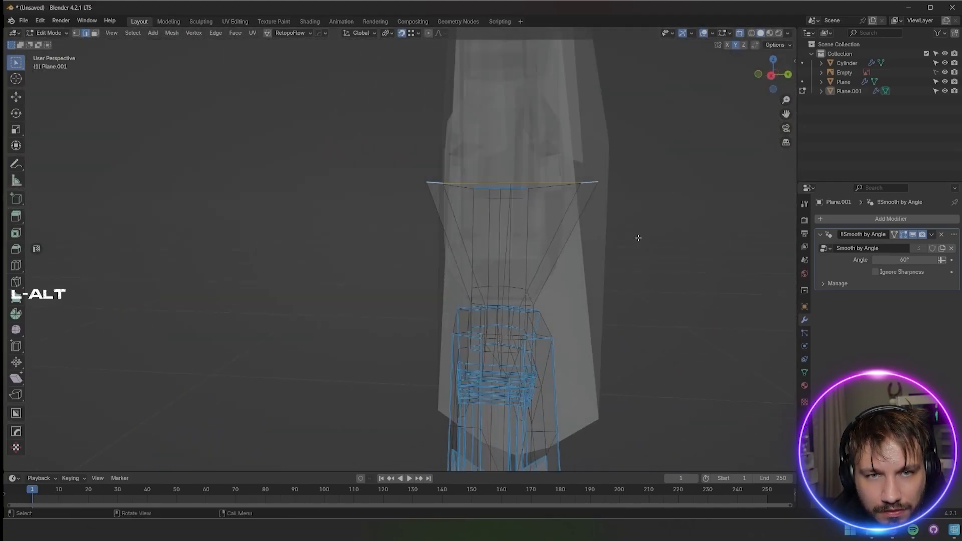
Move the neck's extended upper edge back toward the hinge along X and return to Object Mode
middle_click_drag(638, 238, 521, 250)
key("g")
key("x")
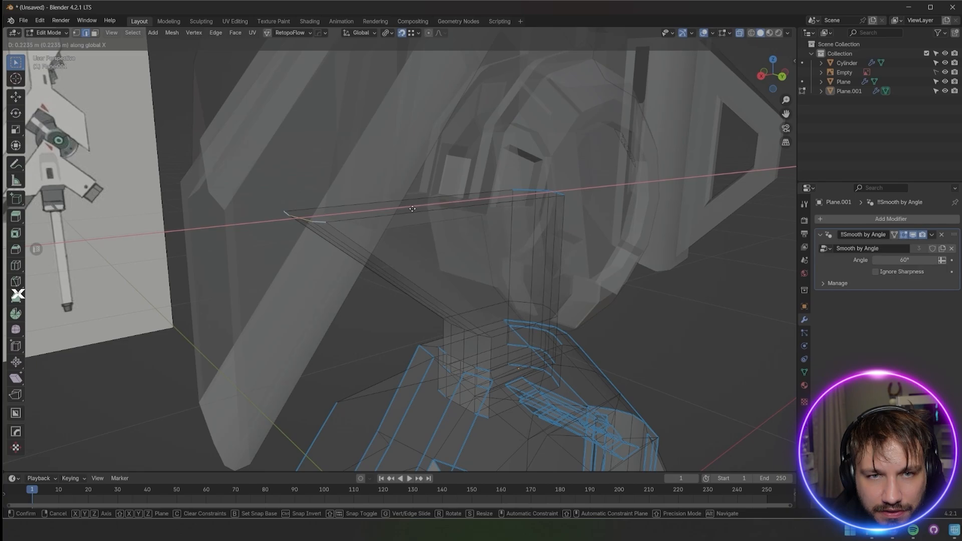
left_click(441, 210)
middle_click_drag(441, 210, 461, 253)
scroll(515, 266, "down", 3)
key("Tab")
left_click(716, 81)
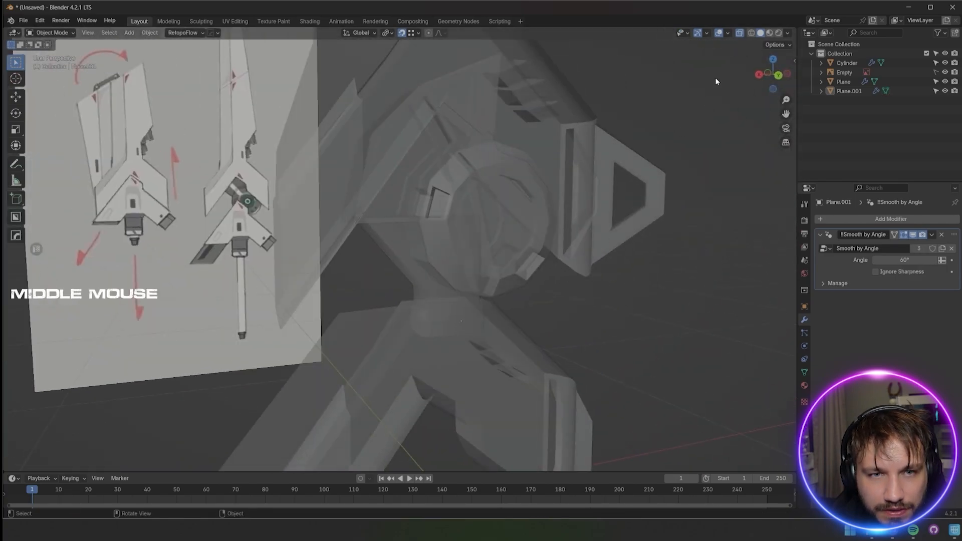
In Edit Mode, add a loop cut across the left wing and slide it toward the guard's inner corner
middle_click_drag(715, 81, 481, 318)
scroll(445, 346, "up", 3)
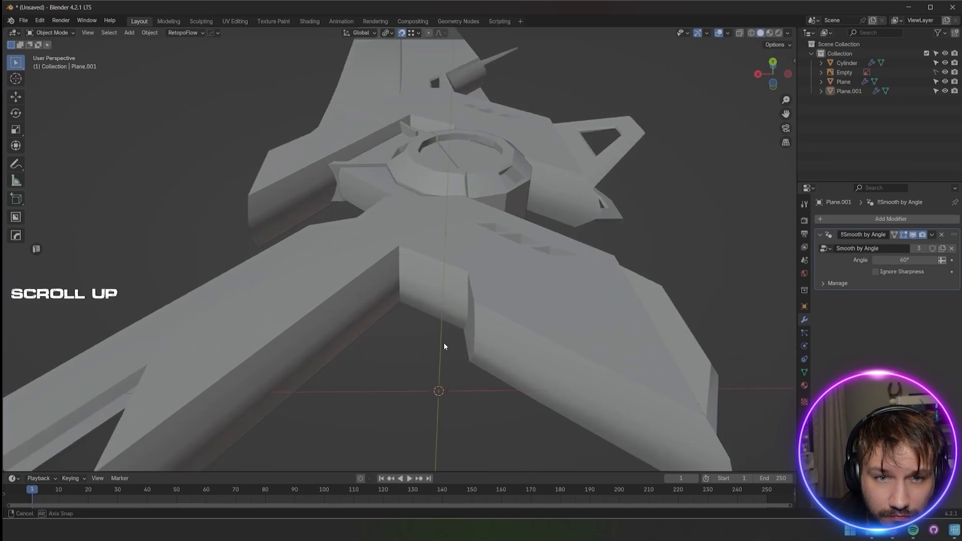
key("Tab")
left_click(429, 264)
middle_click_drag(444, 346, 374, 299)
scroll(469, 314, "up", 2)
key("ctrl+r")
left_click(377, 273)
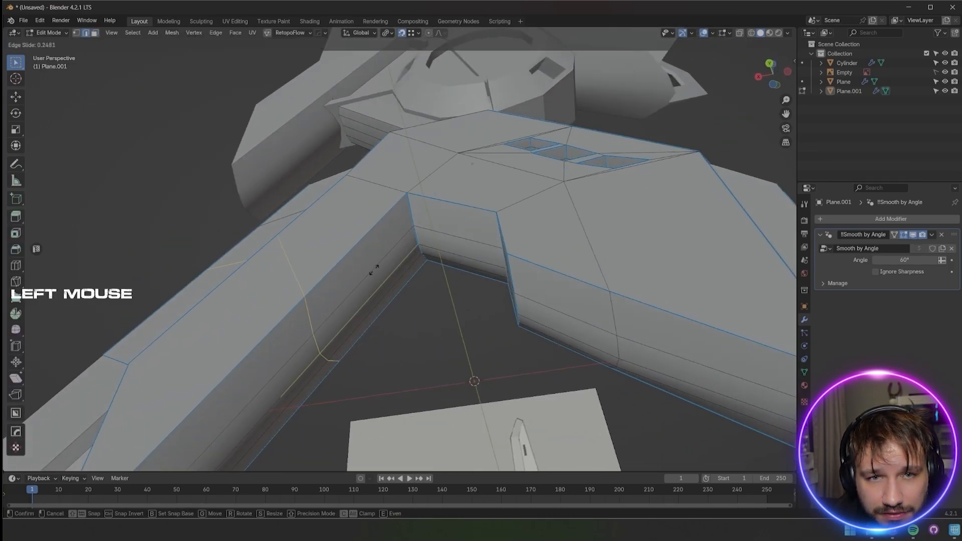
left_click(381, 252)
Select the faces on both sides of the guard's inner corner underneath and inset them
middle_click_drag(381, 252, 508, 160)
left_click(373, 303, "ctrl")
left_click(511, 157, "ctrl")
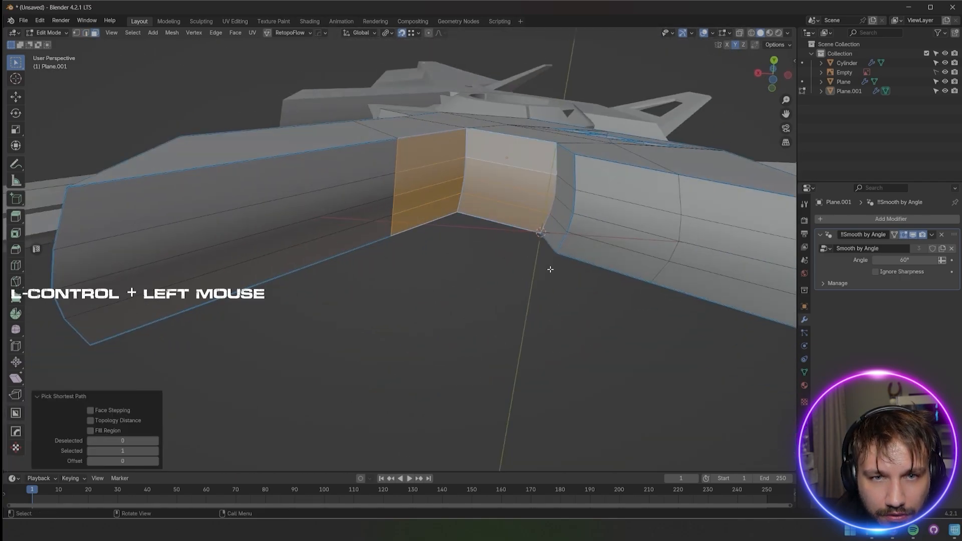
key("i")
left_click(536, 268)
Extrude the inset corner faces about 0.11 m upward along Z to form a recess
middle_click_drag(536, 268, 496, 301)
key("g")
key("z")
left_click(510, 261)
Try to duplicate the recess faces and place the copy below the guard
key("shift+d")
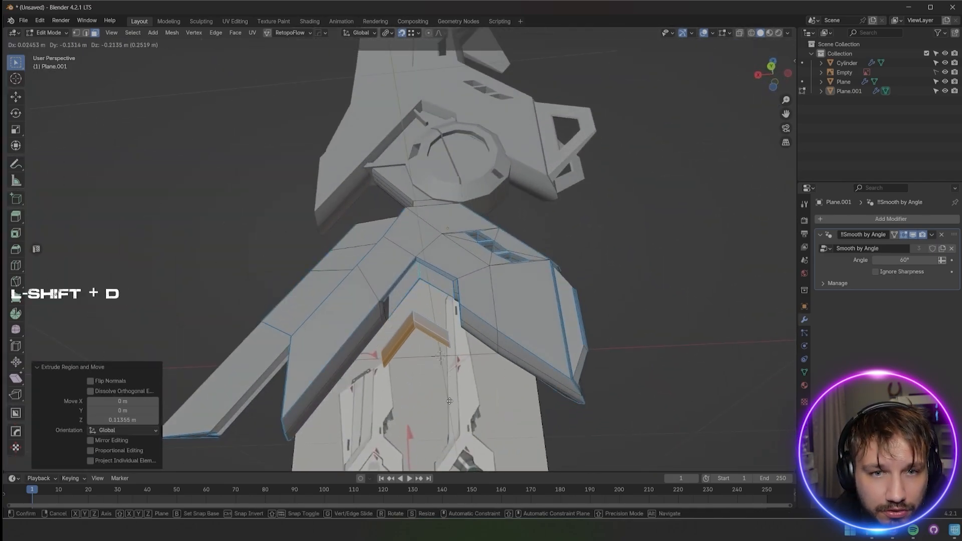
left_click(456, 456)
key("ctrl+z")
key("g")
key("z")
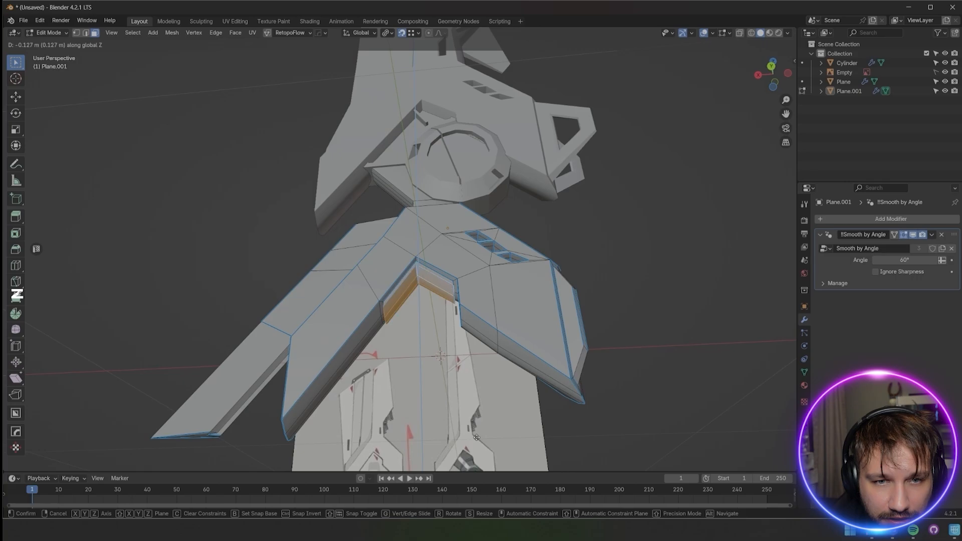
right_click(474, 79)
key("shift+d")
key("z")
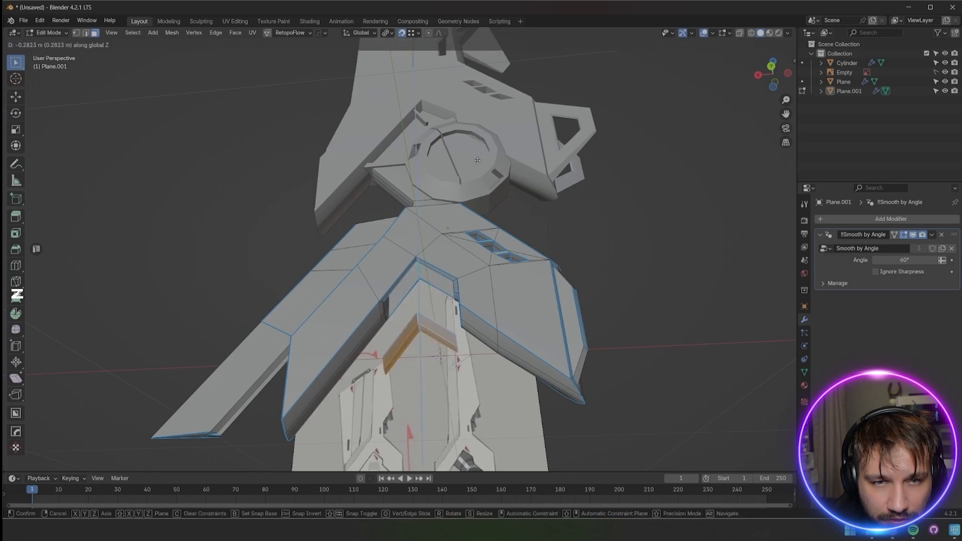
right_click(740, 438)
key("shift+d")
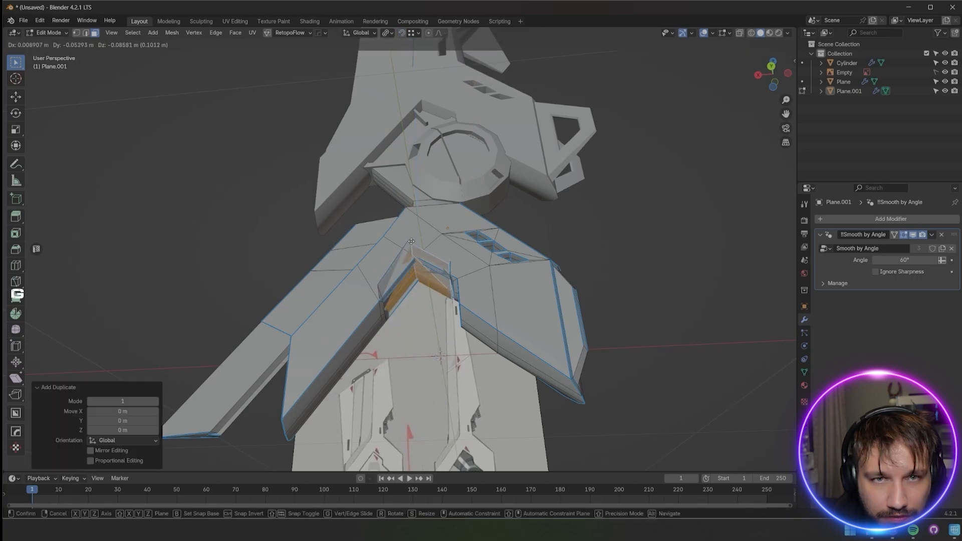
right_click(434, 262)
Duplicate the recess faces and move the copy about 0.45 m down along Z
key("shift+d")
key("z")
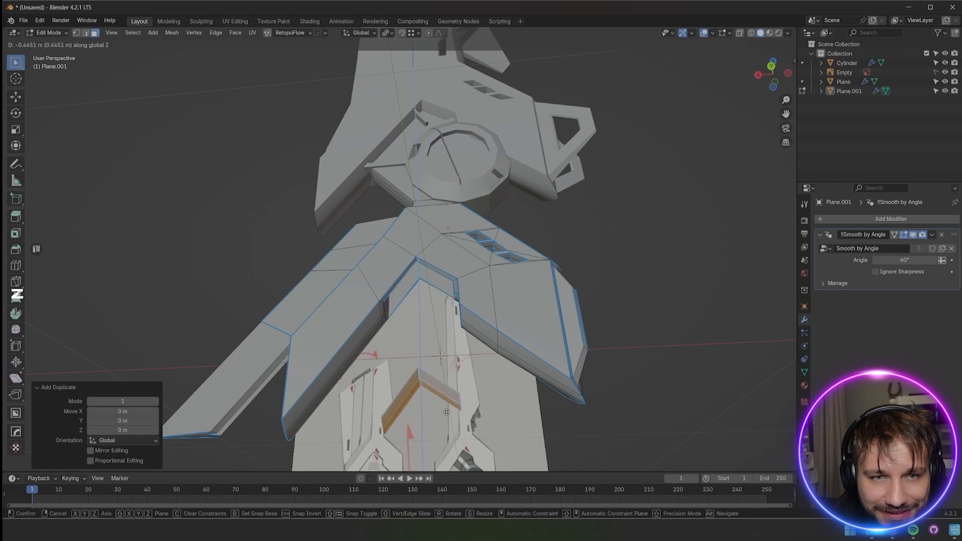
left_click(447, 419)
Flatten the duplicated faces by scaling them along Z with factors of about 0.14 and 0.11
middle_click_drag(447, 419, 584, 300, "shift")
key("s")
left_click(481, 284)
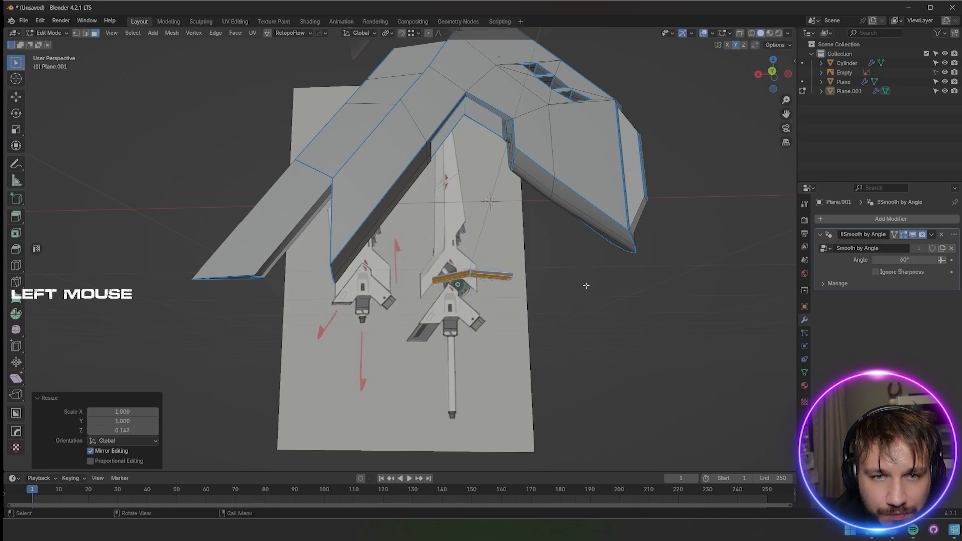
key("s")
key("z")
left_click(483, 282)
Raise the flattened faces about 0.38 m along Z into the recess and scale them to fit its opening
middle_click_drag(482, 282, 507, 197)
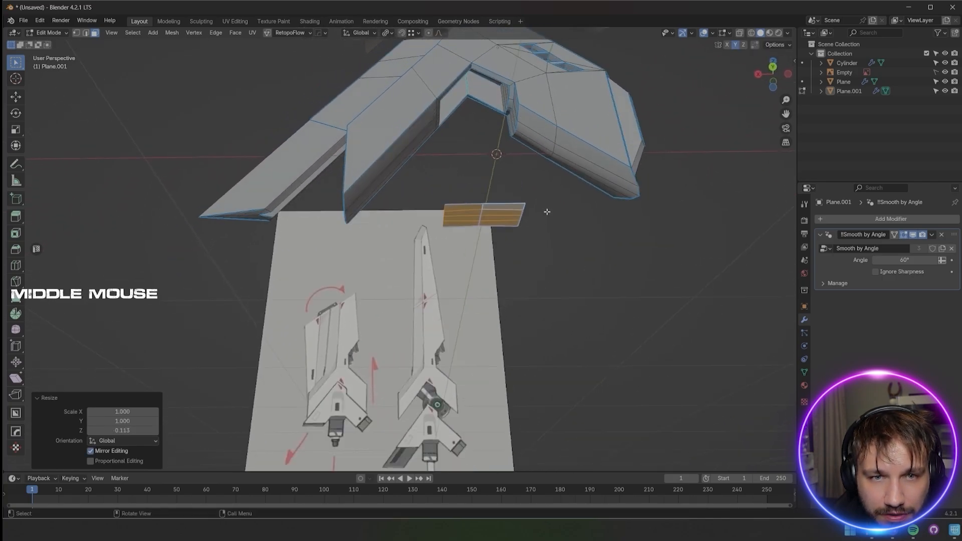
key("g")
key("z")
left_click(512, 108)
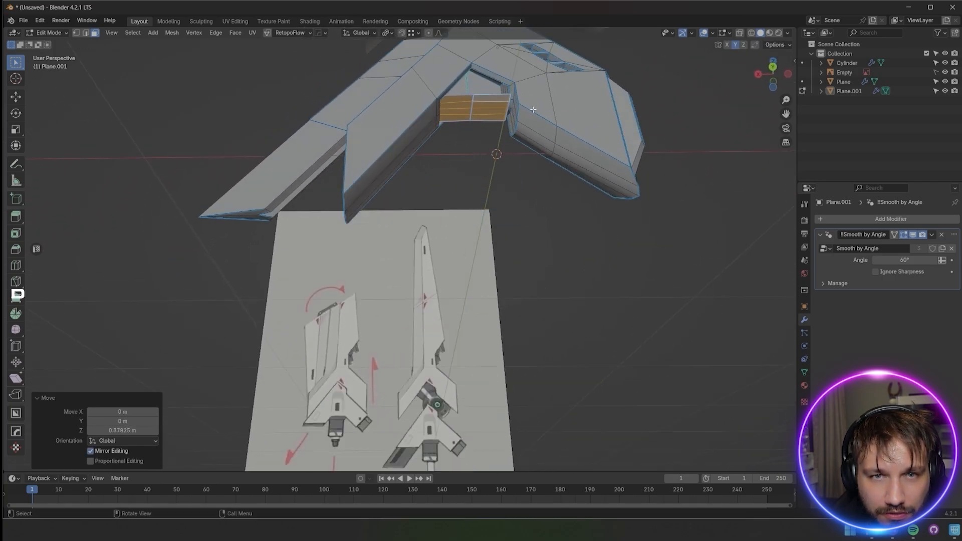
key("s")
left_click(526, 109)
Lower the flattened faces about 0.69 m along Z and extrude them about 0.13 m down into a block
key("g")
key("z")
left_click(596, 376)
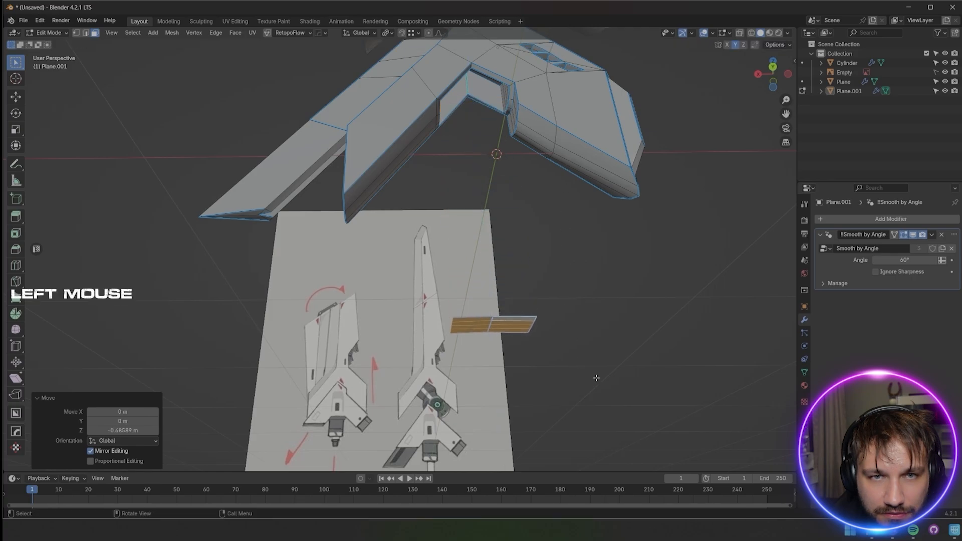
middle_click_drag(597, 378, 573, 323)
key("e")
left_click(575, 374)
middle_click_drag(575, 373, 425, 178)
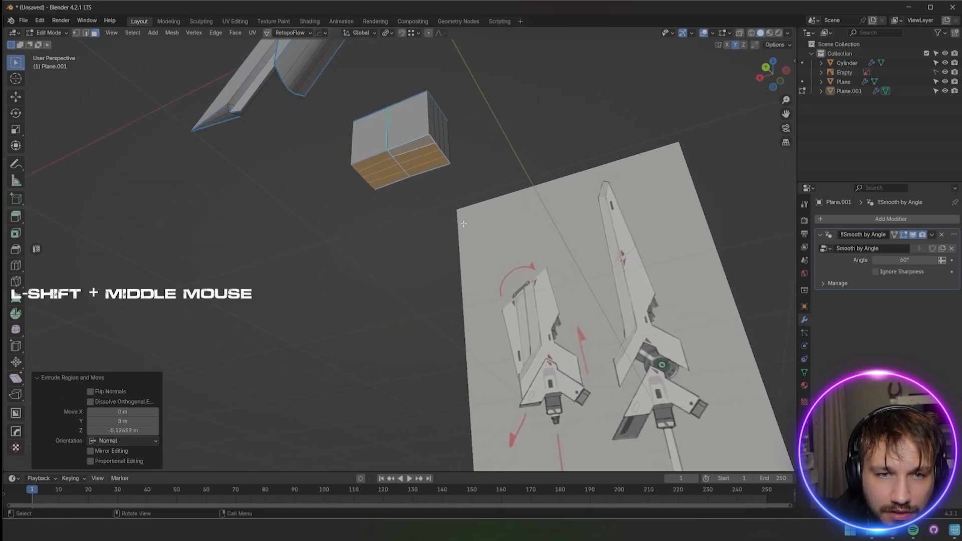
scroll(427, 116, "up", 2)
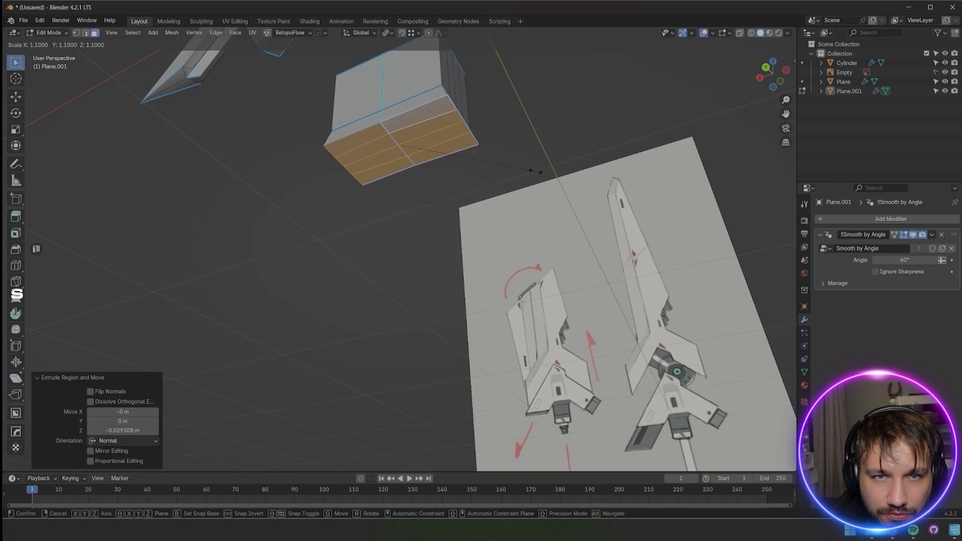
Enlarge the block's extruded bottom faces by about 1.31 and scale their centre edge path by about 2.33 into a hexagon
left_click(511, 150)
middle_click_drag(511, 150, 499, 188)
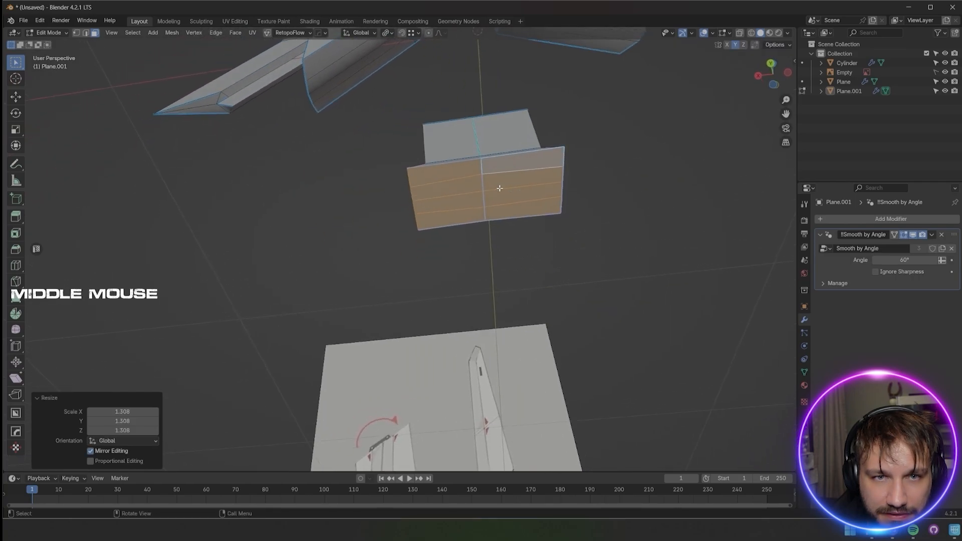
left_click(482, 166)
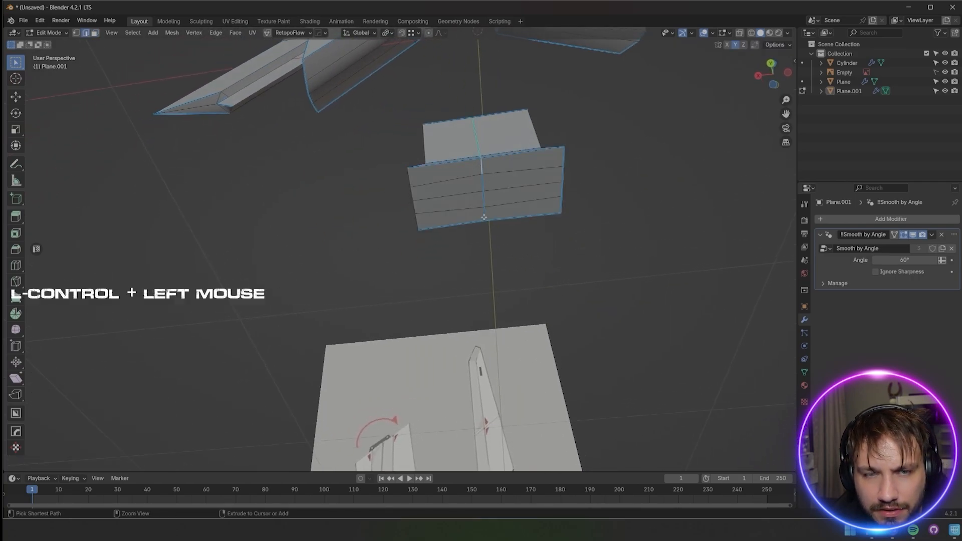
left_click(483, 217, "ctrl")
key("s")
left_click(526, 289)
Scale the bottom's middle cross edges outward by about 1.36 to form pointed sides
middle_click_drag(527, 289, 486, 86)
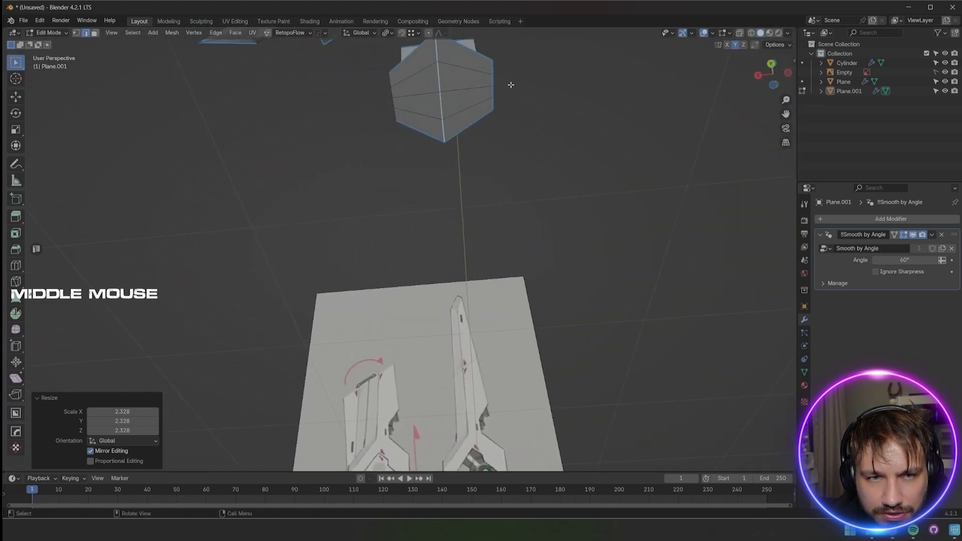
left_click(511, 85)
key("s")
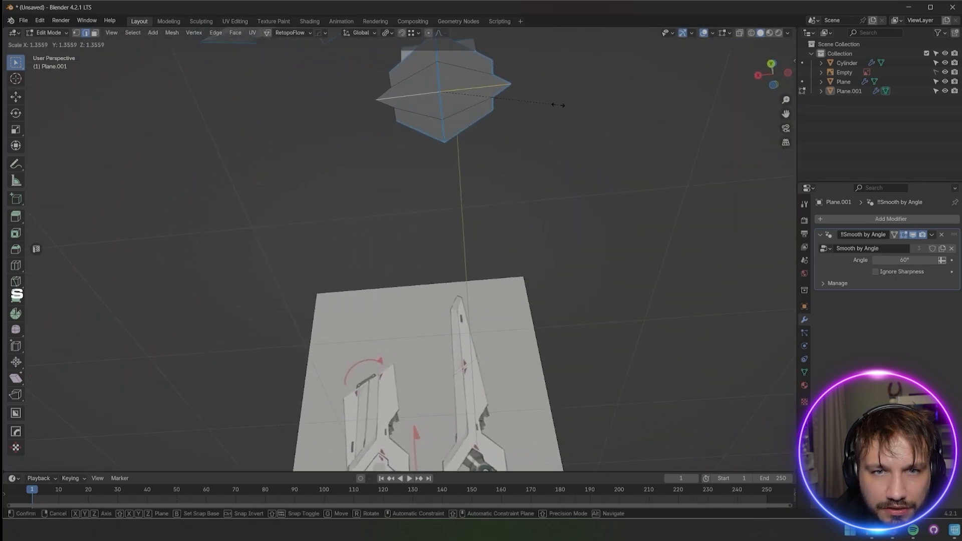
left_click(557, 105)
Extrude the pointed bottom faces about 0.076 m down and scale them by about 1.25
middle_click_drag(557, 104, 483, 90)
left_click(483, 89)
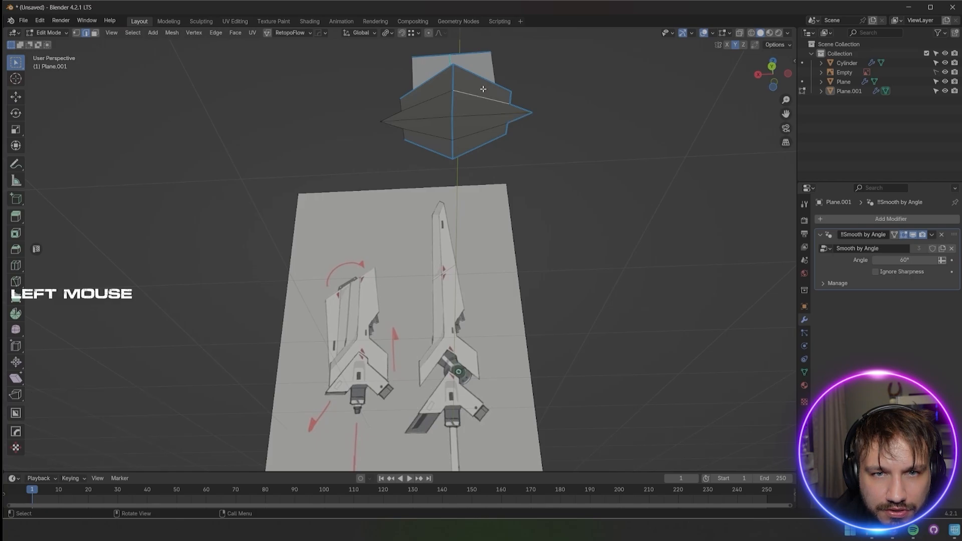
left_click(484, 144, "ctrl")
key("s")
left_click(533, 189)
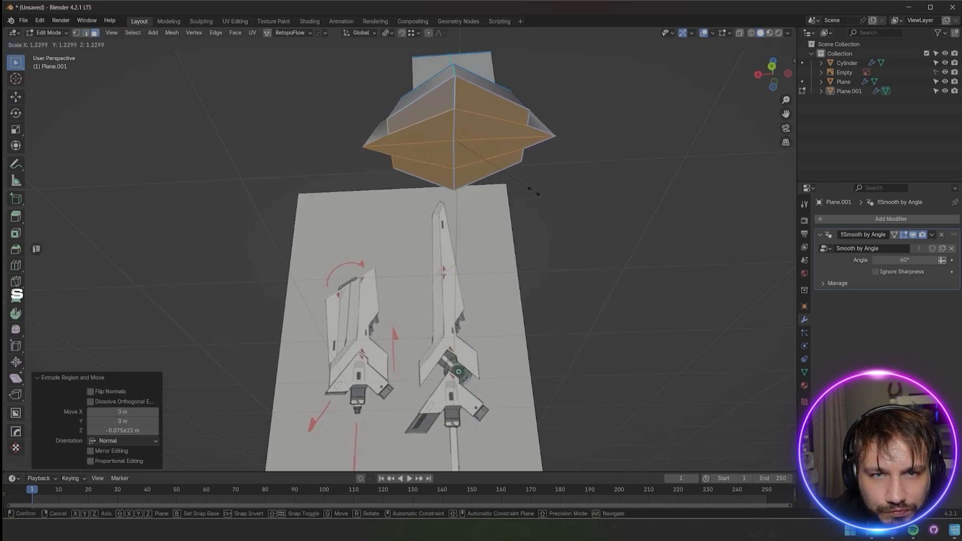
Try to round the flared bottom faces with the LoopTools Circle operation
middle_click_drag(533, 189, 464, 112)
right_click(470, 98)
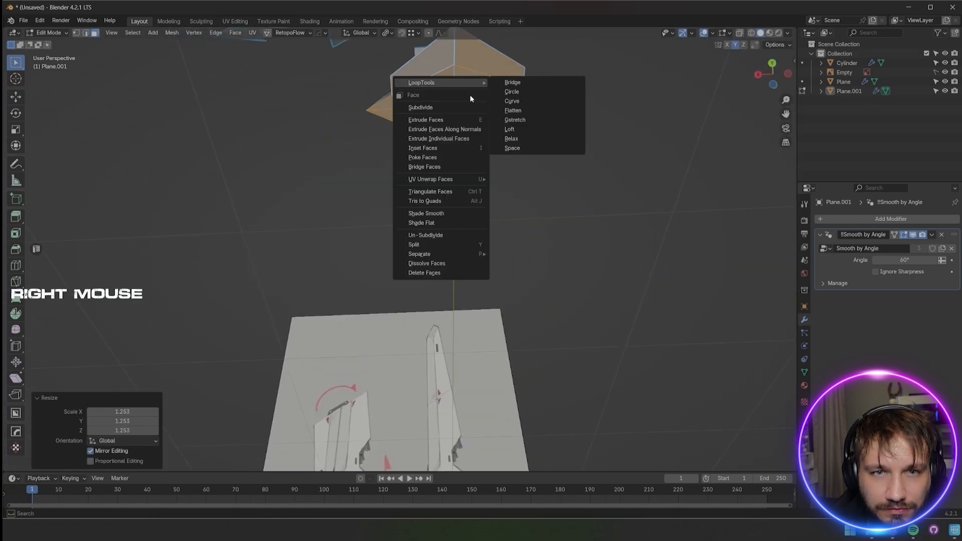
left_click(516, 93)
key("ctrl+z")
Inset the flared bottom faces by about 0.04 m
key("i")
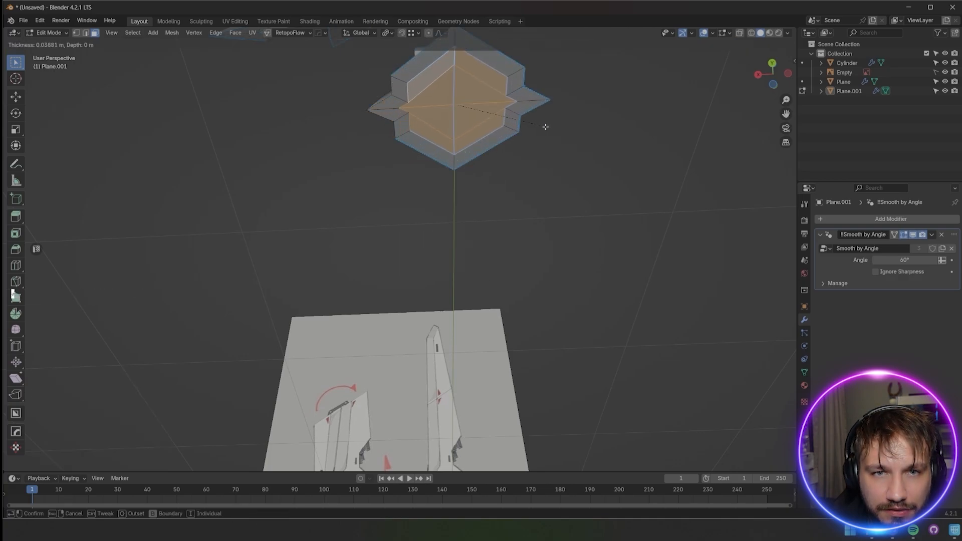
left_click(541, 129)
Try to turn the inset faces into a circle with LoopTools and rescale them
right_click(541, 130)
mouse_move(540, 129)
left_click(601, 145)
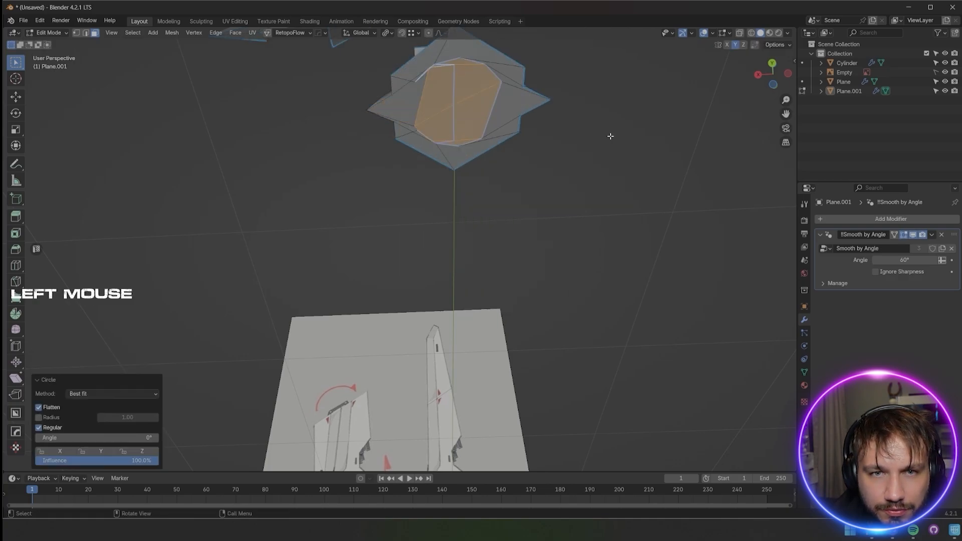
key("s")
left_click(537, 120)
key("ctrl+z")
key("ctrl+z")
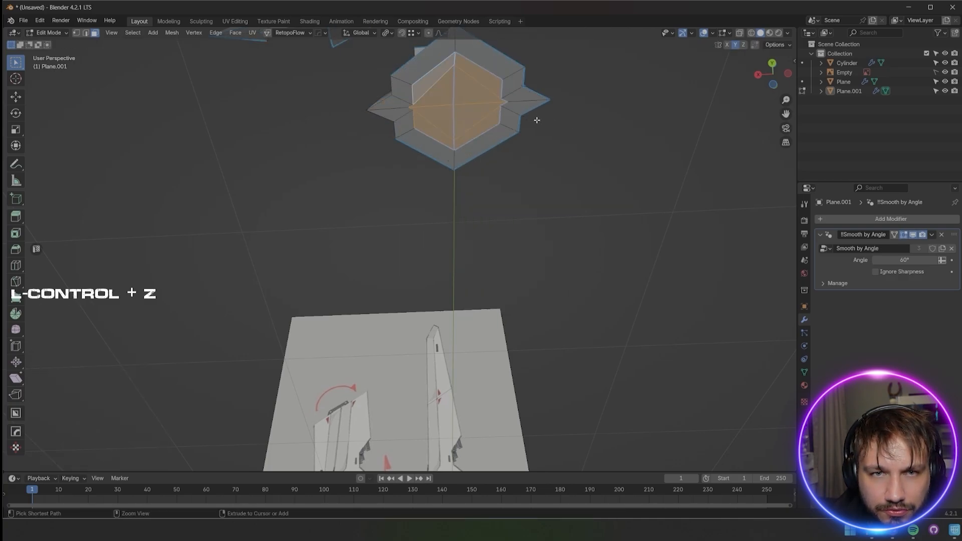
Delete the inset faces to open the underside of the collar
key("x")
left_click(489, 106)
middle_click_drag(488, 106, 496, 142)
middle_click_drag(496, 143, 493, 135)
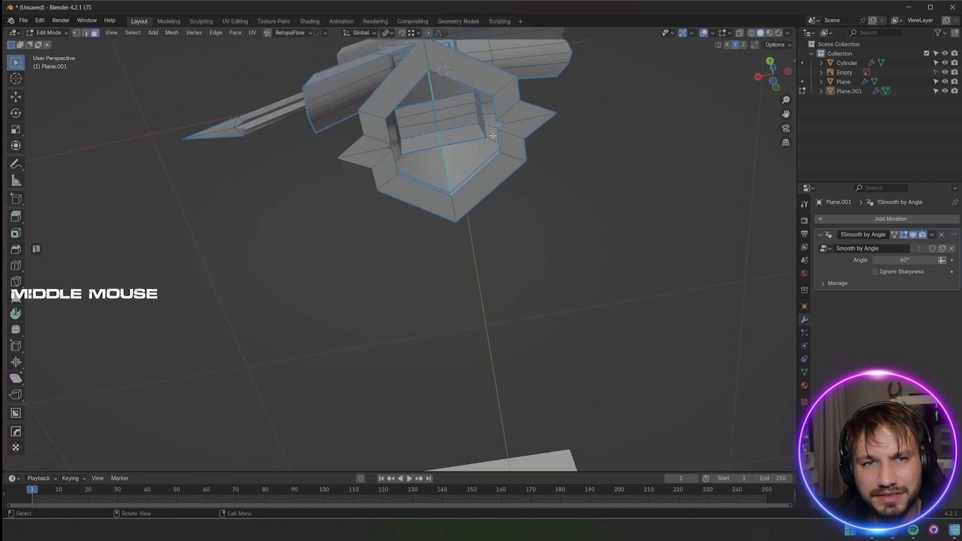
Try to round the opening's inner edge loop with LoopTools Circle
key("2")
left_click(479, 89, "alt")
right_click(479, 89)
mouse_move(479, 89)
left_click(524, 99)
key("ctrl+z")
Smooth the vertices of the opening's inner edge loop with a smoothing of 0.5
scroll(503, 132, "up", 1)
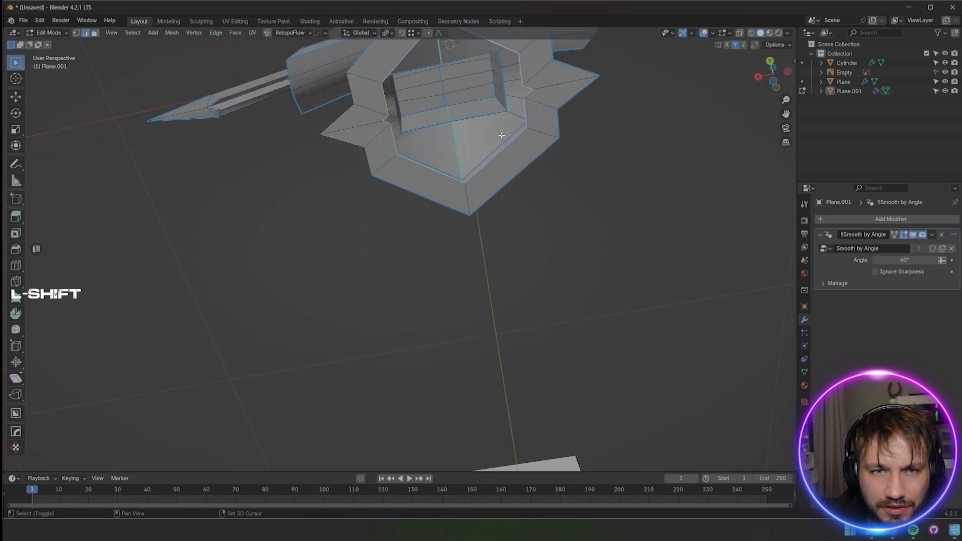
mouse_move(502, 135)
middle_mouse_down("shift")
mouse_move(491, 184)
mouse_move(495, 151)
middle_mouse_up("shift")
scroll(497, 130, "up", 1)
middle_click_drag(511, 85, 512, 159, "shift")
right_click(512, 160)
mouse_move(512, 160)
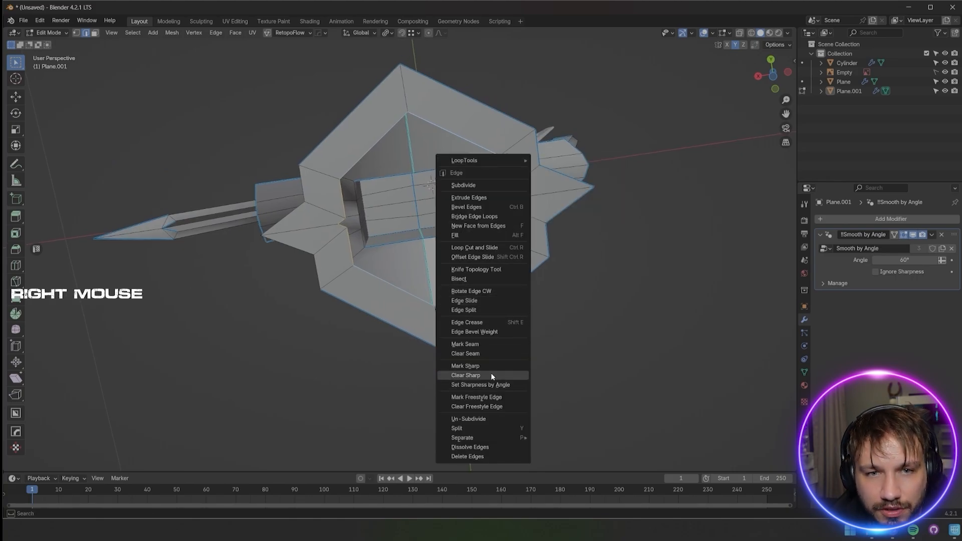
left_click(216, 34)
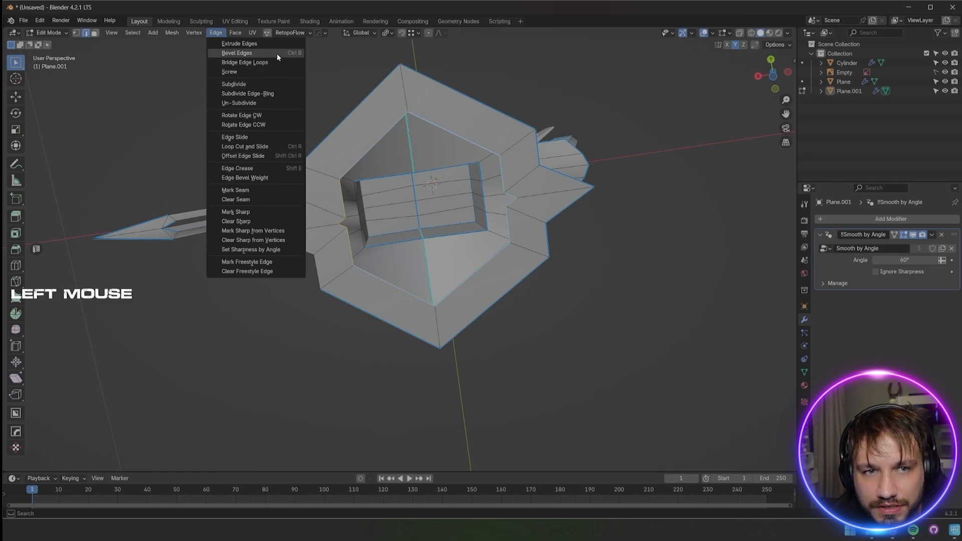
left_click(194, 34)
left_click(237, 146)
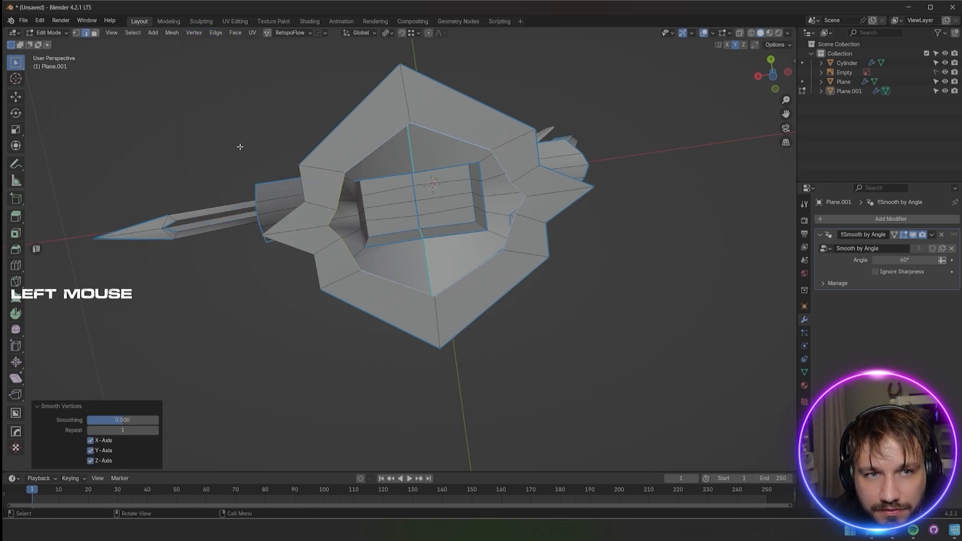
Repeat Smooth Vertices on the opening's edge loop several times to even out its outline
right_click(357, 240)
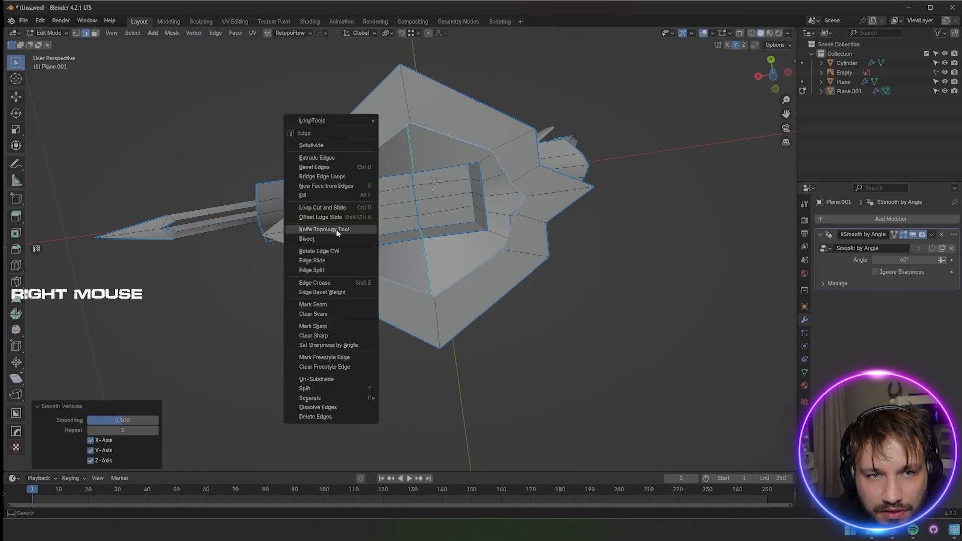
key("ctrl+z")
right_click(245, 93)
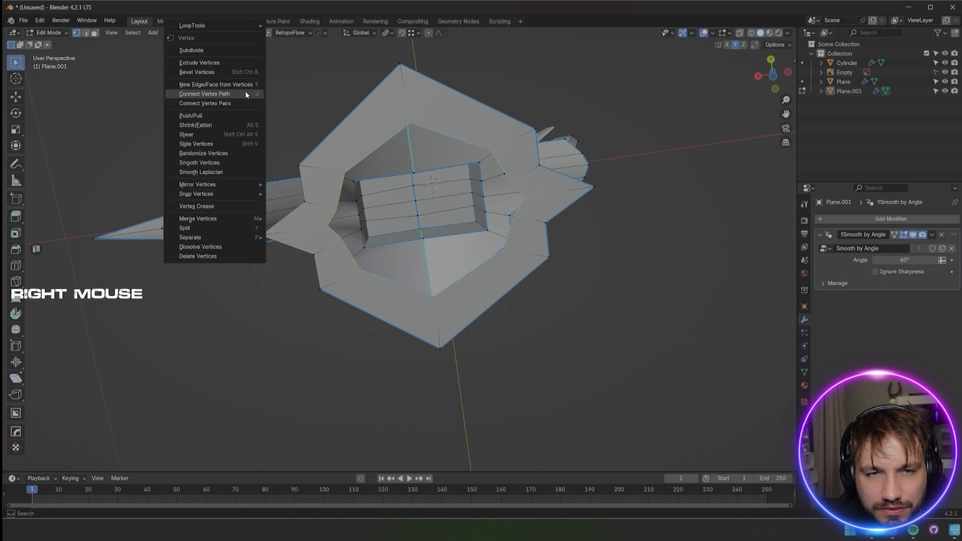
left_click(251, 163)
right_click(254, 161)
left_click(256, 160)
right_click(267, 151)
left_click(269, 159)
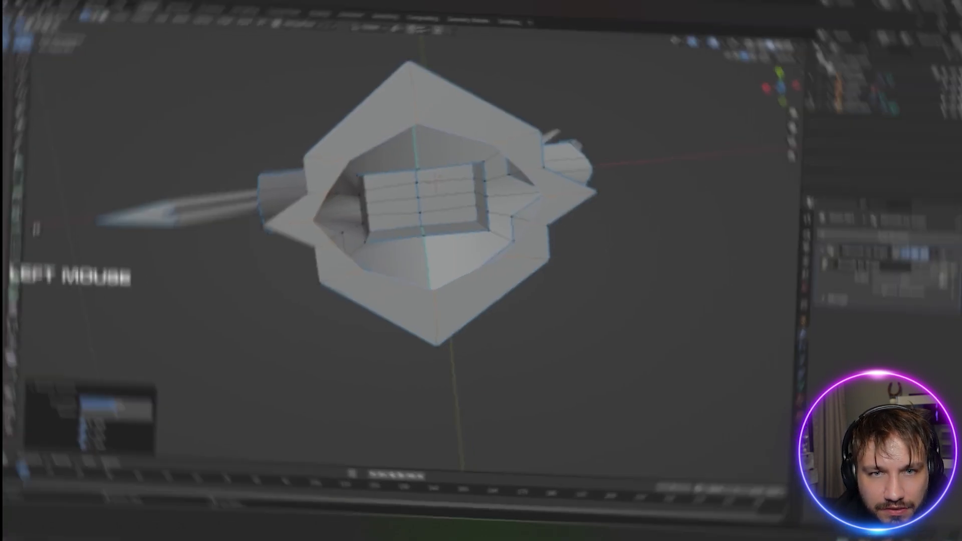
Add a mesh circle and scale it down by a factor of about 0.066 for the handle
key("shift+a")
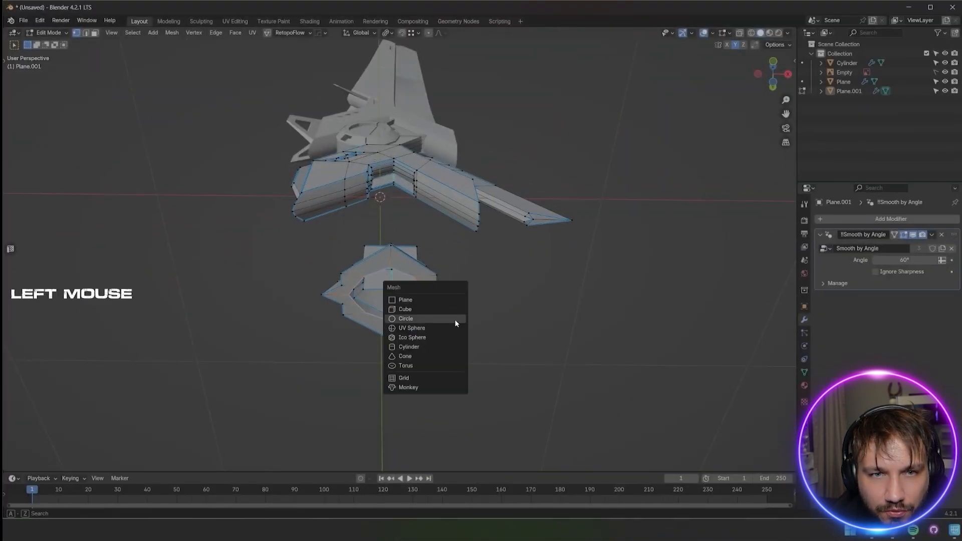
left_click(455, 323)
middle_click_drag(455, 323, 396, 284)
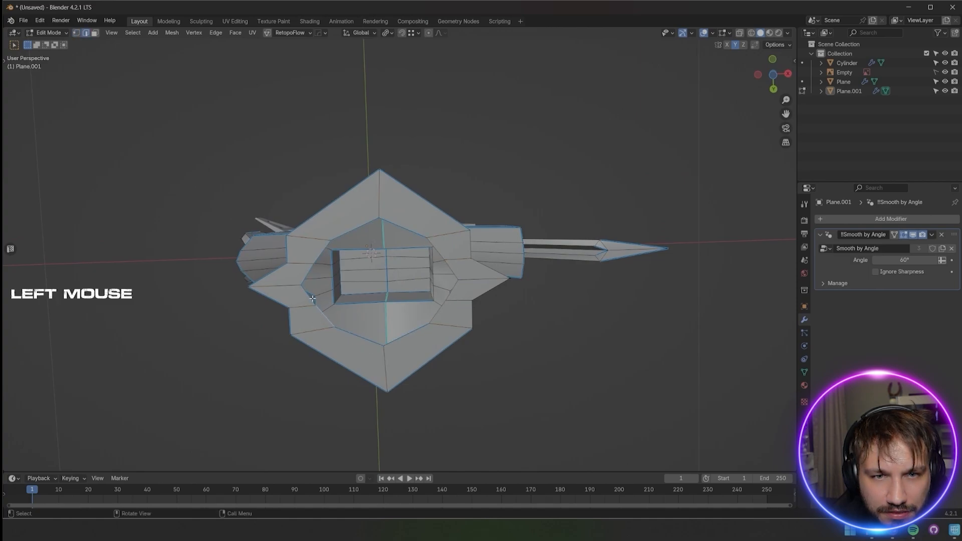
middle_click_drag(321, 250, 434, 272)
key("shift+a")
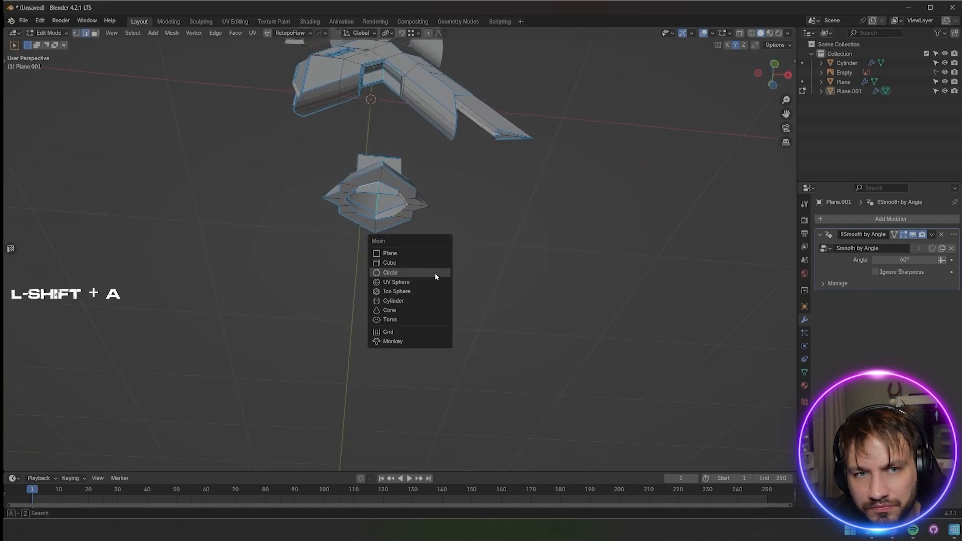
left_click(435, 272)
left_click(118, 362)
key("s")
left_click(363, 114)
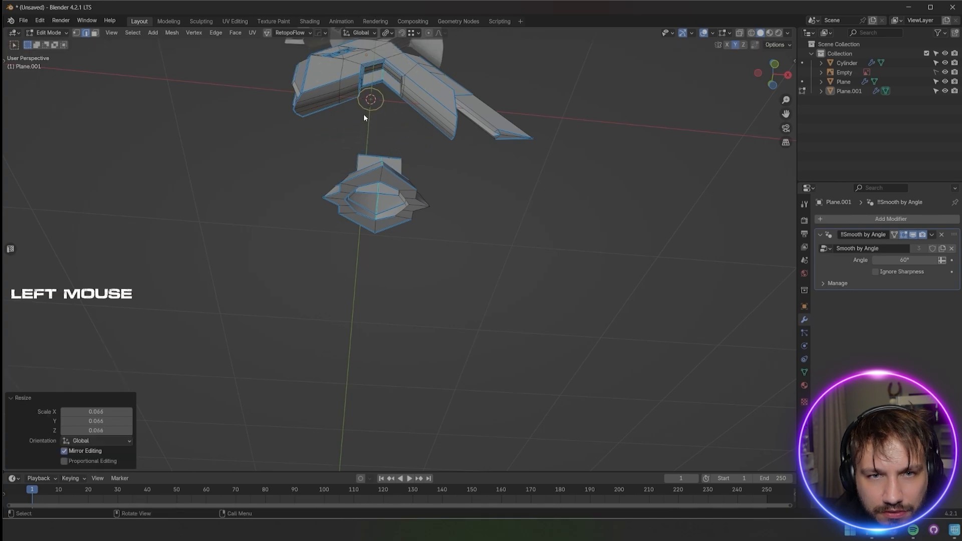
Lower the circle along Z to just below the collar's opening
key("g")
key("z")
left_click(369, 235)
Enable snapping and move the circle about 0.059 m along X to the collar's centre in bottom view
middle_click_drag(373, 246, 432, 243, "alt")
scroll(392, 224, "up", 2)
scroll(431, 242, "up", 2)
middle_click_drag(400, 200, 405, 233, "shift")
left_click(401, 34)
key("g")
left_click(386, 216)
key("ctrl+z")
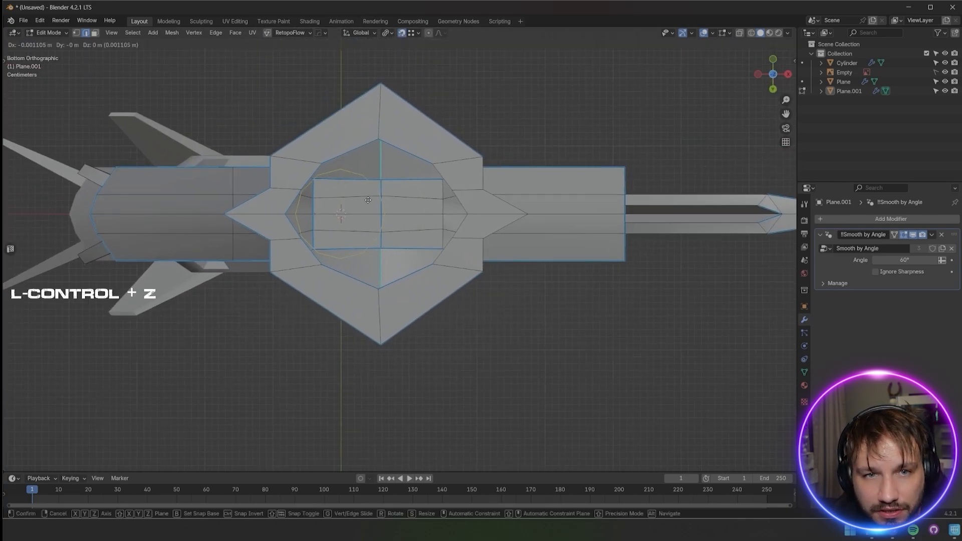
left_click(385, 212)
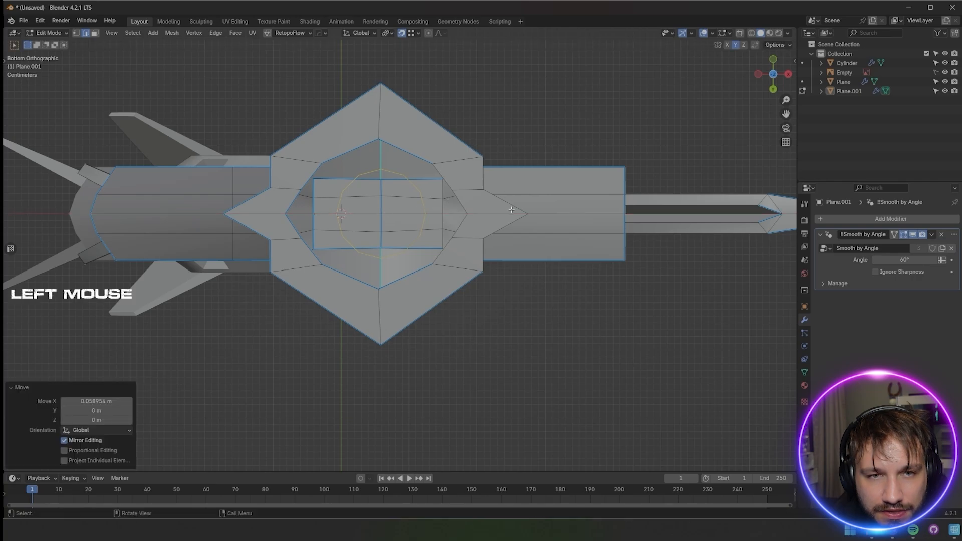
Turn off snapping and bridge the collar's opening edge loop to the circle
left_click(401, 33)
scroll(416, 100, "up", 2)
middle_click_drag(416, 75, 425, 277, "shift")
left_click(407, 112, "alt+shift")
right_click(398, 138)
left_click(394, 169)
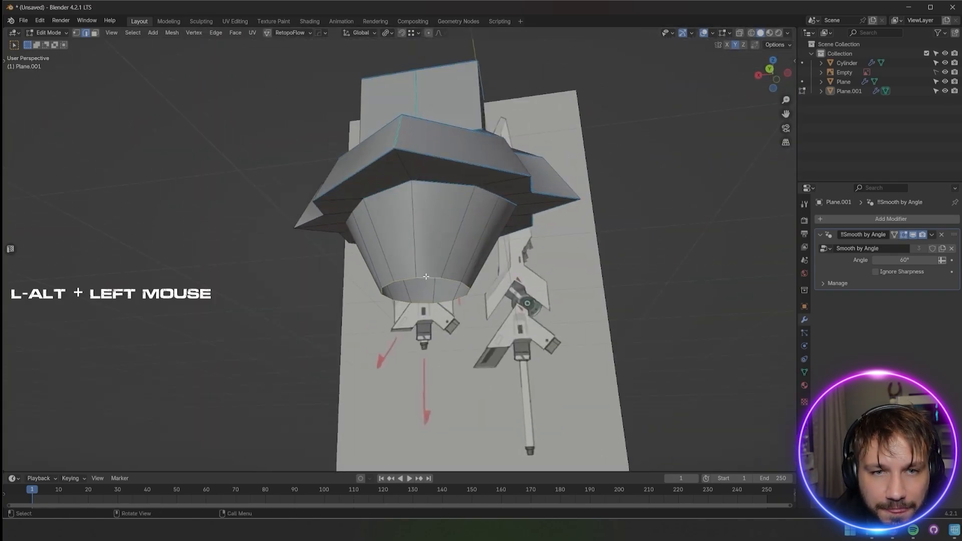
key("g")
key("z")
right_click(472, 184)
Raise the bridged section's lower ring about 0.125 m along Z towards the collar
left_click(412, 33)
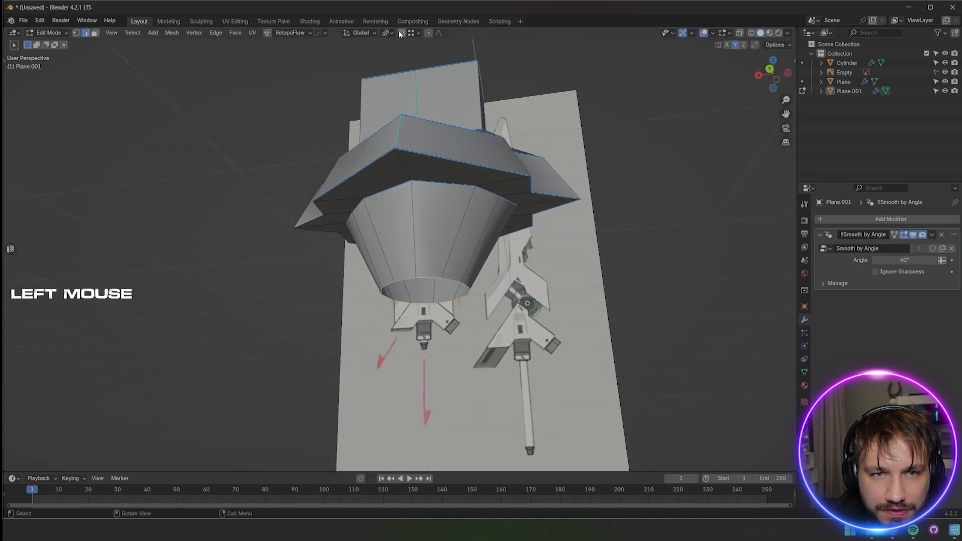
left_click(401, 34)
key("g")
key("z")
left_click(472, 184)
Enlarge the lower ring by a factor of about 1.42 to nearly fill the collar's opening
middle_click_drag(473, 184, 473, 134)
key("s")
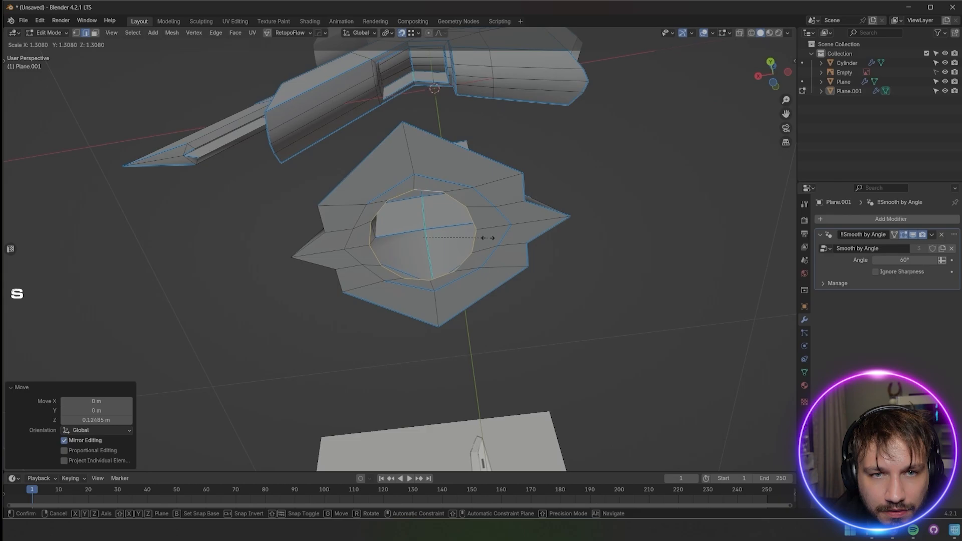
left_click(491, 239)
middle_click_drag(491, 238, 412, 172, "alt")
scroll(412, 172, "up", 2)
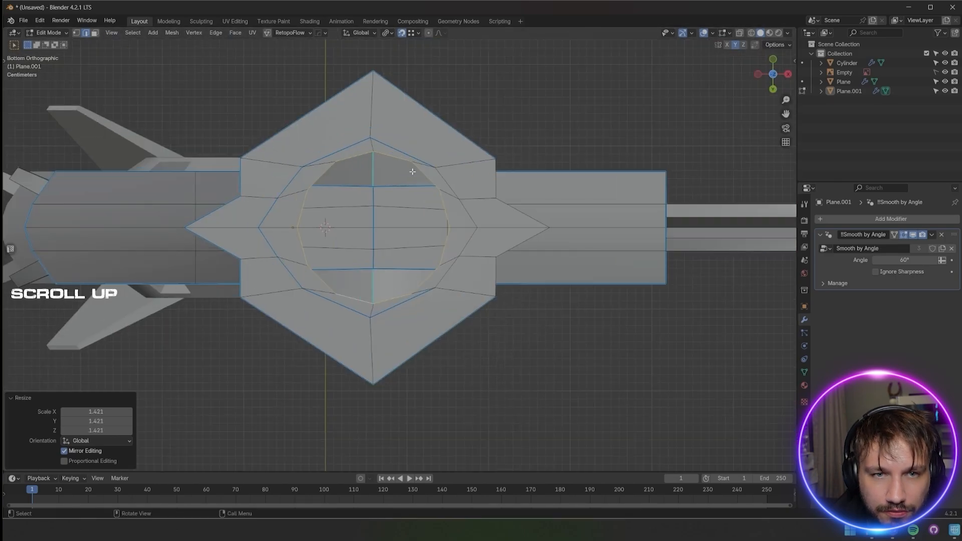
Extrude the lower ring about 2.21 m down along Z to form the long handle
left_click(366, 139)
scroll(382, 165, "up", 3)
middle_click_drag(382, 165, 676, 223, "shift")
scroll(424, 180, "down", 6)
scroll(443, 264, "down", 4)
scroll(473, 213, "down", 3)
scroll(474, 214, "down", 2)
scroll(676, 223, "down", 2)
key("e")
key("z")
left_click(402, 454)
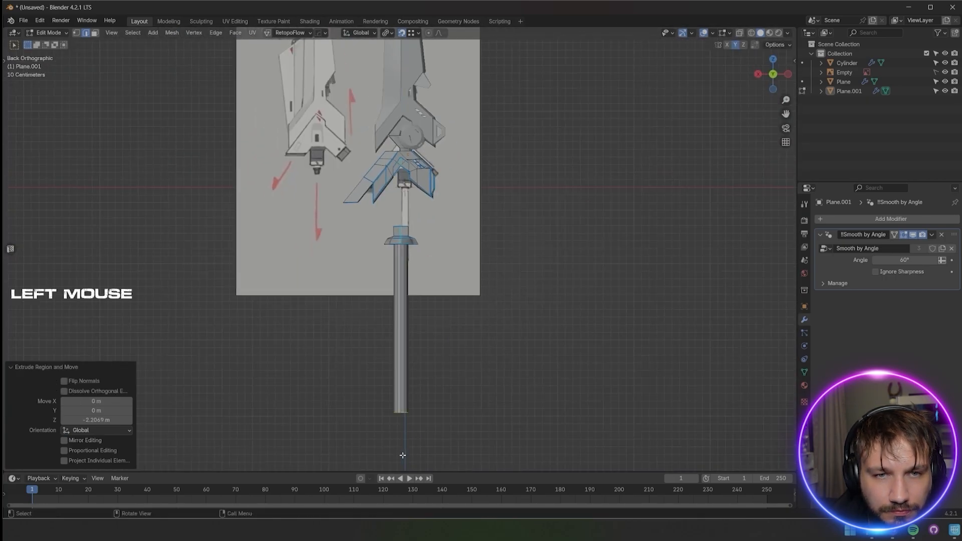
Select the faces on top of the handle's upper block and raise them about 0.23 m along Z
scroll(432, 295, "up", 2)
middle_click_drag(441, 259, 420, 221)
scroll(457, 281, "up", 3)
scroll(380, 250, "up", 2)
left_click(411, 195, "ctrl")
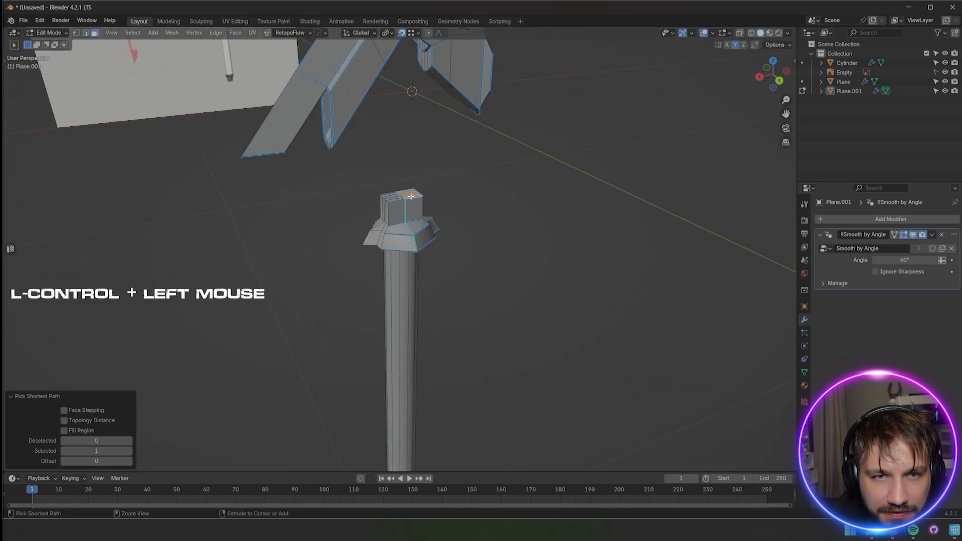
key("g")
key("z")
left_click(443, 208)
middle_click_drag(443, 208, 429, 204)
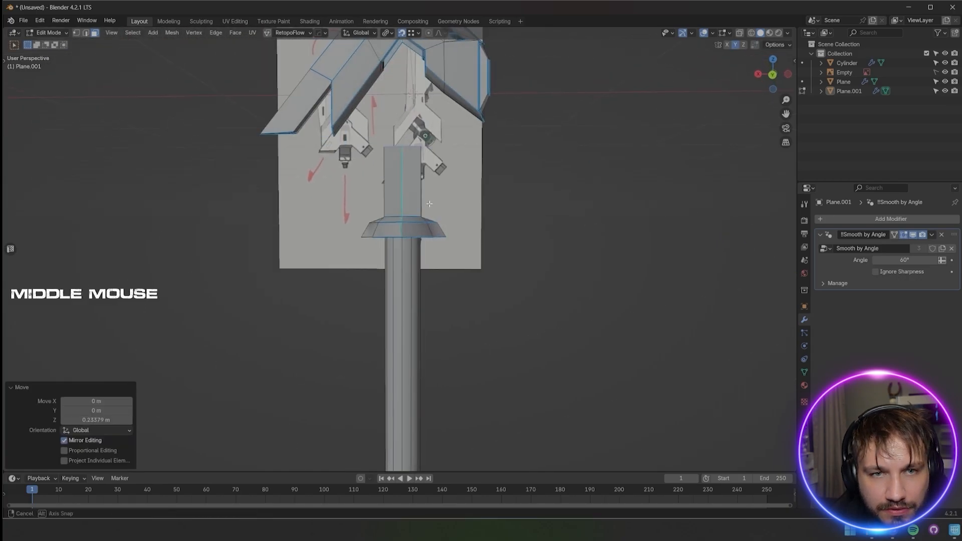
Separate the lower guard and handle mesh into individual objects by loose parts and return to Object Mode
scroll(465, 267, "down", 4)
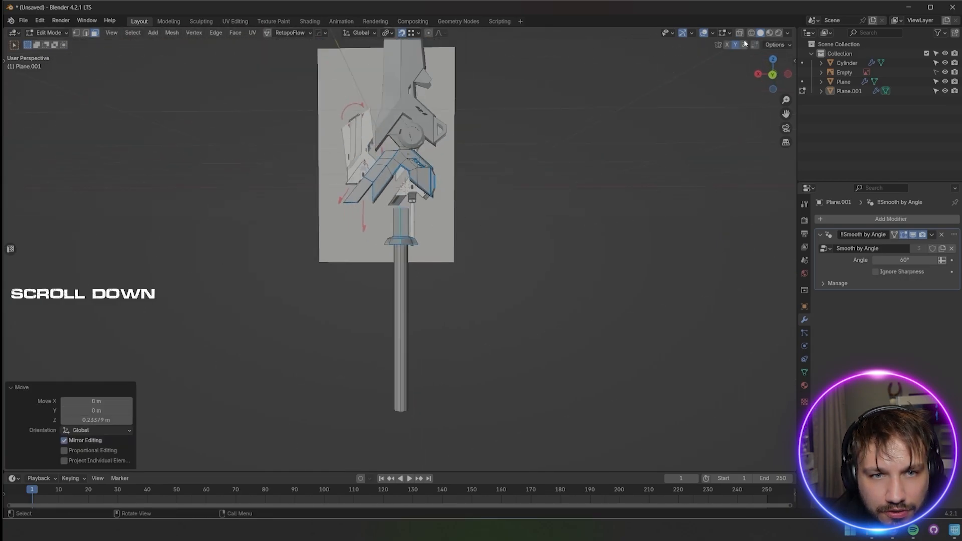
right_click(438, 359)
left_click(495, 391)
key("Tab")
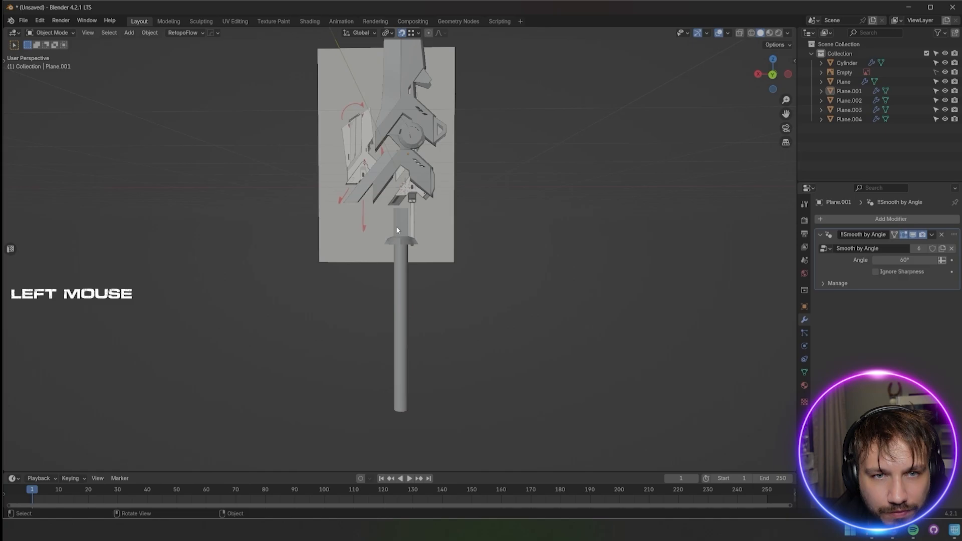
left_click(362, 190)
left_click(407, 139)
left_click(393, 136)
left_click(463, 169)
key("g")
key("z")
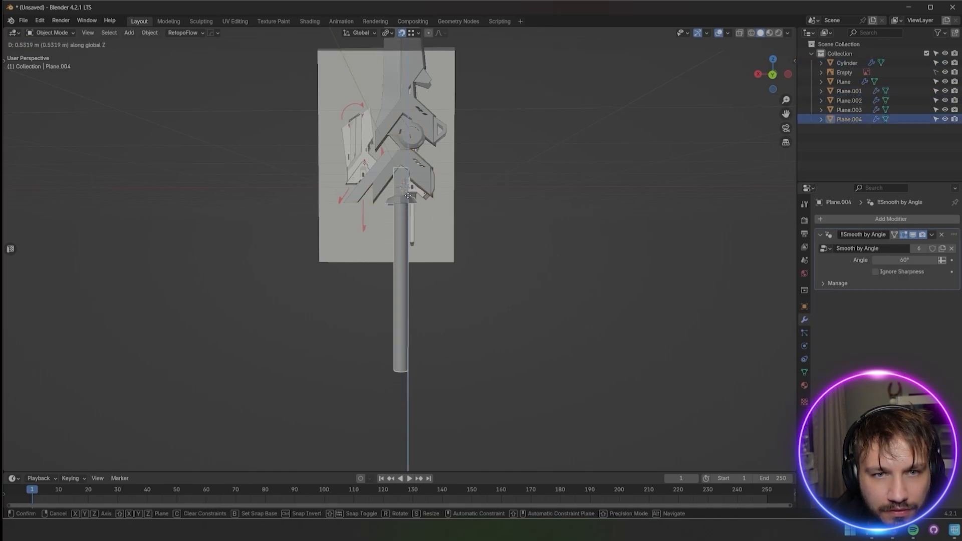
right_click(410, 201)
Raise the handle object about 0.70 m along Z so its upper block sits inside the lower guard
key("shift+Tab")
scroll(406, 245, "up", 3)
key("g")
key("z")
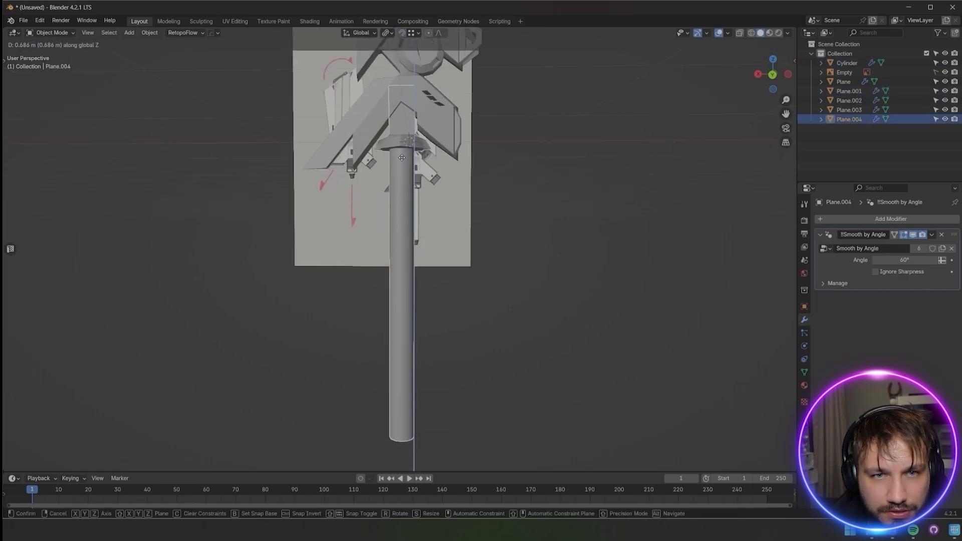
left_click(402, 157)
middle_click_drag(402, 158, 449, 369, "shift")
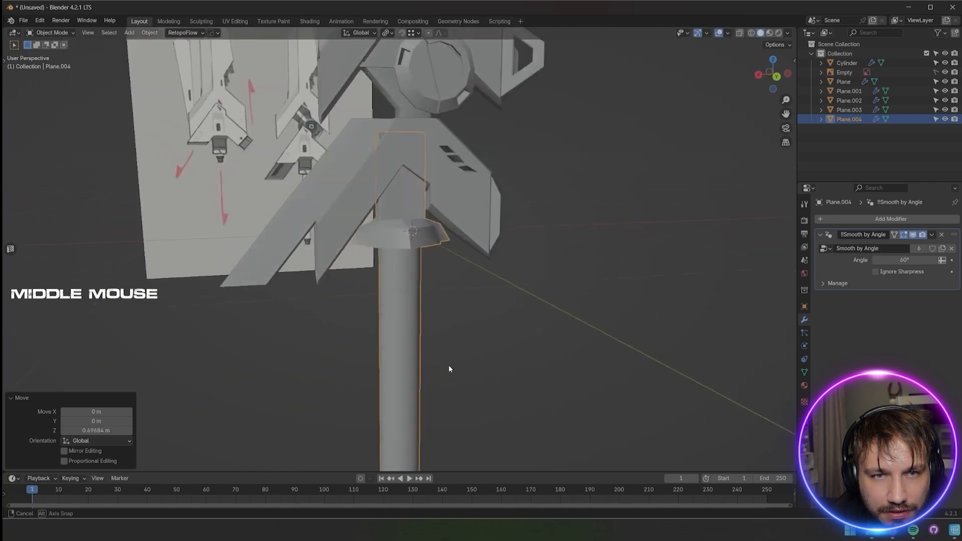
Sharpen the handle object with a 30° sharpness and a 60° smooth angle
key("q")
left_click(404, 315)
middle_click_drag(405, 315, 476, 333)
scroll(437, 336, "up", 2)
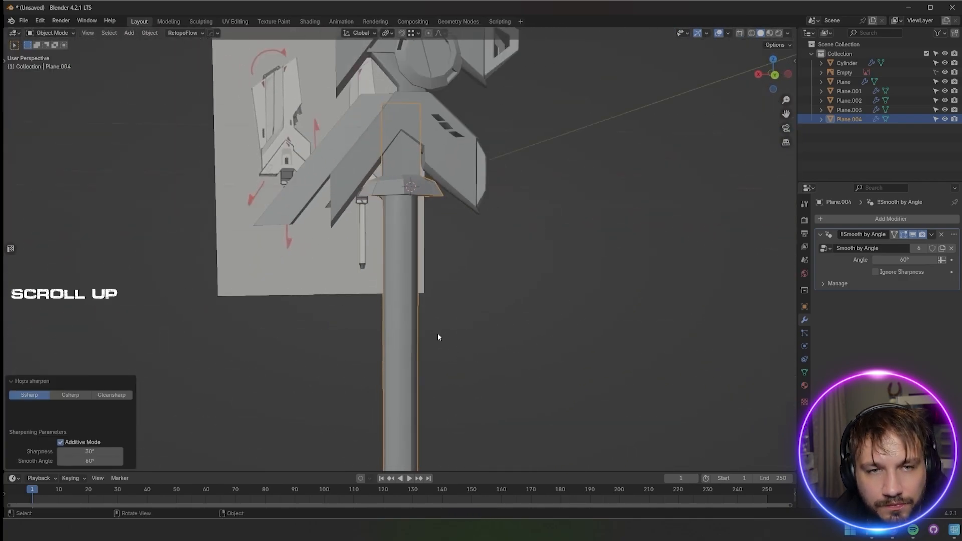
In Edit Mode, select the shaft's lengthwise edges and clear their sharp marking
key("Tab")
left_click(411, 343)
key("q")
left_click(346, 380)
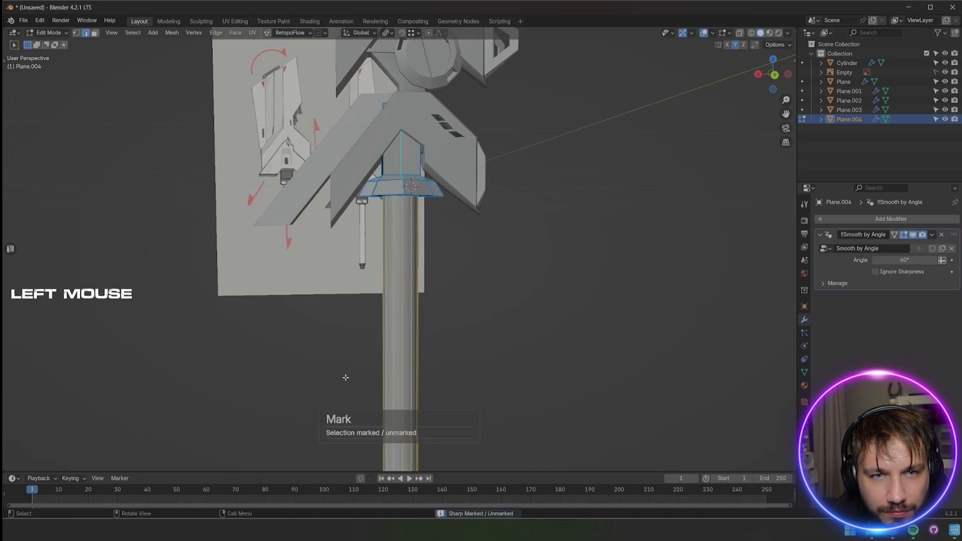
left_click(345, 378)
Add one loop cut around the shaft just below the collar, at a slide factor of about 0.96
middle_click_drag(346, 379, 423, 283)
scroll(422, 283, "up", 2)
scroll(381, 307, "up", 3)
middle_click_drag(415, 220, 344, 281, "shift")
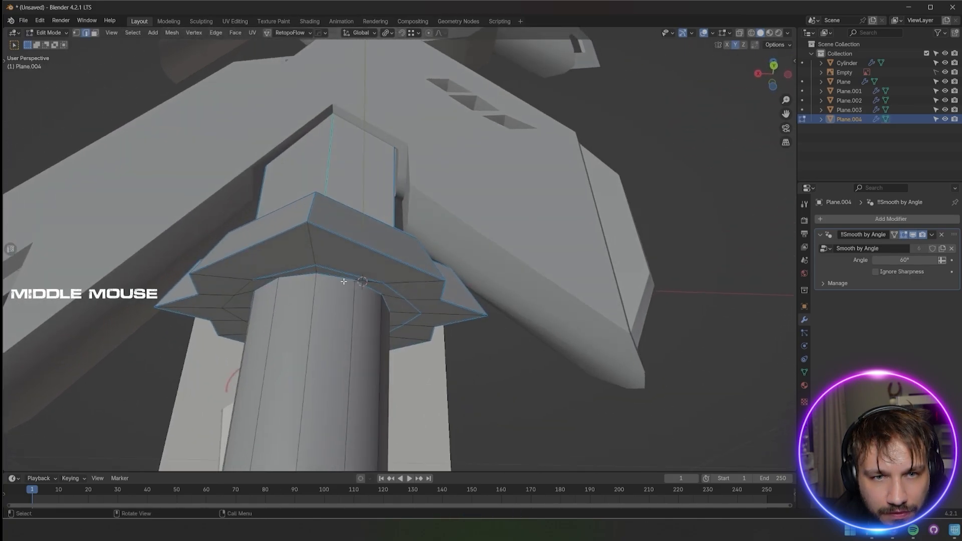
key("ctrl+r")
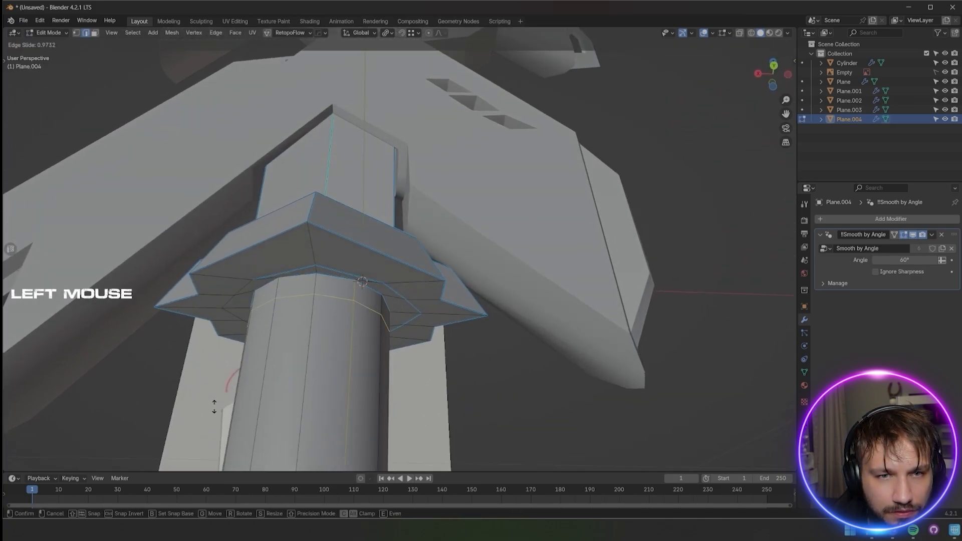
left_click(273, 316)
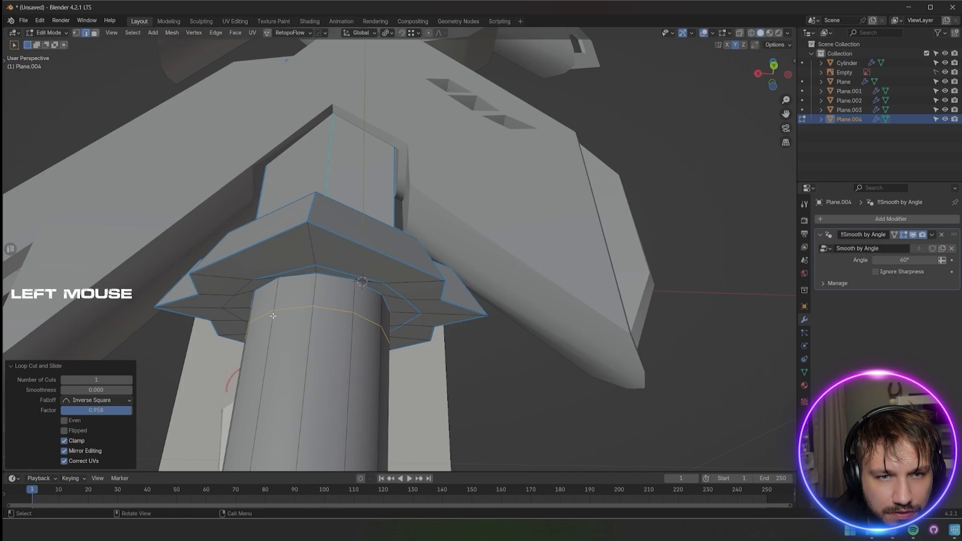
left_click(332, 277, "alt")
key("ctrl+b")
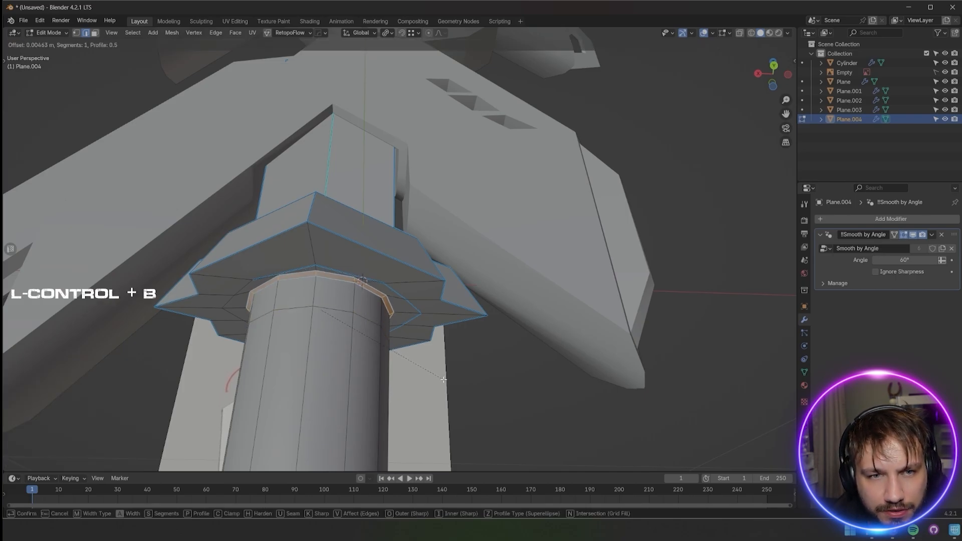
right_click(443, 379)
key("ctrl+z")
middle_click_drag(444, 380, 427, 347)
scroll(390, 380, "down", 3)
scroll(390, 380, "down", 3)
scroll(435, 370, "down", 4)
middle_click_drag(435, 418, 436, 375, "shift")
left_click_drag(435, 375, 339, 416)
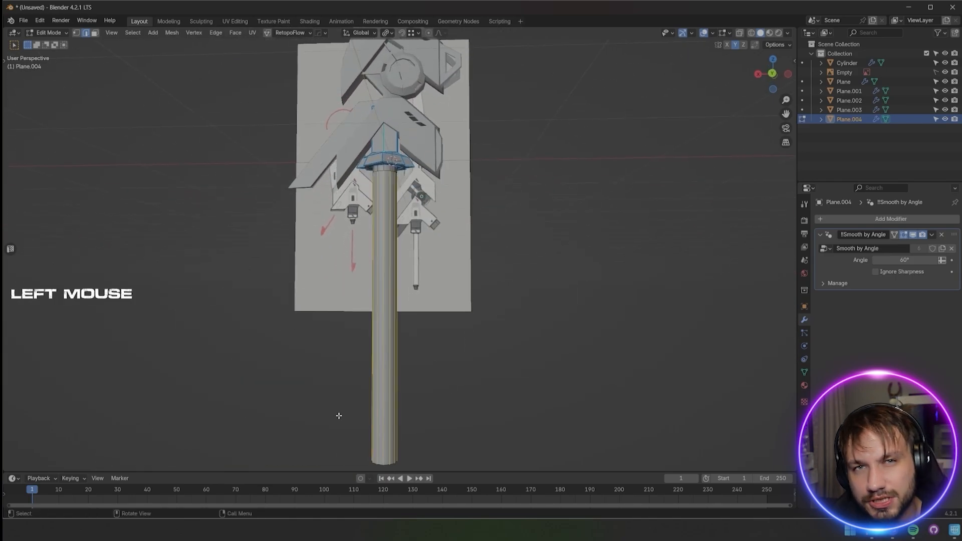
key("s")
right_click(531, 398)
key("alt+s")
right_click(528, 395)
key("3")
left_click_drag(340, 360, 528, 298)
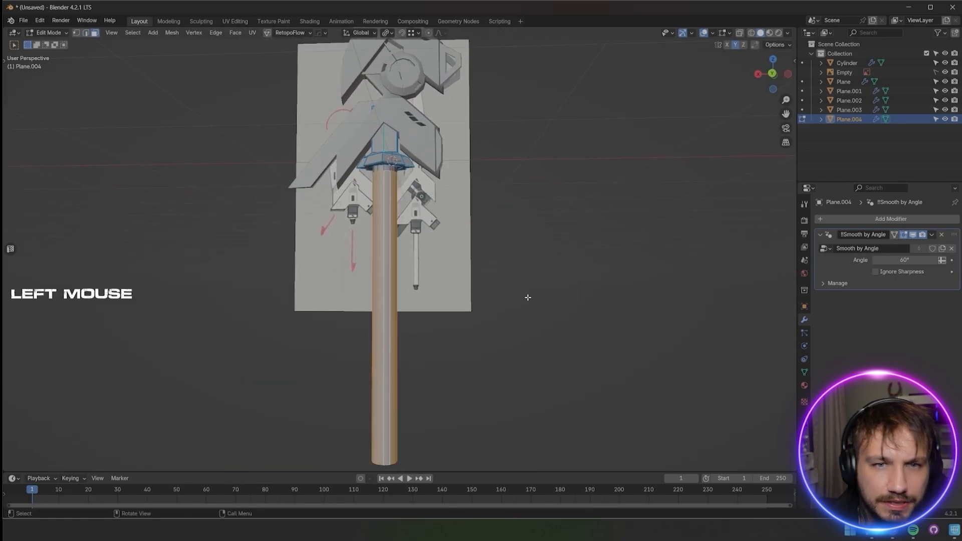
Bevel the edge loop around the shaft just below the collar
scroll(367, 196, "up", 5)
middle_click_drag(367, 197, 346, 245, "shift")
key("2")
left_click(392, 178, "alt")
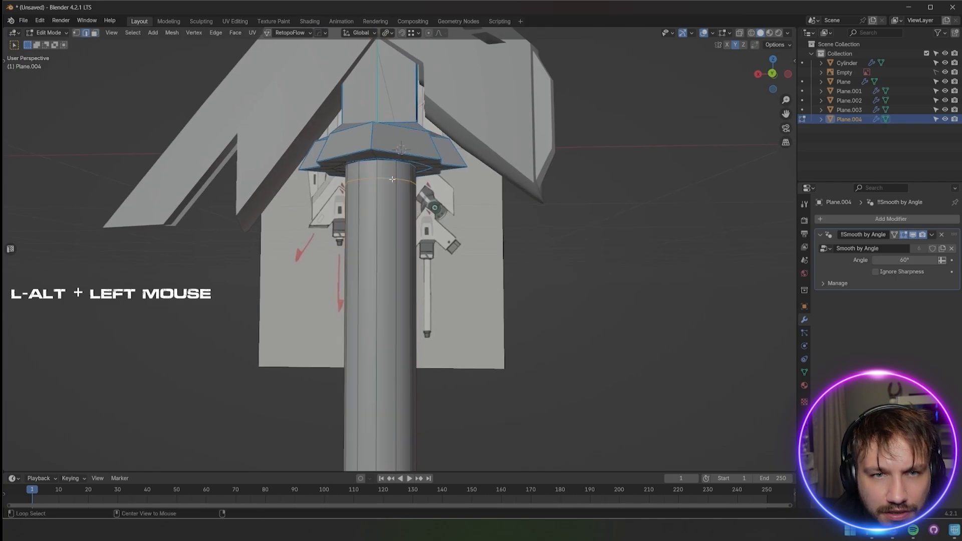
key("ctrl+b")
left_click(399, 241)
Select the long shaft faces below the bevelled loop in face mode
scroll(399, 240, "down", 2)
middle_click_drag(408, 320, 409, 248, "shift")
left_click_drag(459, 300, 279, 360)
scroll(320, 345, "down", 2)
key("3")
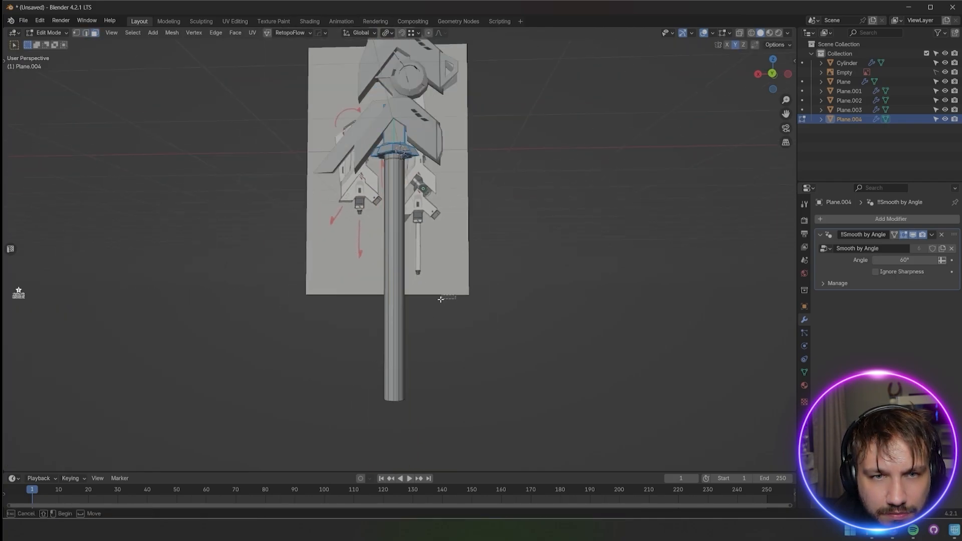
left_click_drag(440, 298, 348, 347)
Try scaling the selected shaft faces to about 0.90 with Z locked
key("s")
right_click(605, 358)
key("s")
key("shift+z")
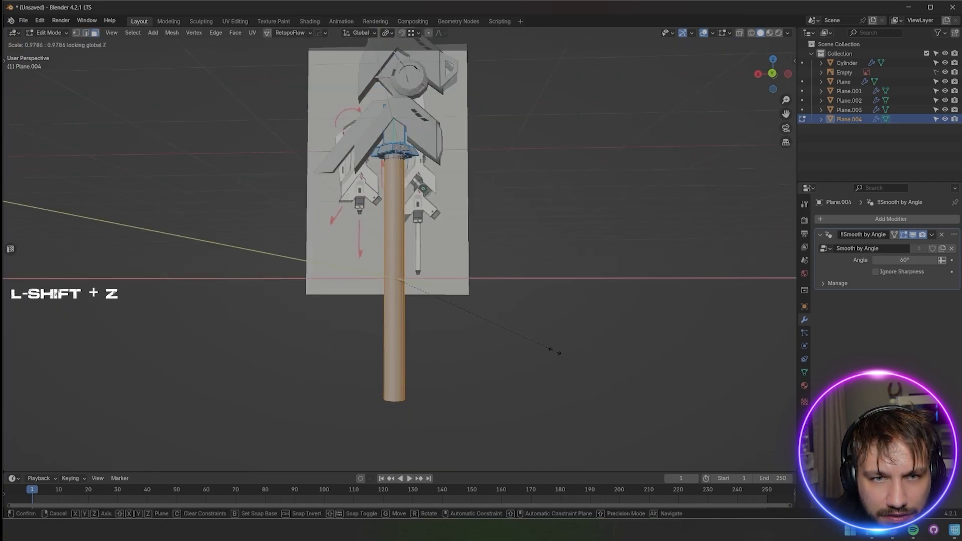
left_click(399, 282)
key("s")
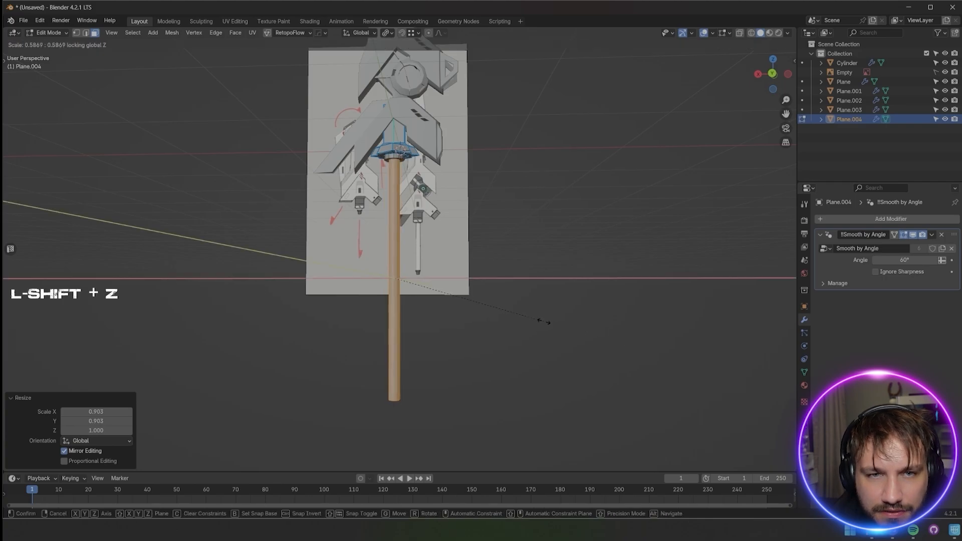
right_click(577, 335)
middle_click_drag(577, 334, 550, 316)
key("ctrl+z")
Narrow the selected shaft faces to a factor of about 0.76 with Z locked
key("s")
key("shift+z")
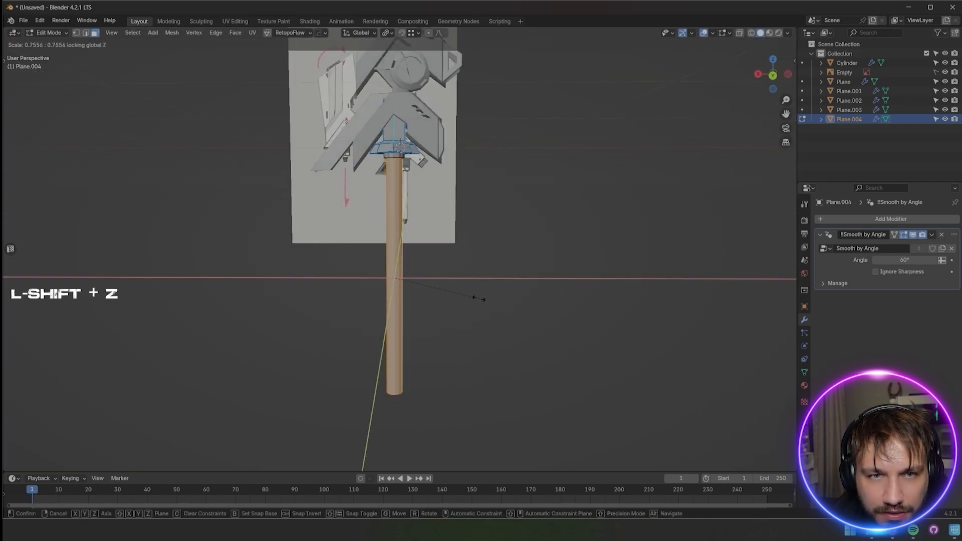
left_click(479, 299)
With X-ray on, select the shaft's bottom edges in back view and move them about 1.34 m down along Z
mouse_move(483, 332)
middle_mouse_down()
mouse_move(483, 268)
mouse_move(482, 340)
mouse_move(584, 346)
mouse_move(451, 333)
mouse_move(489, 325)
mouse_move(450, 320)
mouse_move(479, 321)
middle_mouse_up()
scroll(481, 285, "down", 3)
scroll(479, 321, "down", 1)
scroll(455, 341, "up", 5)
middle_click_drag(447, 373, 443, 312, "shift")
key("2")
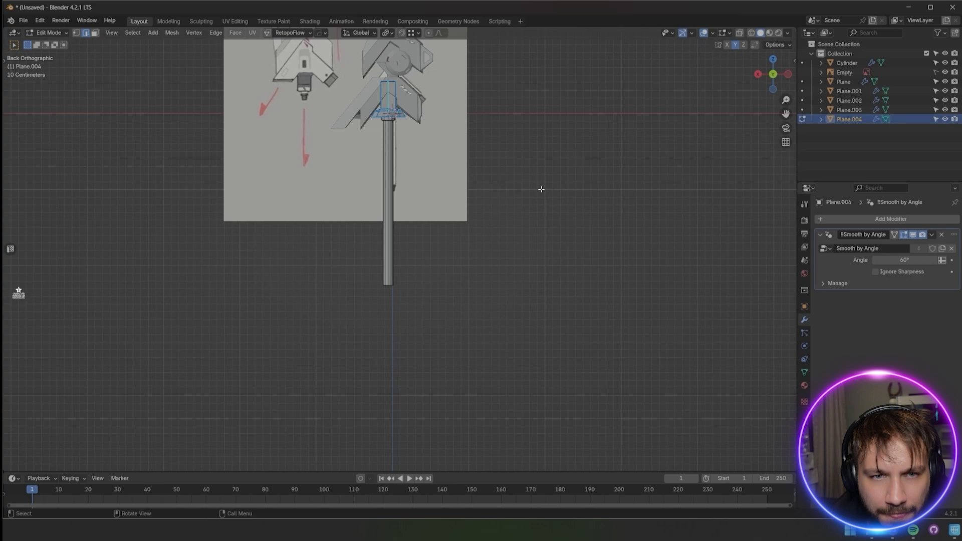
left_click(739, 32)
left_click_drag(414, 337, 408, 438)
middle_click_drag(408, 437, 463, 223, "shift")
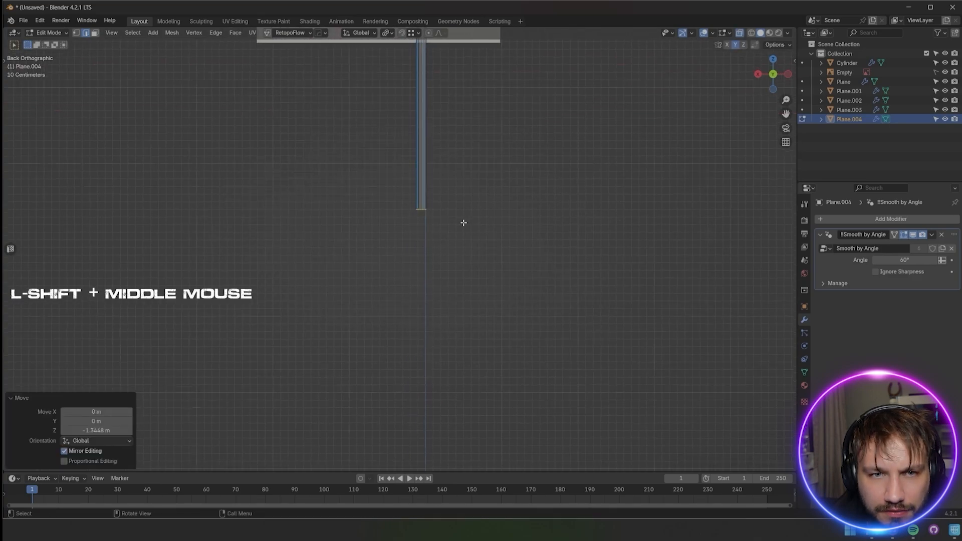
left_click(463, 310)
Add one loop cut across the upper part of the shaft at a slide factor of about 0.76
middle_click_drag(466, 261, 395, 373, "shift")
scroll(395, 376, "up", 2)
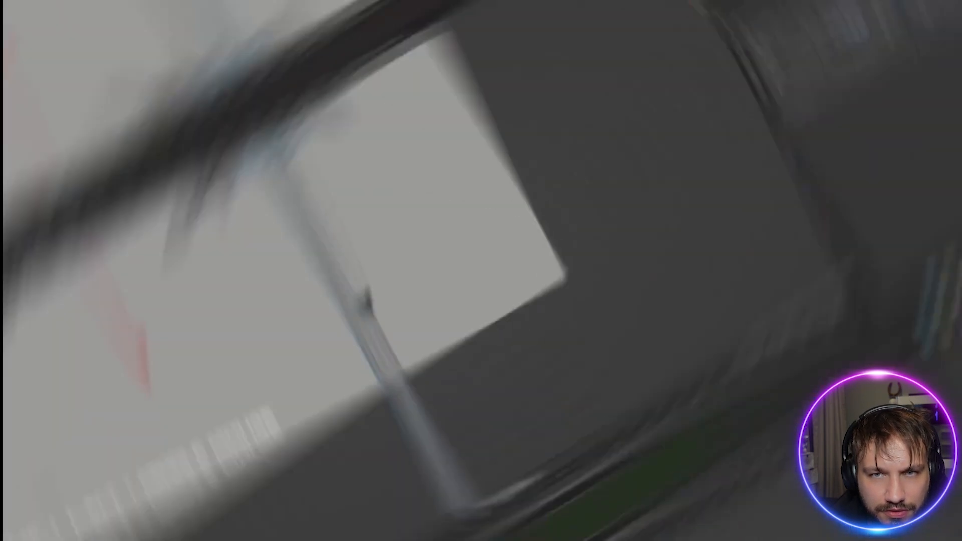
key("ctrl+r")
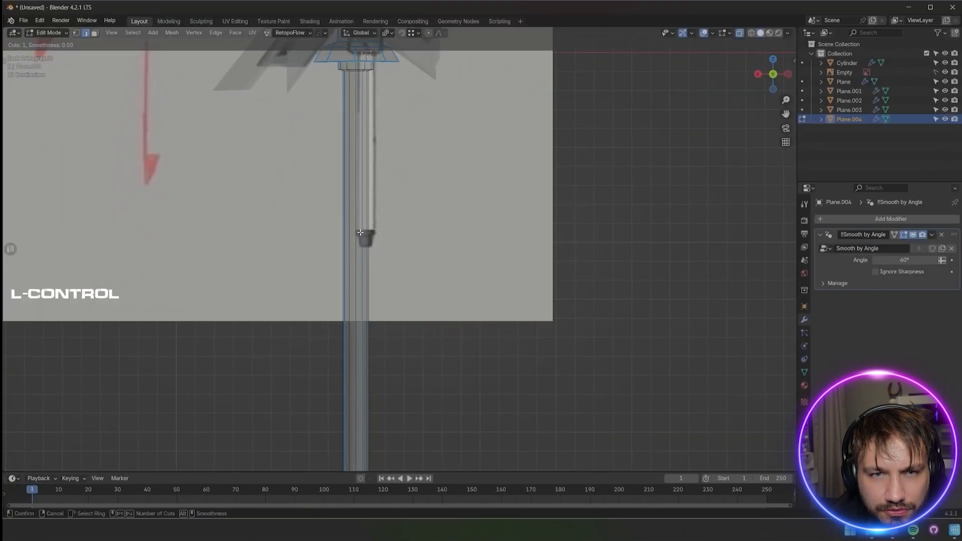
left_click(447, 386)
scroll(425, 213, "up", 3)
middle_click_drag(425, 214, 458, 372, "shift")
scroll(401, 275, "up", 1)
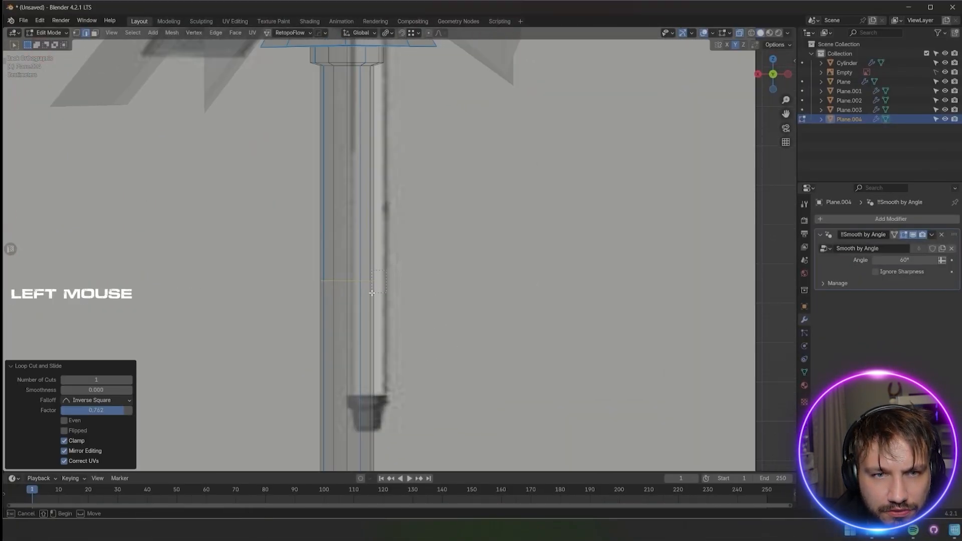
Slide one side of the new shaft loop upward and the opposite side downward to form a slanted, stepped cut
left_click_drag(372, 293, 372, 294)
key("g")
key("g")
left_click(374, 240)
left_click_drag(312, 271, 322, 298)
key("g")
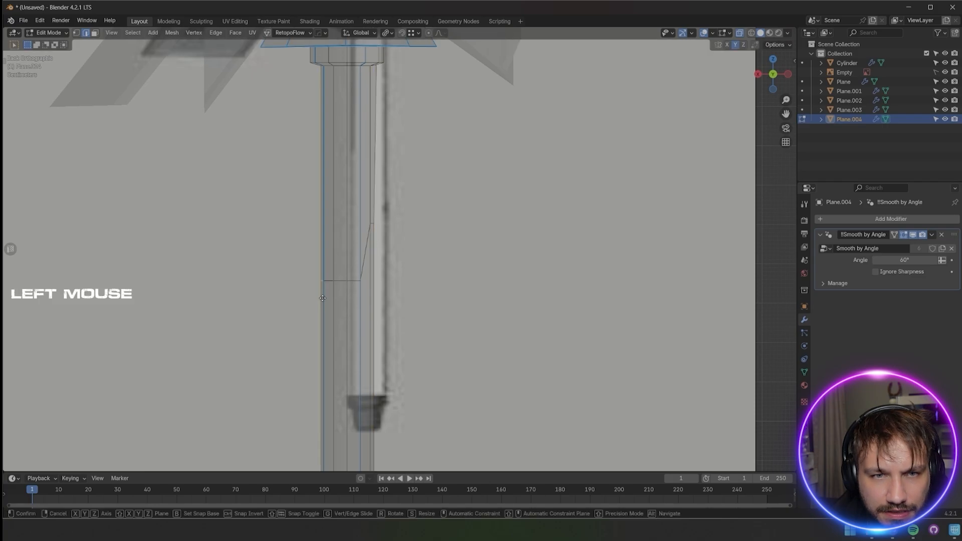
left_click(322, 348)
Bevel the slanted shaft loop about 0.0115 m wide with one segment
left_click(346, 282, "alt")
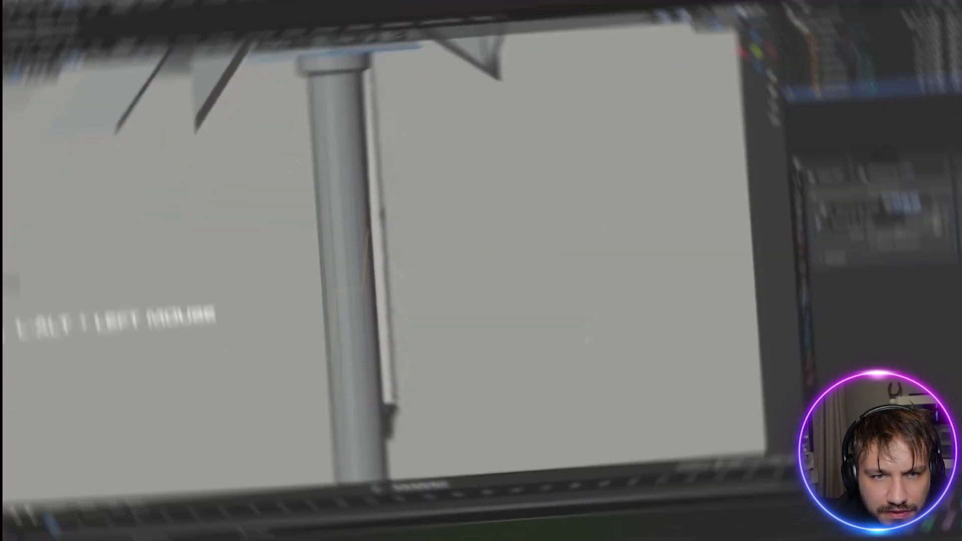
key("ctrl+b")
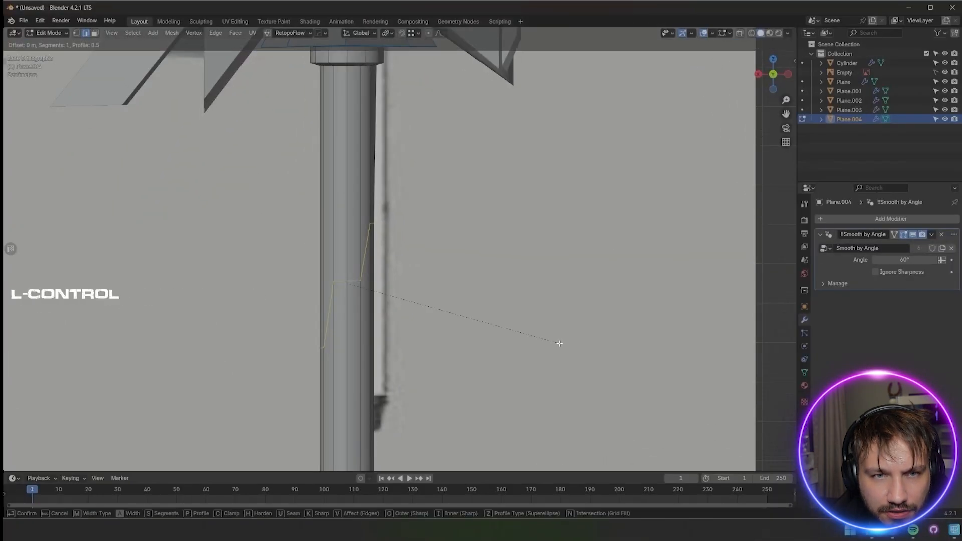
left_click(563, 340)
middle_click_drag(562, 340, 459, 341)
Try to recess the slanted band by extruding it in place and scaling it to about 0.92 with Z locked
key("e")
right_click(477, 337)
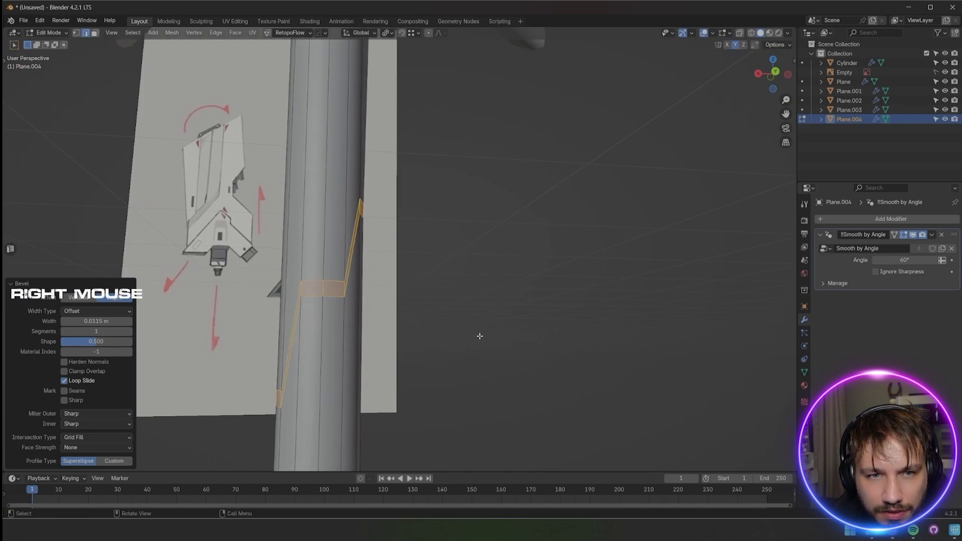
key("s")
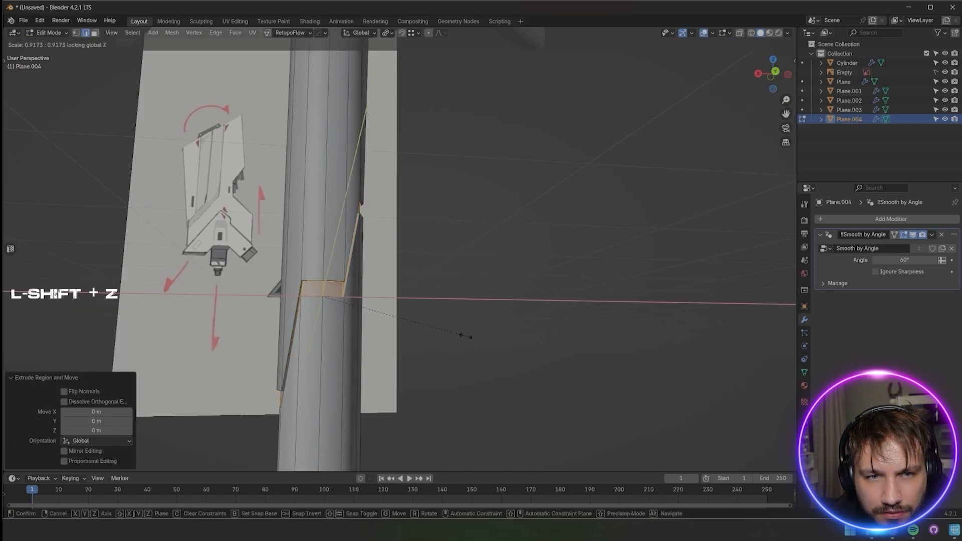
left_click(468, 333)
middle_click_drag(468, 333, 473, 352)
key("g")
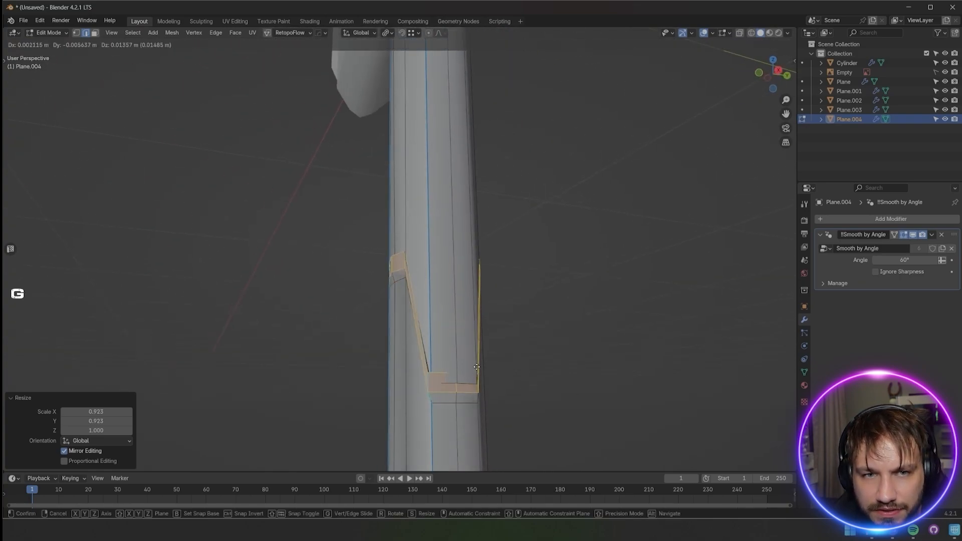
right_click(511, 382)
middle_click_drag(512, 381, 472, 388)
key("ctrl+z")
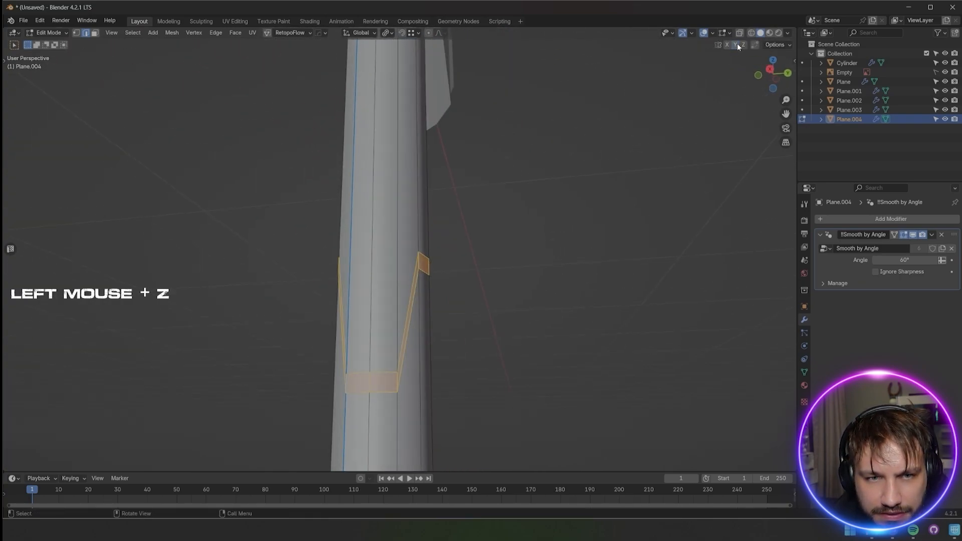
With Y mirroring off, extrude the slanted band in place and scale it inward to about 0.88 with Z locked
key("e")
right_click(549, 421)
key("s")
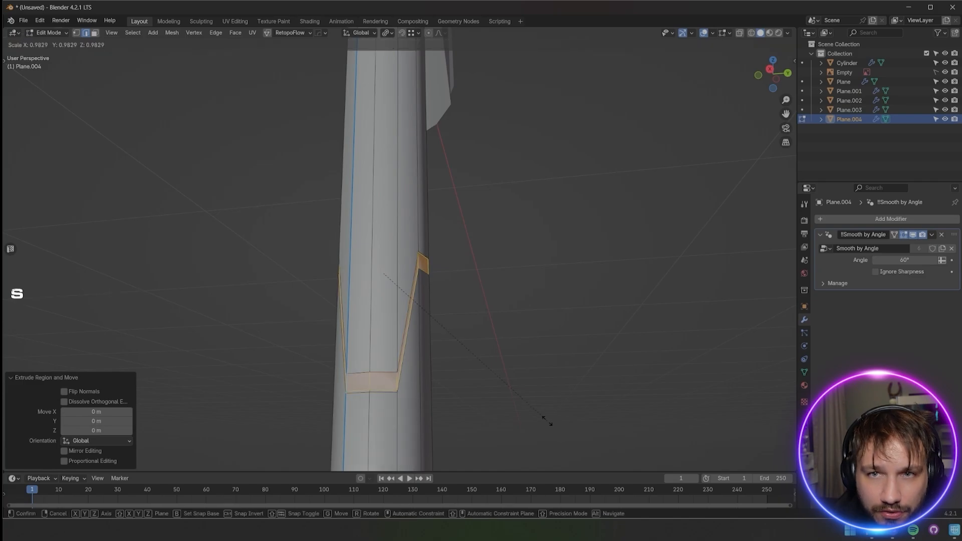
key("shift+z")
left_click(513, 402)
middle_click_drag(513, 402, 296, 408)
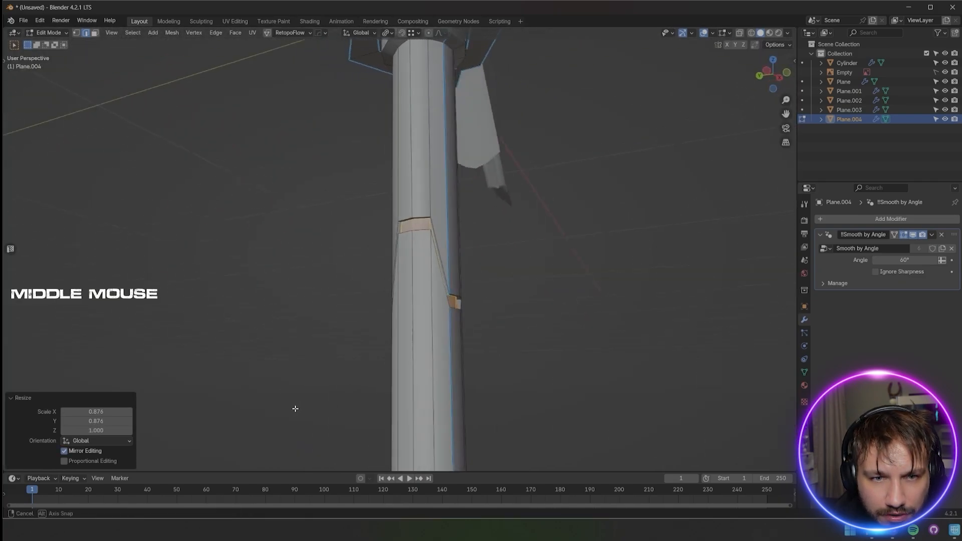
scroll(296, 408, "down", 4)
Select the remaining sharp lengthwise edges of the shaft, clear their sharp marking and check the shading in Object Mode
key("Tab")
left_click(503, 385)
middle_click_drag(503, 386, 782, 403)
key("Tab")
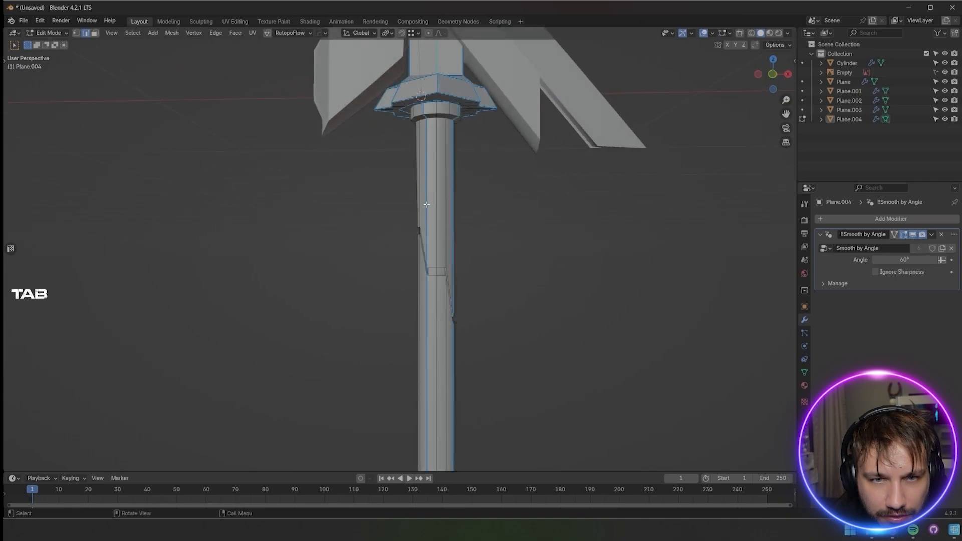
left_click(452, 214, "alt+shift")
middle_click_drag(451, 214, 426, 410)
key("q")
left_click(532, 316)
key("Tab")
scroll(467, 405, "down", 3)
key("Tab")
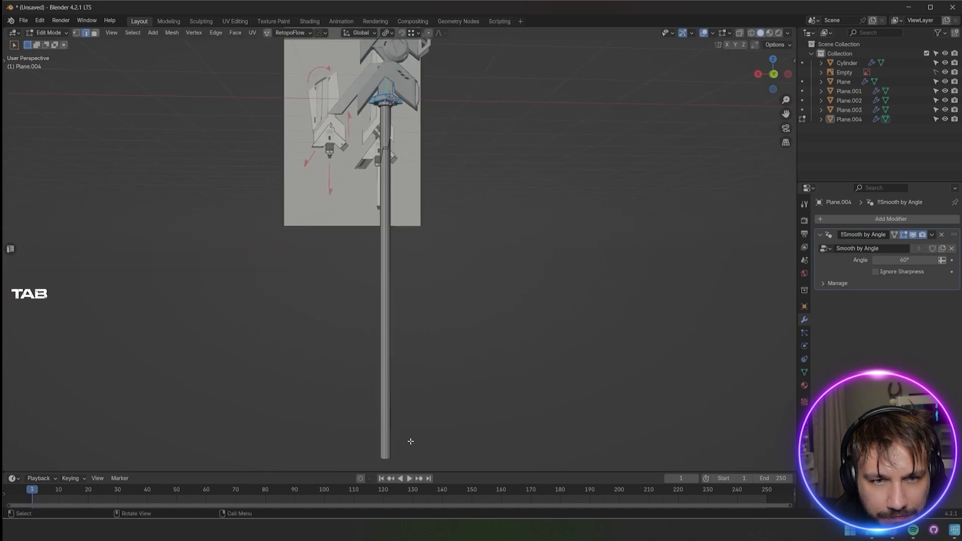
Enable snapping and adjust the vertices at the shaft's bottom end
middle_click_drag(385, 459, 369, 264)
key("shift+Tab")
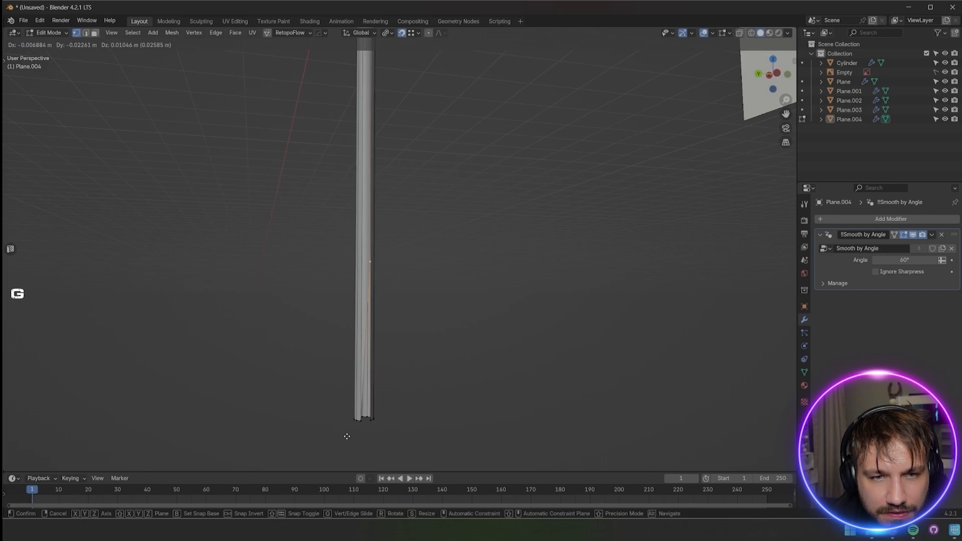
left_click_drag(346, 438, 365, 466)
middle_click_drag(365, 466, 463, 358)
left_click(421, 421, "alt")
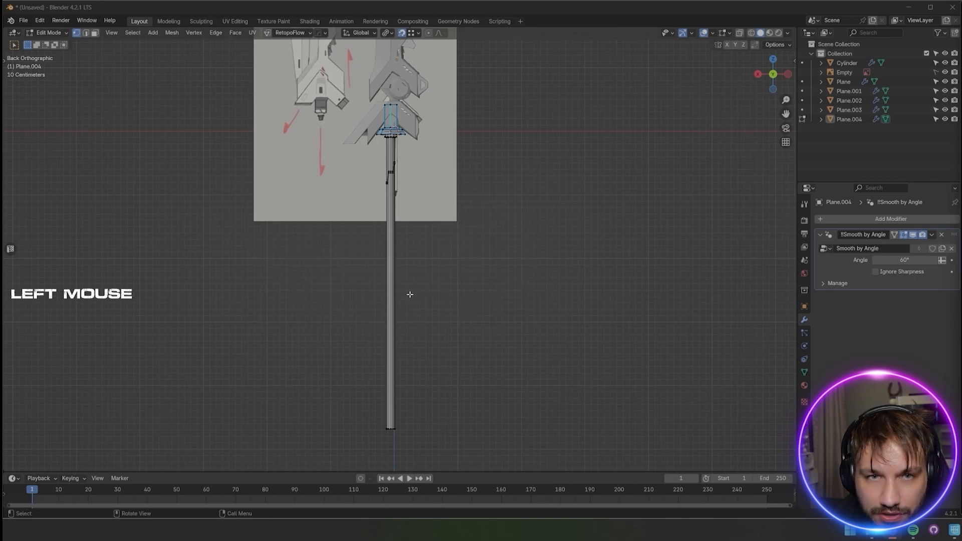
Add one centred loop cut around the long lower section of the shaft at a slide factor of 0
scroll(410, 294, "up", 4)
middle_click_drag(442, 288, 459, 231, "shift")
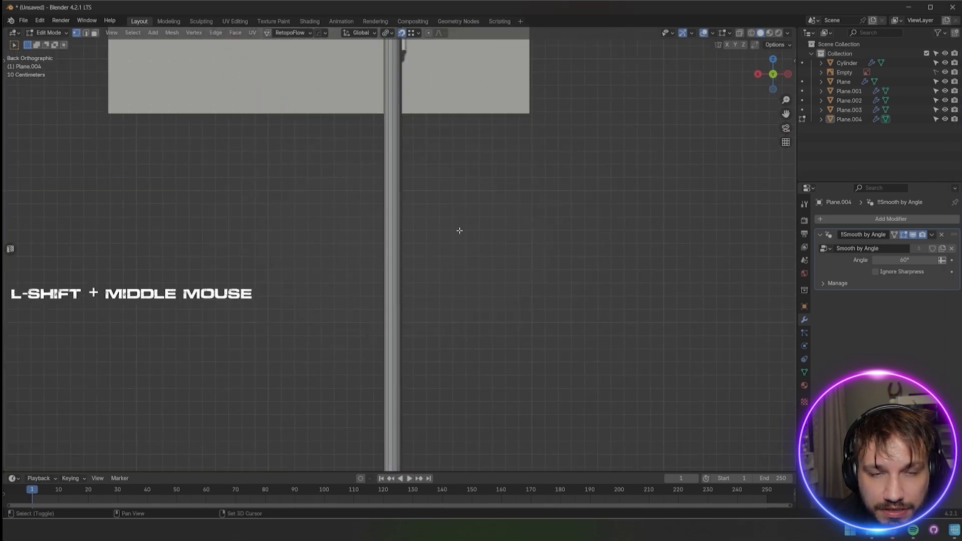
key("ctrl+r")
left_click(399, 283)
left_click(409, 285)
scroll(429, 307, "up", 2)
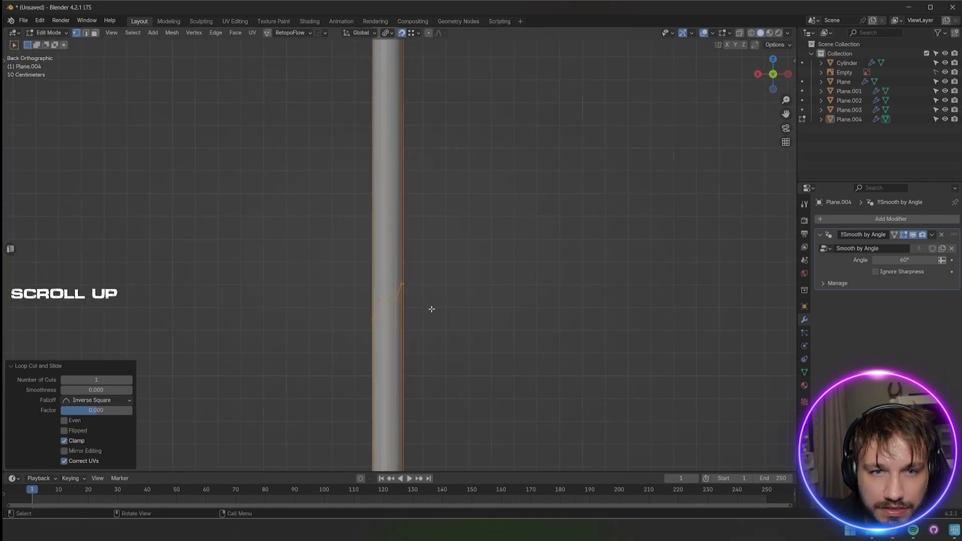
Bevel the slanted loop around the lower shaft into a narrow band and extrude the band in place
key("ctrl+b")
key("e")
right_click(437, 317)
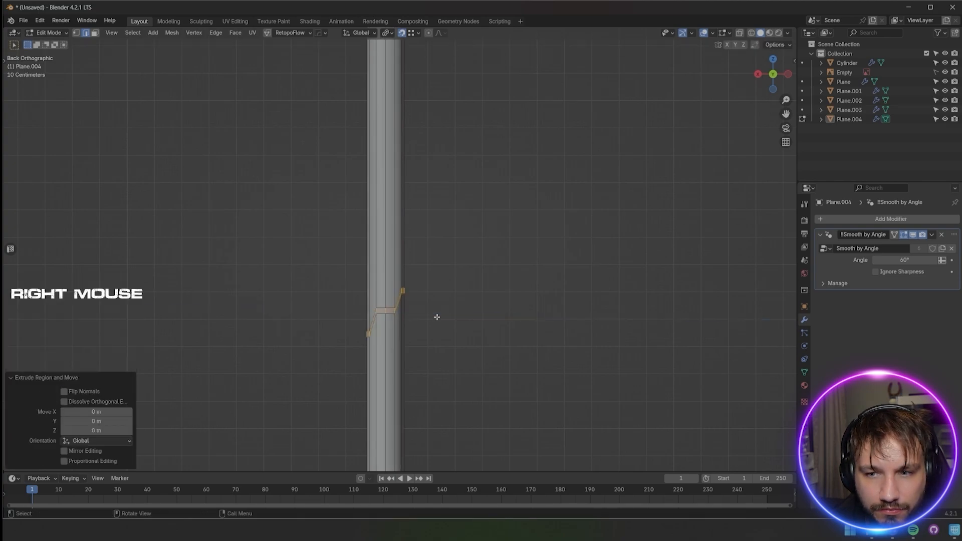
left_click(516, 327)
middle_click_drag(516, 322, 333, 317)
key("ctrl+z")
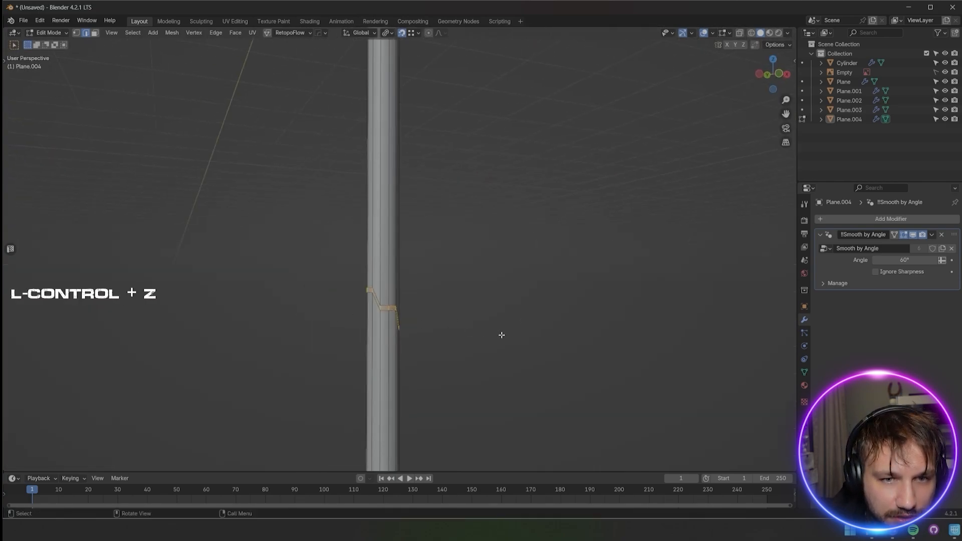
left_click(496, 334)
middle_click_drag(496, 334, 653, 339)
With X-ray on, select the shaft's bottom end and raise it along Z to shorten the shaft
scroll(562, 335, "down", 3)
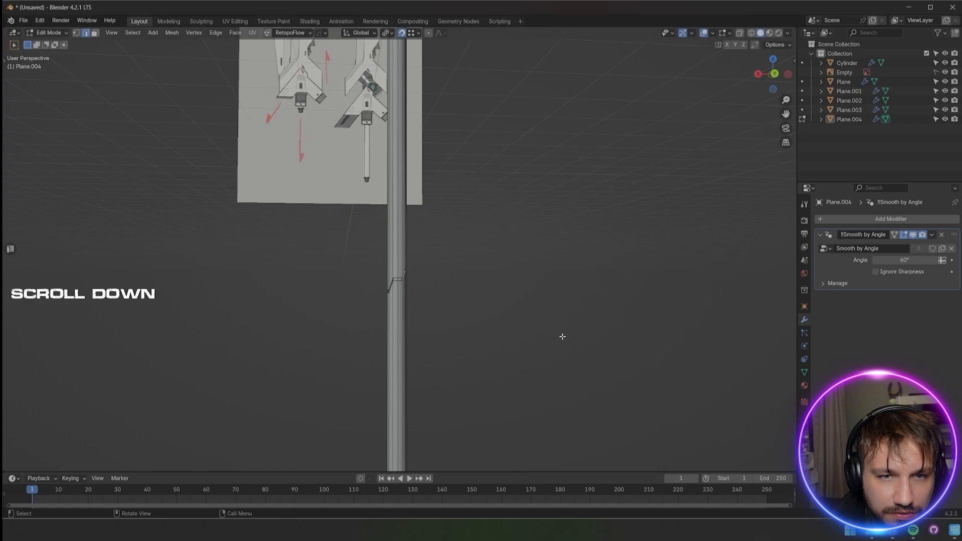
middle_click_drag(562, 335, 504, 311)
scroll(505, 311, "down", 2)
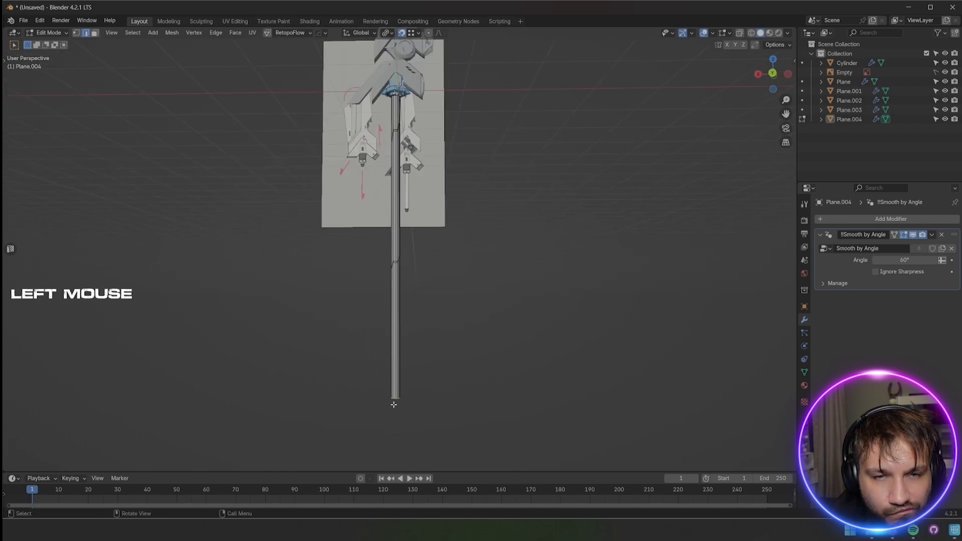
key("g")
key("z")
right_click(455, 367)
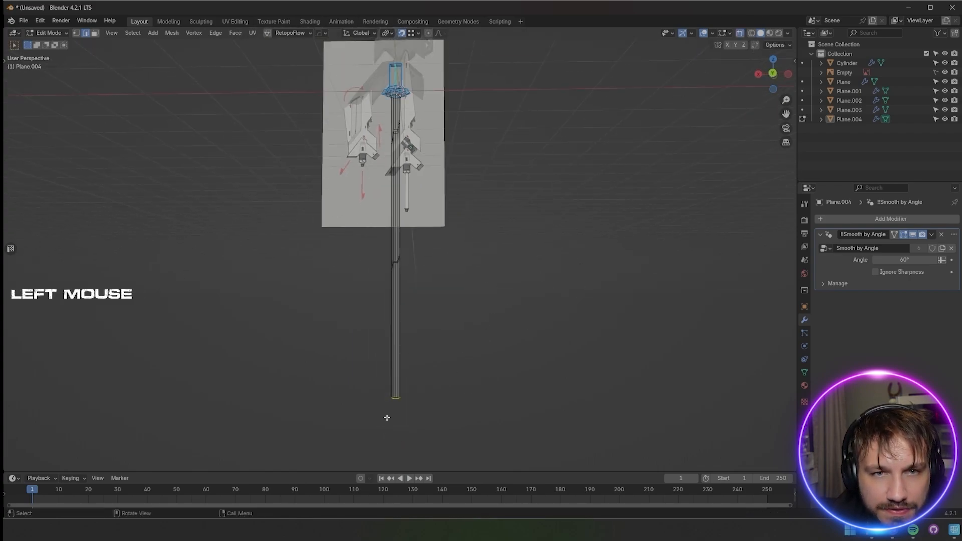
key("g")
key("z")
left_click(399, 344)
Extrude the shaft's bottom ring outward into a flat flange and scale its alternate outer vertices outward into a star
scroll(426, 384, "up", 2)
scroll(472, 275, "up", 1)
middle_click_drag(425, 384, 419, 298, "shift")
key("e")
left_click(520, 287)
left_click(408, 303)
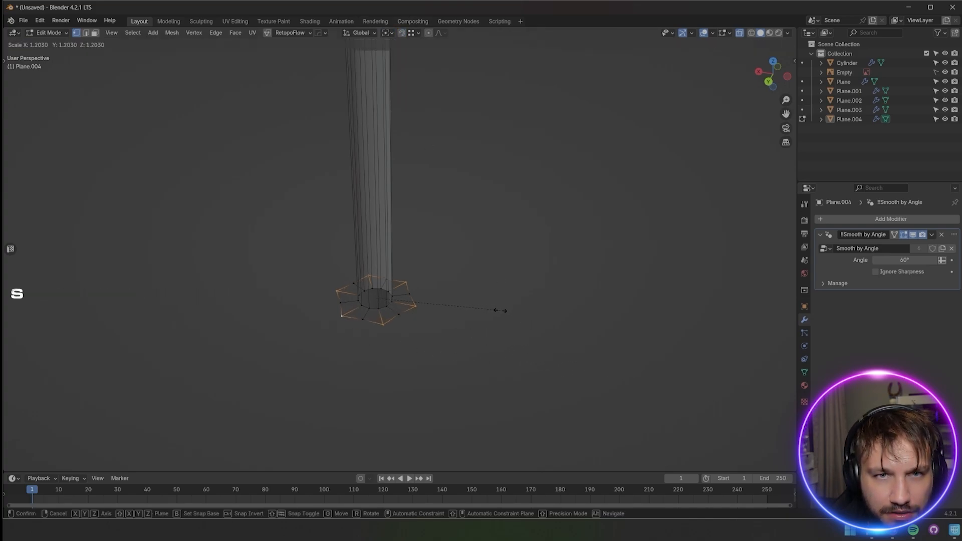
left_click(521, 314)
Extrude the star-shaped outline down about 0.176 m and scale its lower ring inward
mouse_move(496, 330)
middle_mouse_down()
mouse_move(498, 344)
mouse_move(508, 319)
middle_mouse_up()
left_click(466, 300, "alt")
key("s")
key("z")
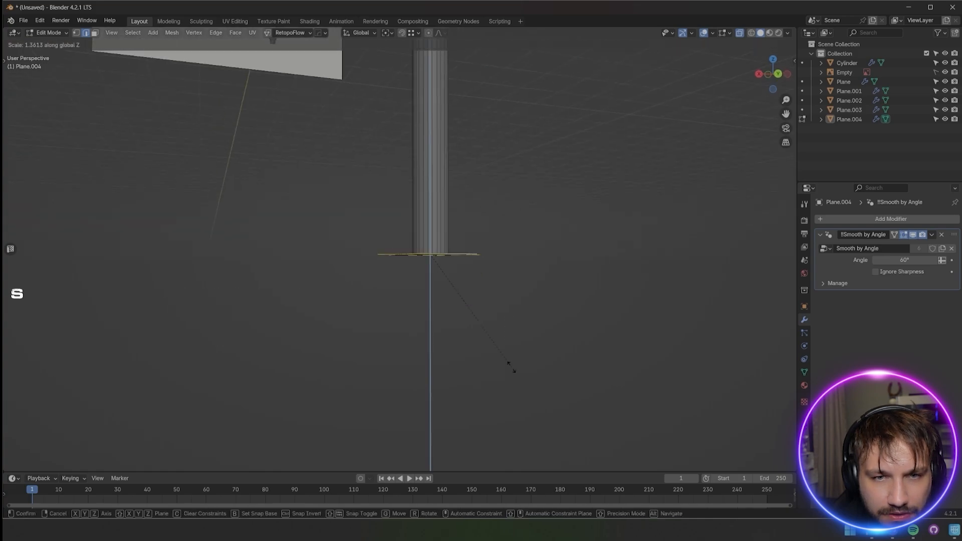
right_click(507, 422)
key("e")
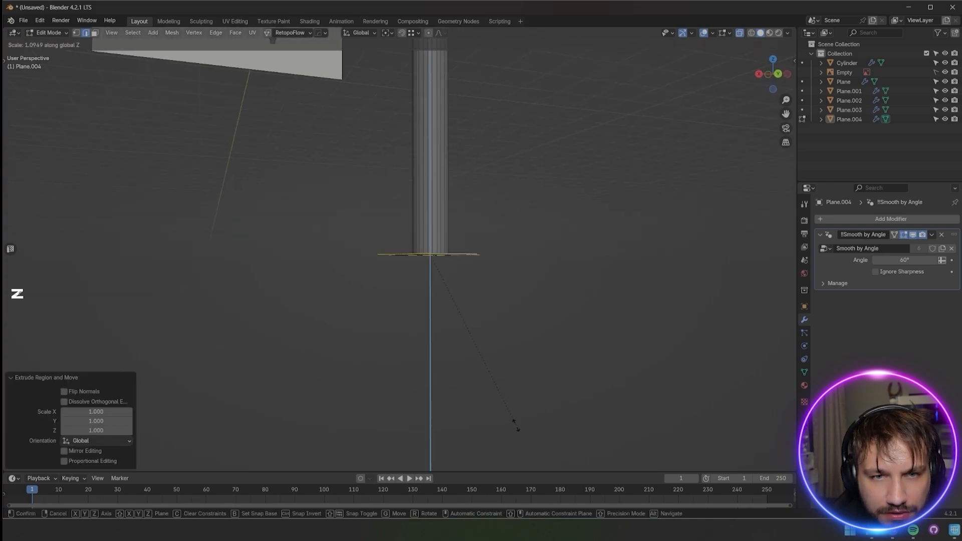
left_click(510, 29)
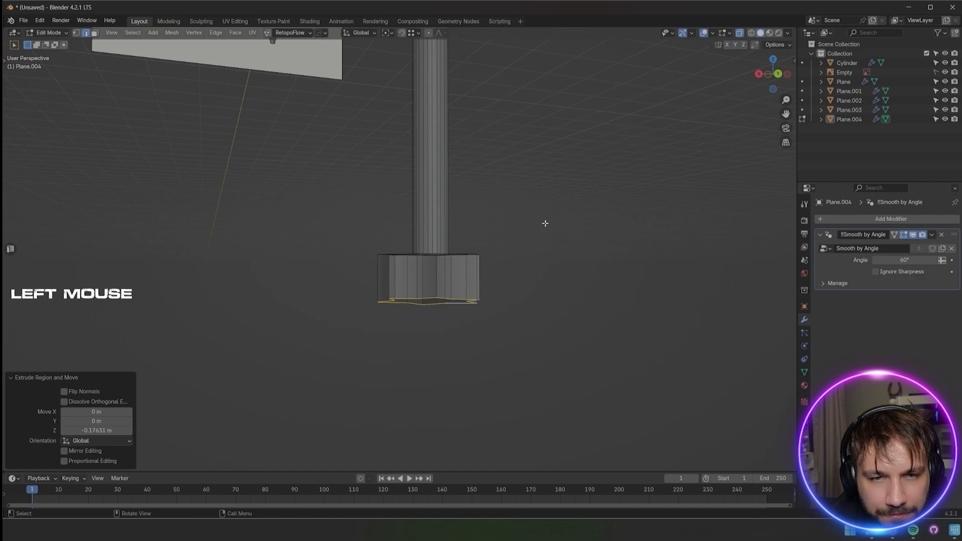
key("s")
left_click(488, 270)
mouse_move(488, 270)
middle_mouse_down()
mouse_move(461, 248)
mouse_move(459, 279)
mouse_move(435, 240)
mouse_move(448, 275)
mouse_move(477, 271)
middle_mouse_up()
scroll(459, 279, "up", 2)
Extrude the narrowed lower ring, scale it outward into a second flare and lower it about 0.039 m along Z
key("e")
right_click(441, 233)
key("s")
left_click(481, 243)
key("g")
key("z")
left_click(479, 260)
Extrude the second flare's lower ring downward and merge the new end at its center into a point
key("e")
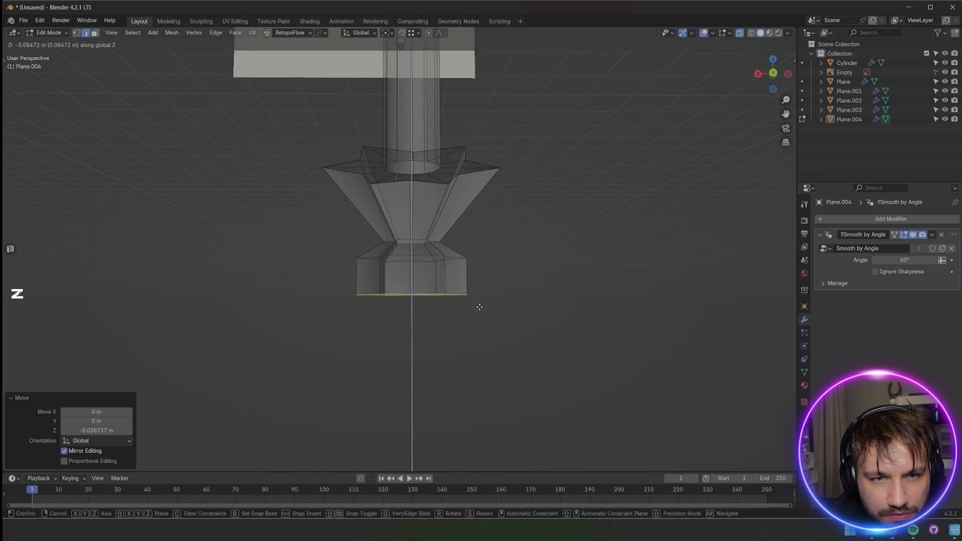
left_click(480, 305)
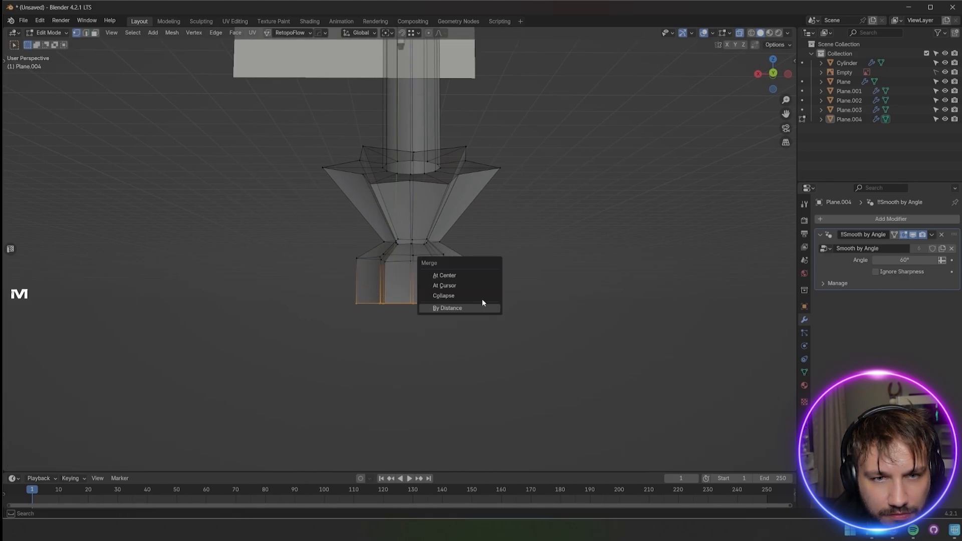
left_click(445, 275)
Select the edge loop where the shaft meets the pommel and raise it along Z to slope the pommel's upper faces
middle_click_drag(507, 273, 382, 230)
left_click(387, 230, "alt")
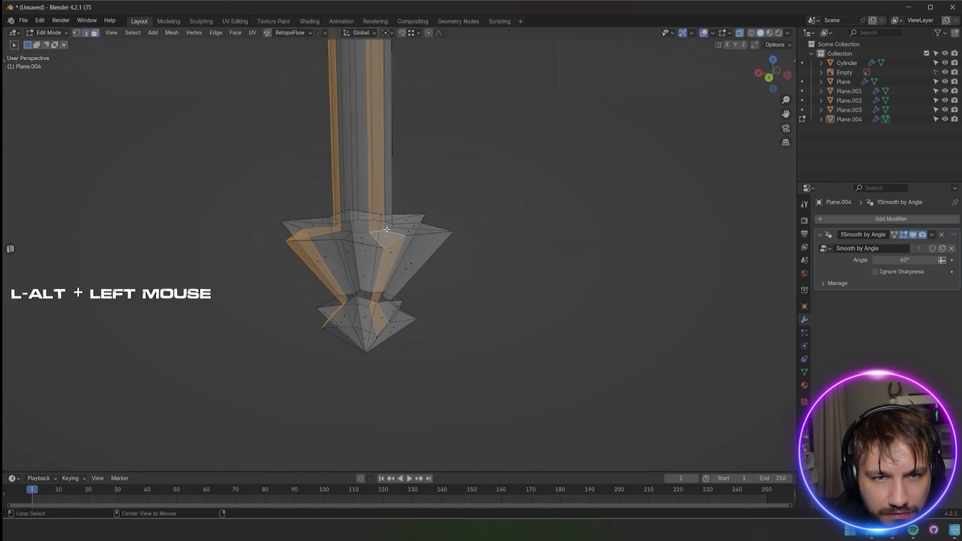
key("2")
left_click(387, 229, "alt")
key("g")
key("z")
left_click(385, 185)
Select the pommel's faces, turn off X-ray and examine its shape and shading in Object Mode
mouse_move(385, 185)
middle_mouse_down()
mouse_move(402, 189)
mouse_move(387, 172)
middle_mouse_up()
left_click_drag(364, 167, 516, 329)
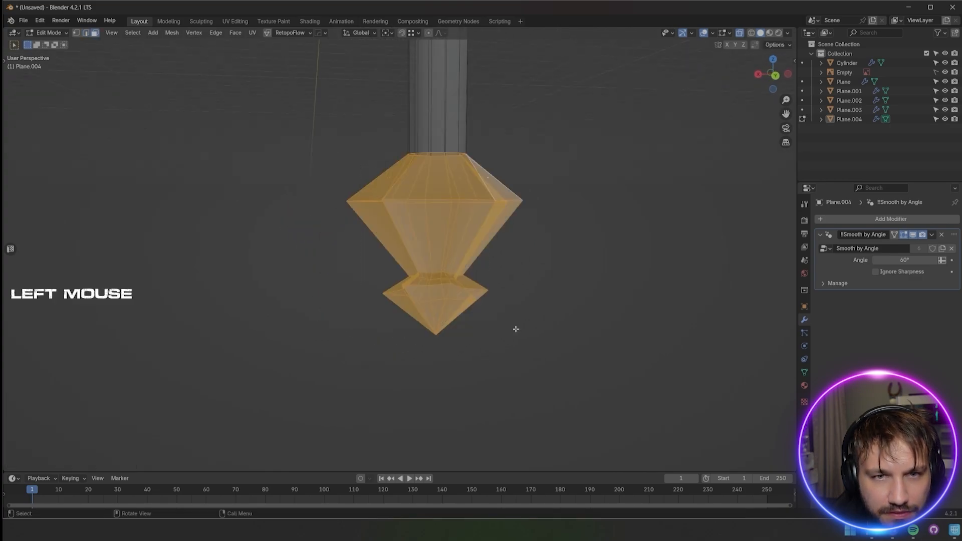
scroll(500, 239, "down", 1)
middle_click_drag(516, 329, 503, 206)
left_click(558, 247)
key("Tab")
left_click(738, 34)
middle_click_drag(444, 210, 512, 163)
scroll(472, 164, "down", 6)
Apply the HardOps Sharpen operation to the whole shaft object
key("Tab")
scroll(392, 205, "up", 5)
key("Tab")
key("q")
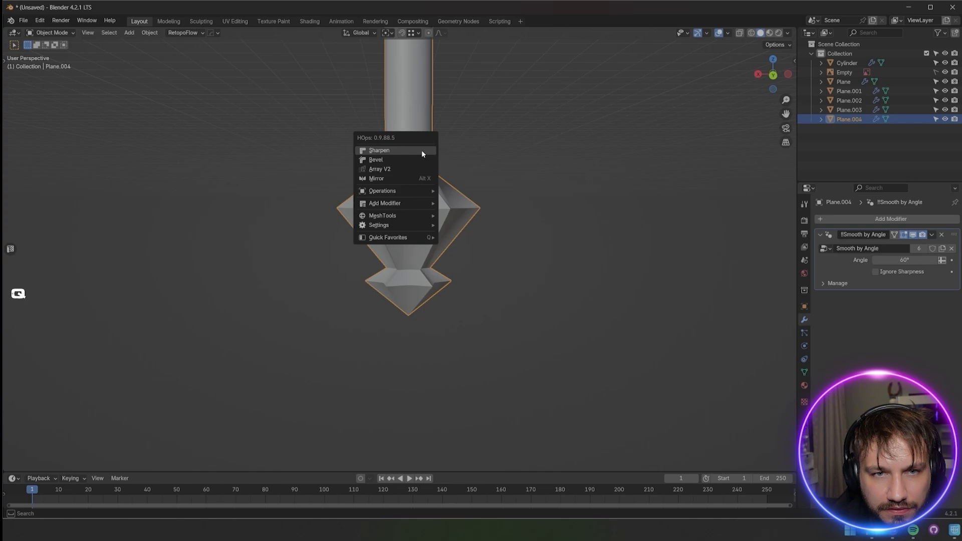
left_click(422, 149)
Toggle the sharp marking on the box-selected shaft faces with HardOps Mark and check the shading in Object Mode
scroll(443, 146, "down", 4)
middle_click_drag(443, 146, 482, 142)
key("Tab")
left_click_drag(482, 142, 370, 189)
key("q")
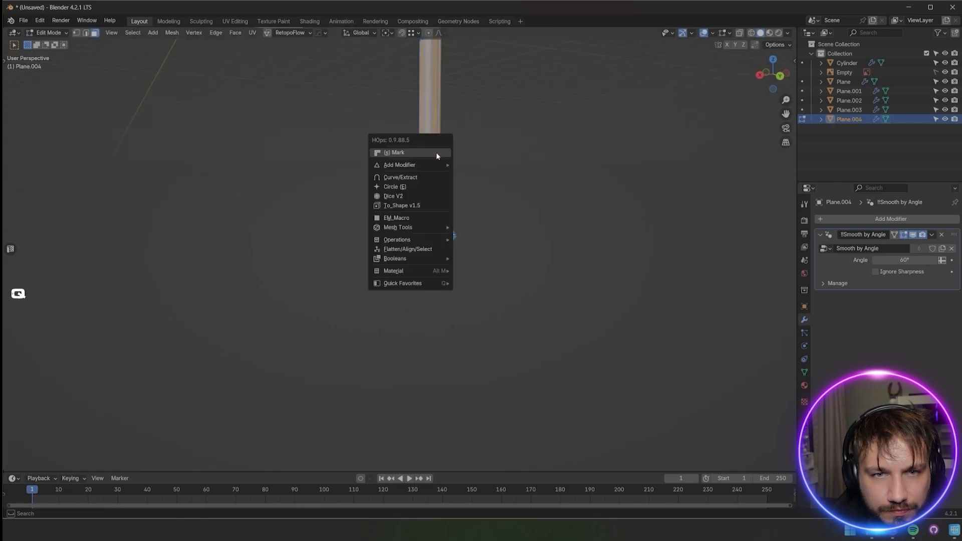
left_click(436, 154)
key("Tab")
middle_click_drag(493, 151, 426, 318)
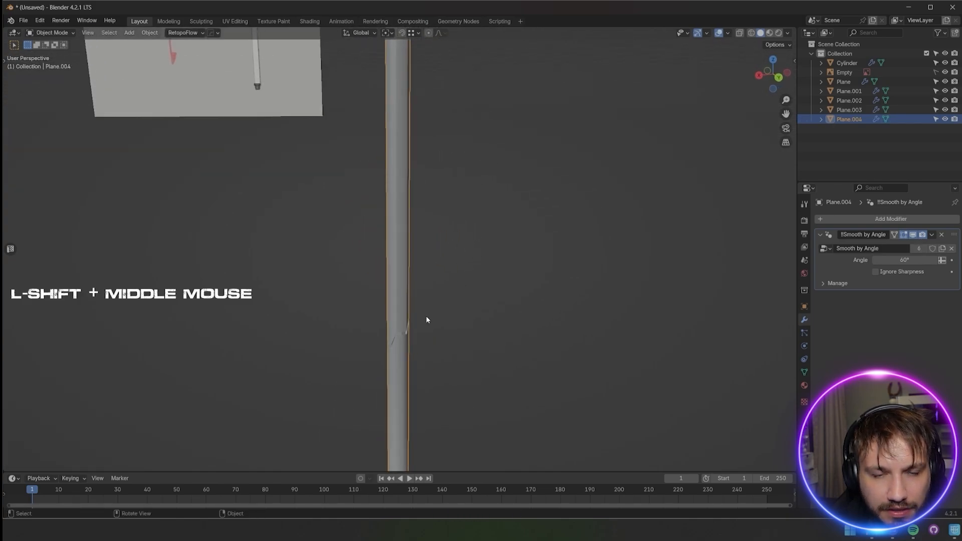
scroll(427, 316, "up", 5)
key("Tab")
left_click_drag(484, 160, 356, 201)
key("q")
left_click(389, 200)
Examine the sharp edges and face loops around the shaft's slanted groove, comparing the shading in Object Mode
middle_click_drag(473, 358, 473, 316)
scroll(421, 346, "up", 4)
left_click(421, 359, "alt")
left_click(390, 311, "alt+shift")
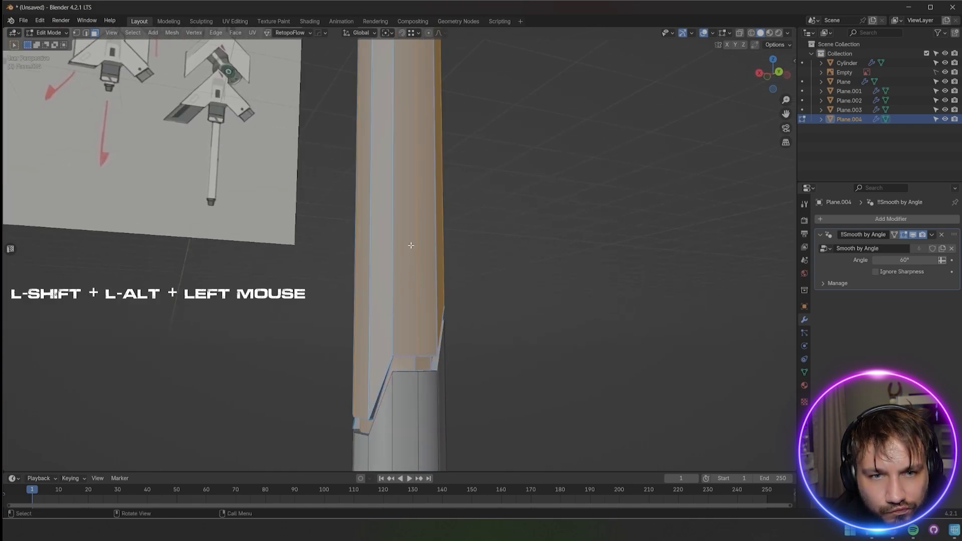
left_click(419, 236, "alt")
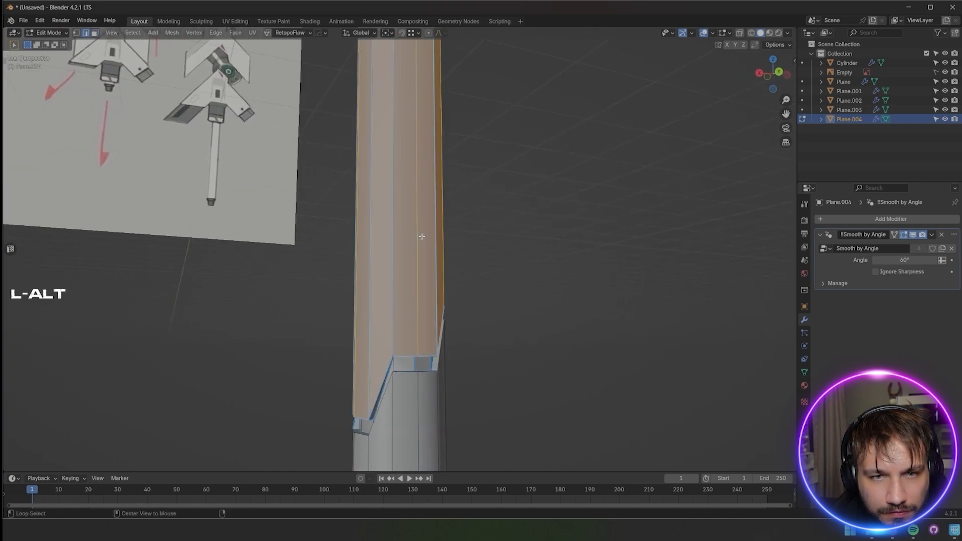
left_click(425, 236, "alt")
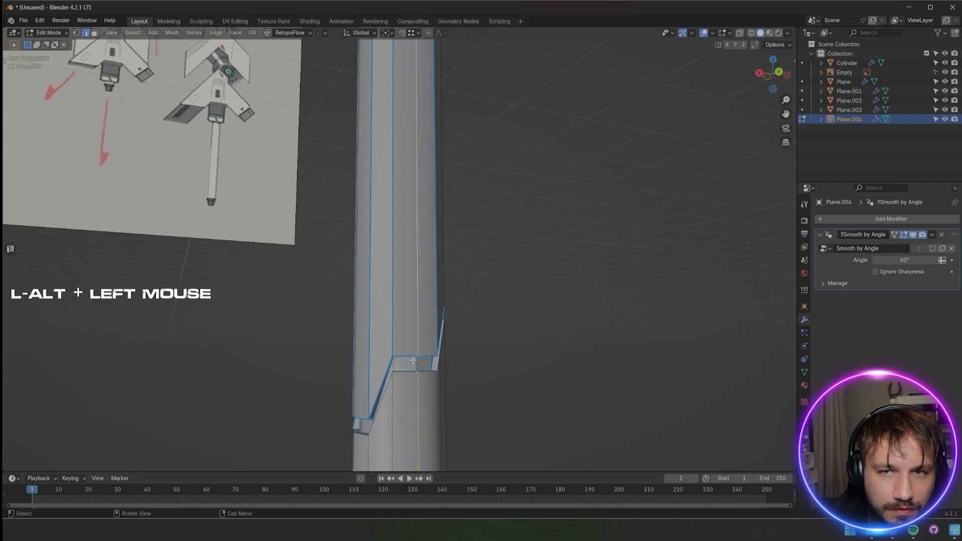
key("Tab")
key("Tab")
key("2")
middle_click_drag(416, 363, 444, 363)
left_click(329, 272)
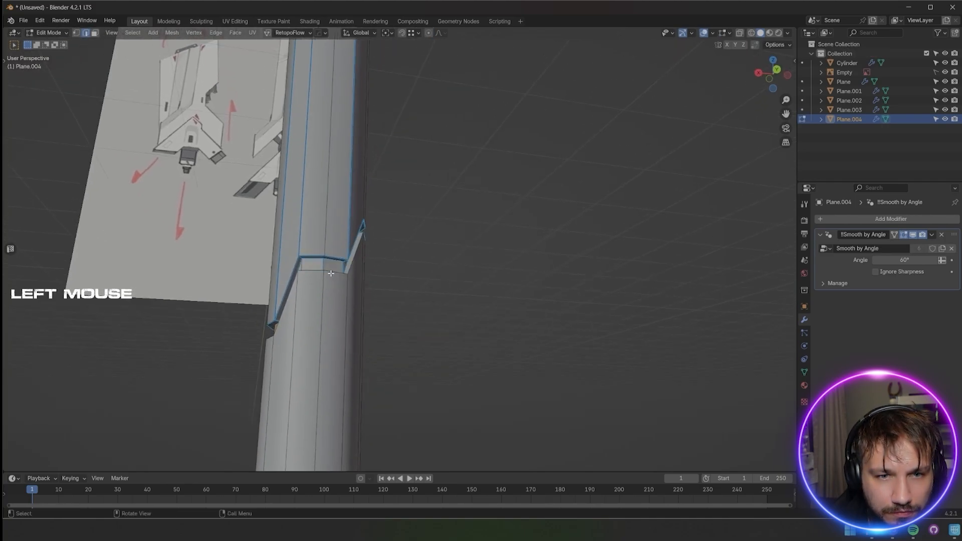
middle_click_drag(329, 272, 340, 262, "alt")
key("Tab")
scroll(290, 324, "down", 4)
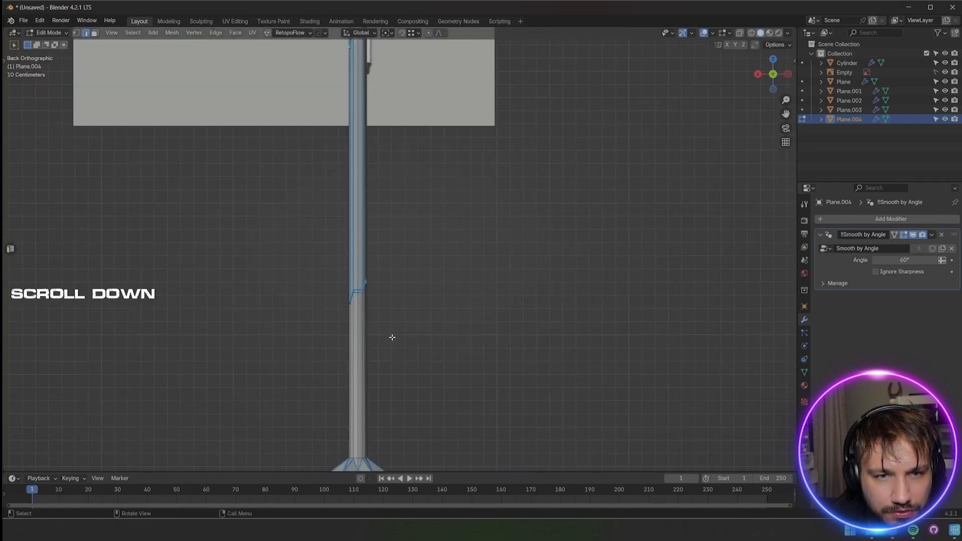
Select the whole mesh and clear all its sharp marks with HardOps Mark
middle_click_drag(391, 337, 407, 354, "shift")
key("Tab")
key("a")
key("q")
left_click(356, 337)
left_click(420, 314)
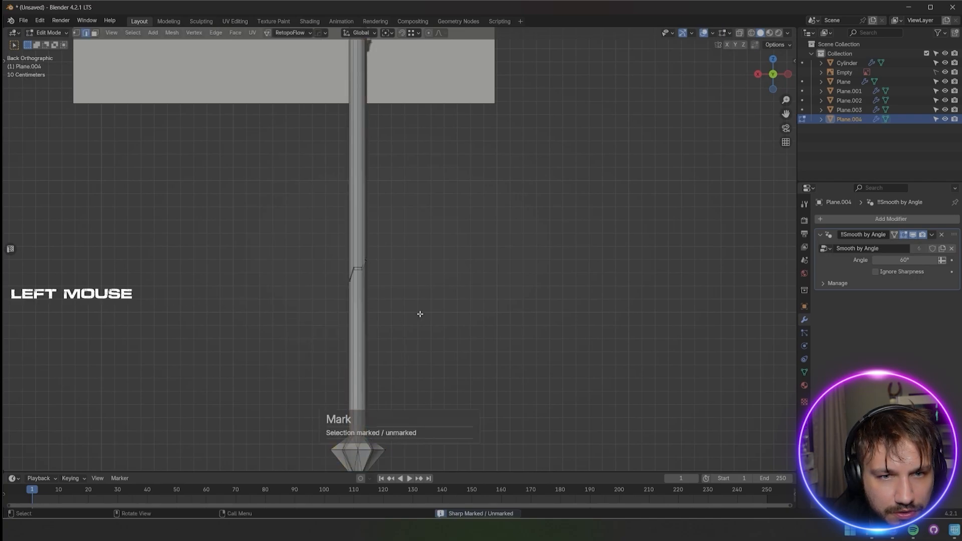
Sharpen the shaft object again with HardOps in Ssharp mode and set the sharpness to 31.1°
scroll(431, 290, "up", 2)
scroll(494, 281, "down", 3)
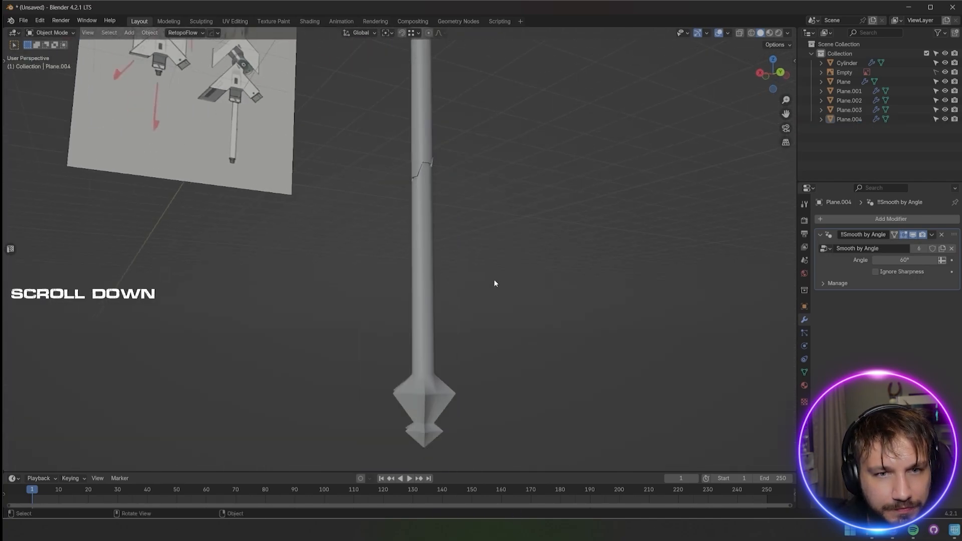
middle_click_drag(494, 281, 435, 287)
left_click(381, 257)
key("q")
left_click(380, 259)
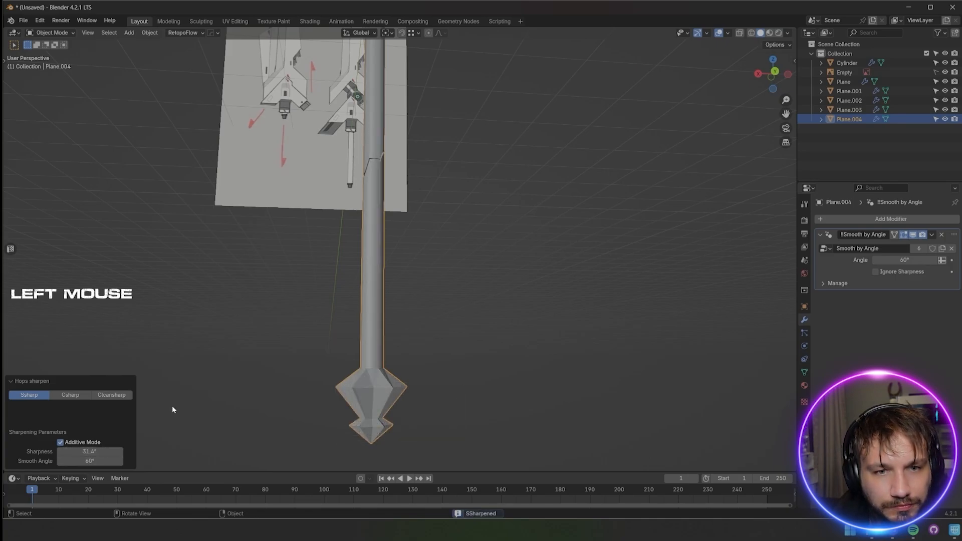
middle_click_drag(172, 410, 357, 299, "shift")
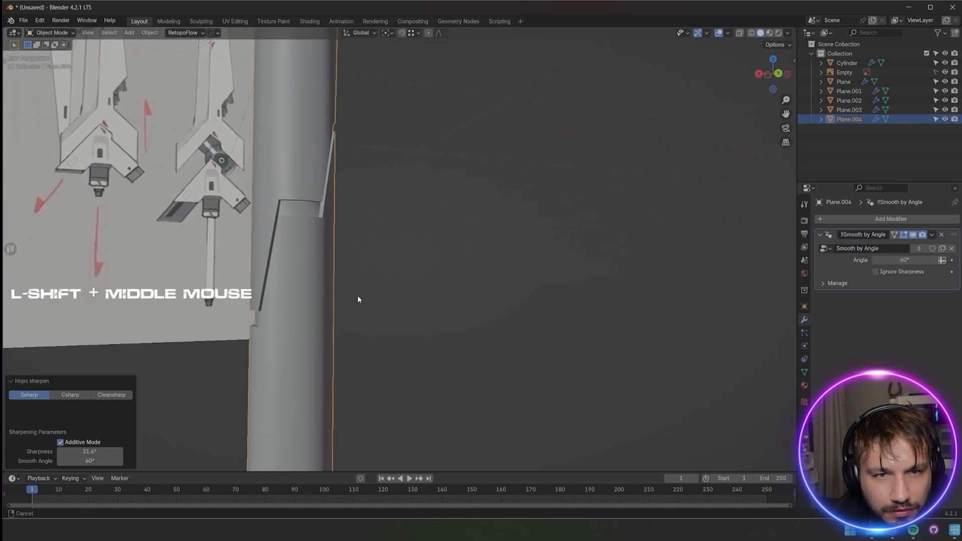
left_click_drag(90, 451, 82, 451)
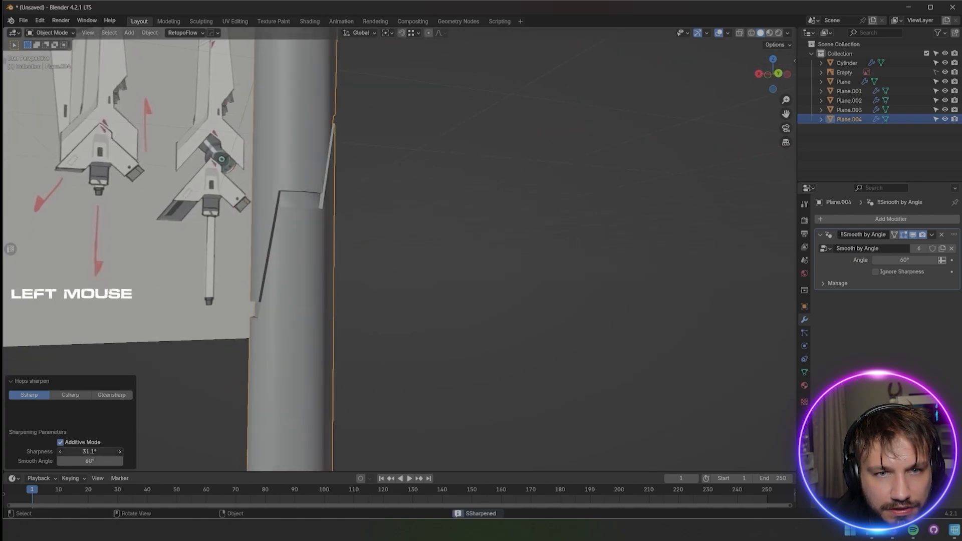
With X-ray on, select the top faces of the rectangular block above the collar and delete them
middle_click_drag(358, 300, 410, 389, "shift")
key("Tab")
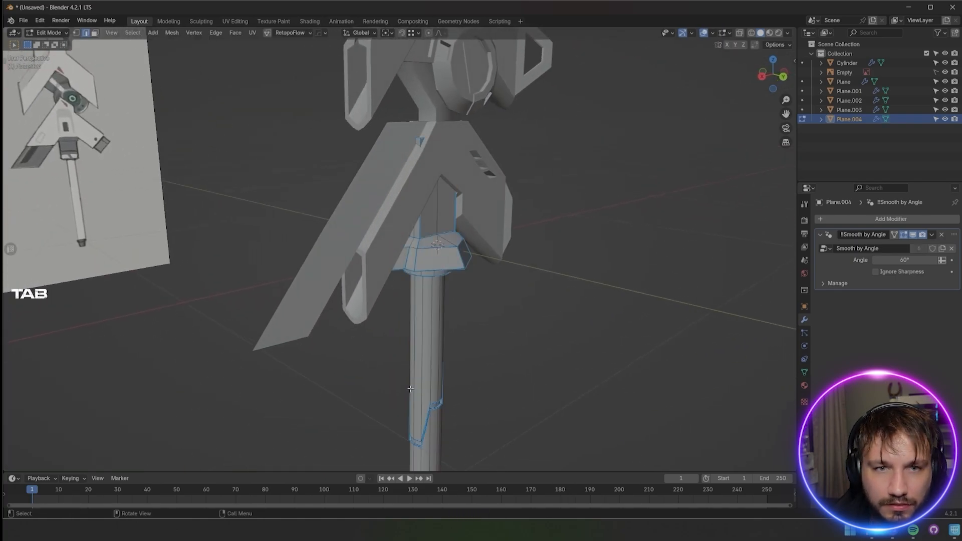
middle_click_drag(443, 216, 445, 271)
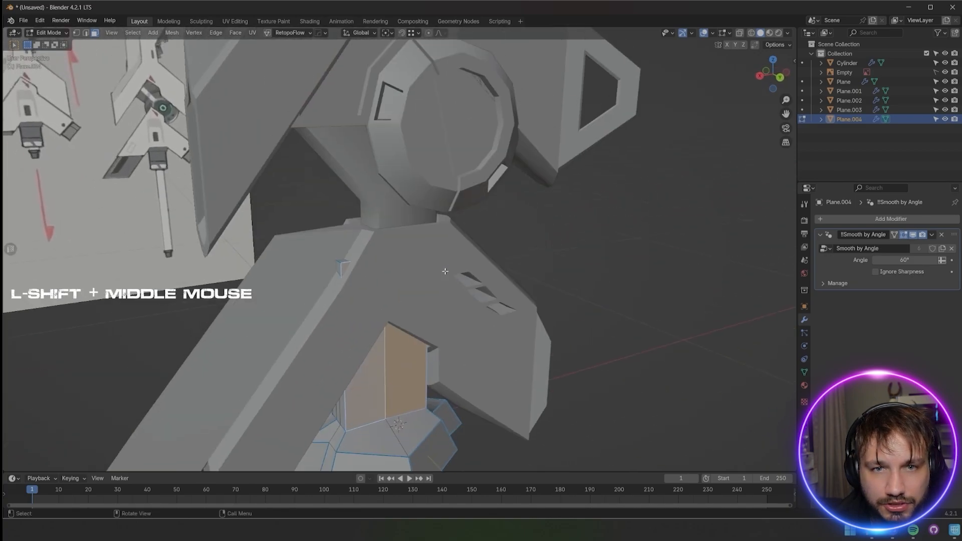
left_click(740, 32)
left_click(349, 247)
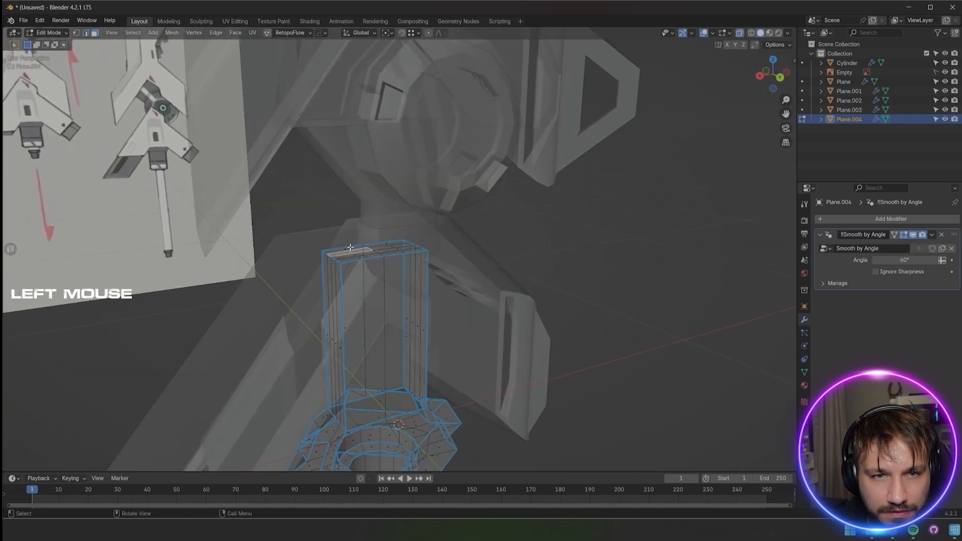
left_click(369, 252, "ctrl")
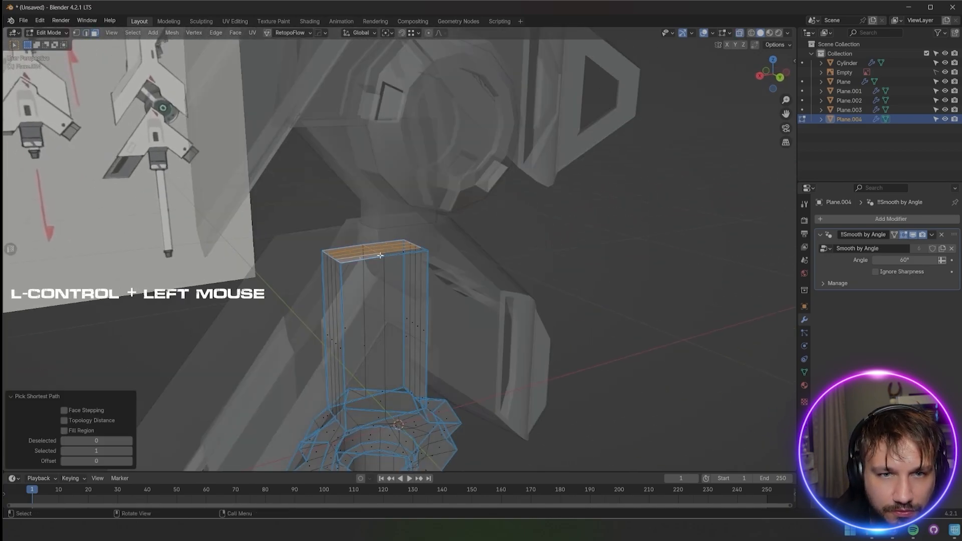
key("x")
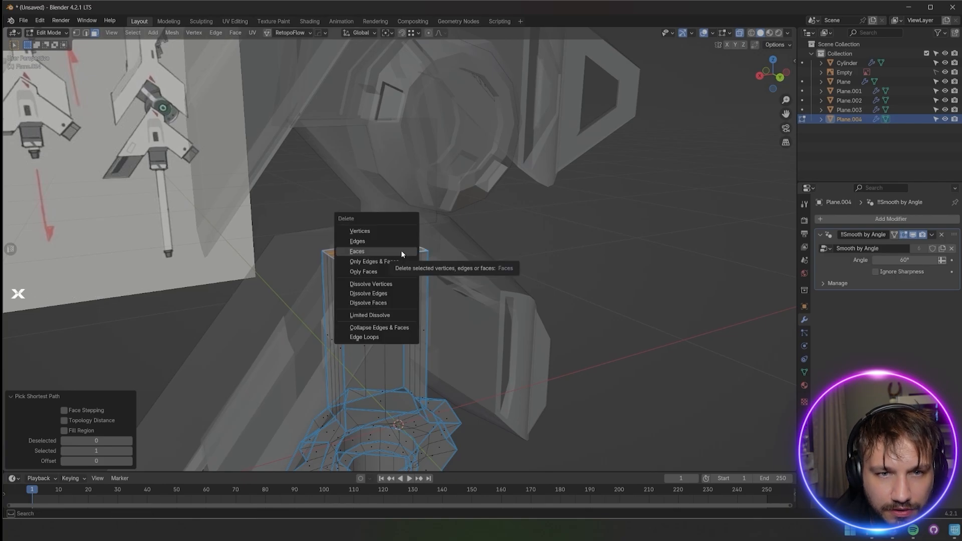
left_click(401, 250)
Lower the block's open top edge loop along Z by about 0.13 m and check the result in Object Mode
key("g")
key("z")
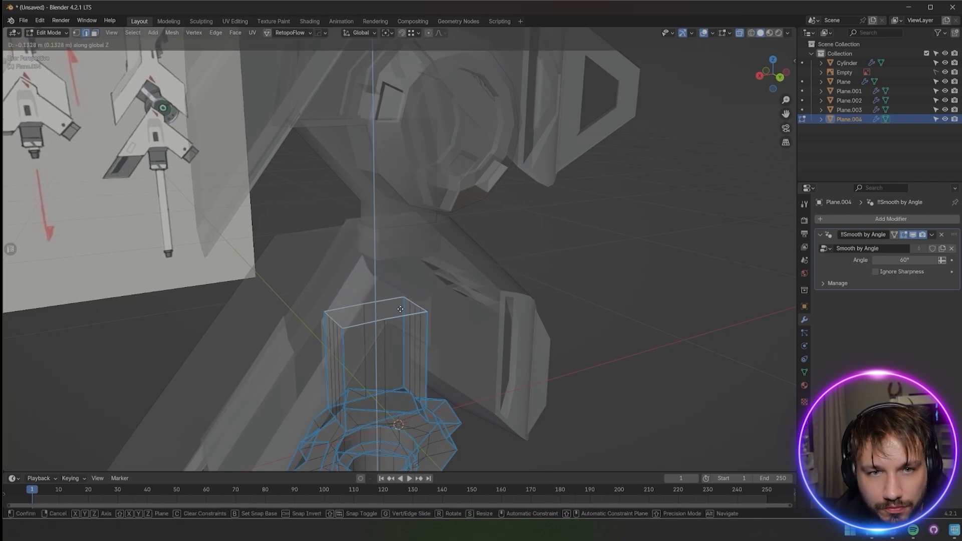
scroll(400, 309, "down", 6)
left_click(568, 230)
key("Tab")
middle_click_drag(595, 287, 530, 264)
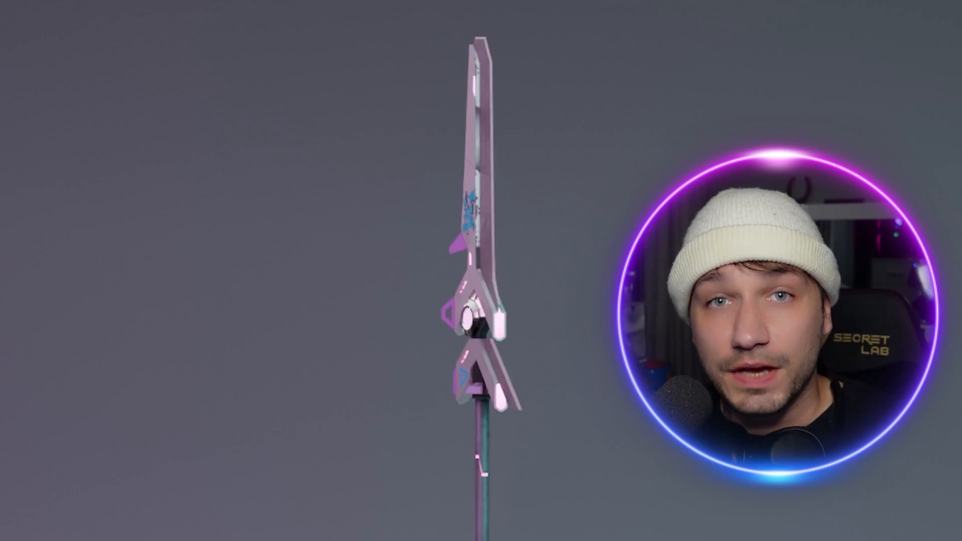